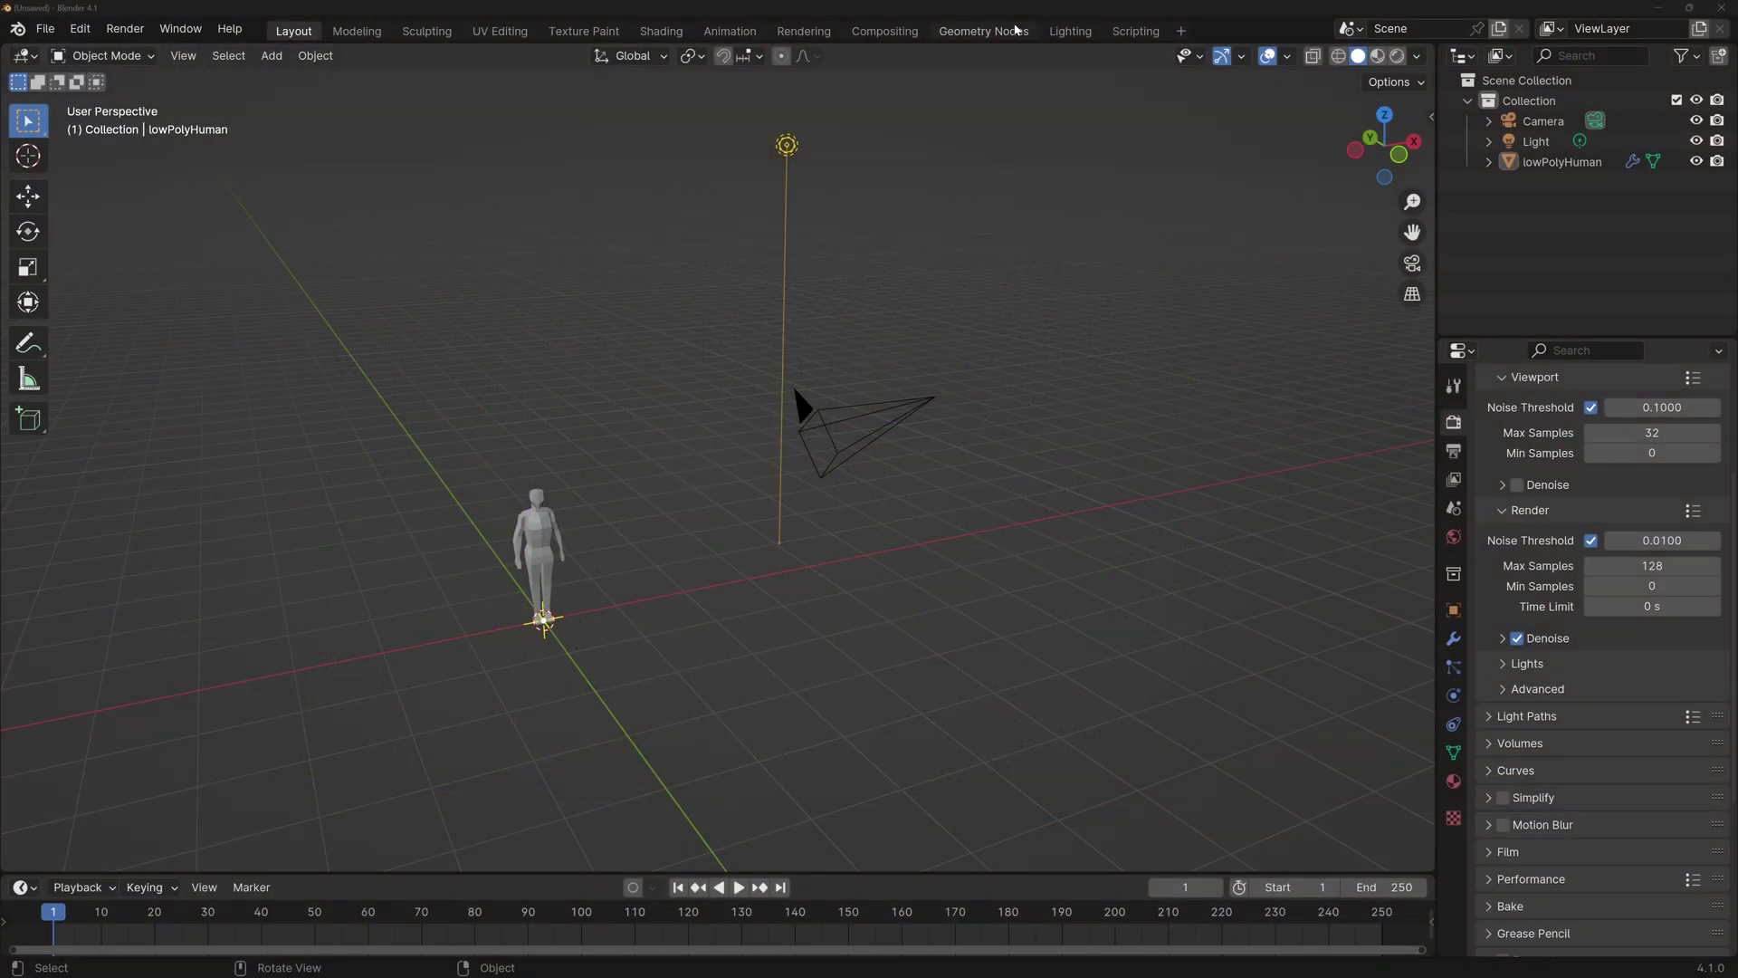
Step: In the Geometry Nodes workspace, add a plane and create a new geometry node tree for it named Test
click(1014, 31)
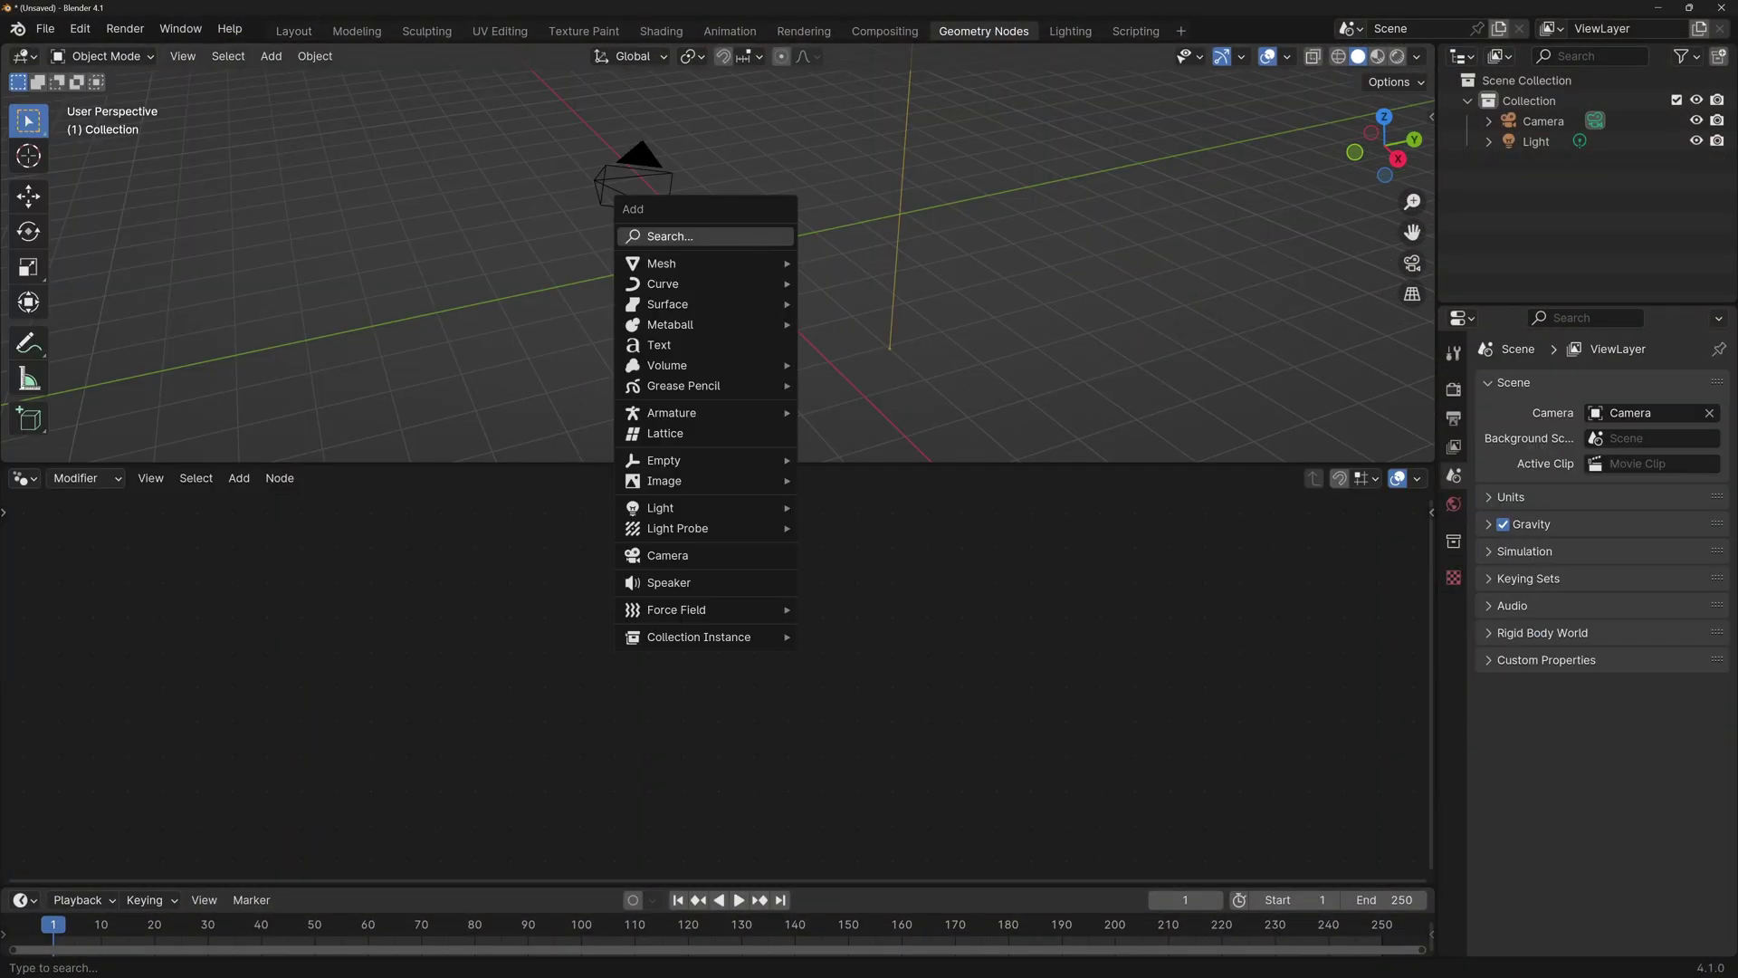
click(731, 242)
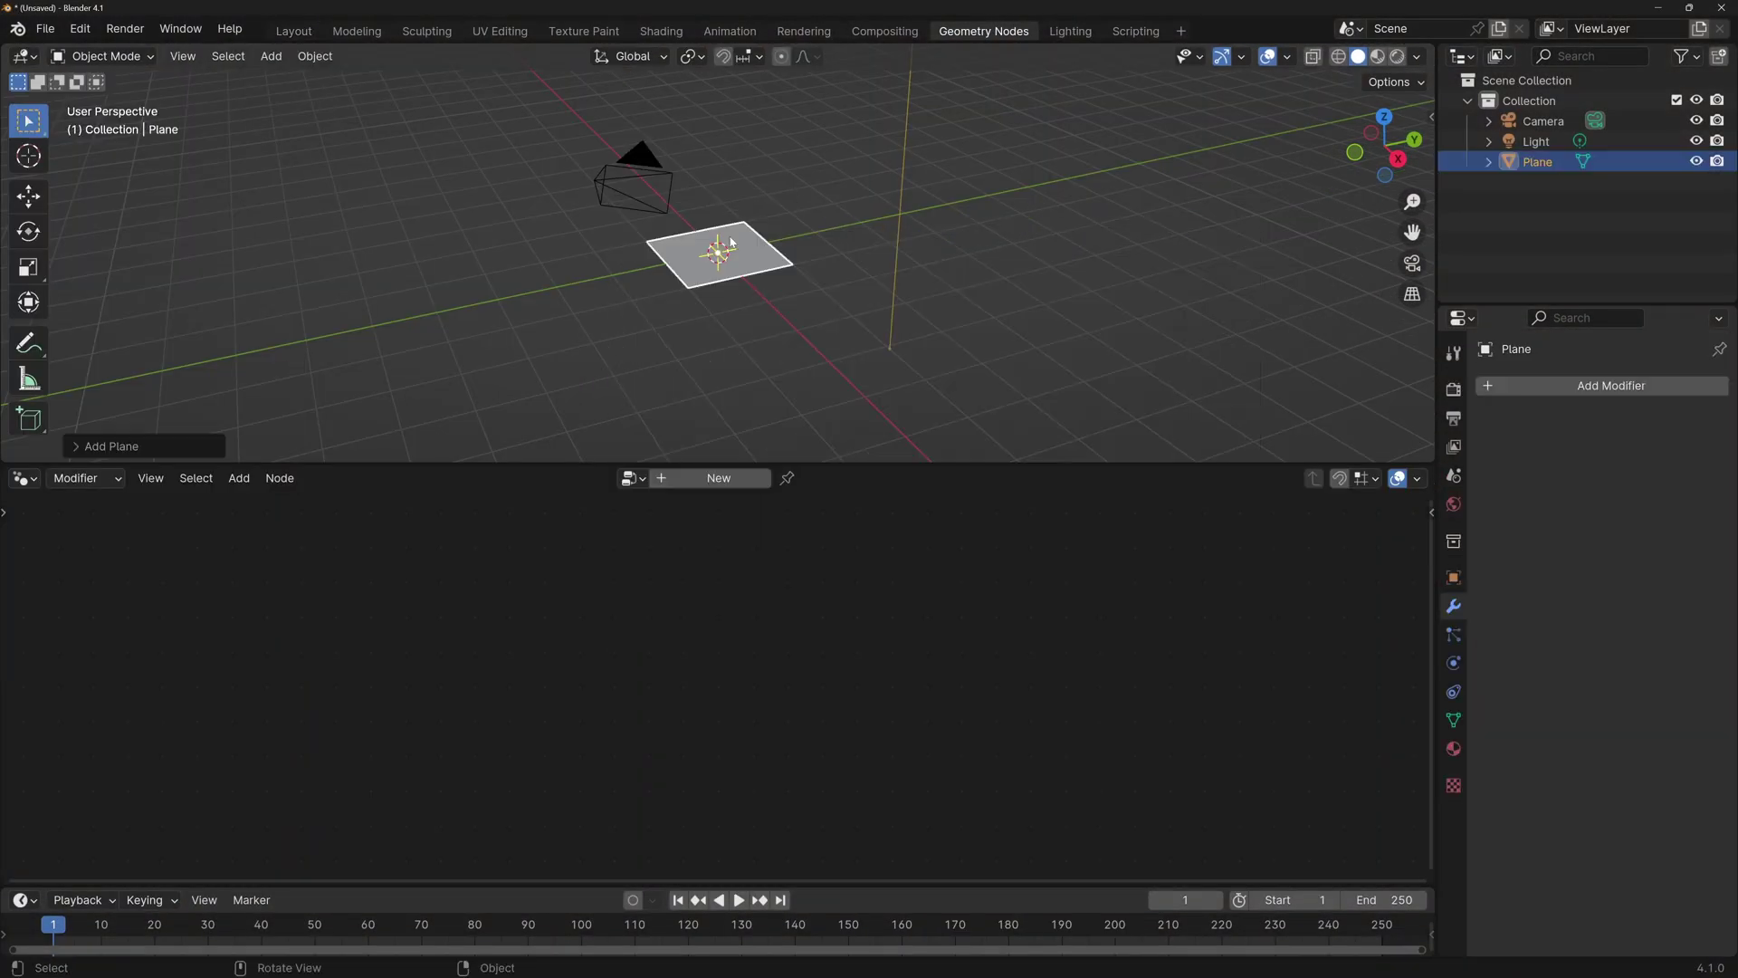
click(717, 478)
double_click(651, 484)
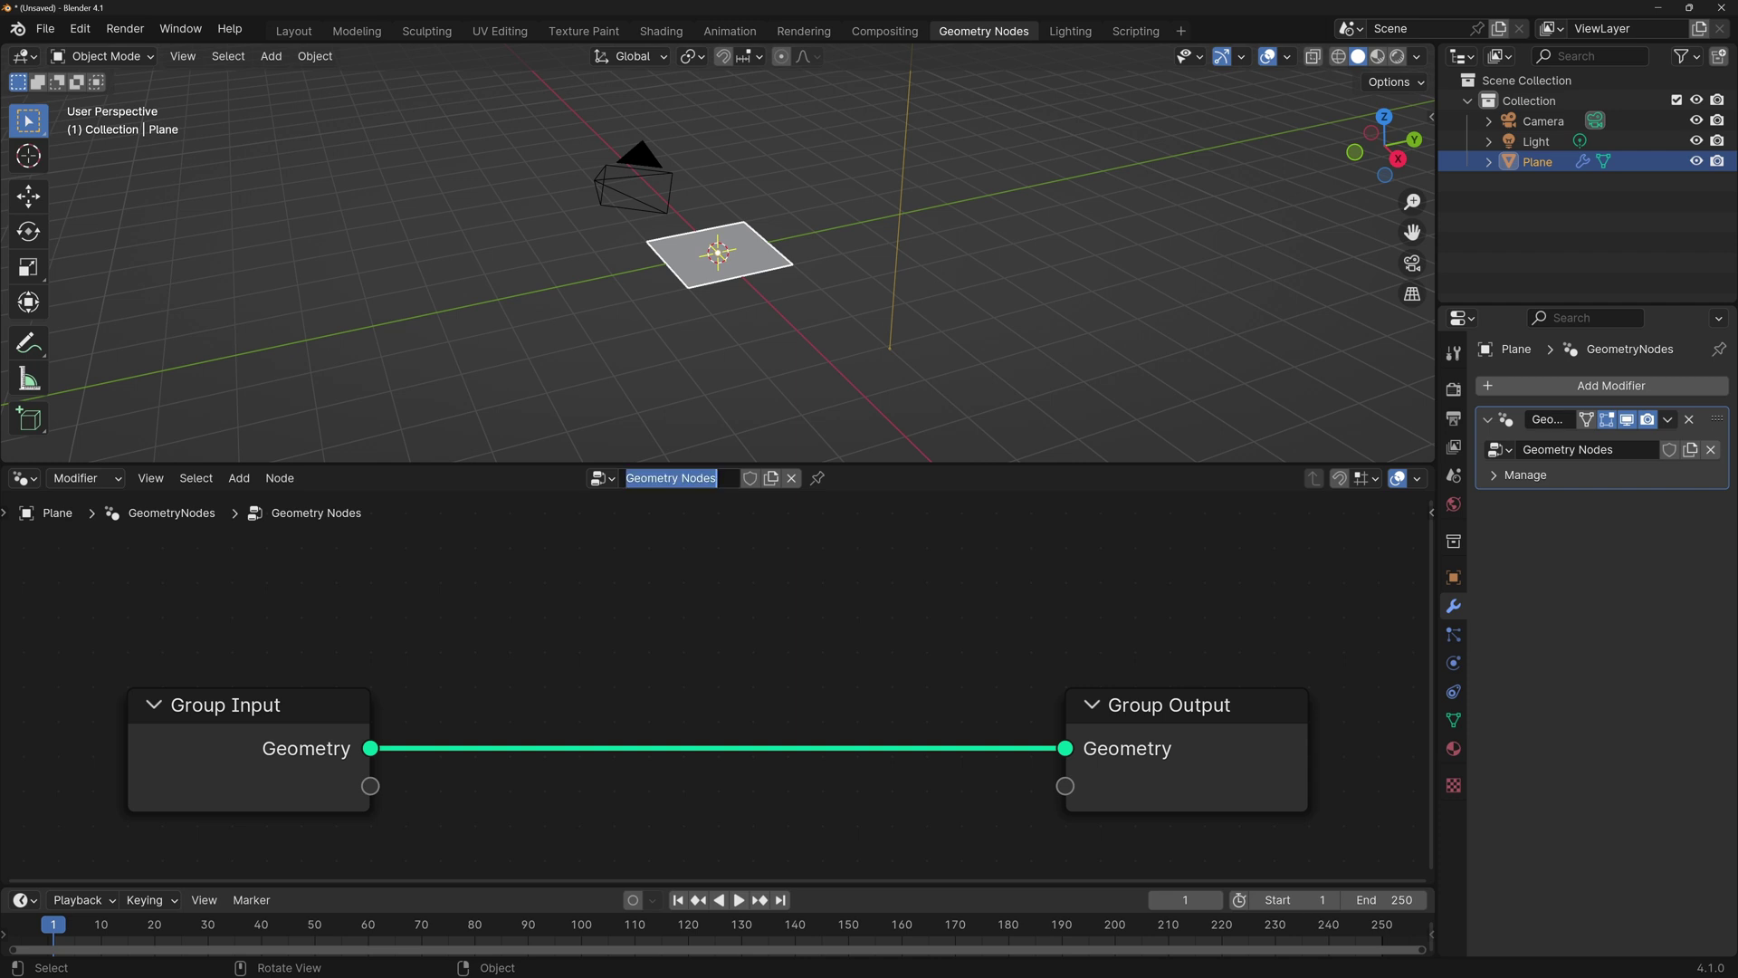
text(Test)
key(Return)
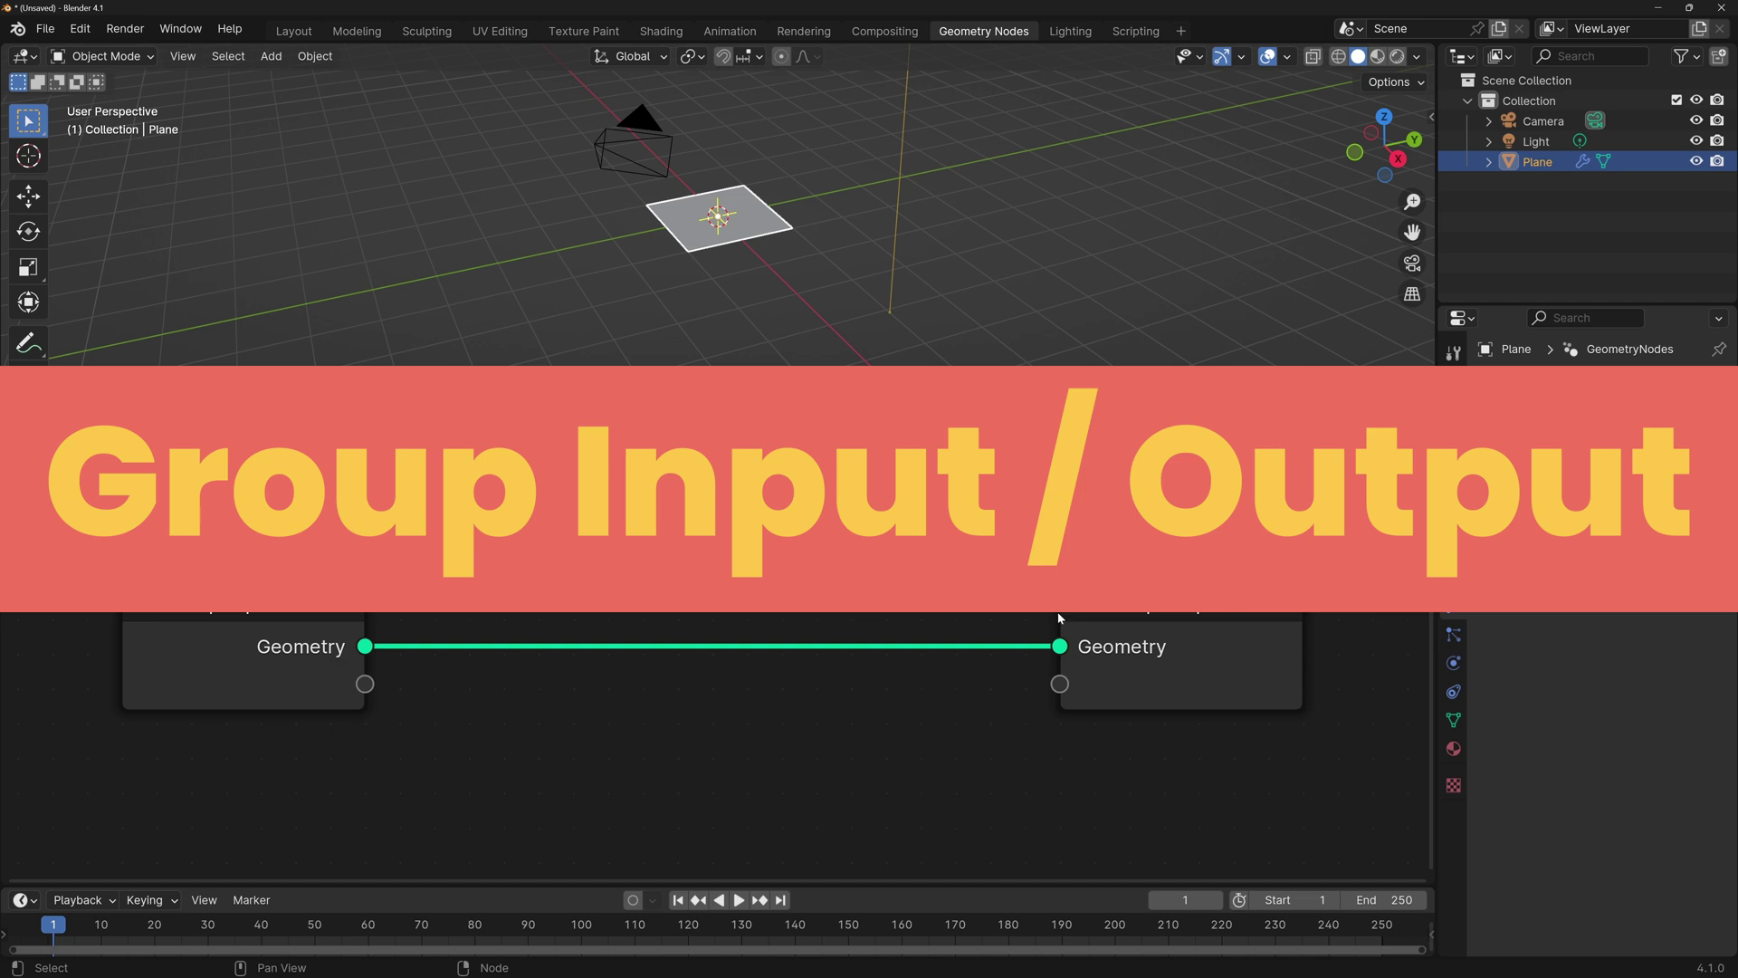
Step: Widen the Properties editor so the modifier settings have more room
middle_drag(194, 655, 654, 623)
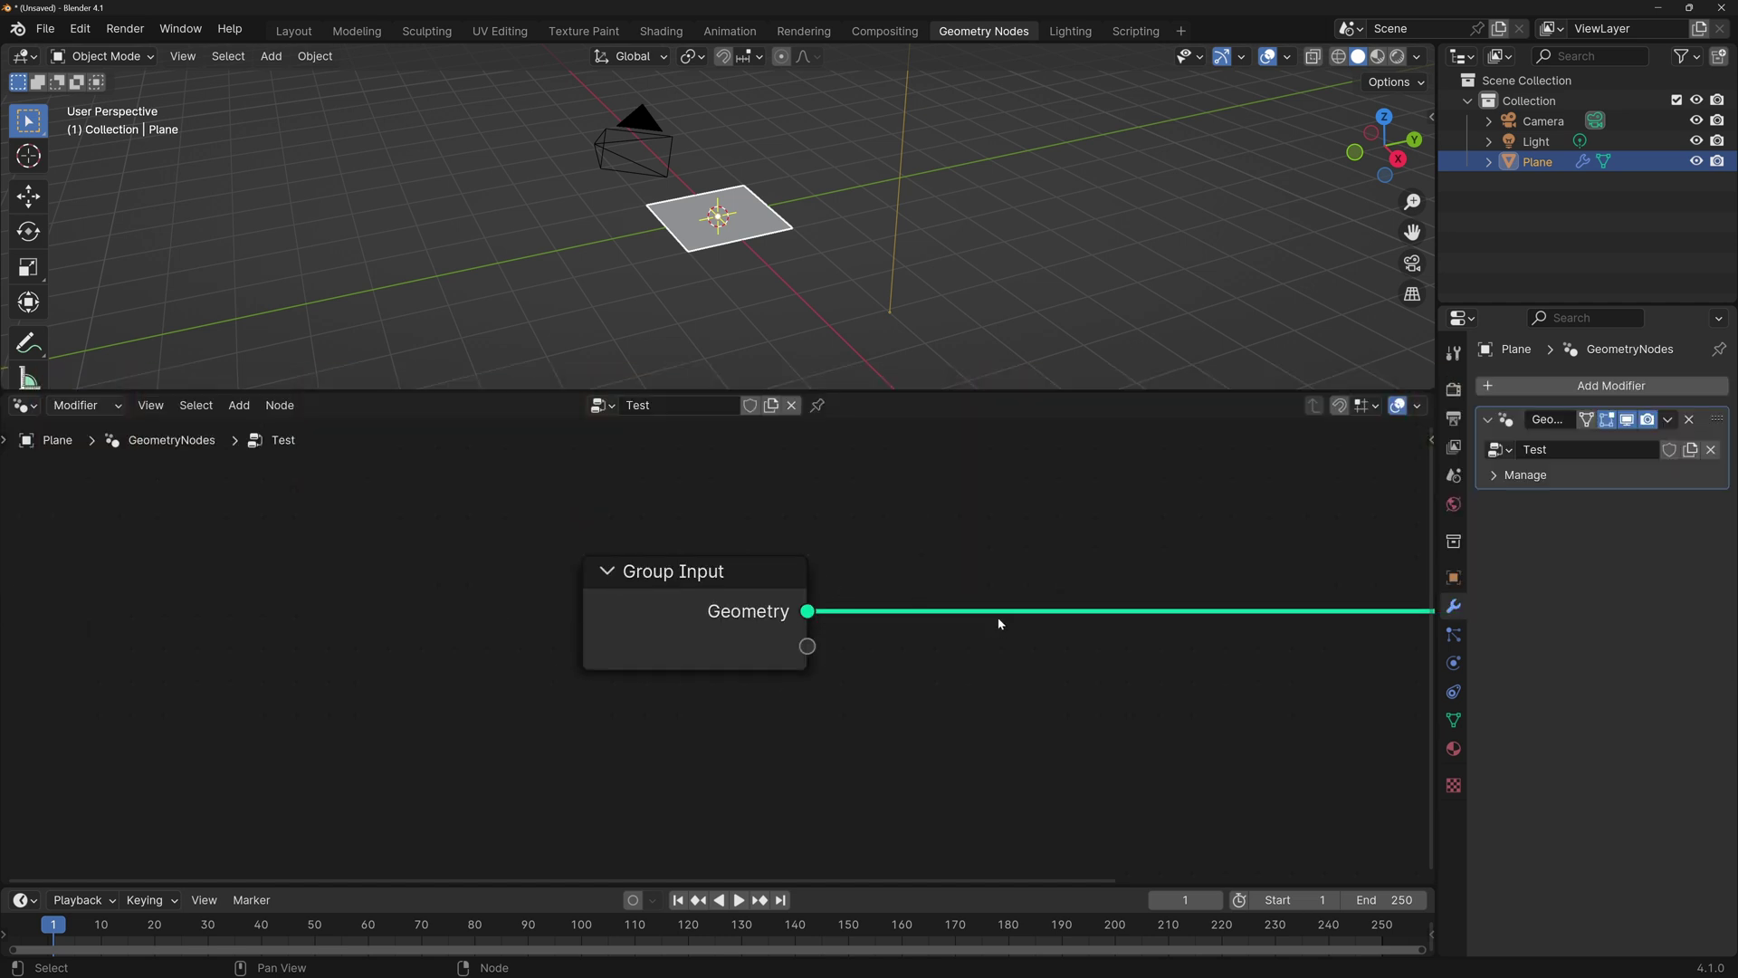
key(Home)
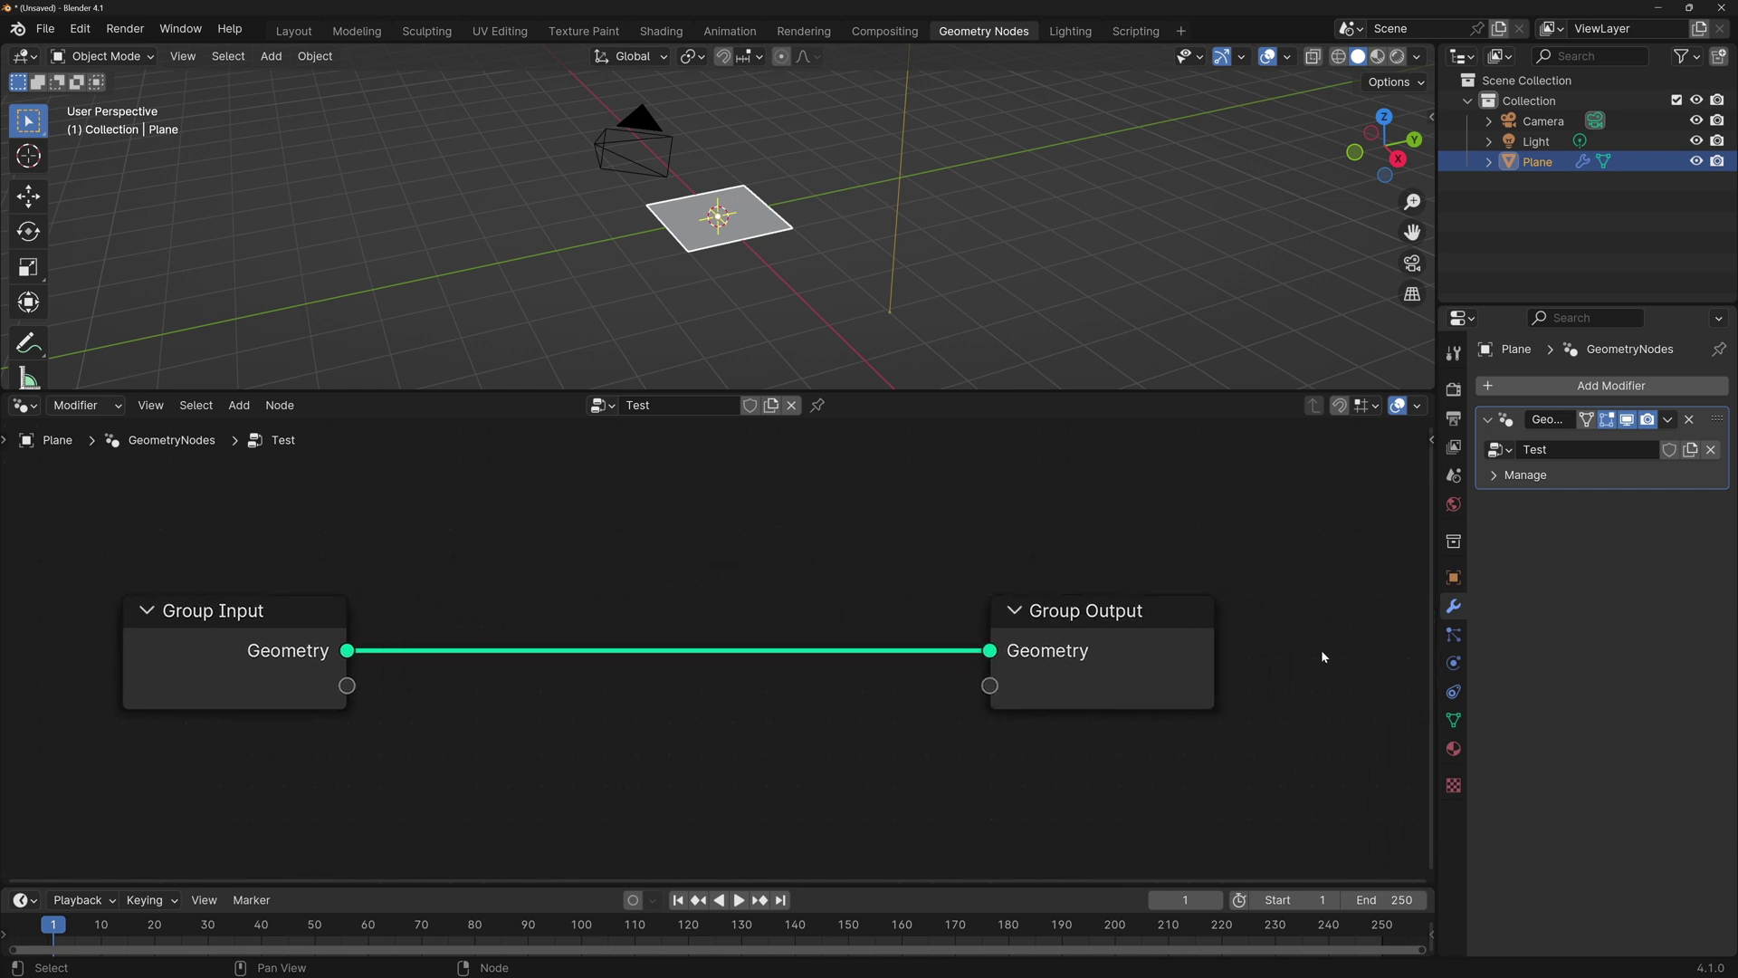
drag(1435, 651, 1266, 652)
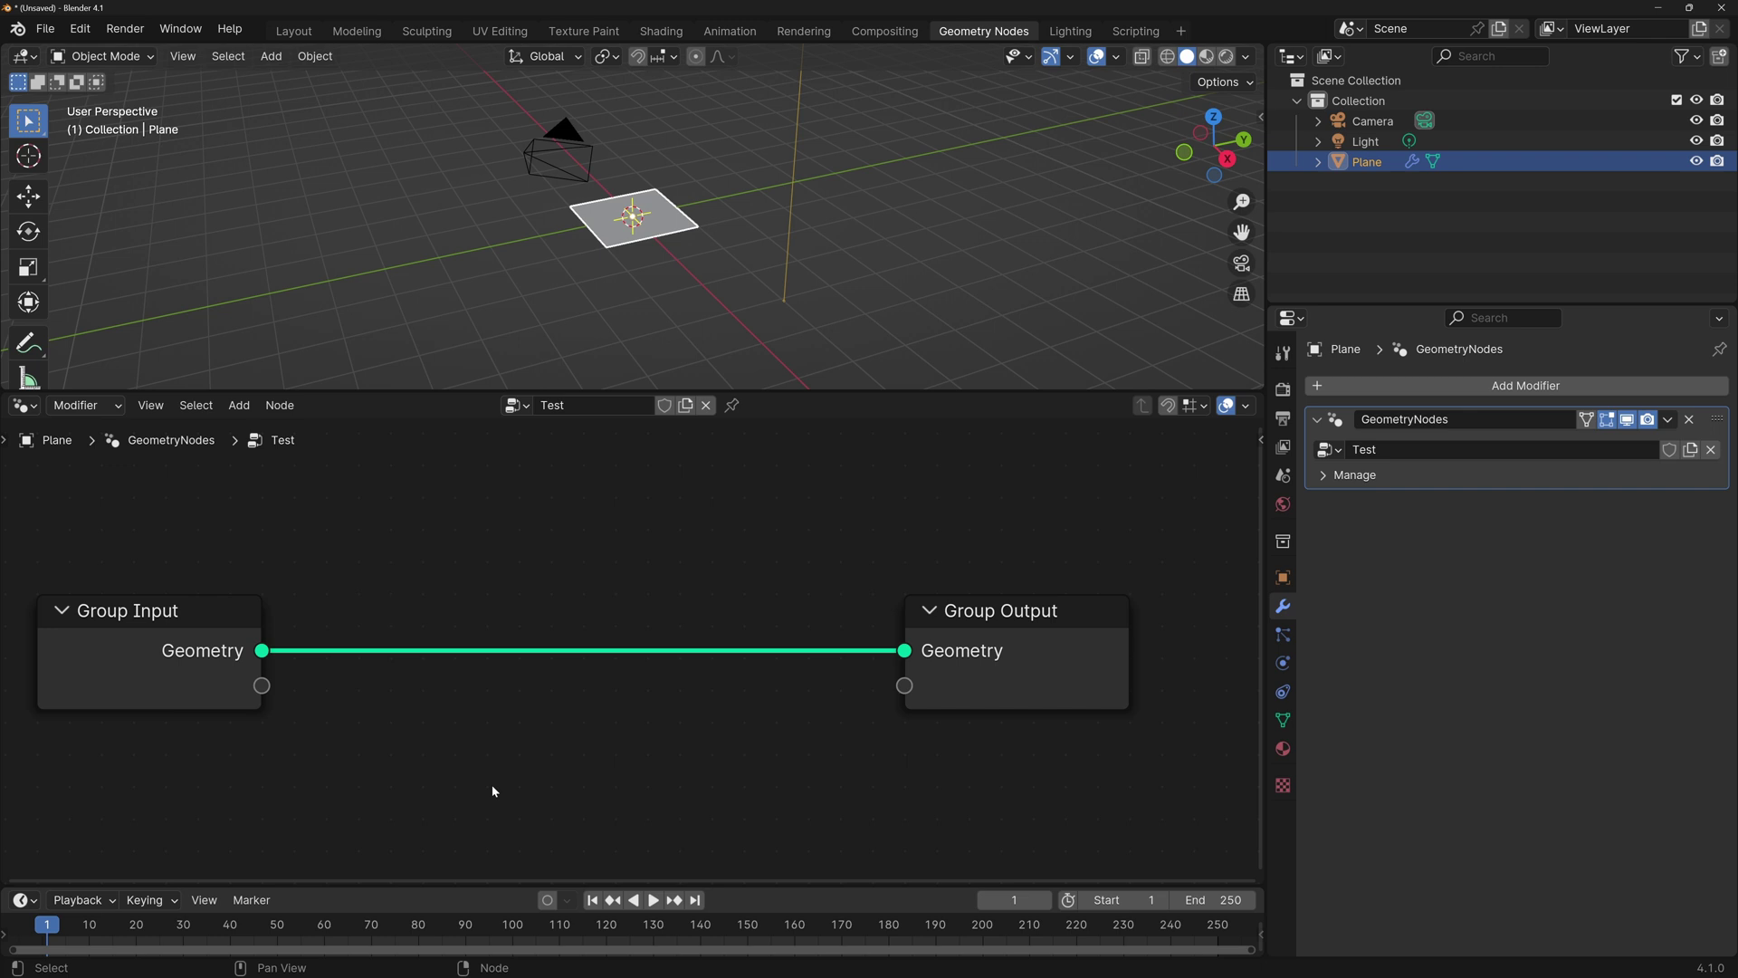
Step: Insert an Extrude Mesh node on the link between Group Input and Group Output
key(shift+a)
text(ext)
key(Return)
click(593, 652)
key(Home)
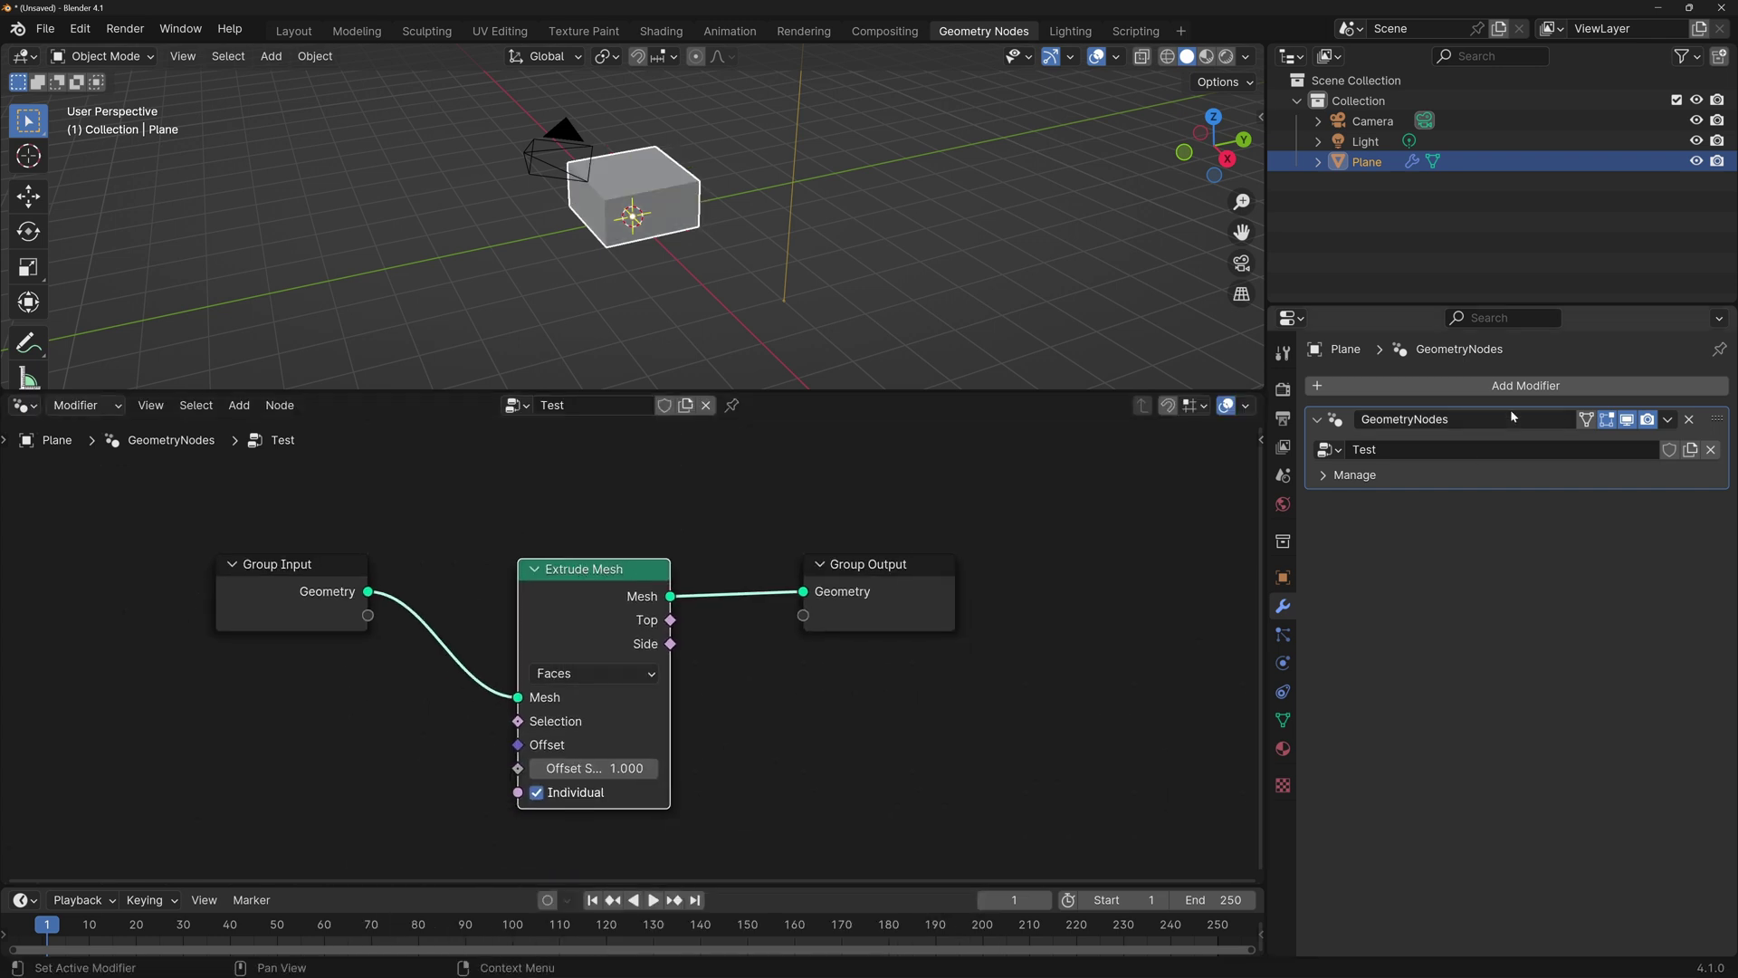
Step: Add a Subdivision modifier ahead of GeometryNodes in the plane's modifier stack and pin the Test node tree
click(1469, 387)
text(subdi)
key(Return)
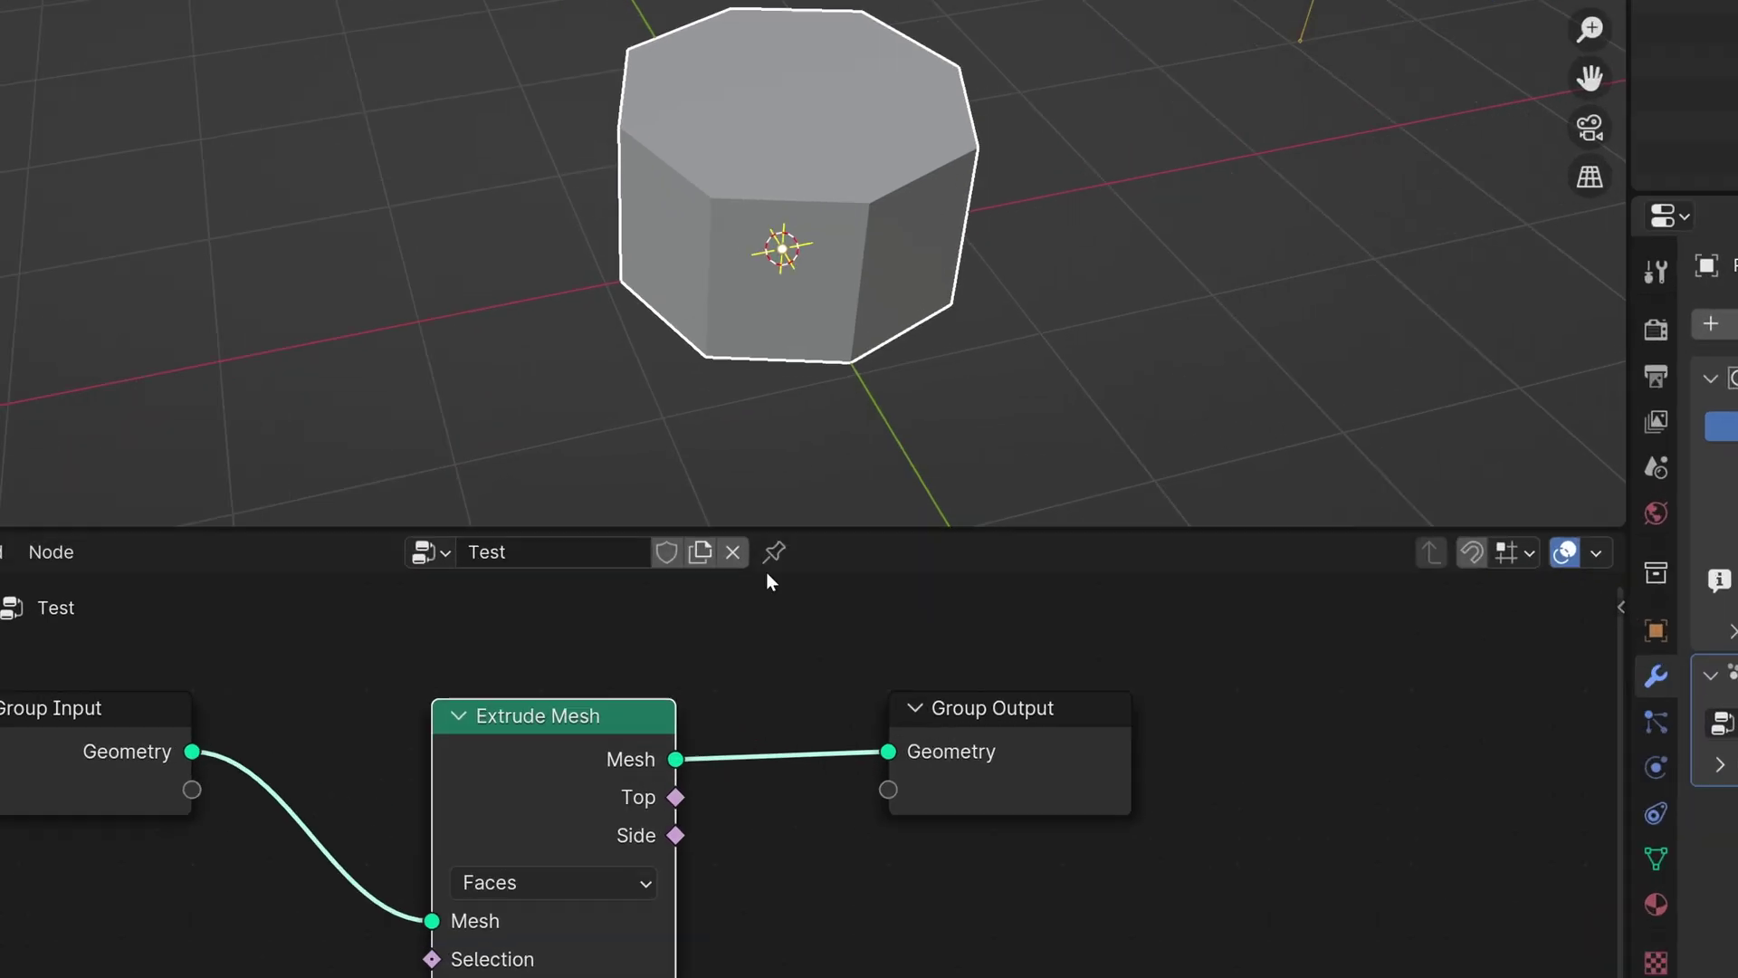
click(775, 552)
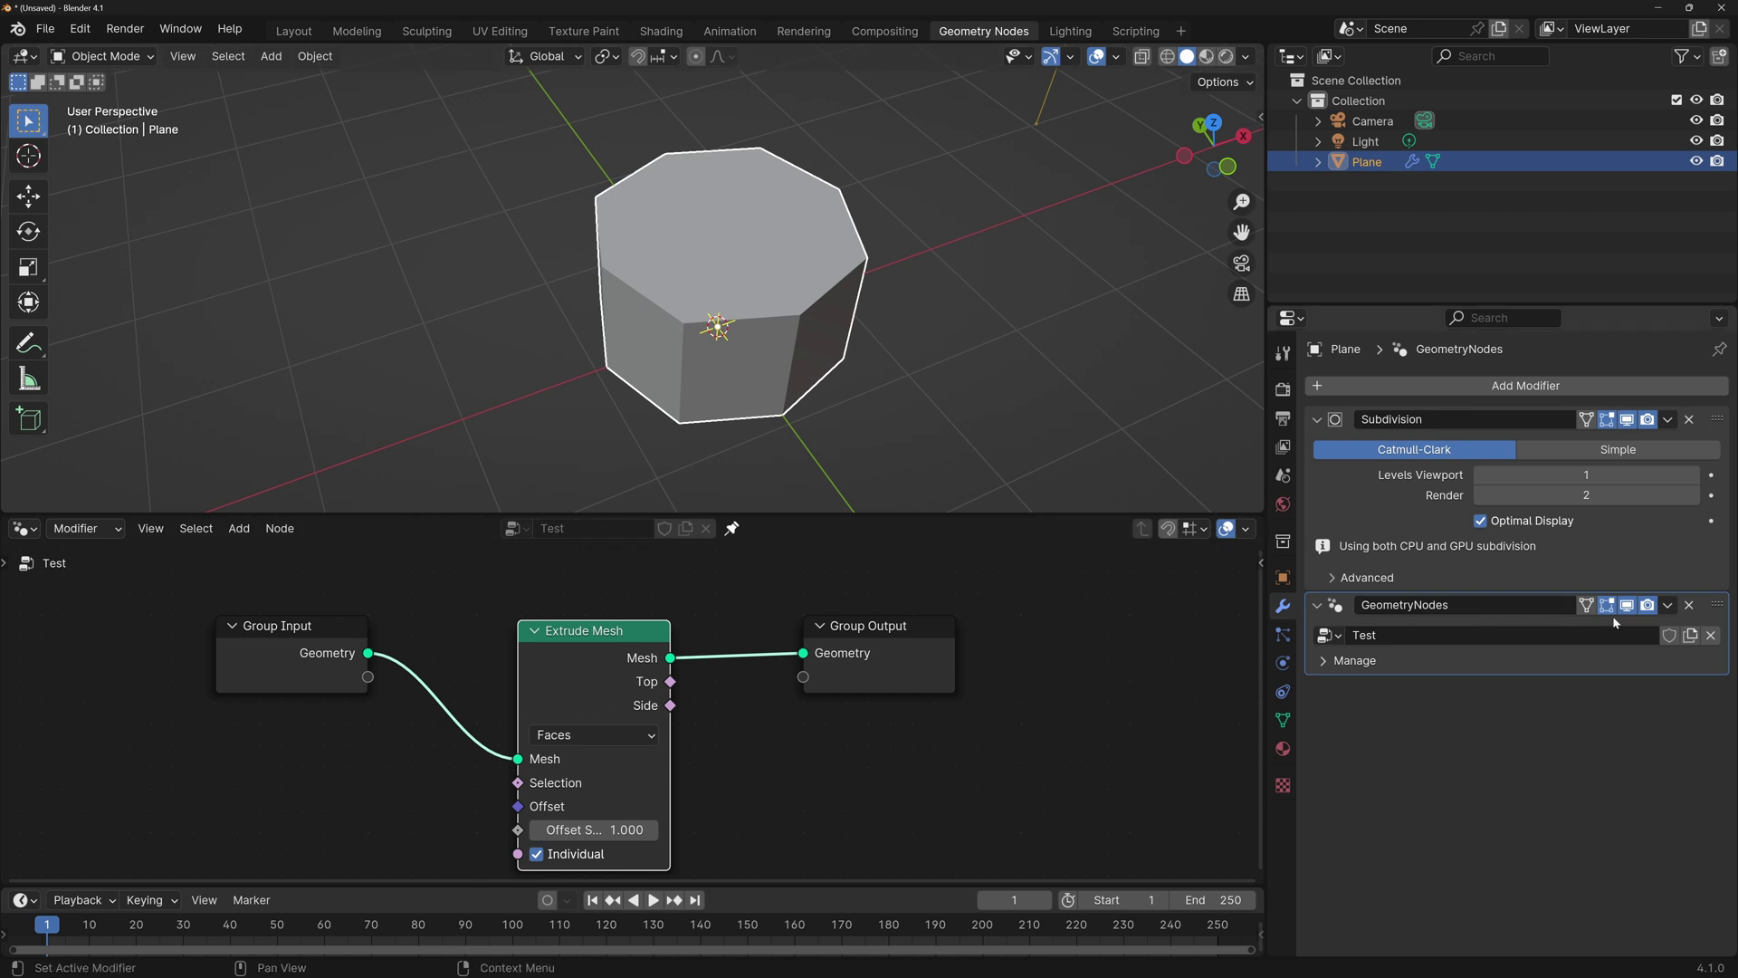
Step: Move the GeometryNodes modifier above Subdivision and switch its viewport display off and back on
drag(1723, 608, 1719, 420)
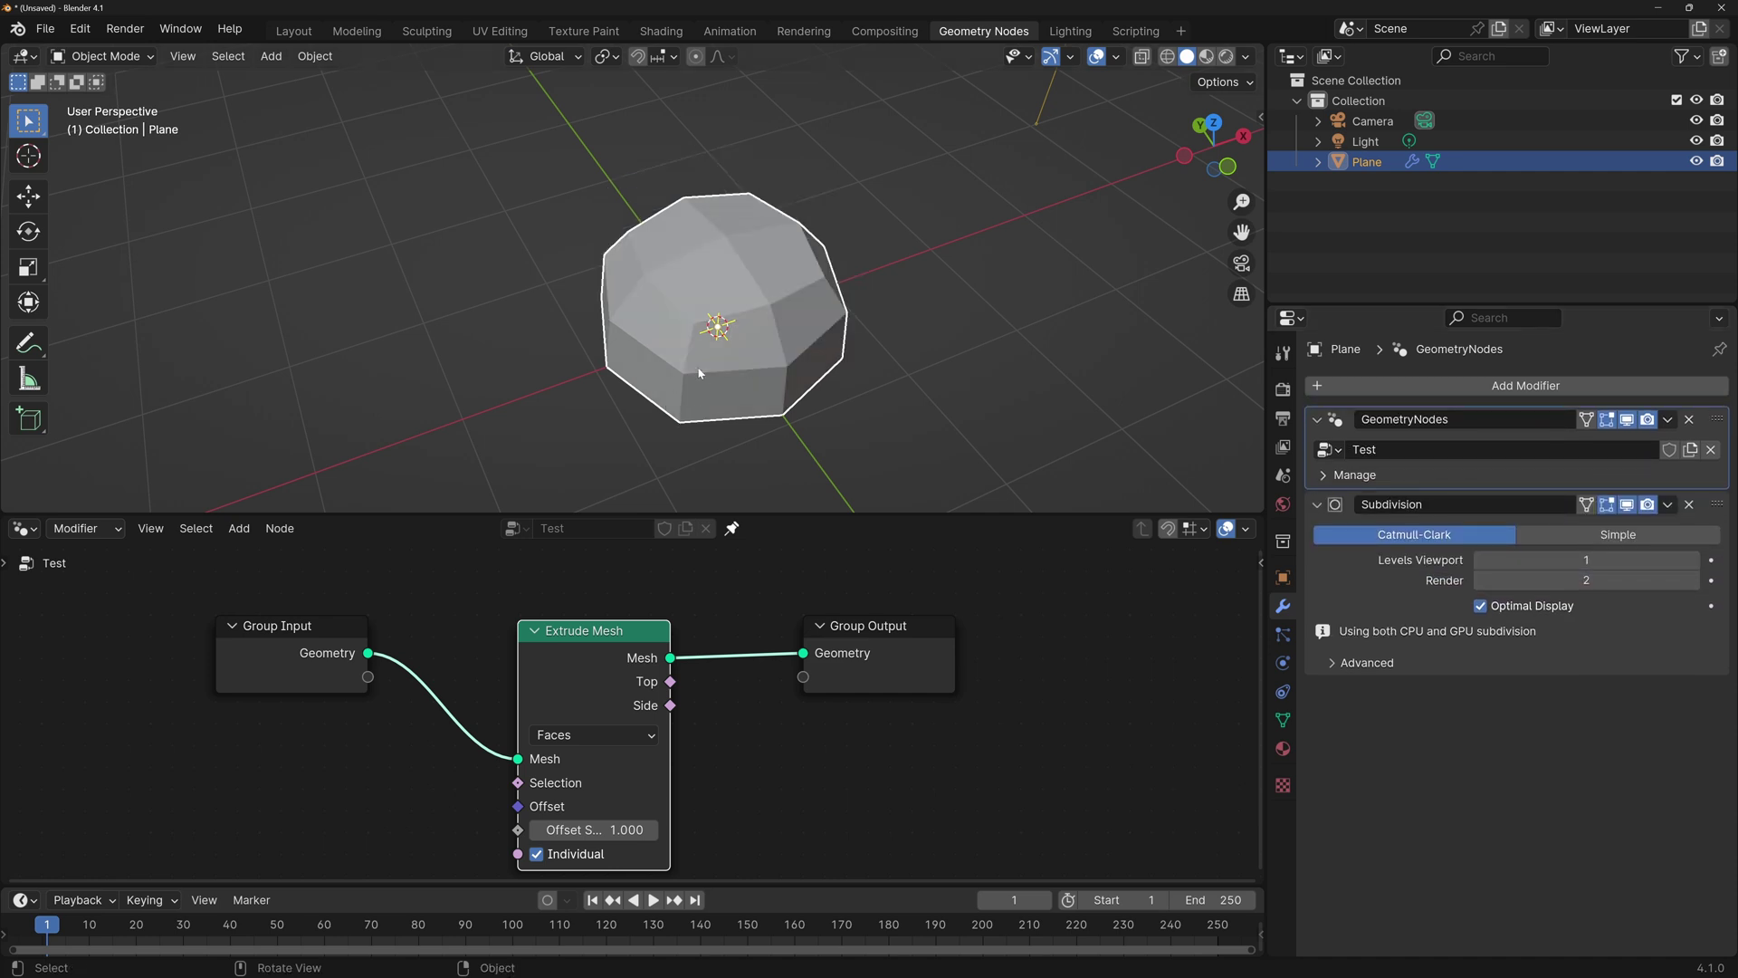
middle_drag(706, 378, 736, 385)
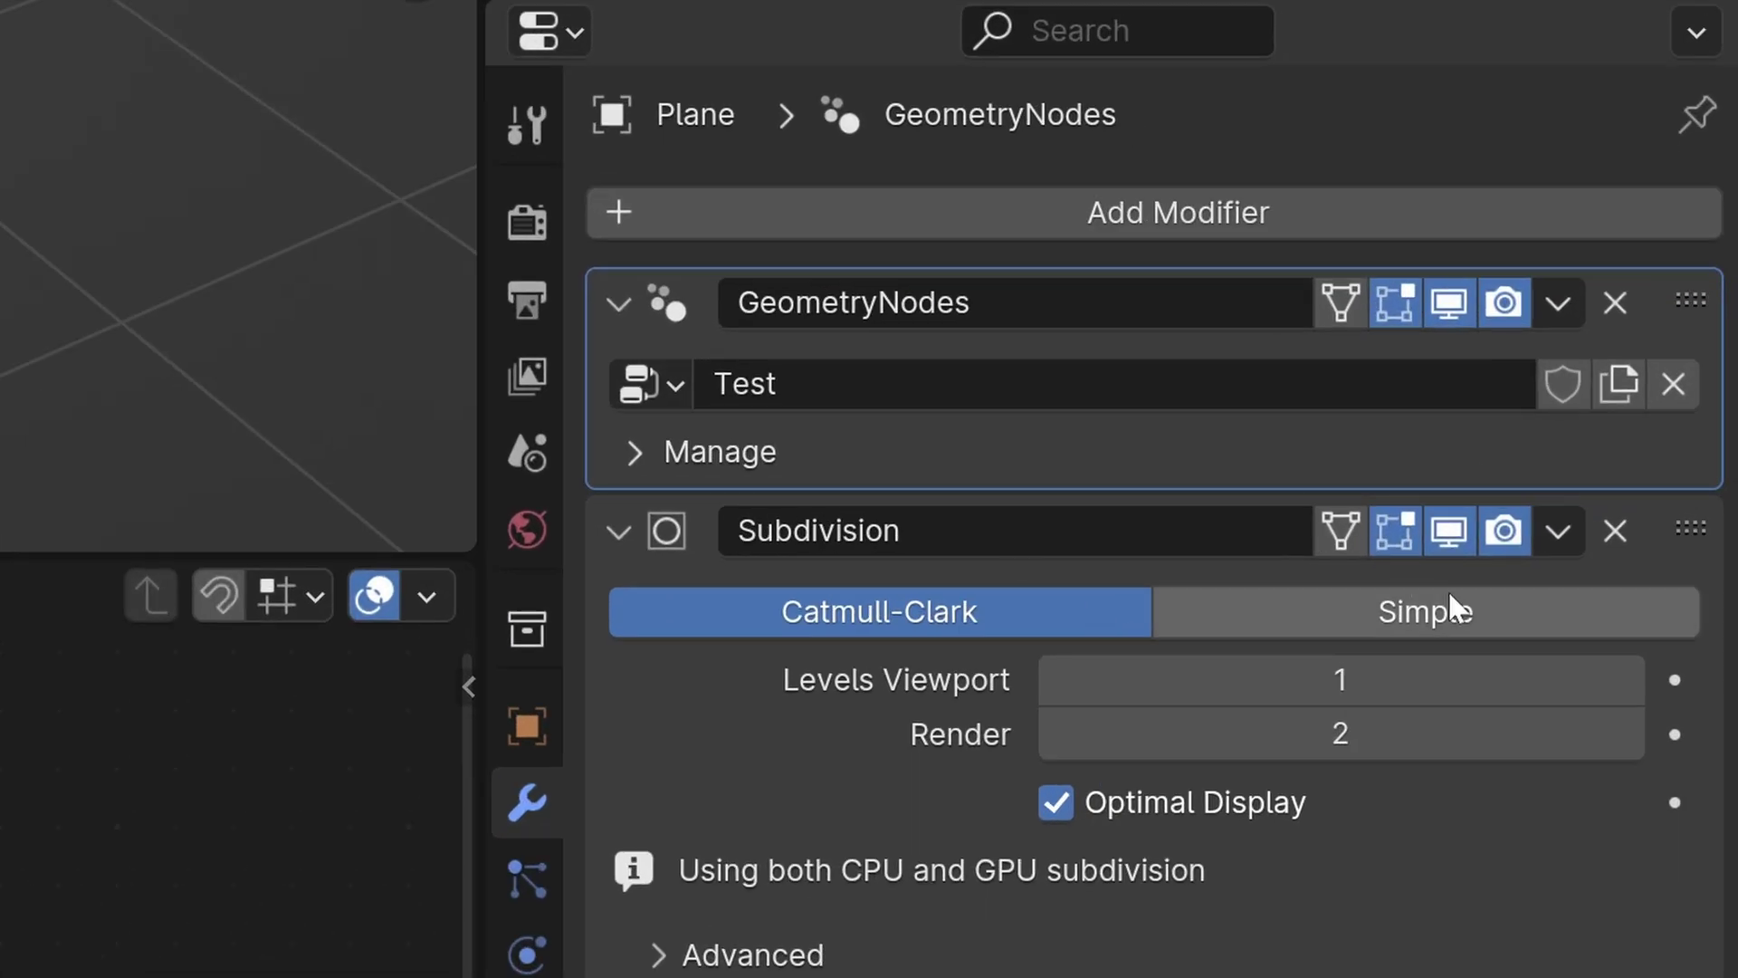
click(1453, 302)
click(1454, 303)
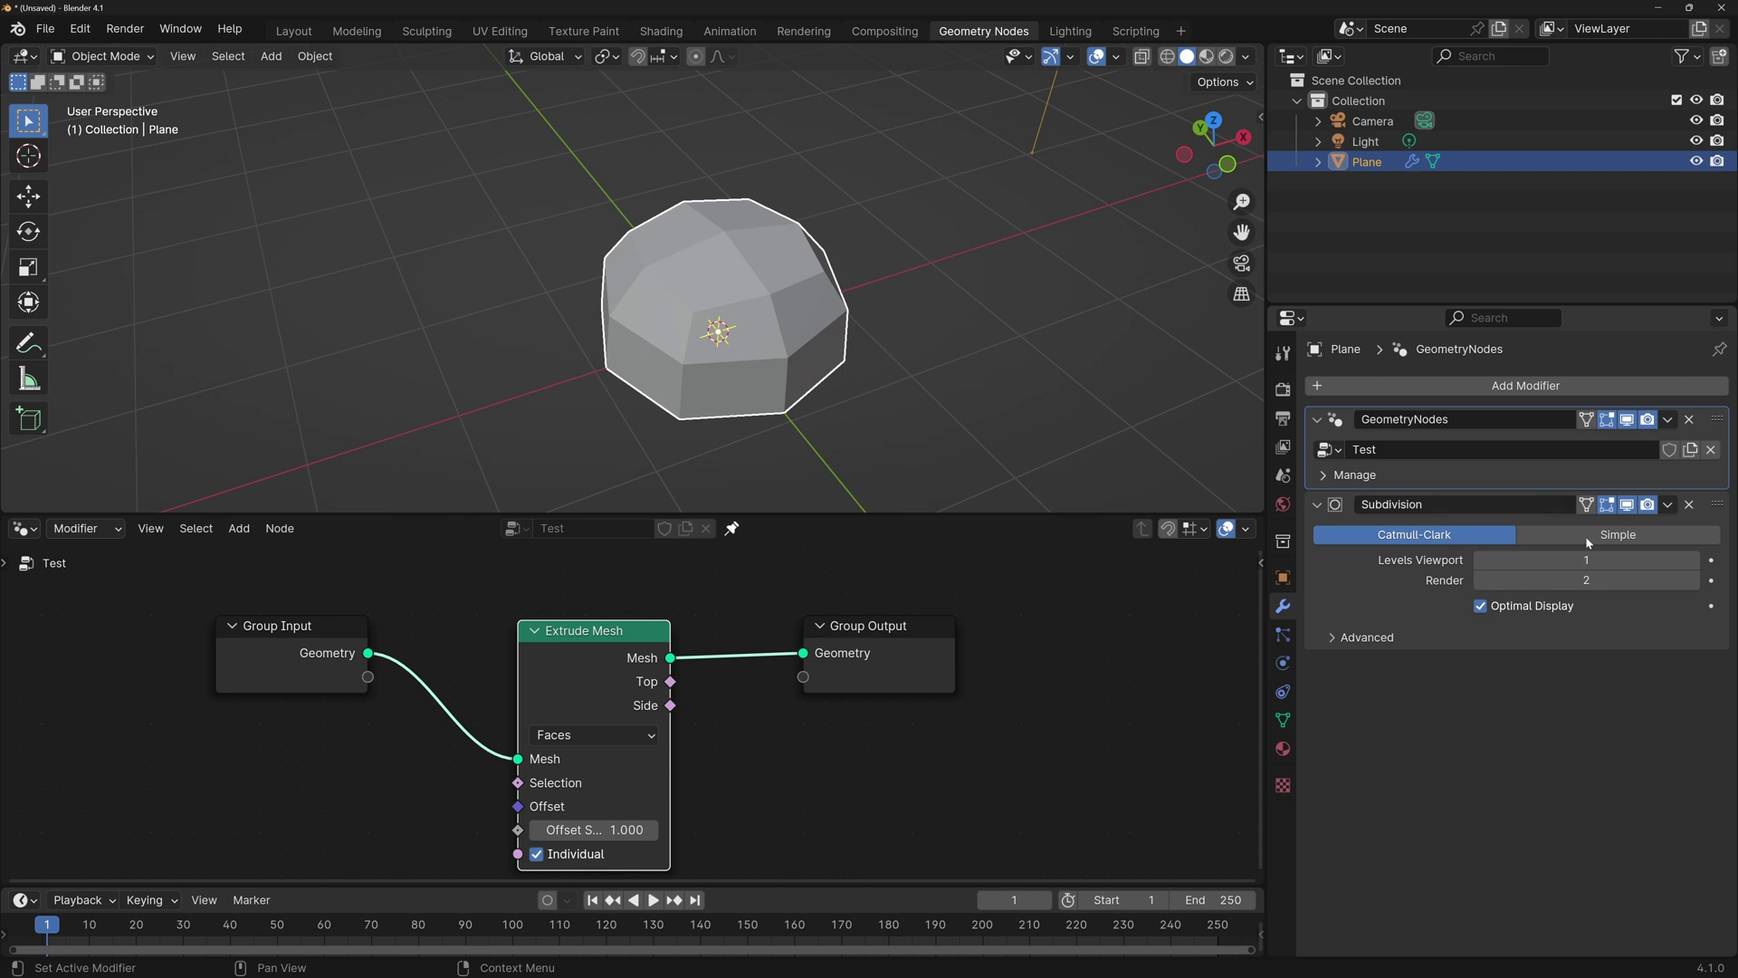
Step: Remove the Subdivision modifier and expose the Extrude Mesh node's Offset Scale as a group input
click(1688, 504)
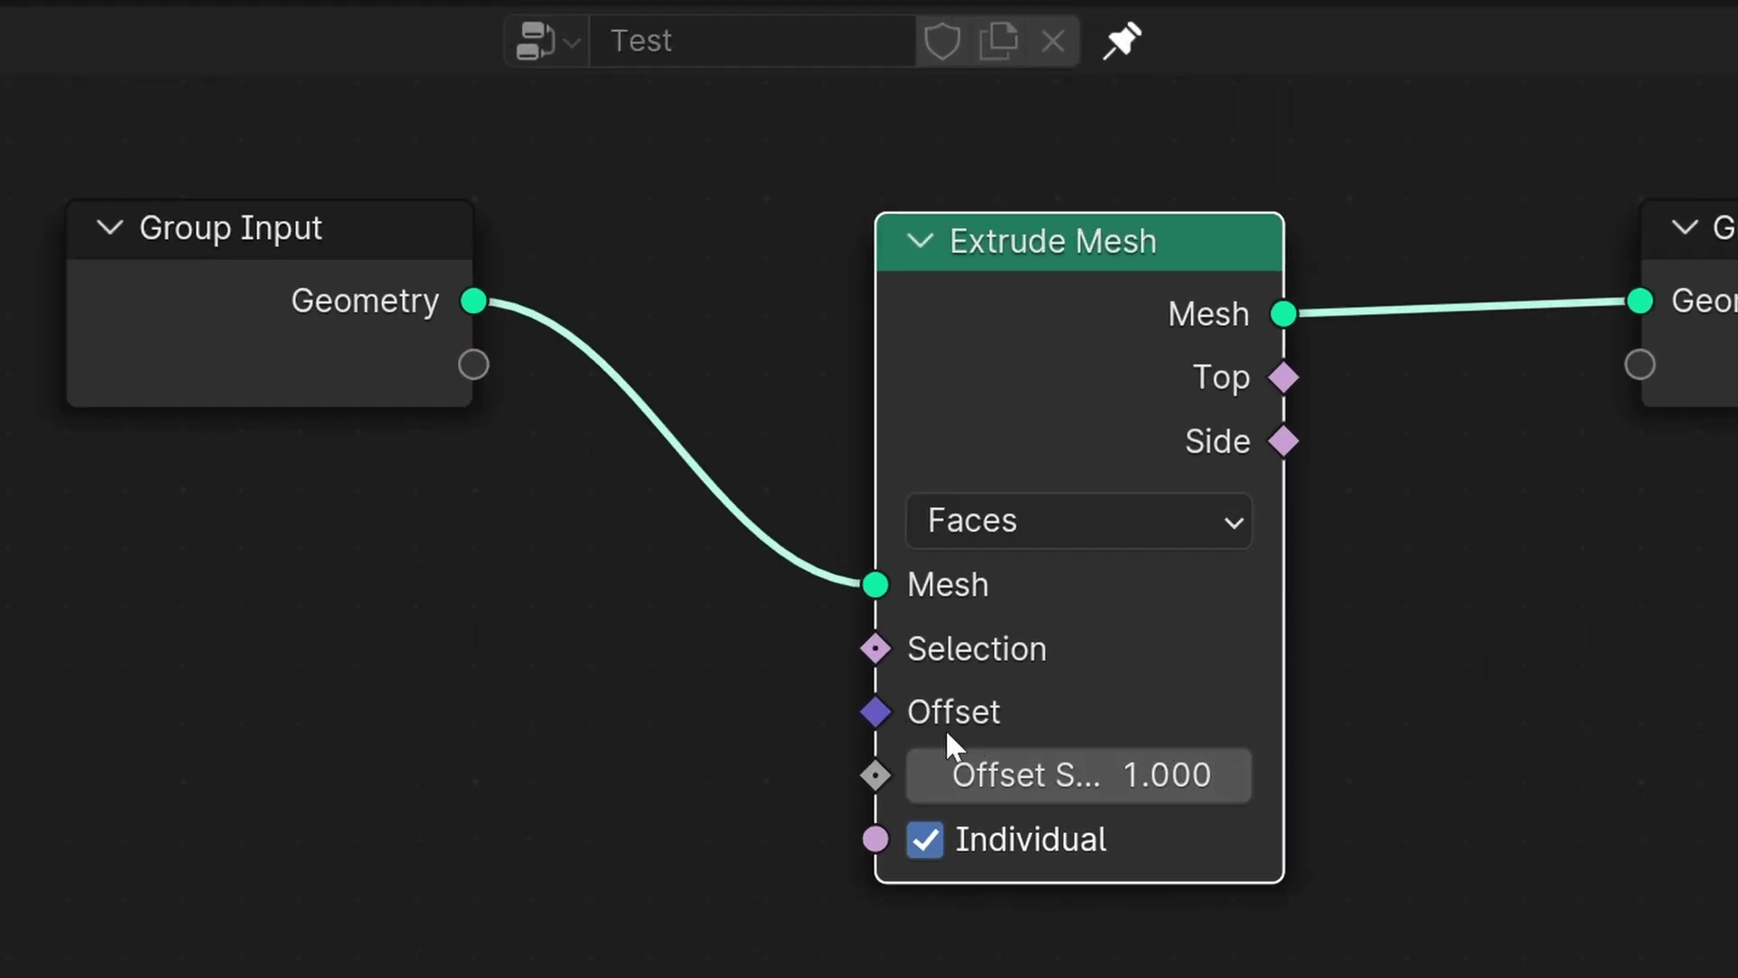
drag(473, 365, 783, 525)
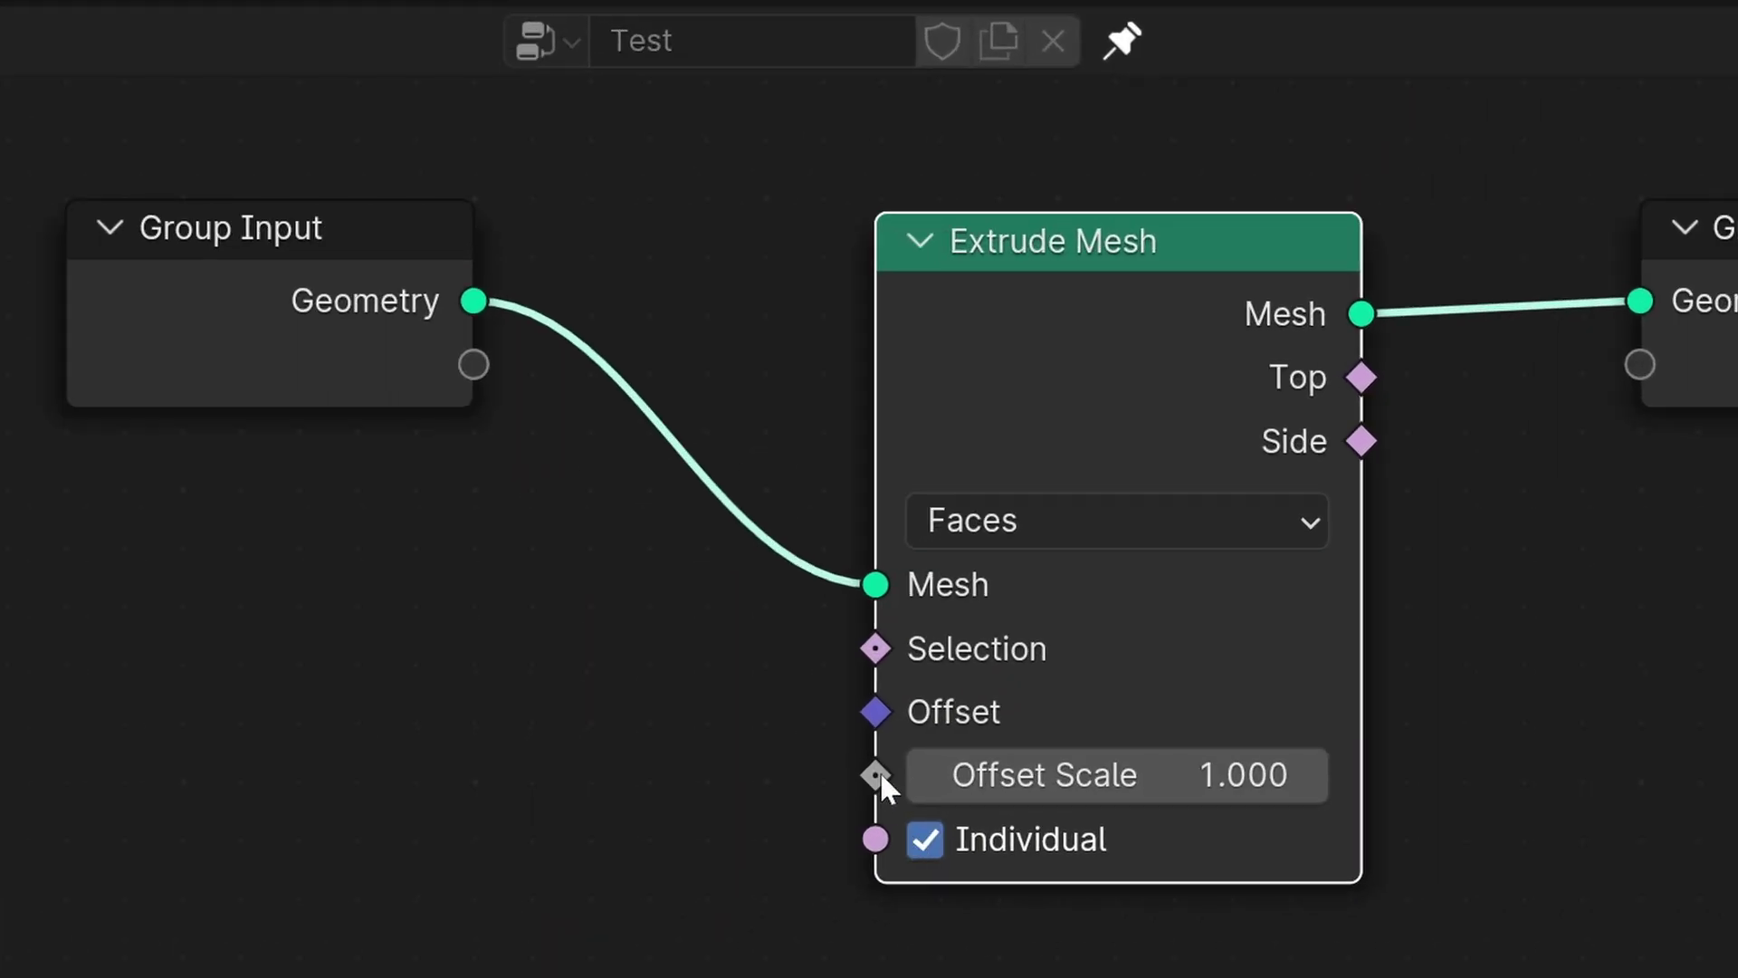
drag(875, 775, 510, 378)
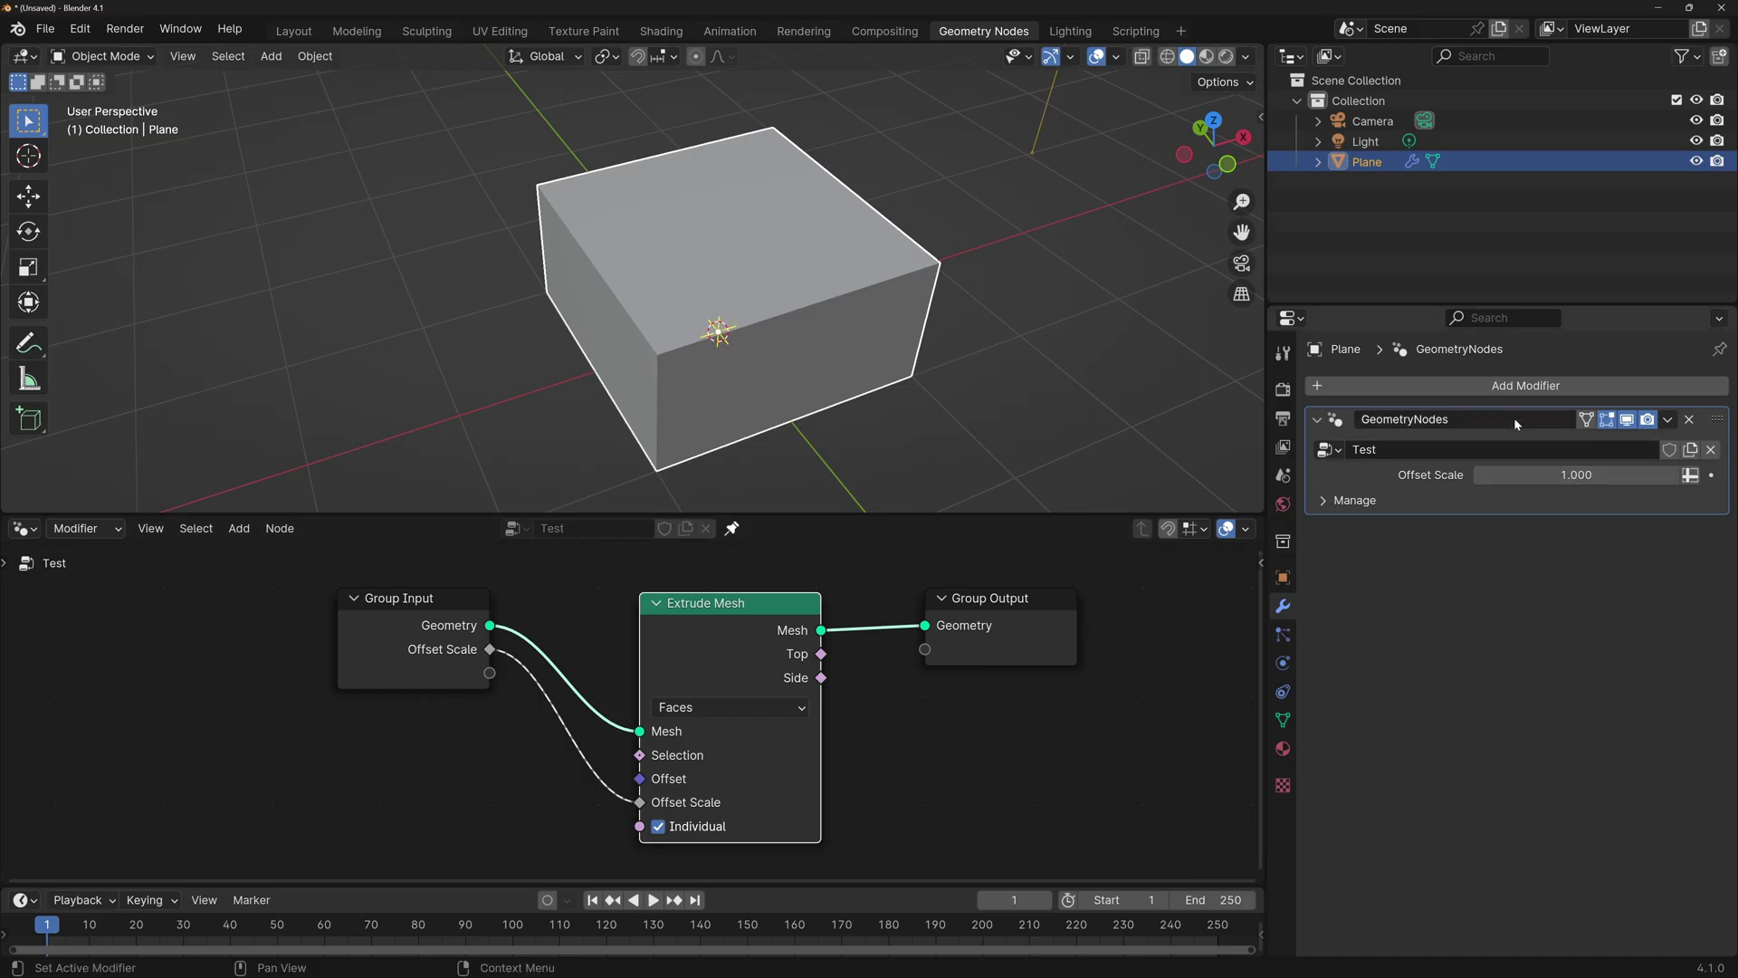
Step: Raise the modifier's Offset Scale to 1.660 and, in the Layout workspace, increase it to 2.800
drag(1549, 474, 1607, 475)
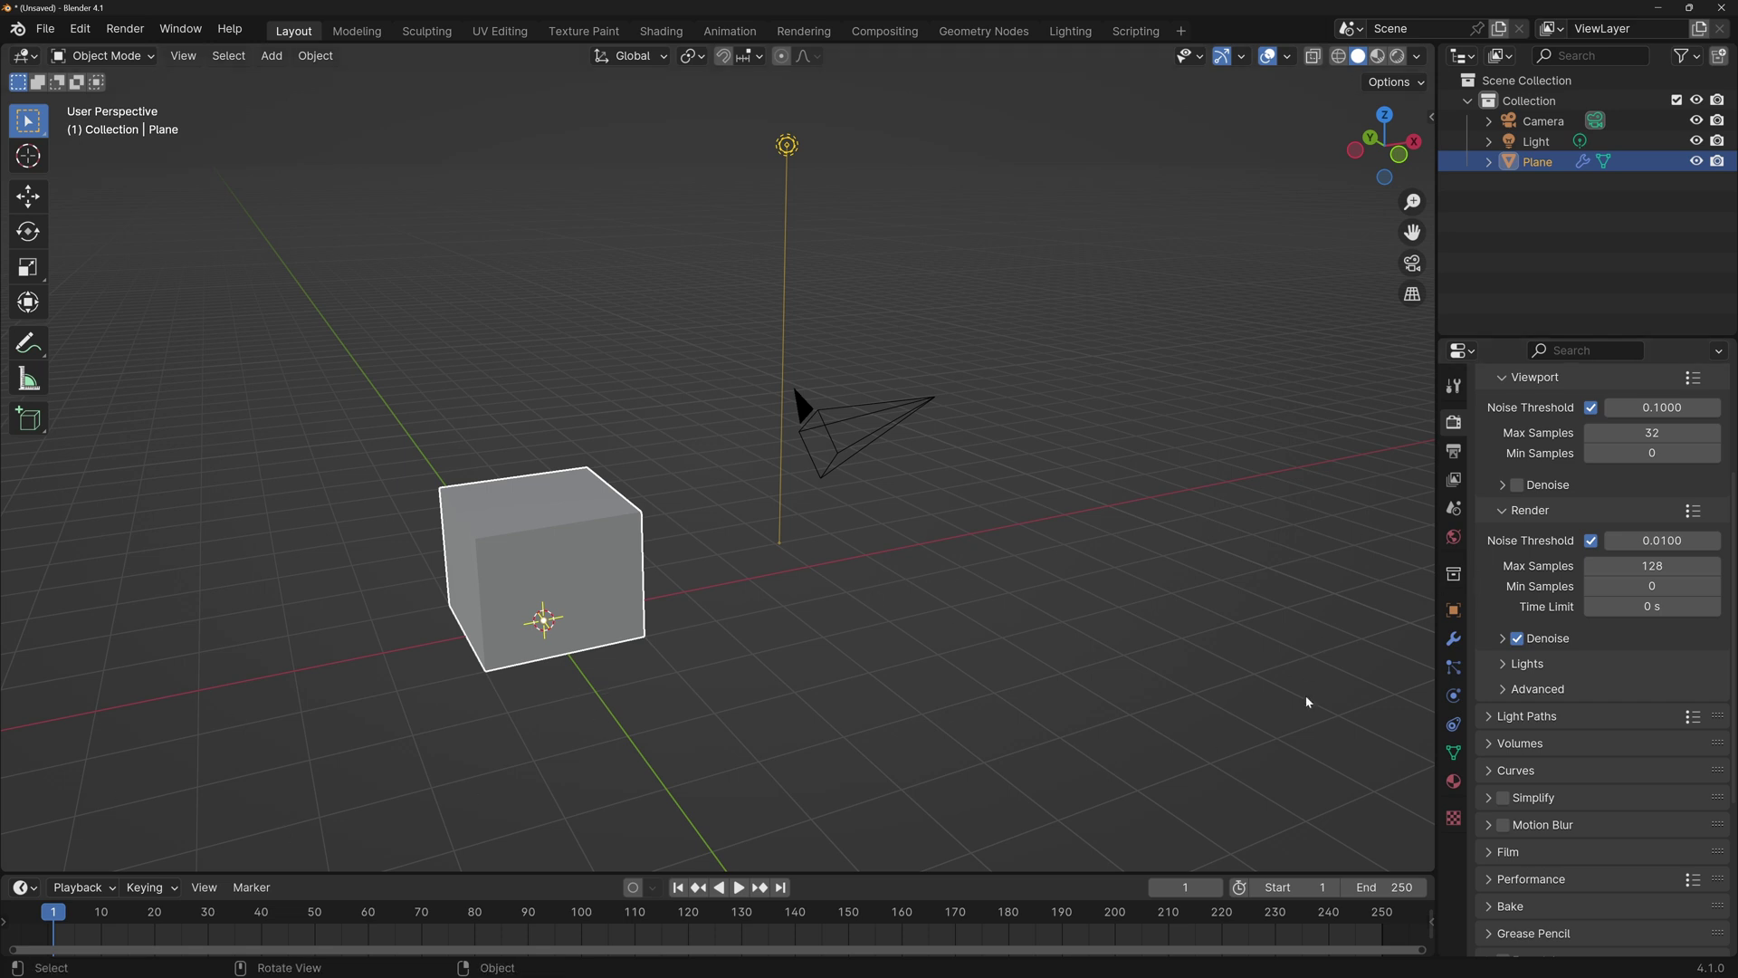
click(1454, 639)
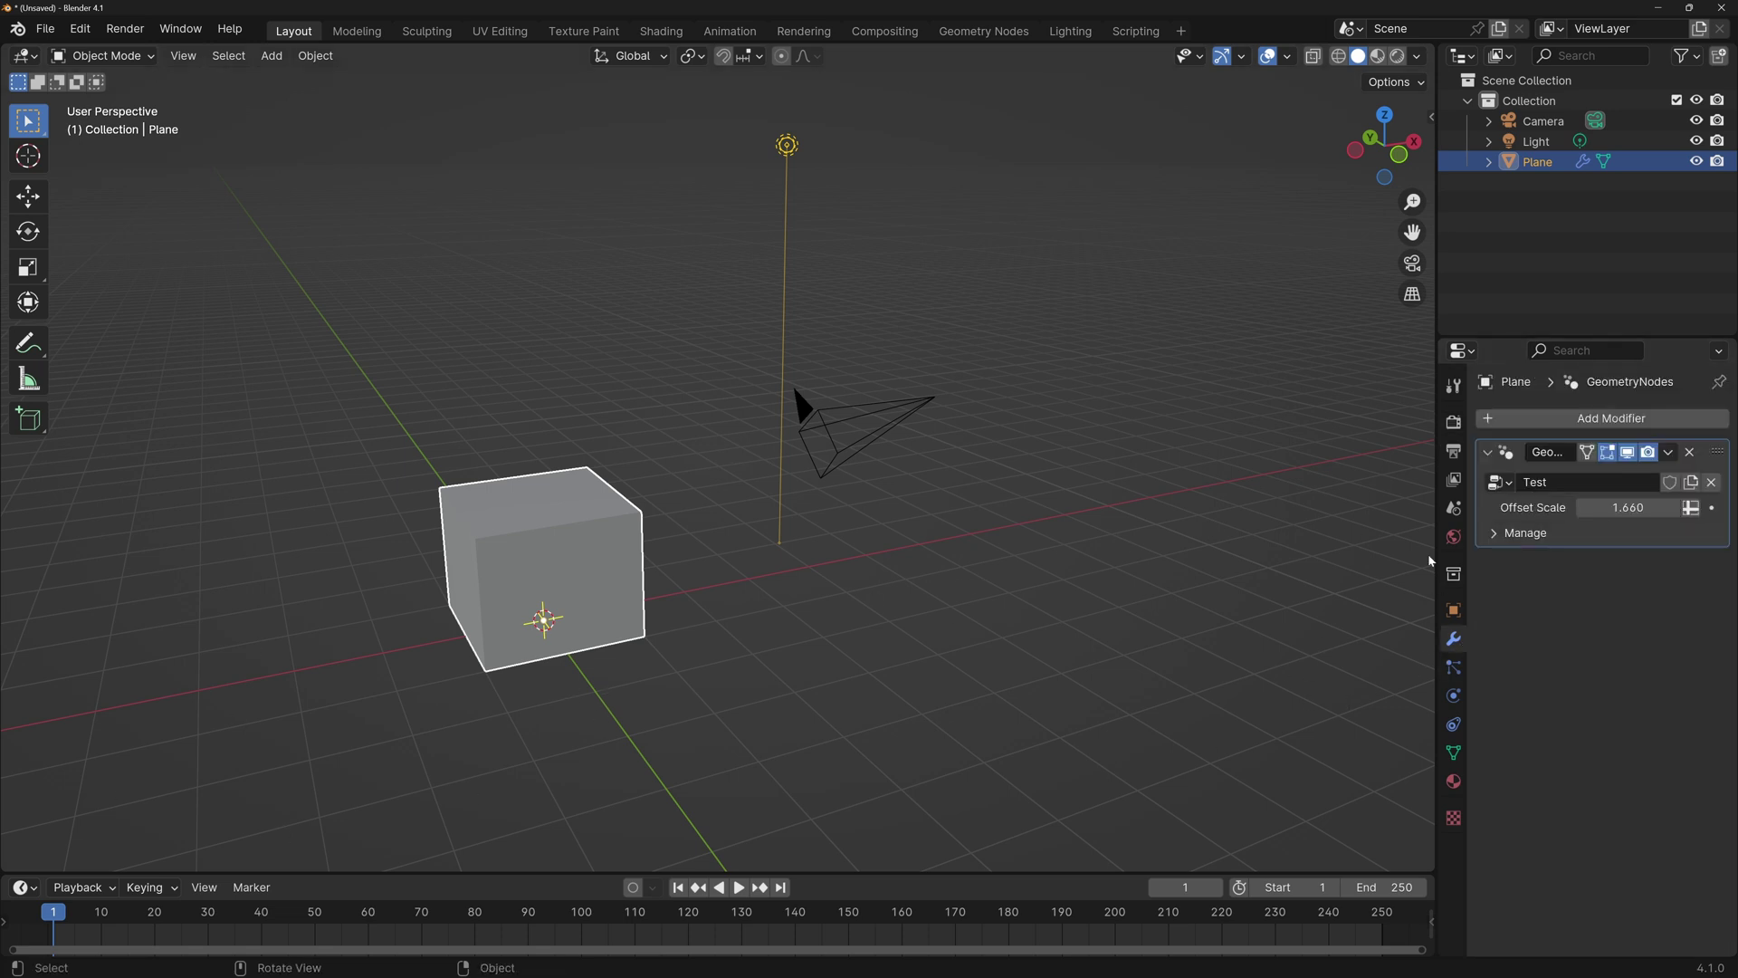
drag(1465, 645, 1414, 644)
drag(1613, 507, 1666, 507)
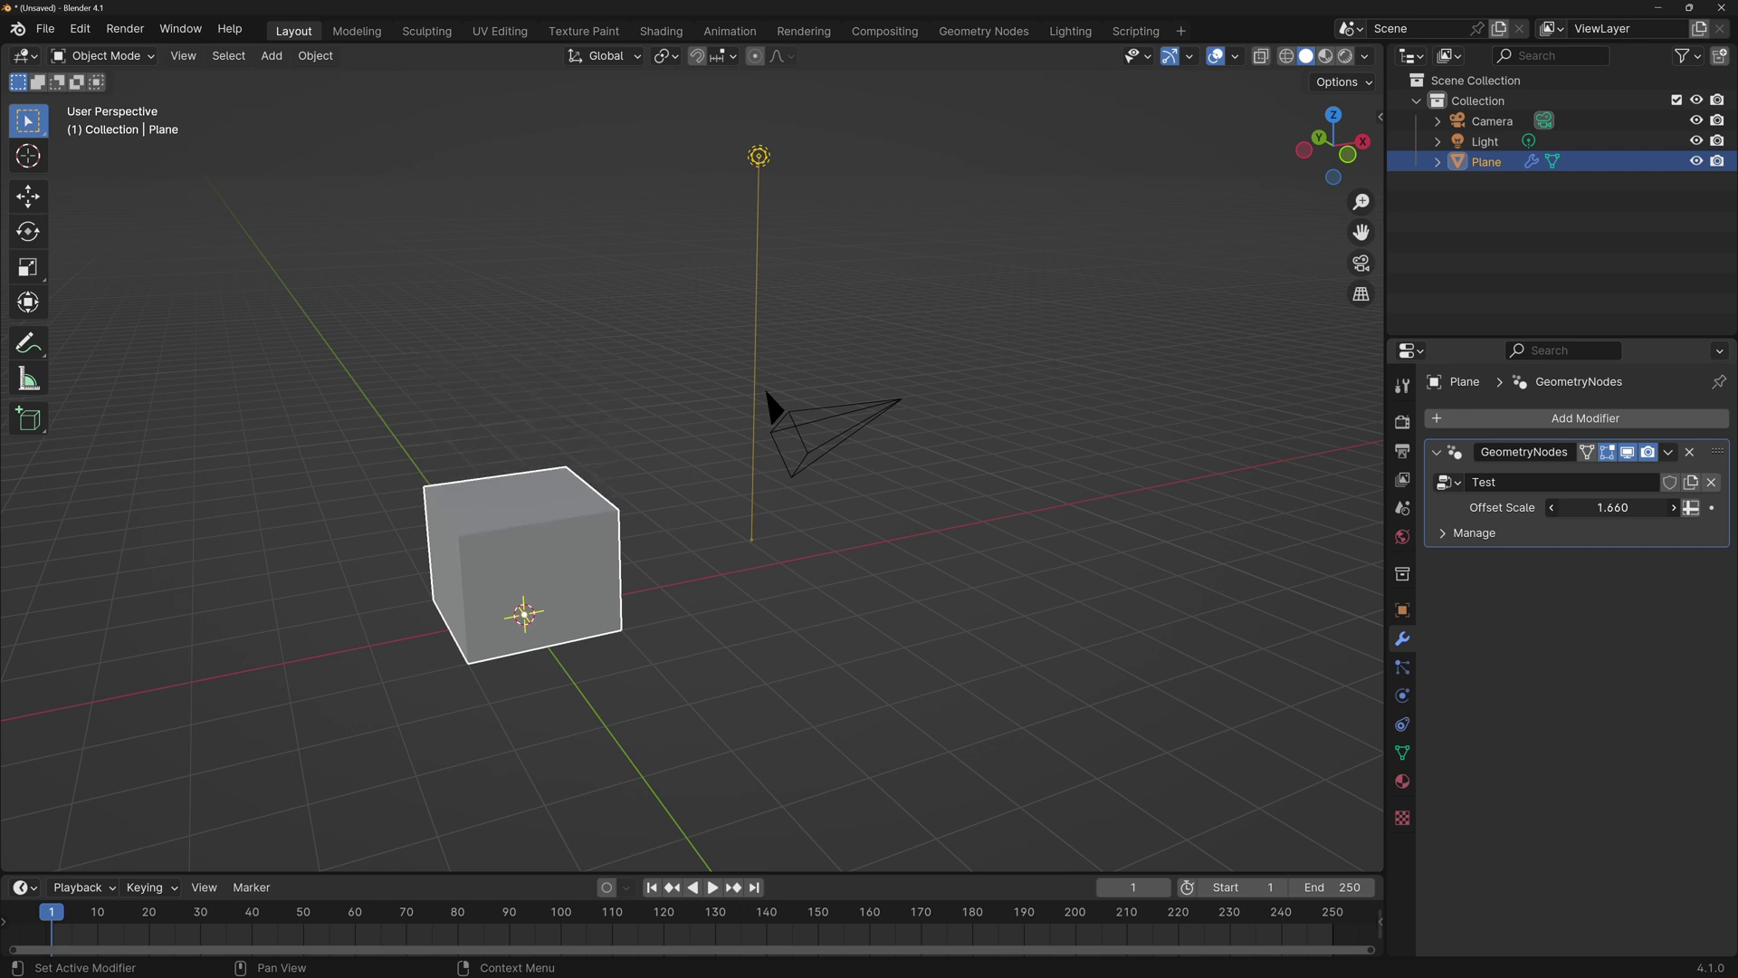
drag(1665, 507, 1702, 507)
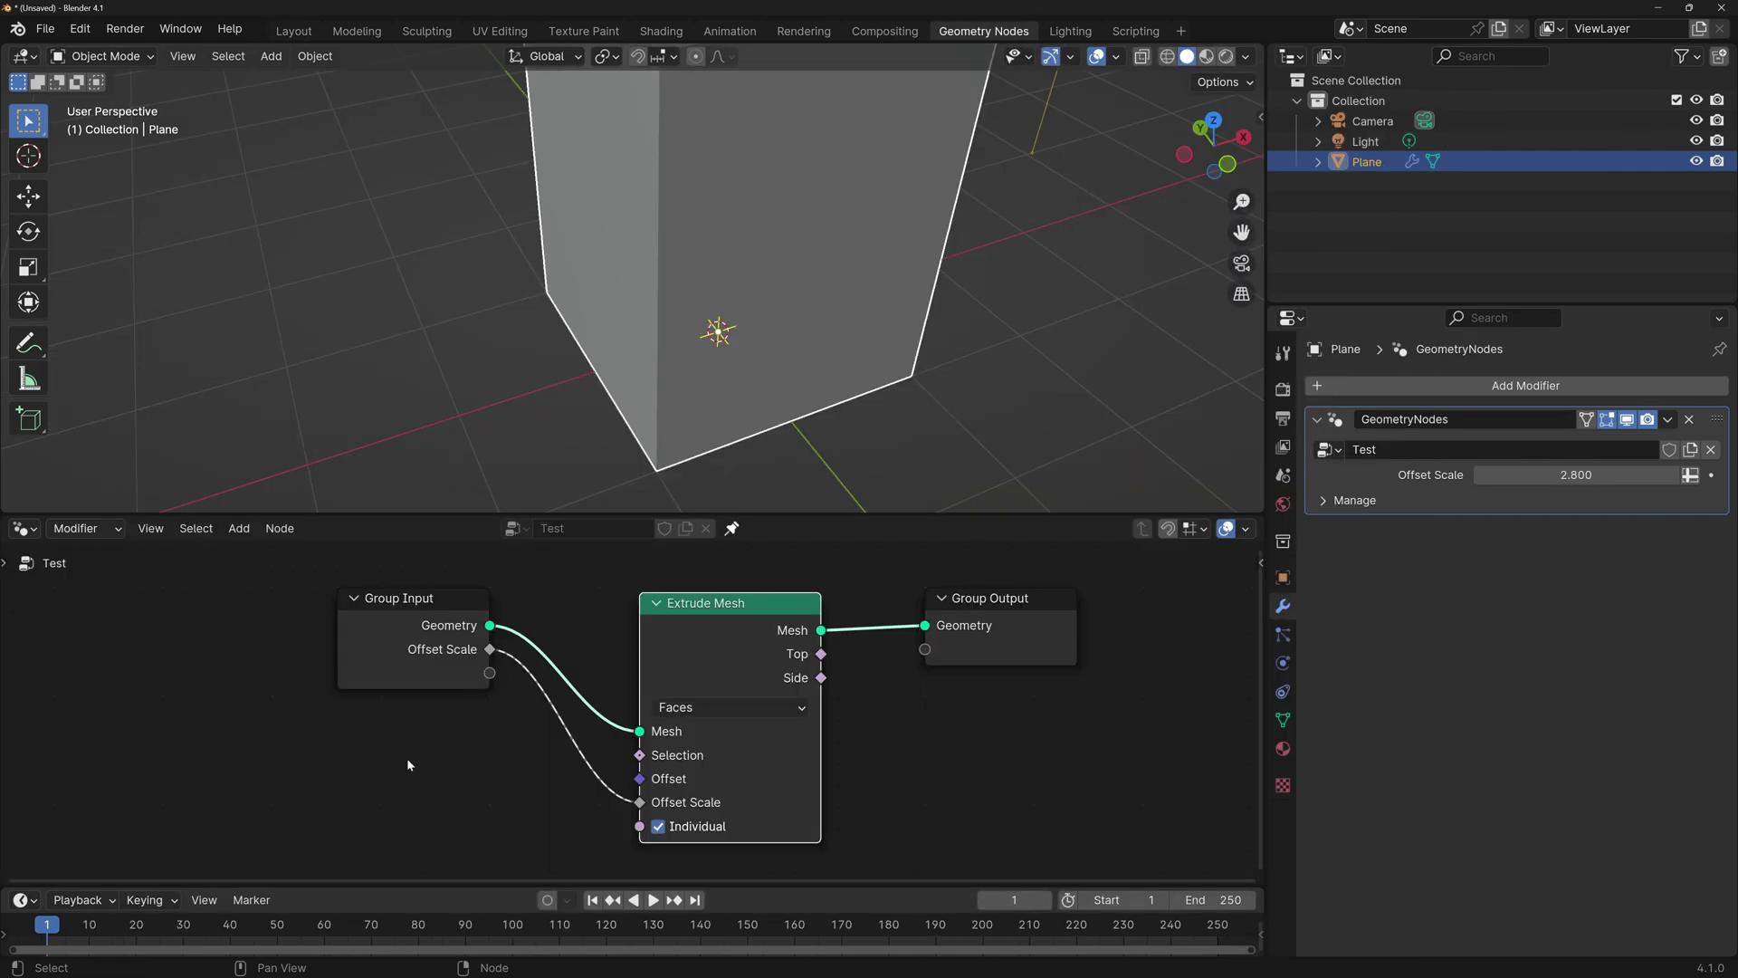
Step: Try exposing the Extrude Mesh node's Offset vector as a second group input and undo it
click(500, 672)
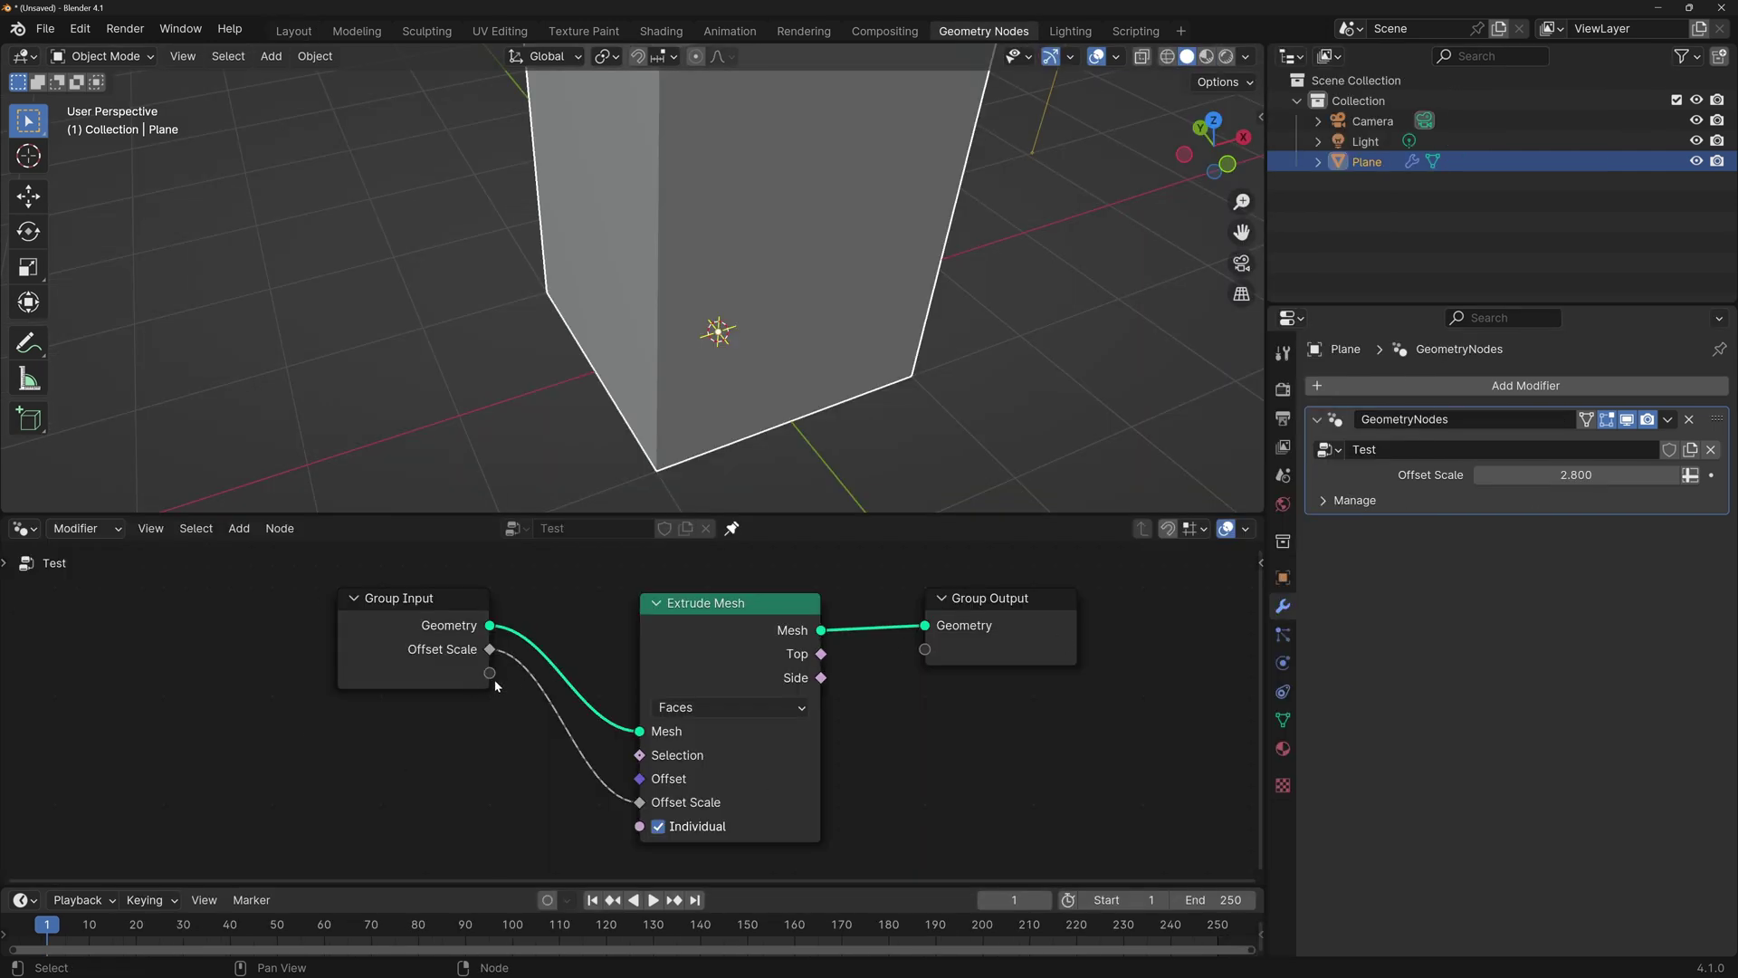
drag(637, 778, 491, 703)
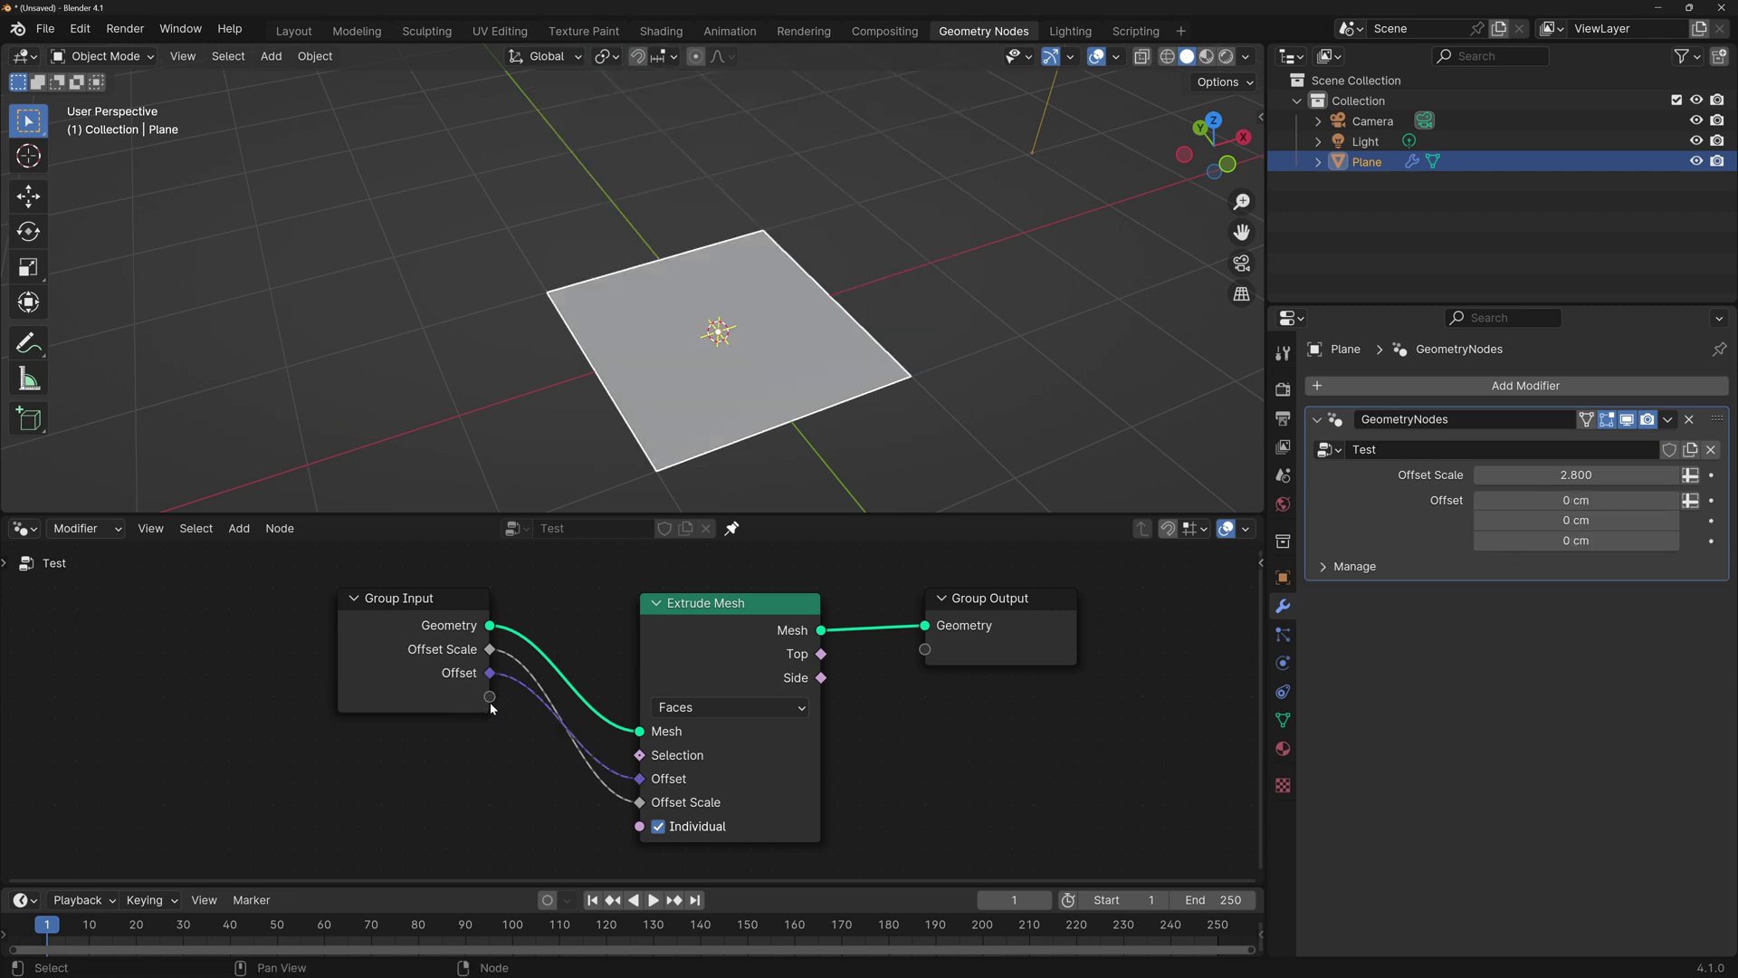
key(ctrl+z)
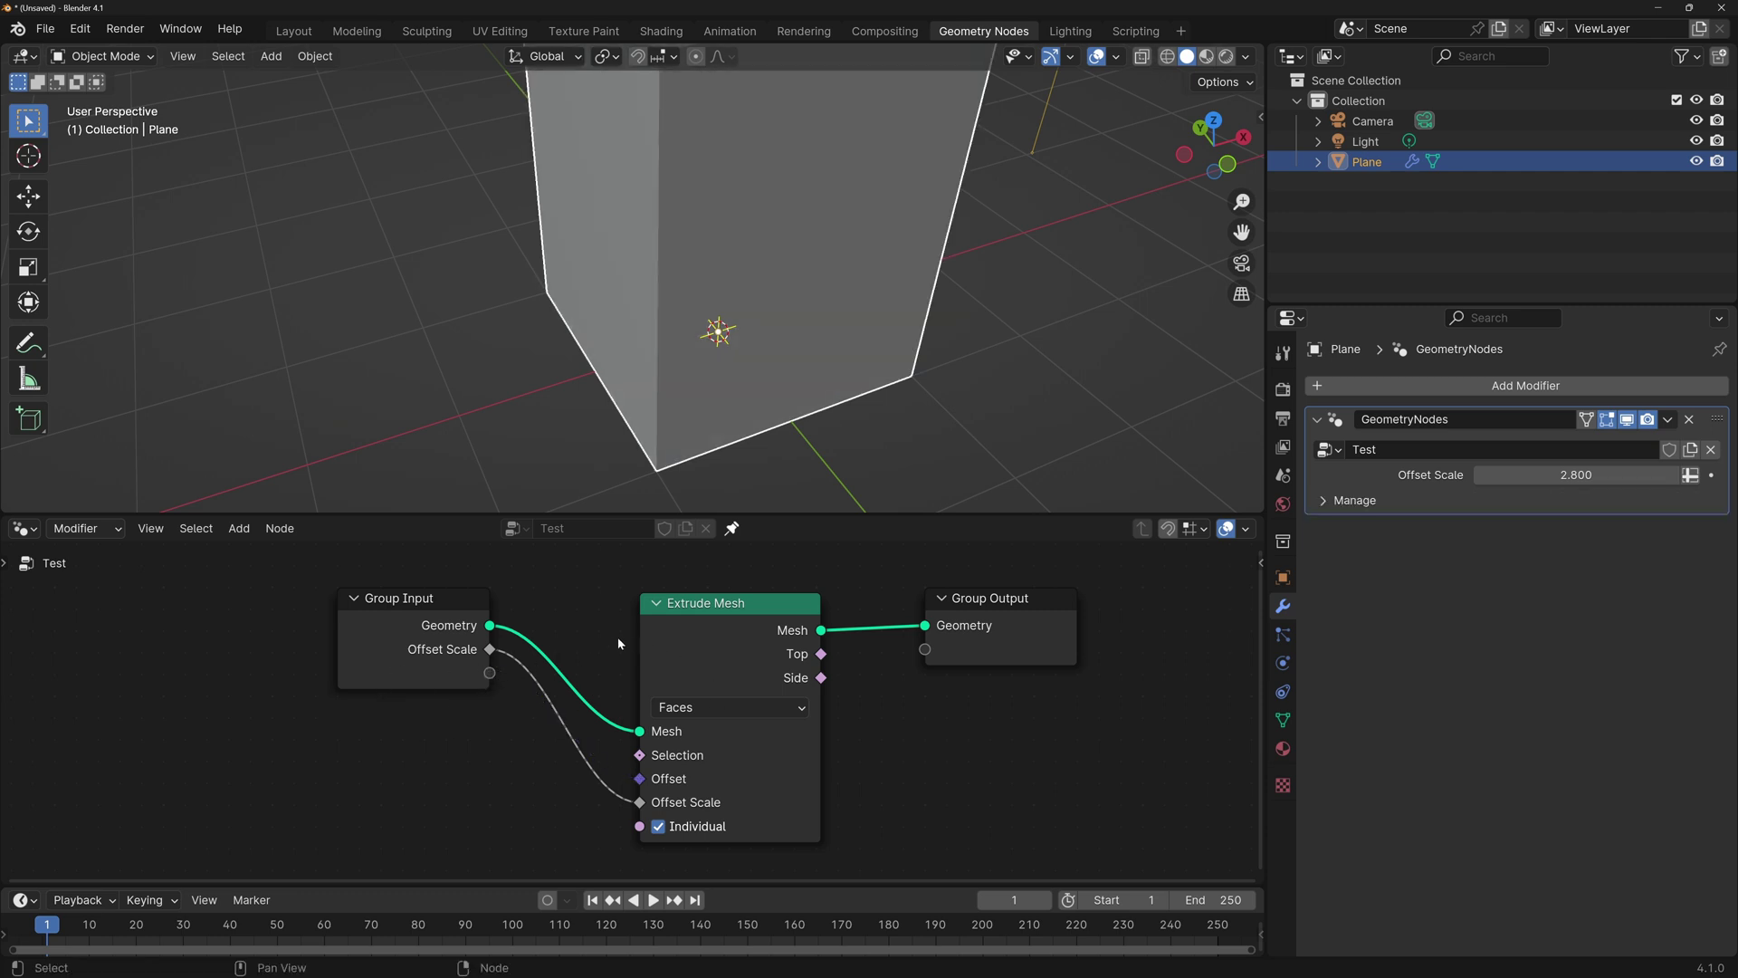
Step: Change the type of the Offset Scale group input to Integer in the node tree's interface settings
key(n)
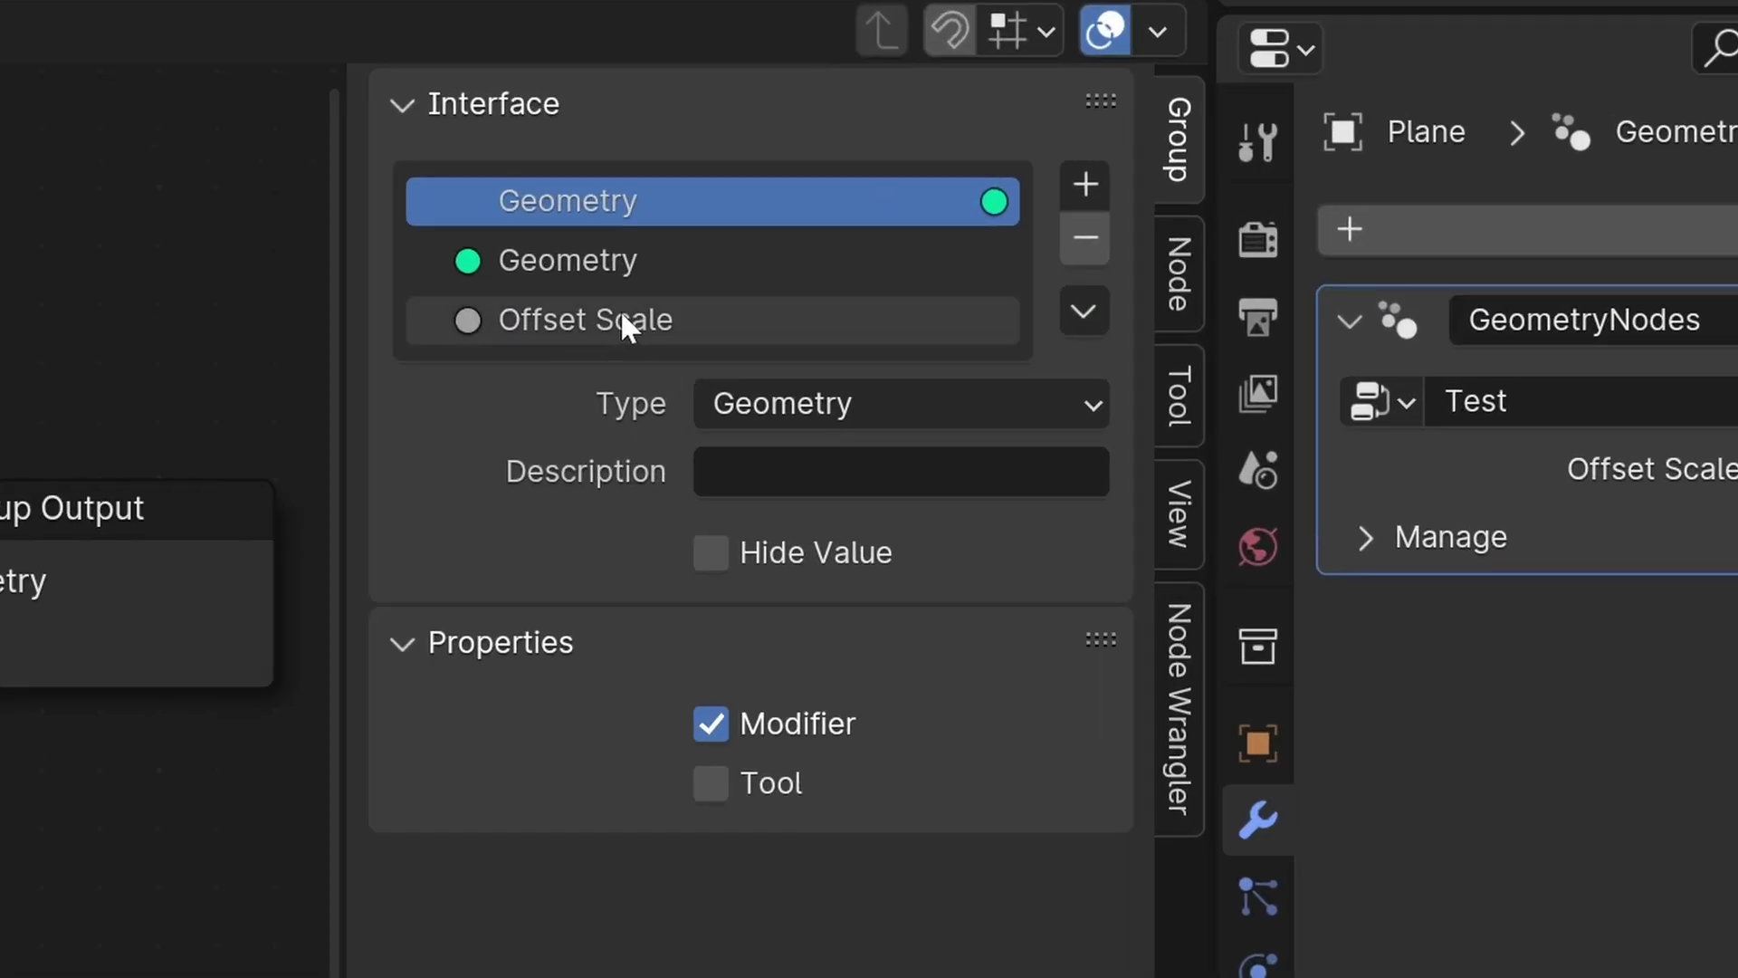
click(619, 313)
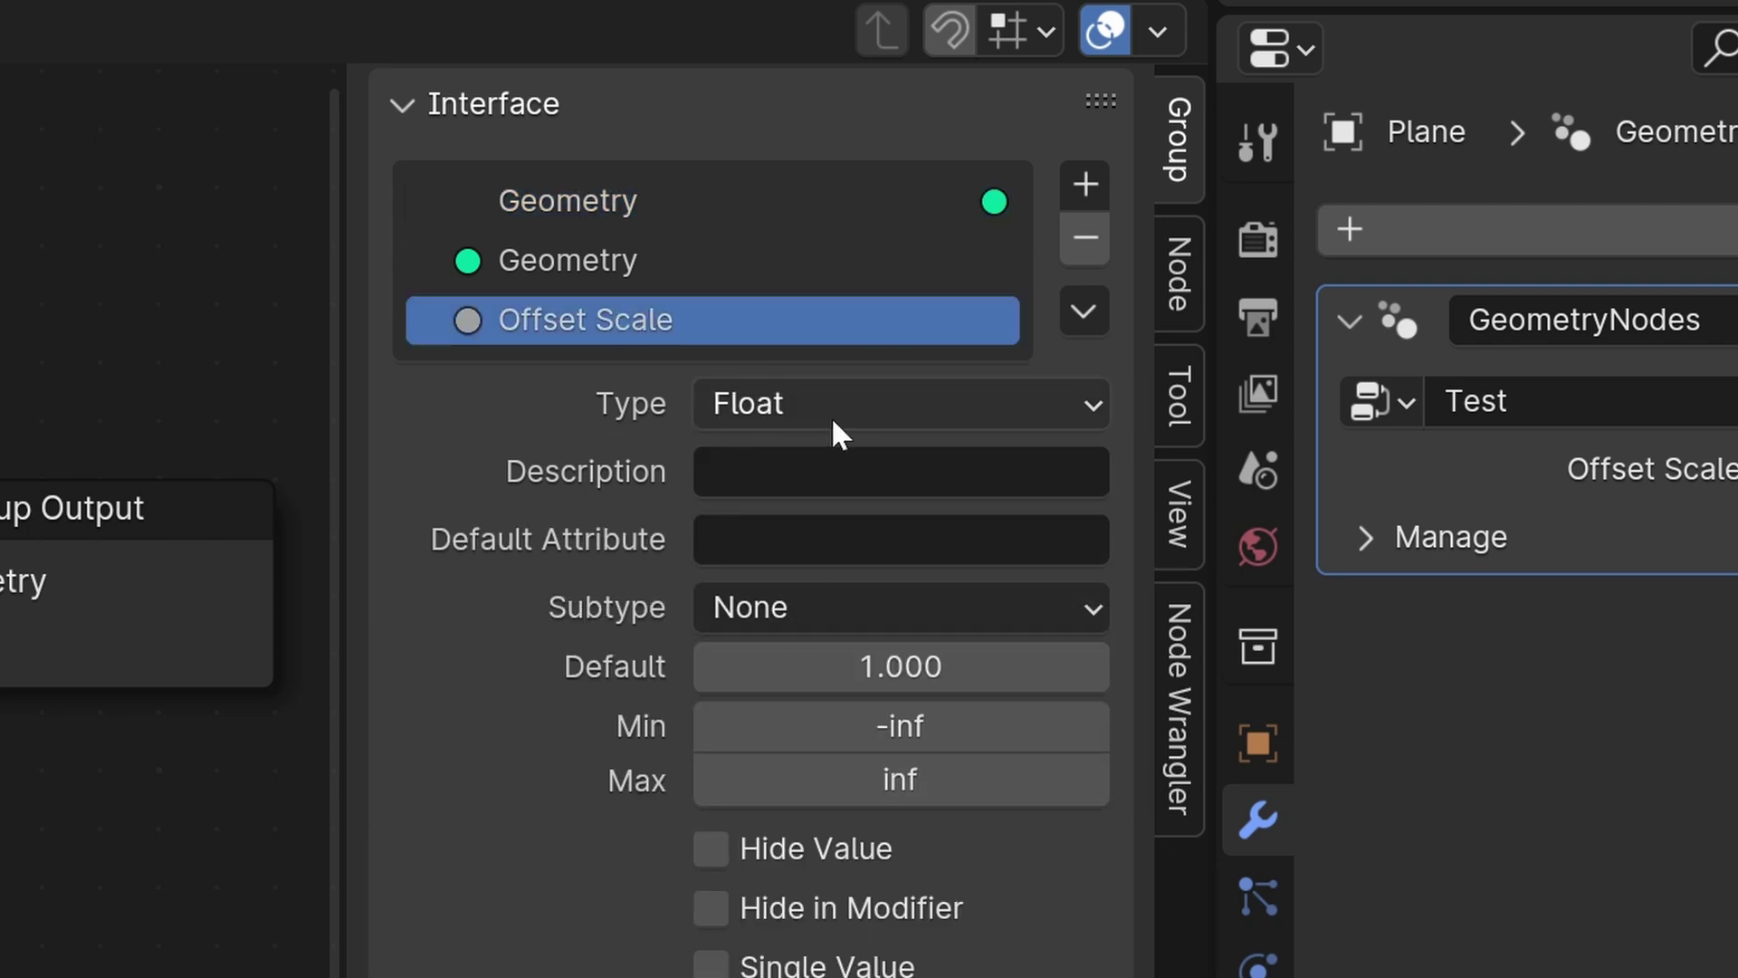
click(905, 412)
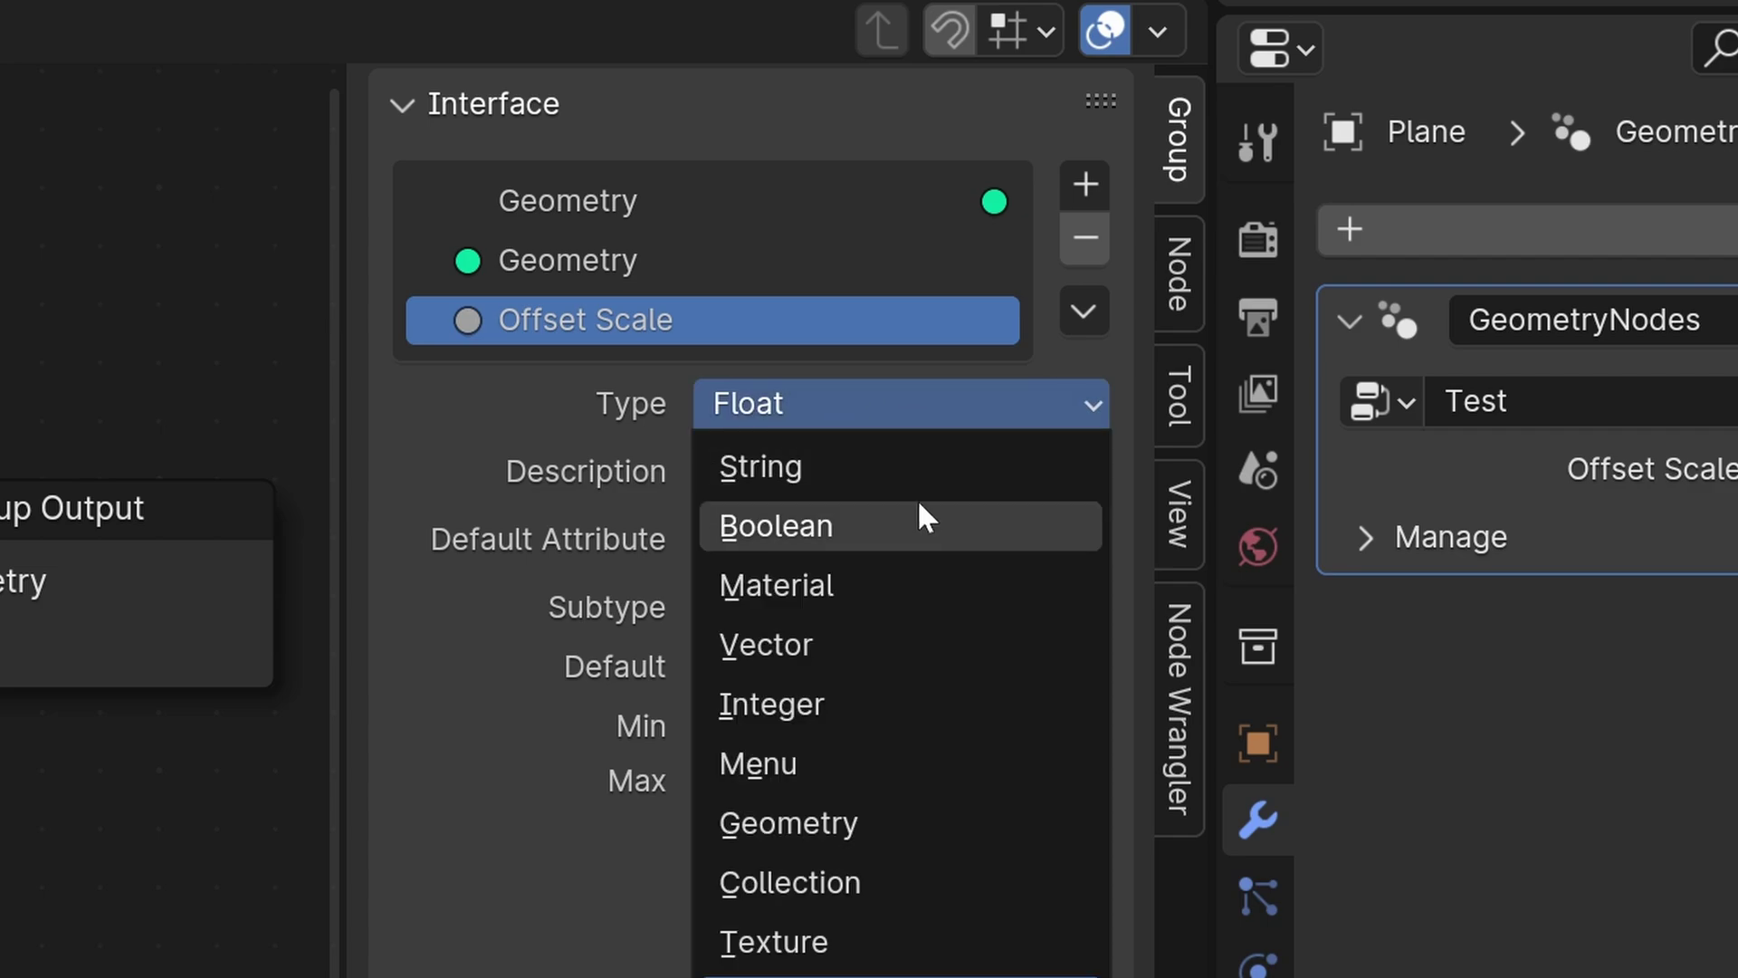
click(818, 687)
Step: Adjust the modifier's integer Offset Scale and try entering the fractional value 1.5
drag(1576, 474, 1607, 474)
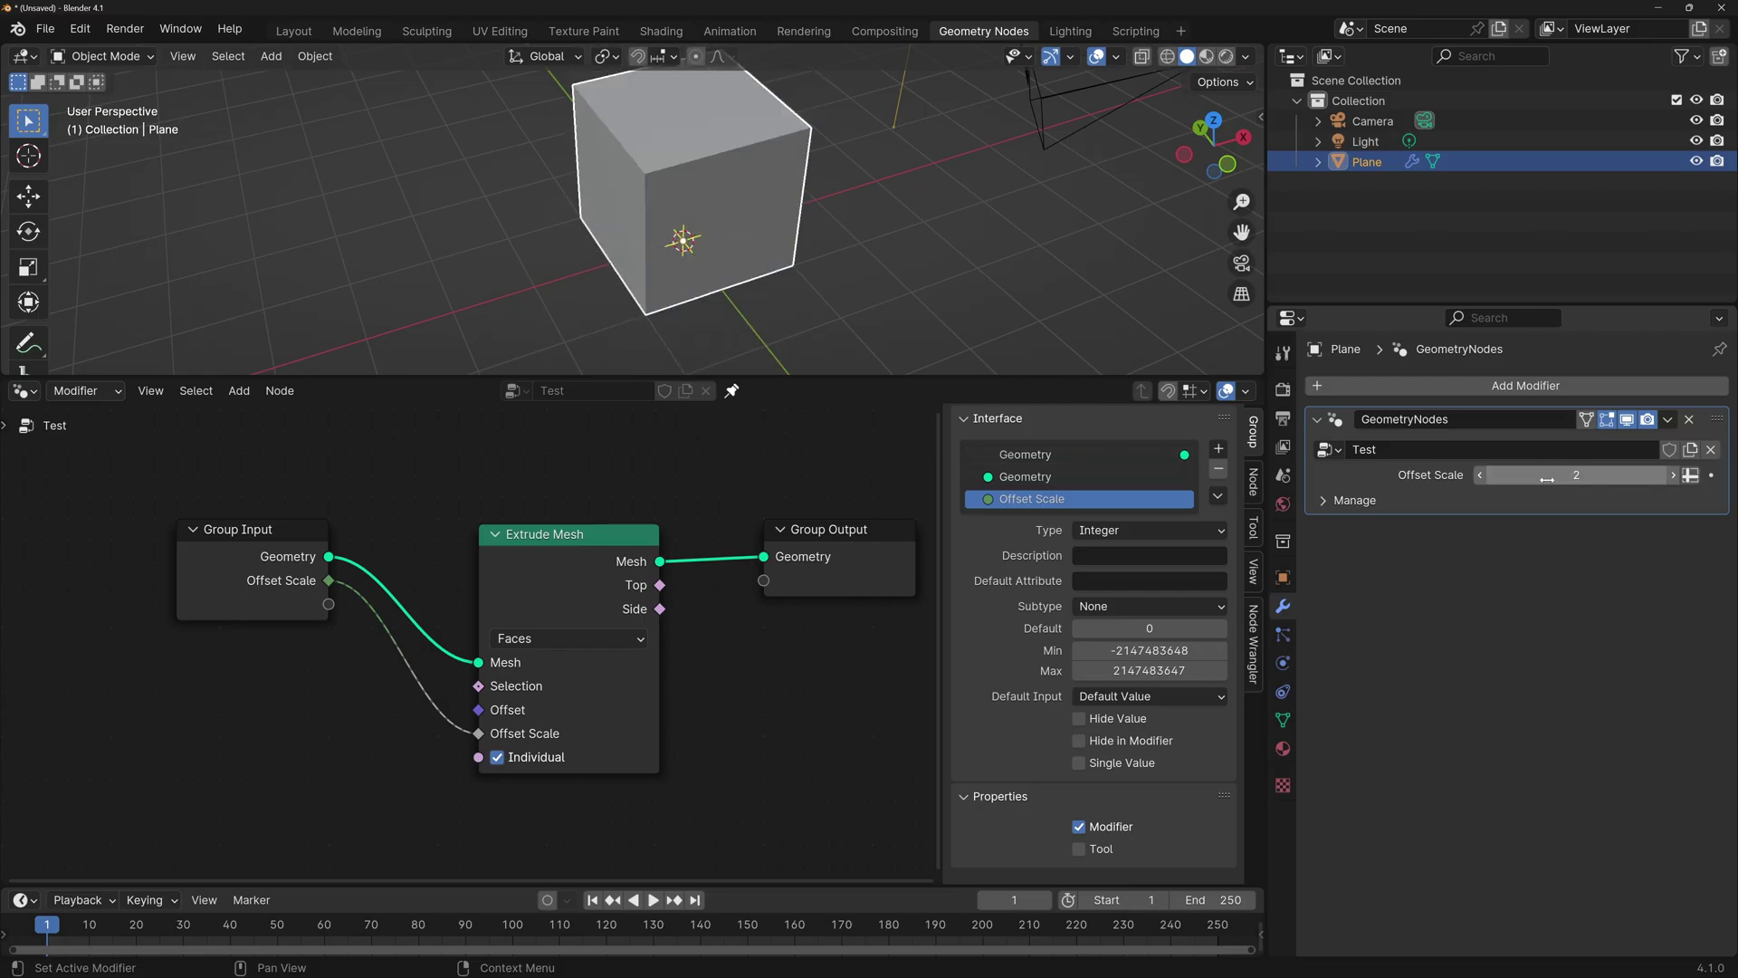
click(1575, 474)
text(2.5)
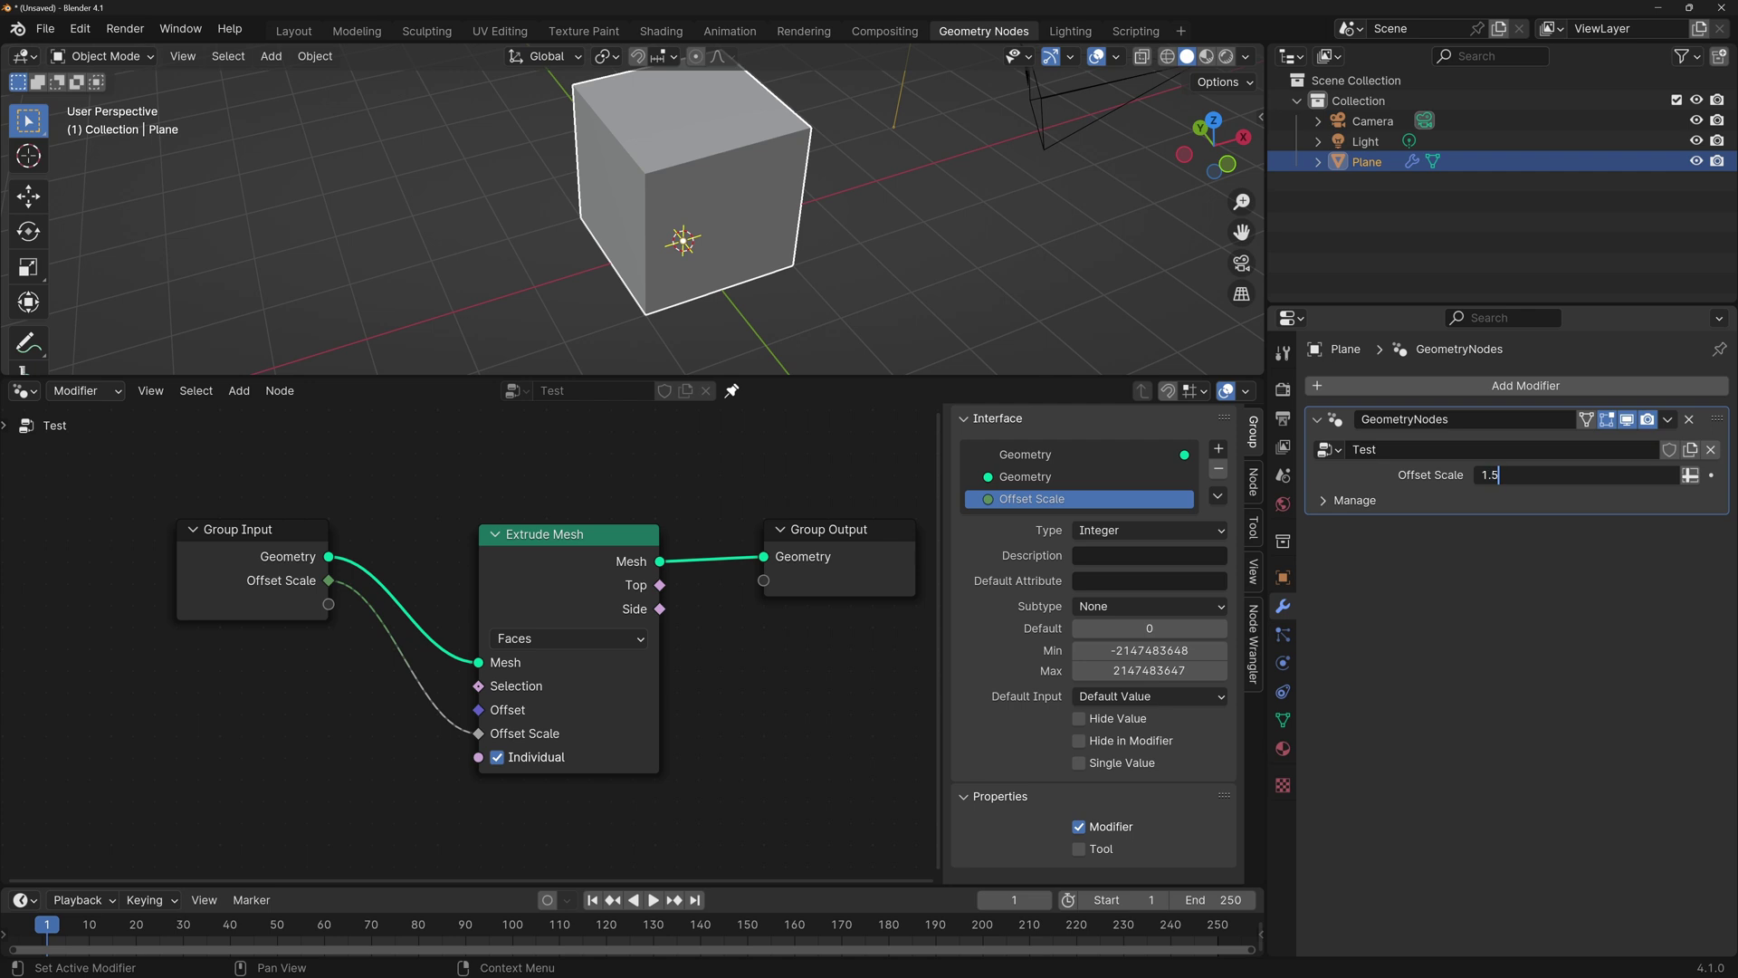
key(Return)
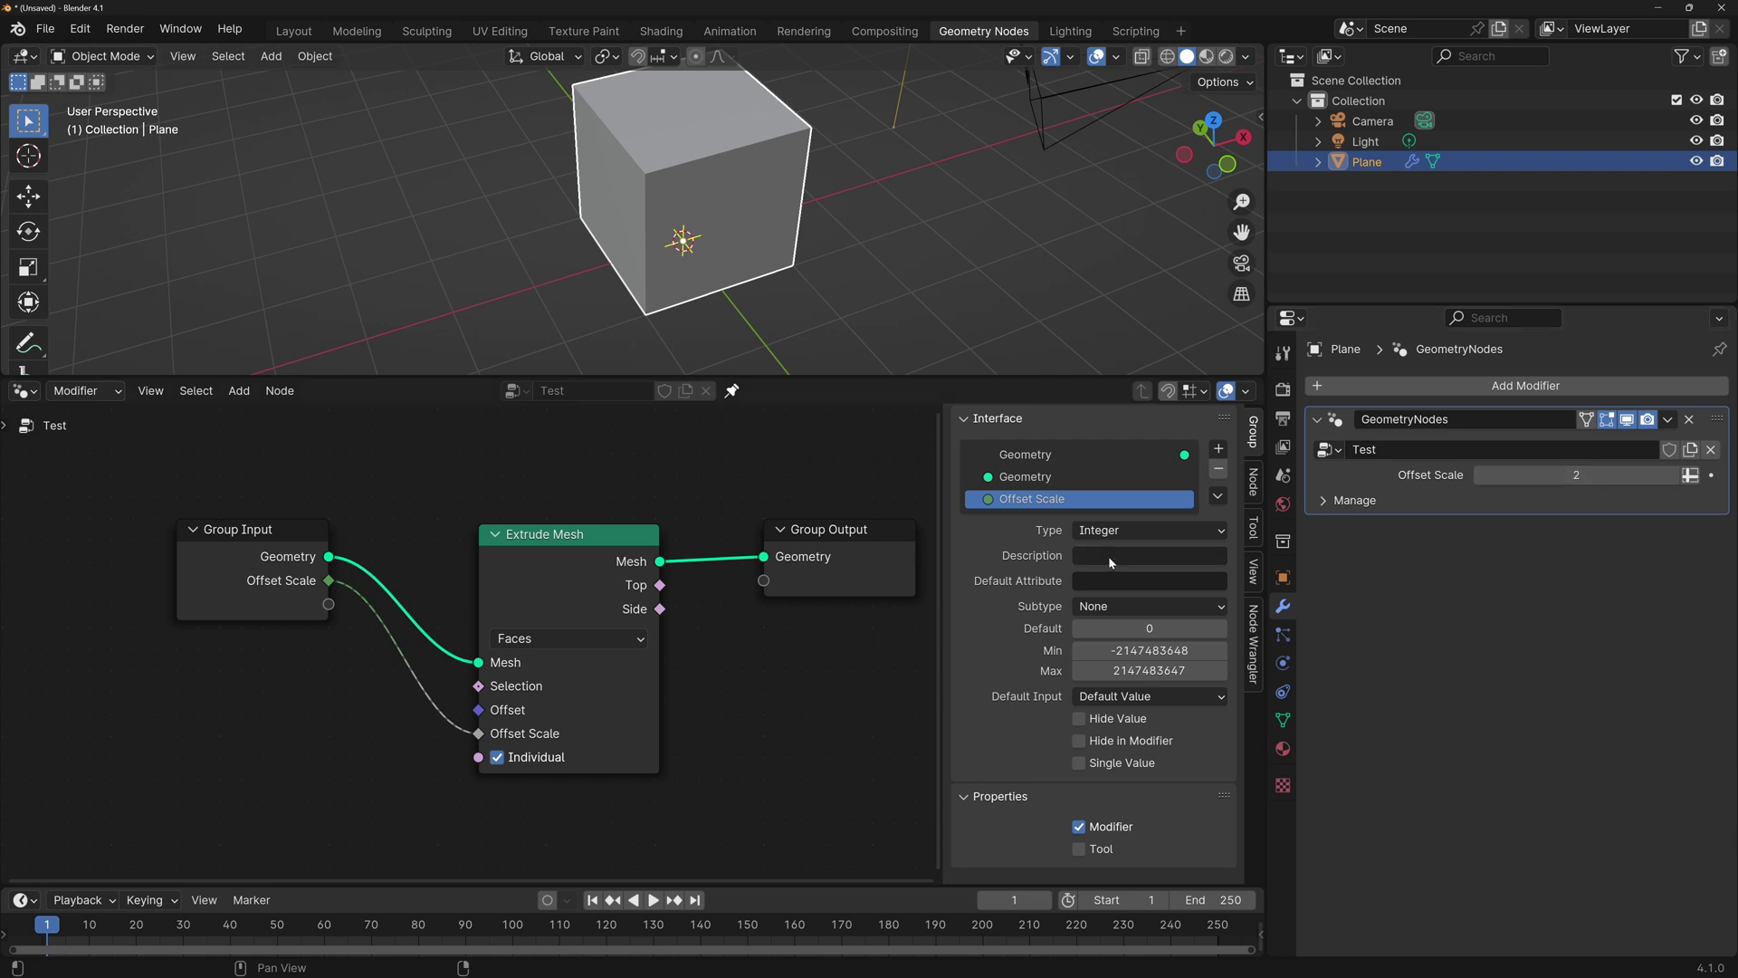
Step: Give the Offset Scale input the description "Extrusion amount", a minimum of 0 and a maximum of 5
text(Extrusion amount)
mouse_move(330, 586)
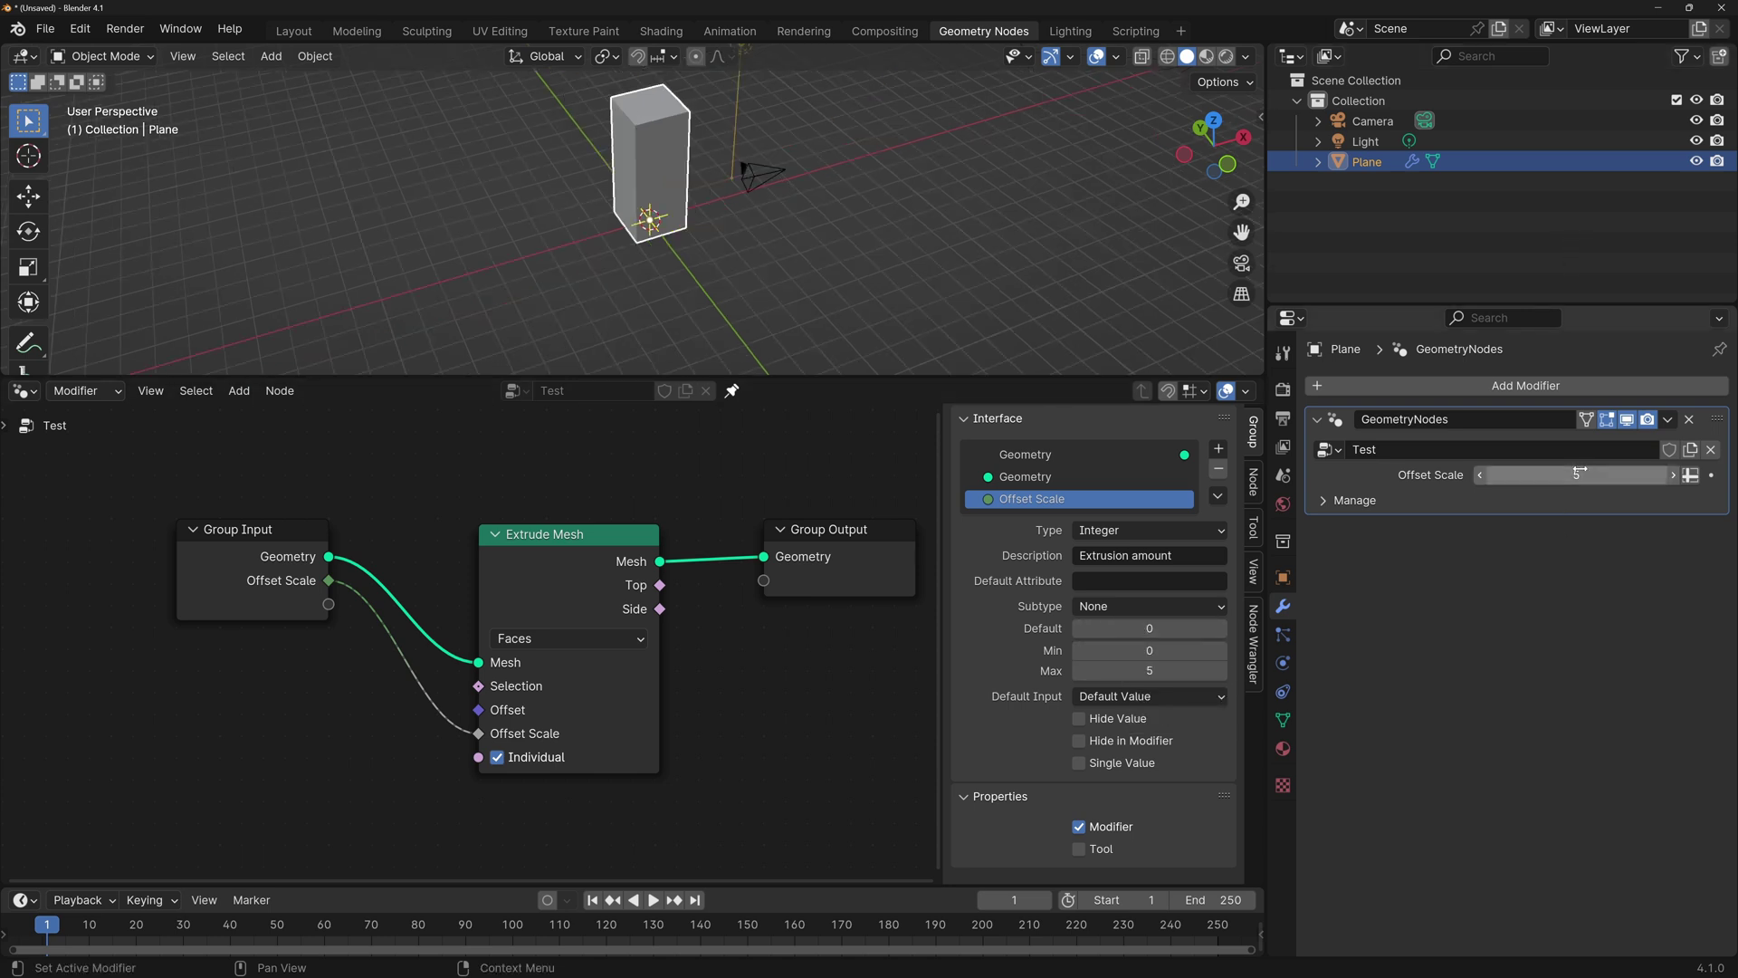
Step: Test the range limits of the modifier's Offset Scale by lowering it to 0 and entering 10
drag(1580, 474, 1508, 474)
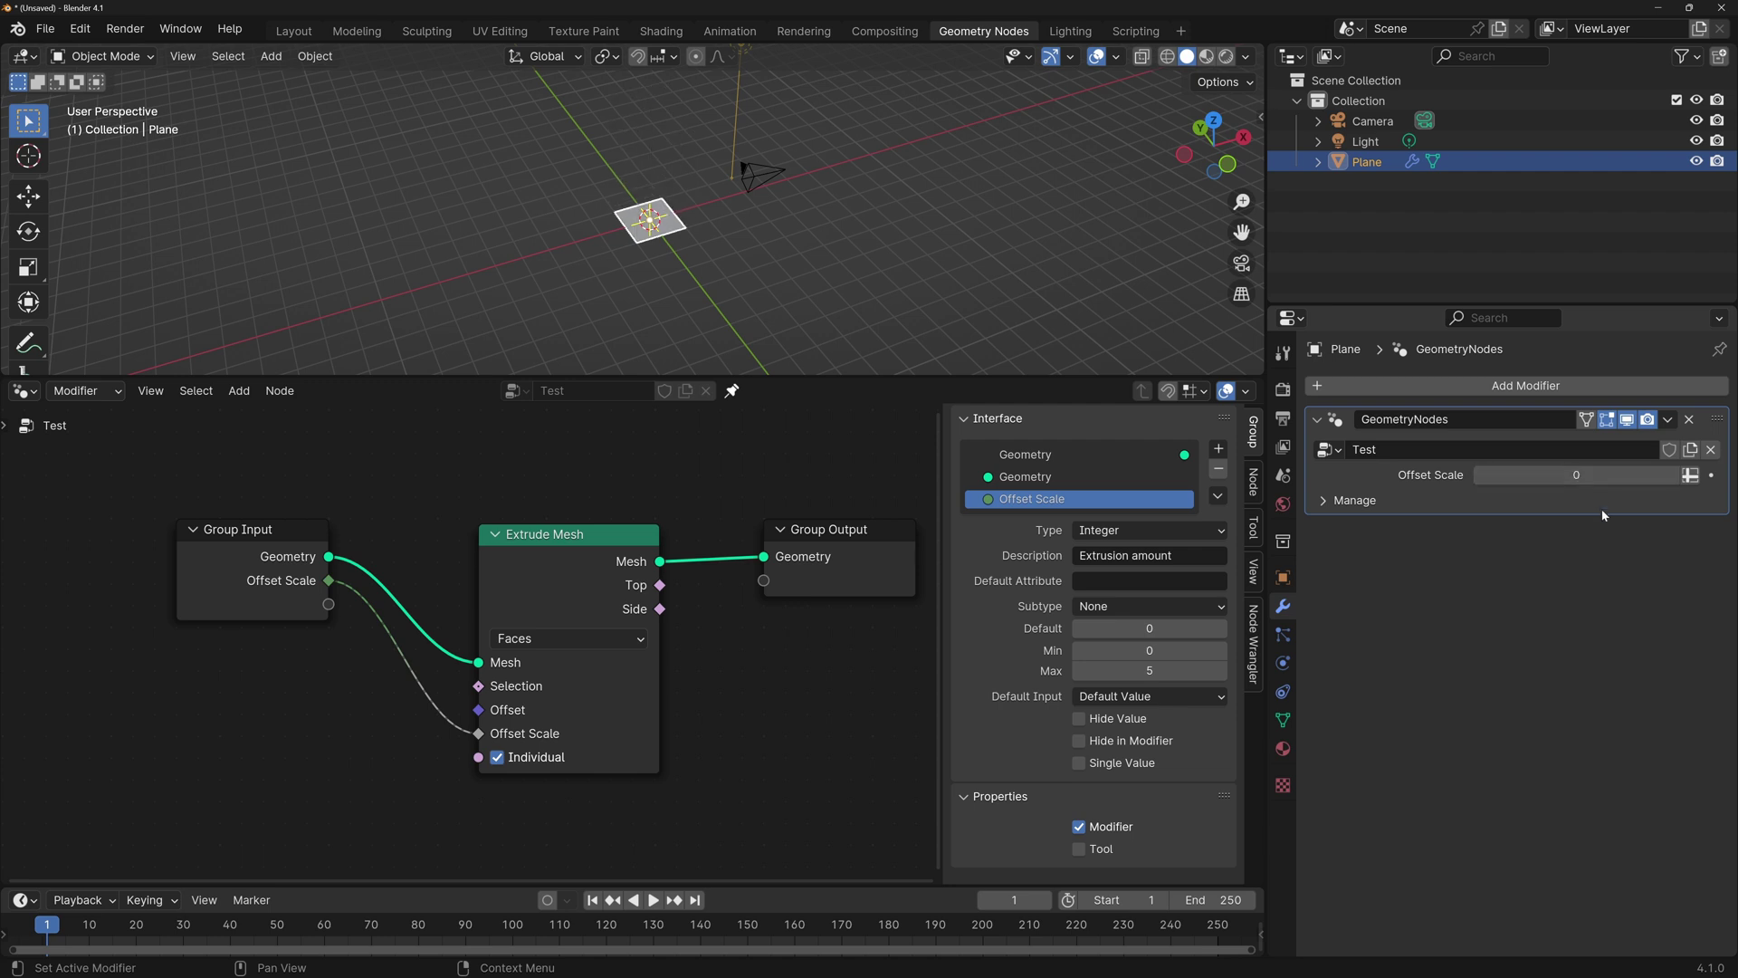
click(1581, 475)
text(10)
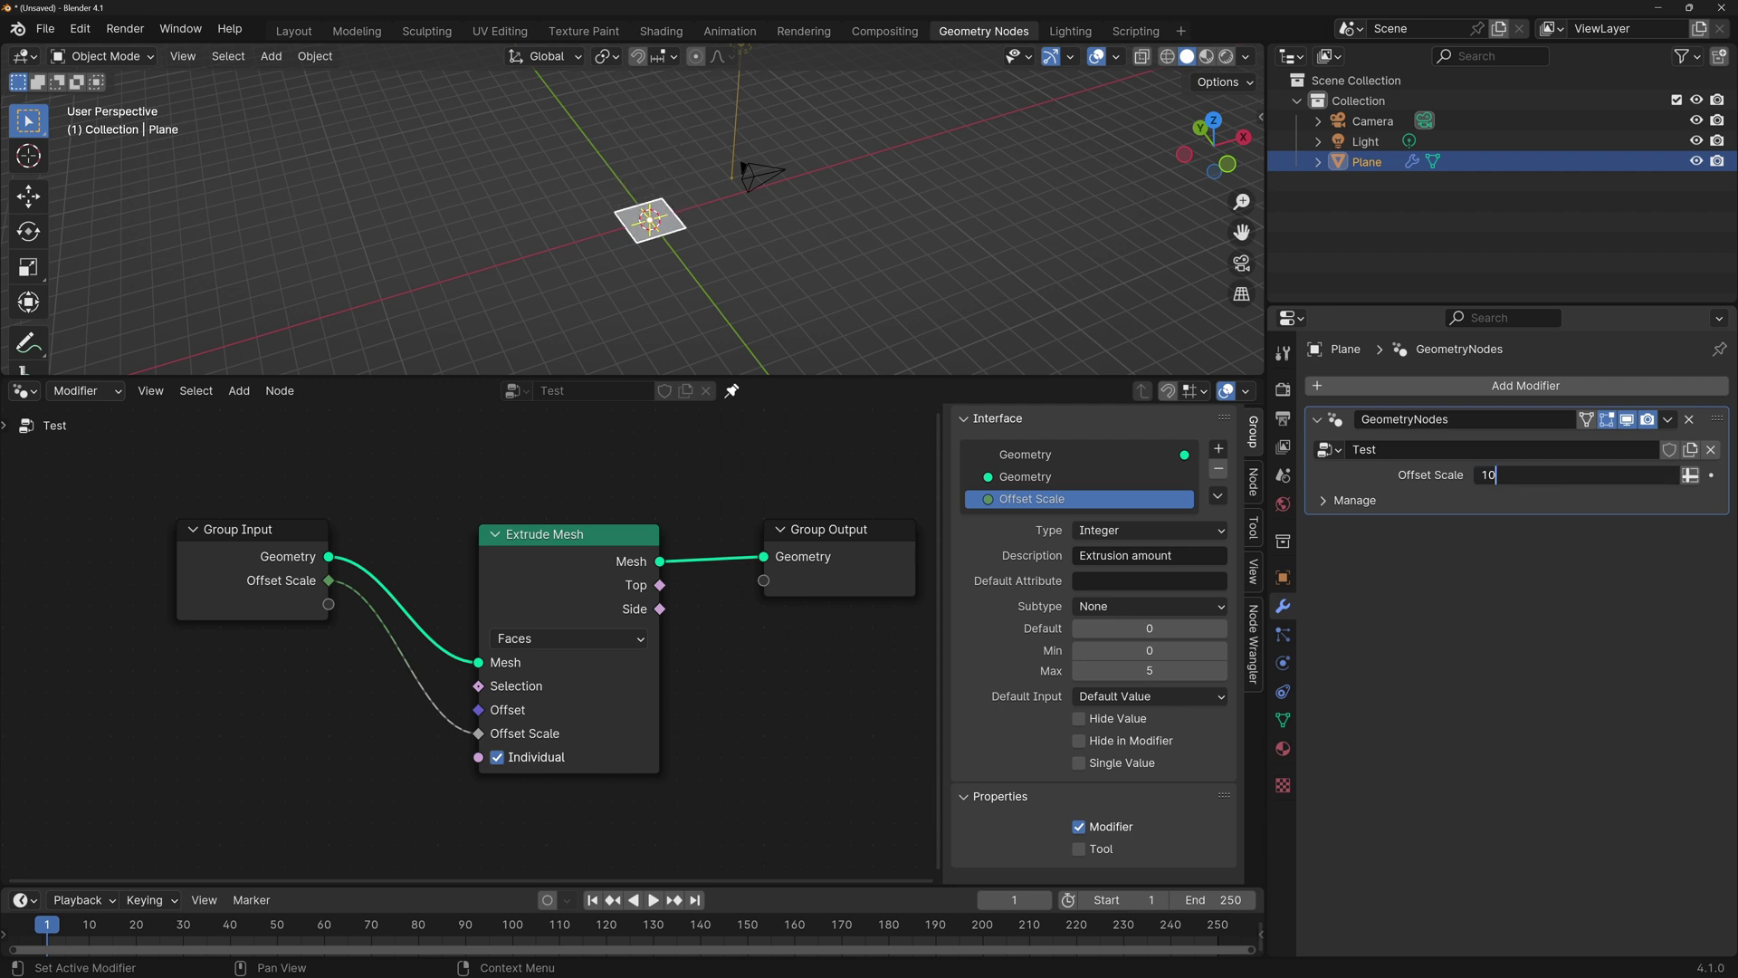
key(Return)
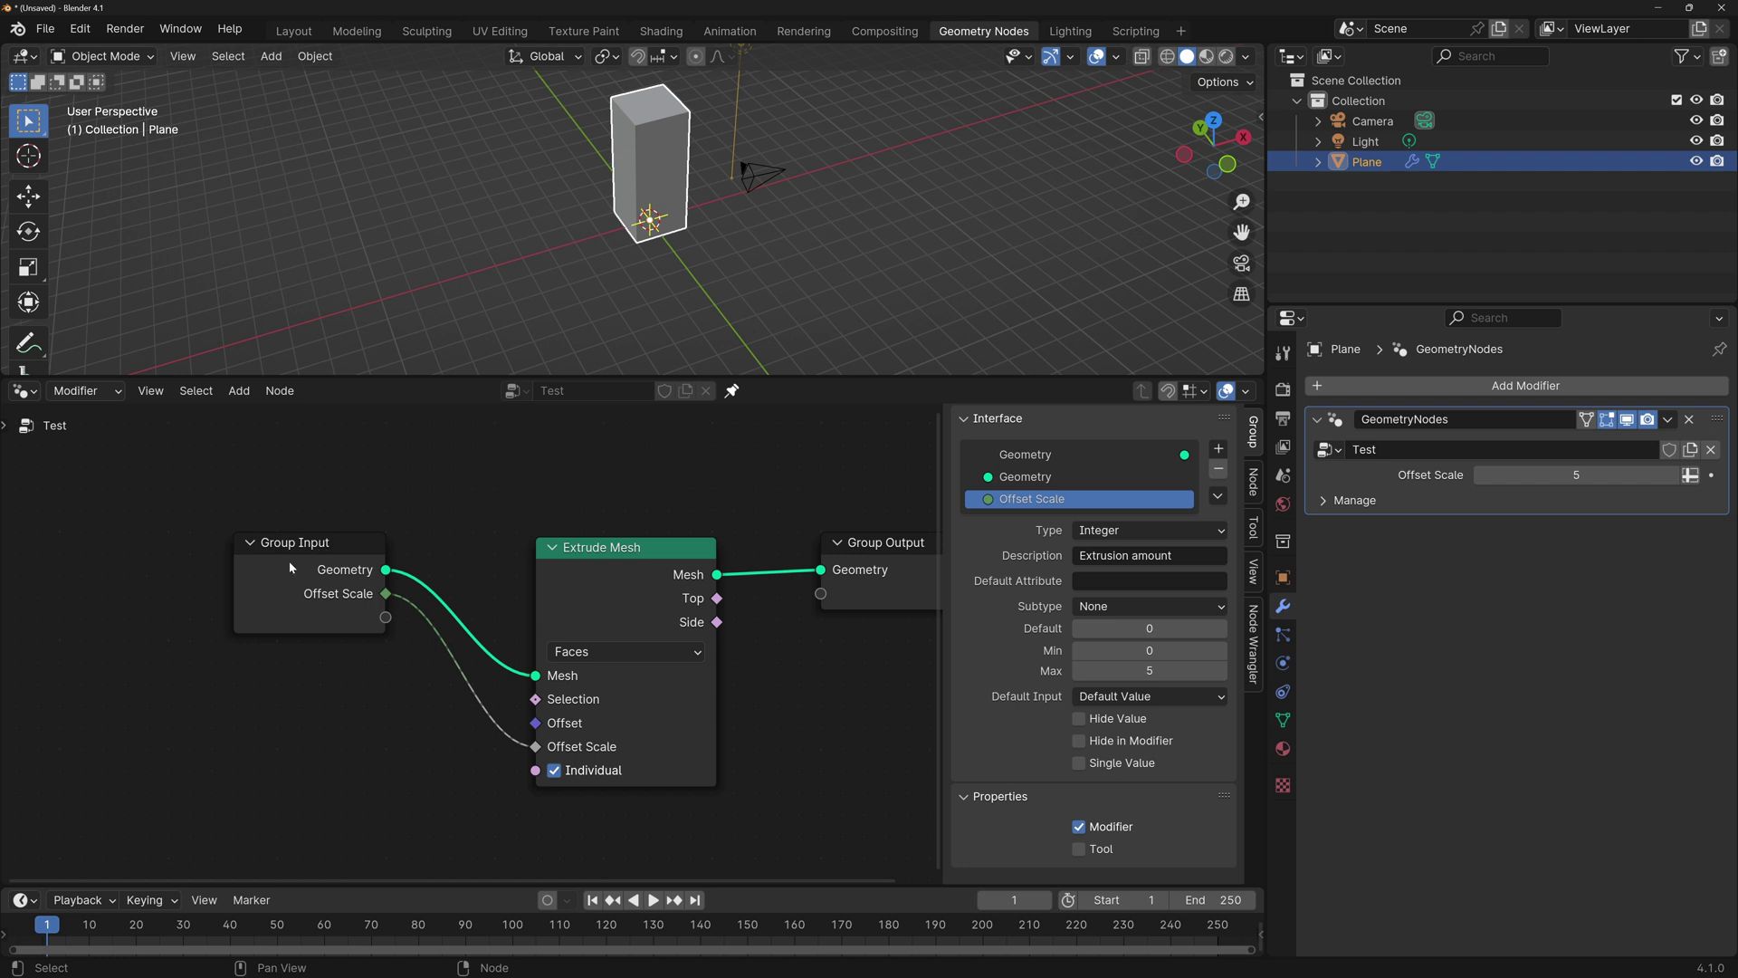
Step: Duplicate the Group Input node and place the copy below the original
click(335, 543)
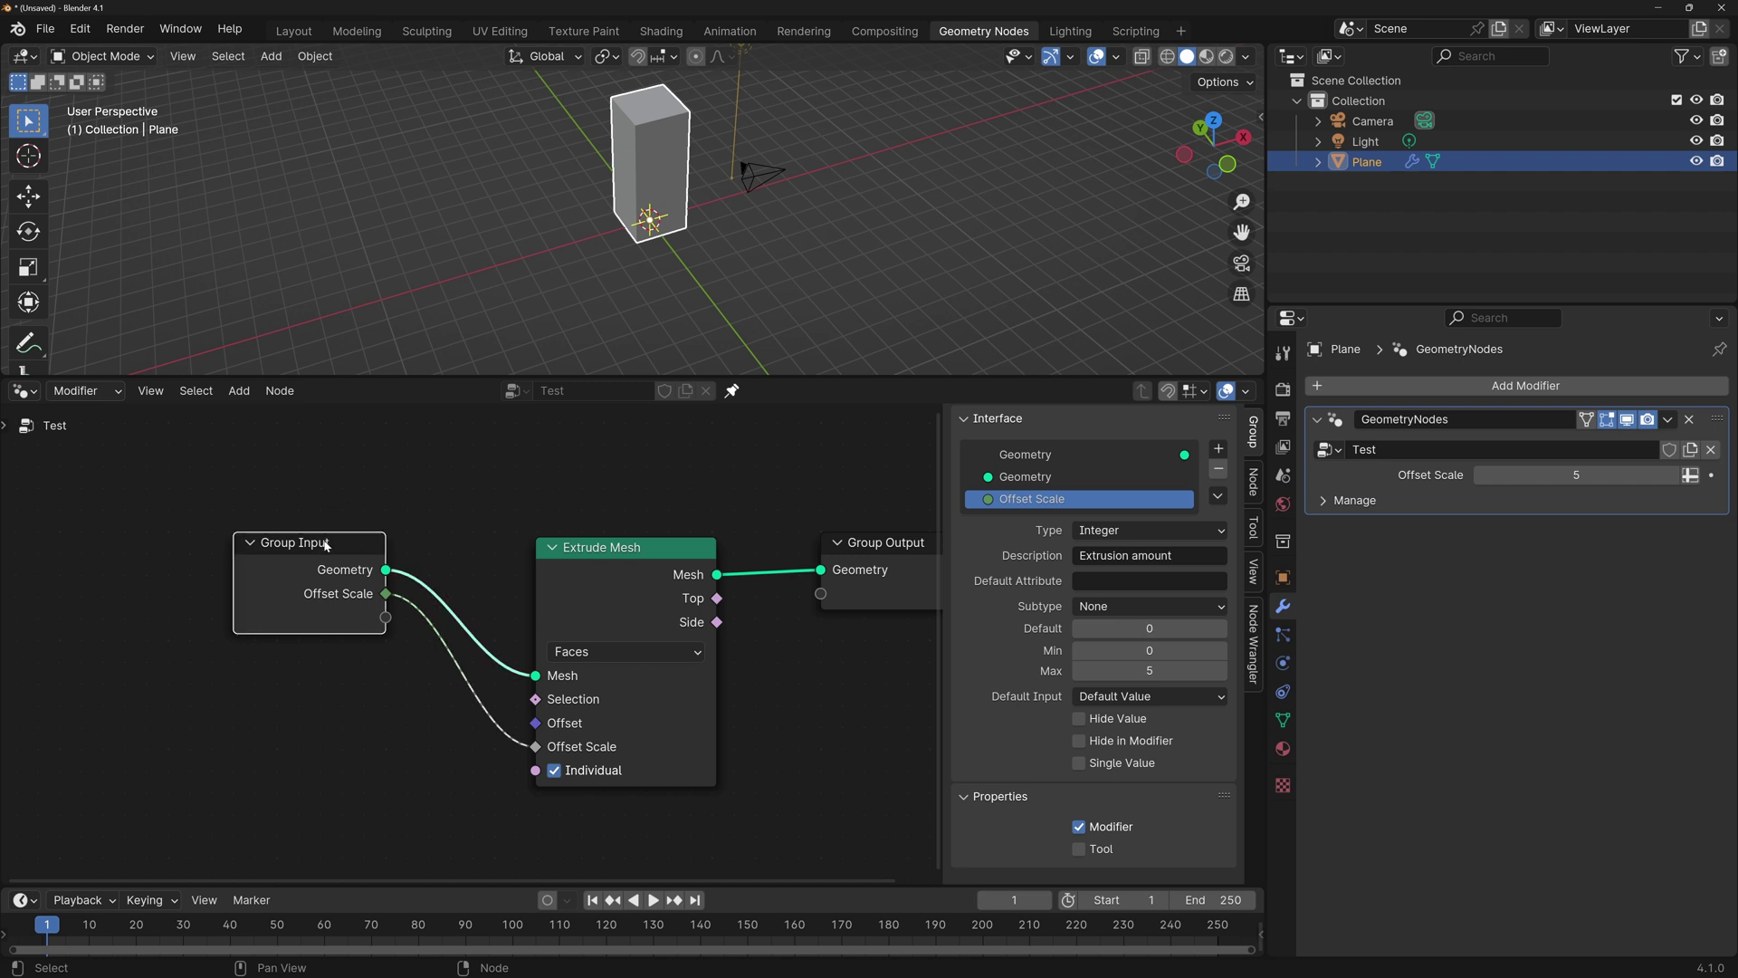
key(shift+d)
click(324, 715)
Step: Add another Group Input node from the Input category and place it below the duplicated one
key(shift+a)
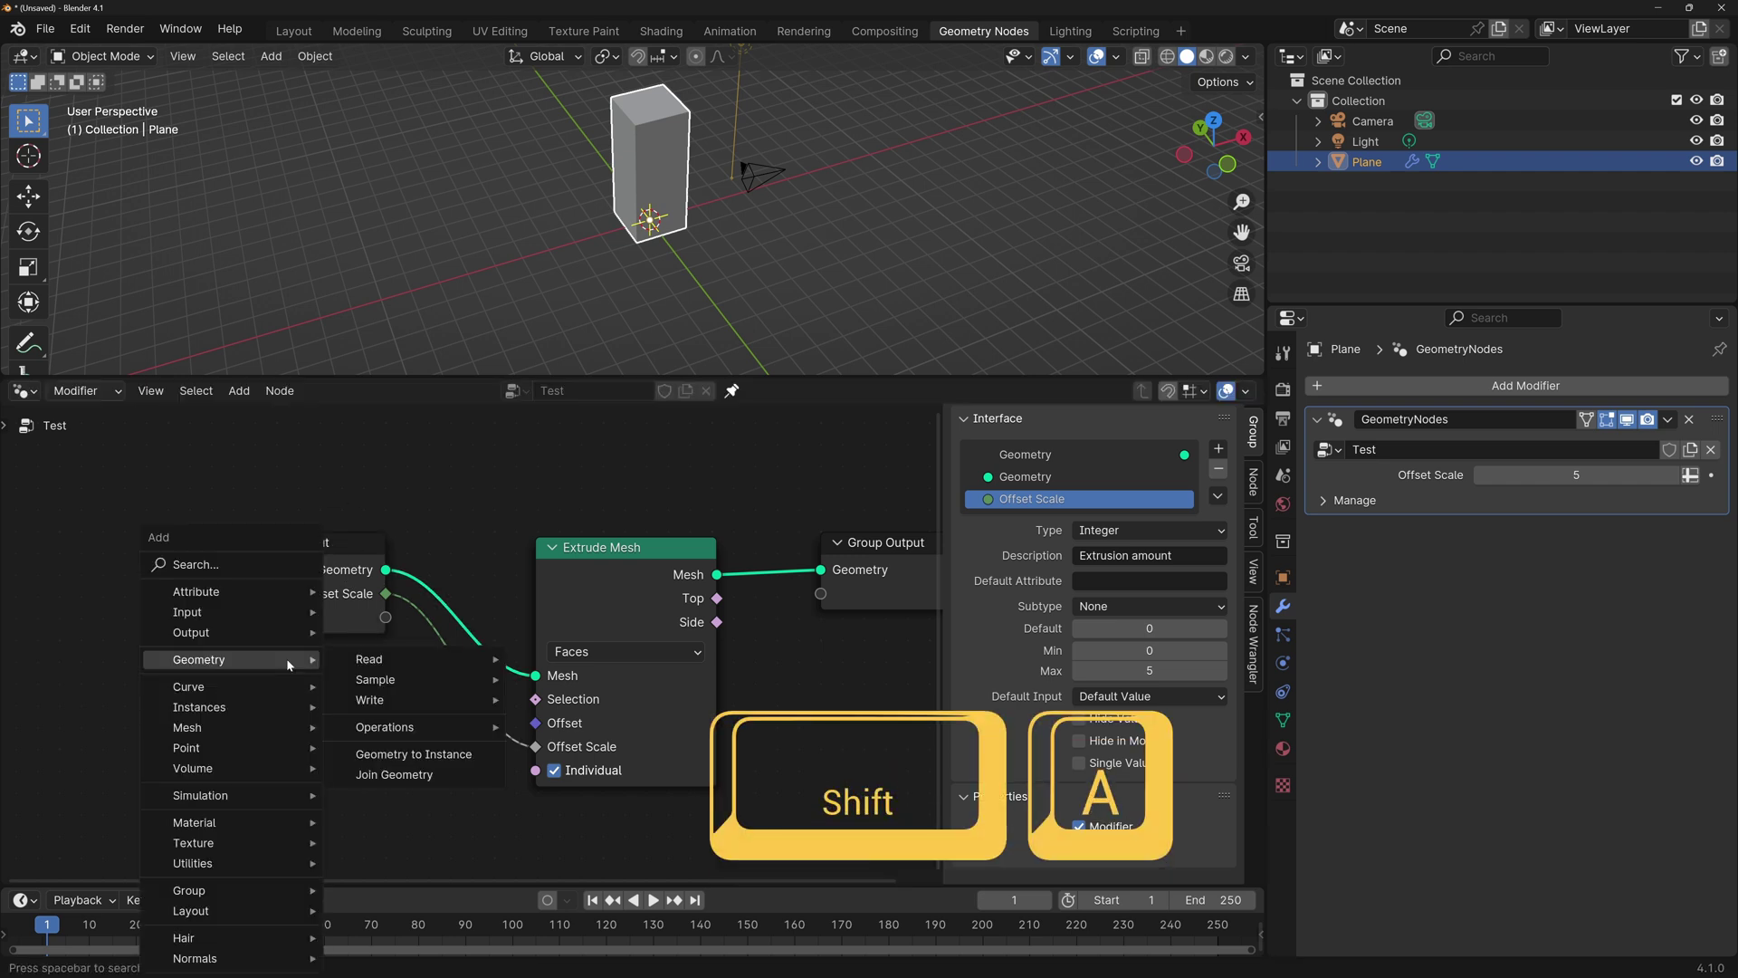
mouse_move(236, 612)
mouse_move(363, 634)
click(570, 632)
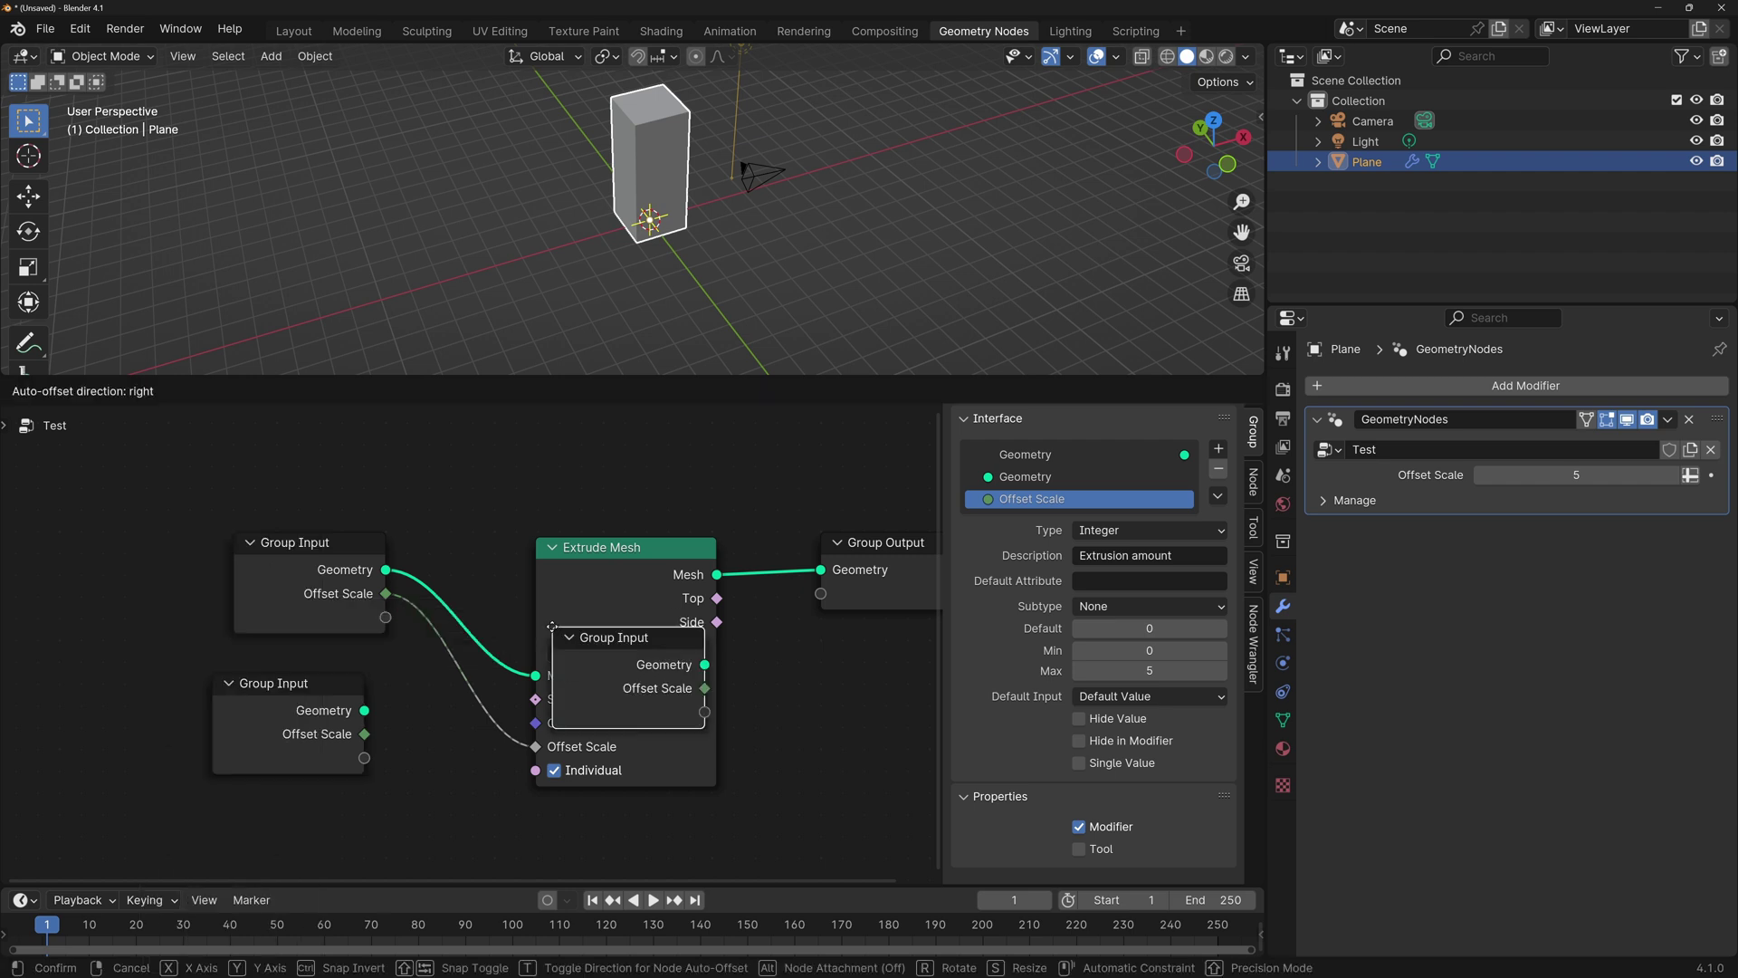
click(337, 789)
Step: Delete the remaining Group Input node and hide the node editor's sidebar
scroll(248, 546, down, 2)
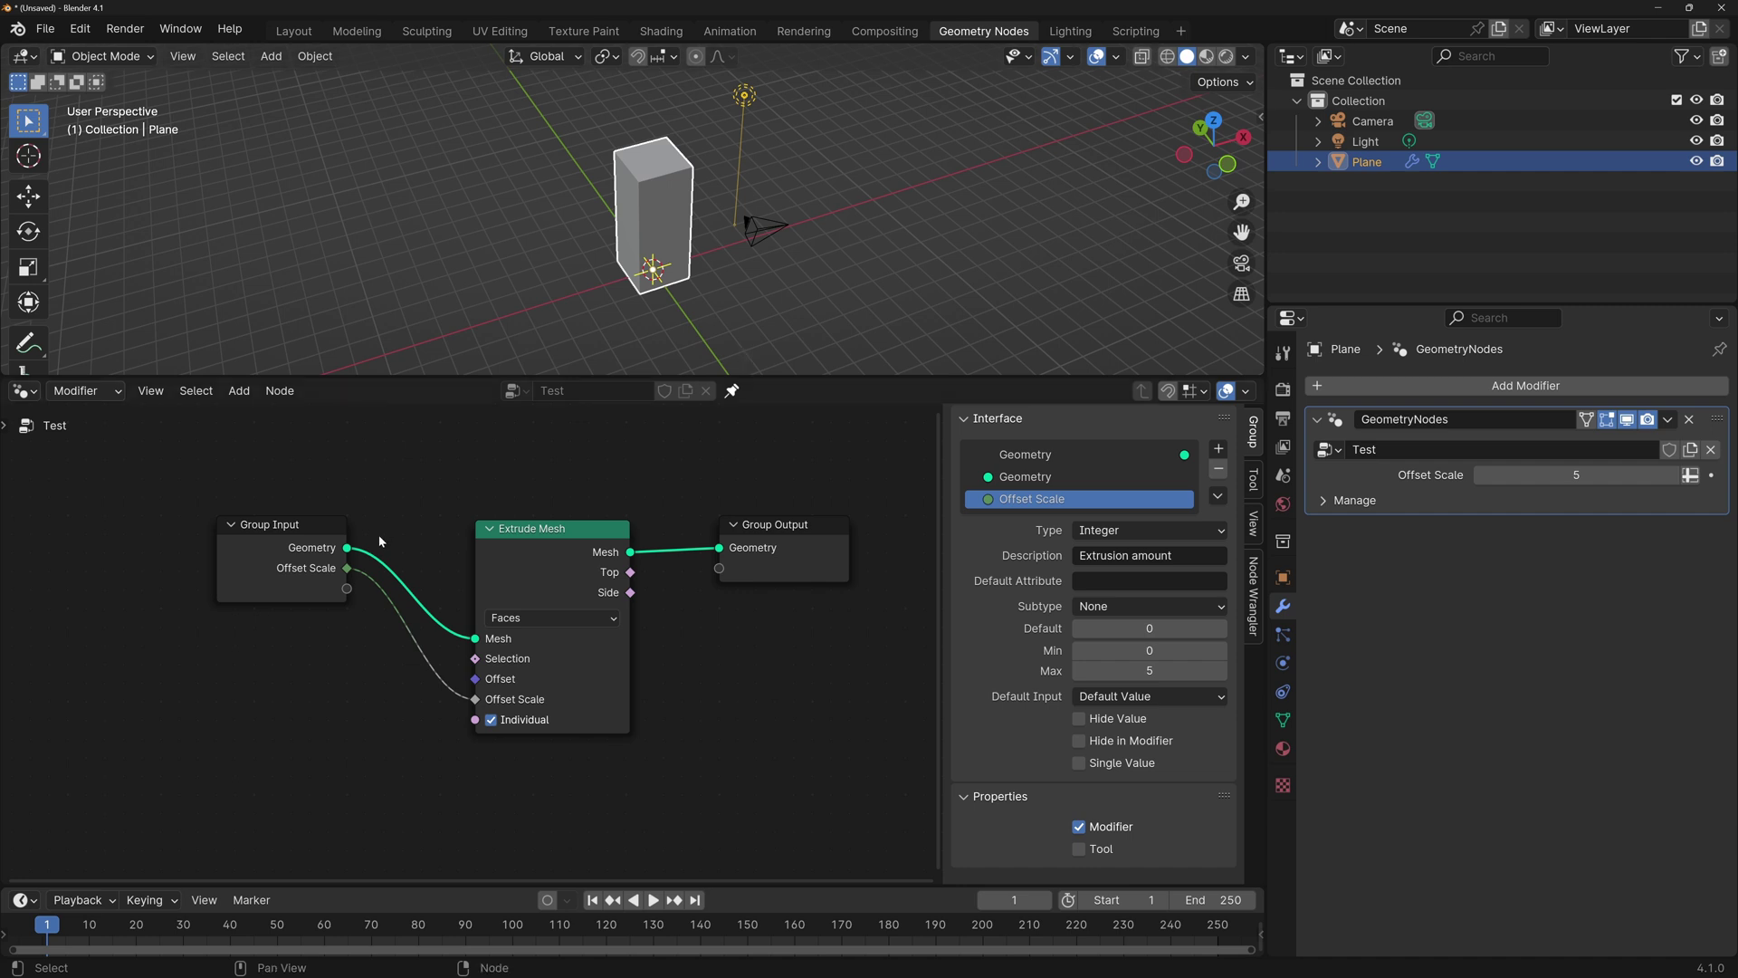
click(290, 534)
key(x)
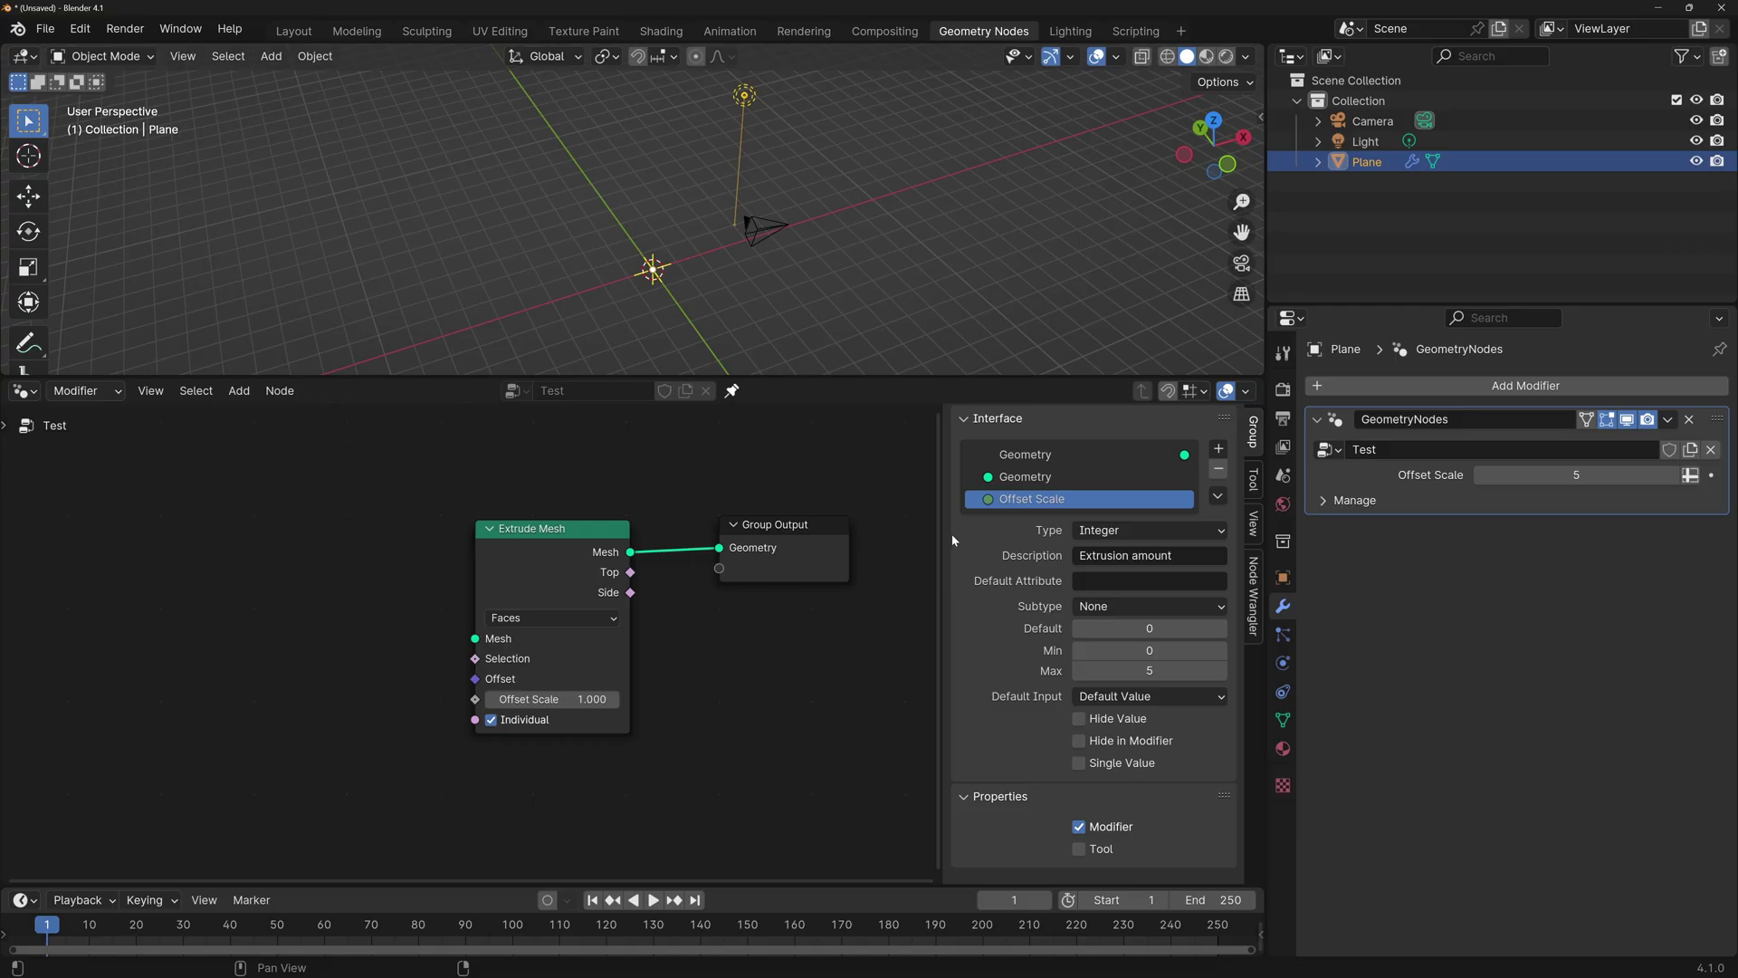
key(n)
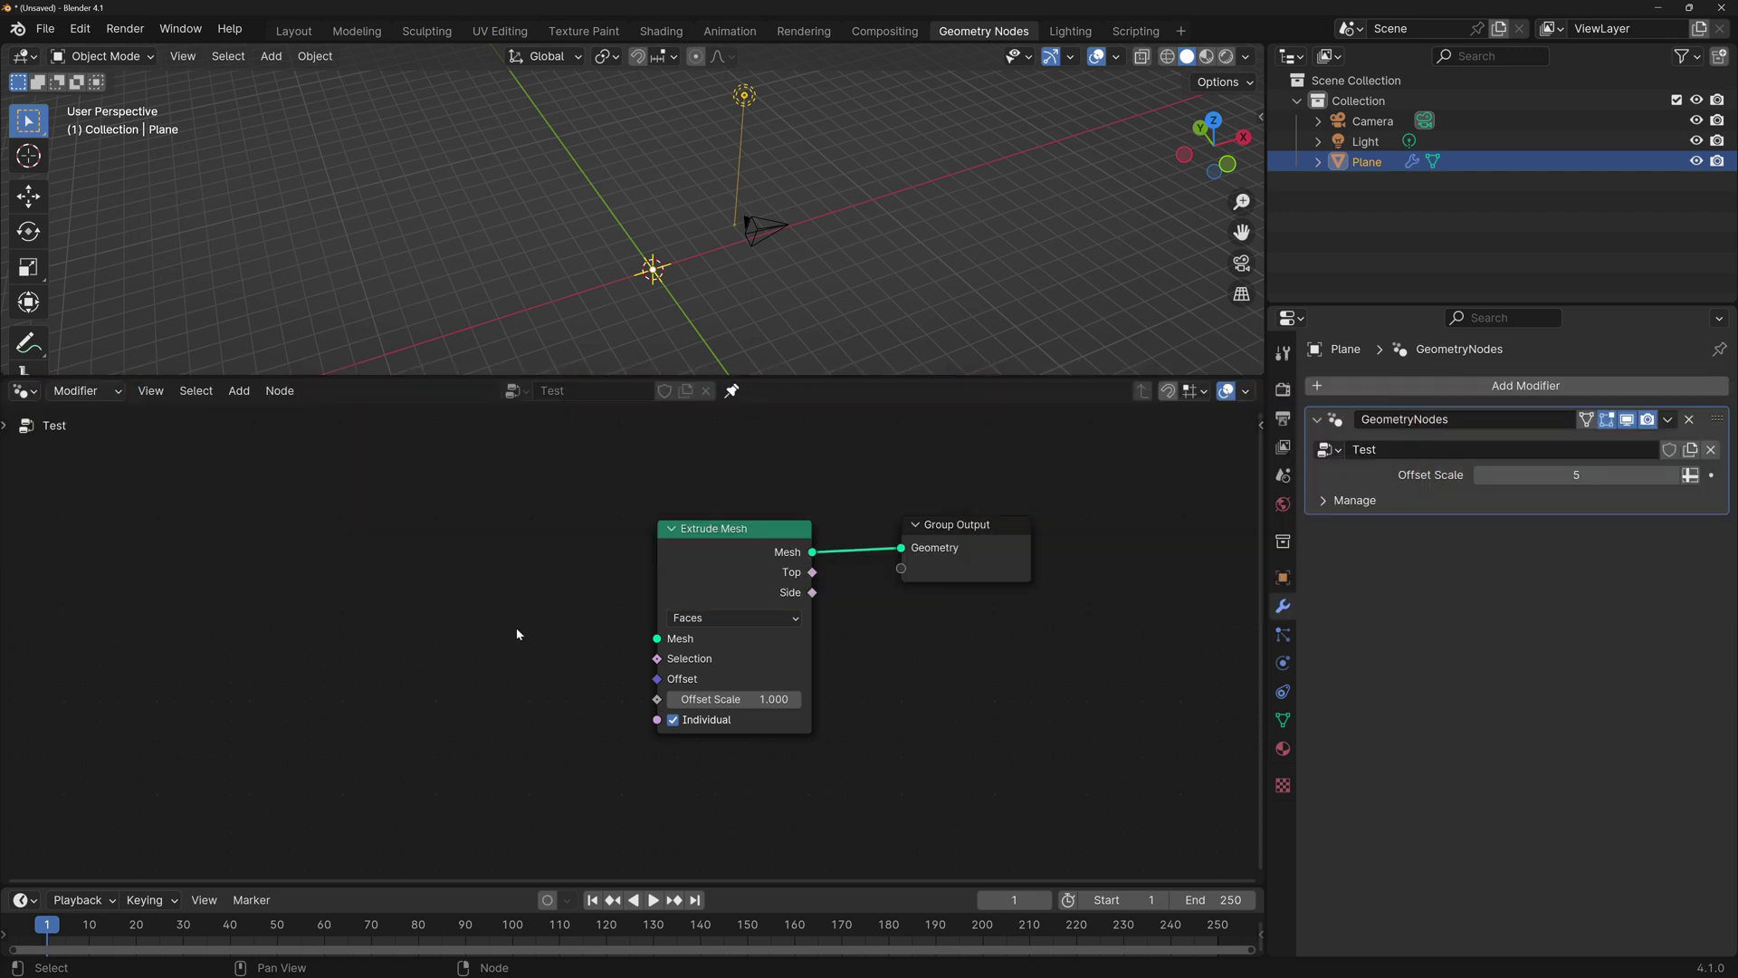
Step: Add a Grid mesh primitive node beside the Extrude Mesh node
key(shift+a)
mouse_move(477, 720)
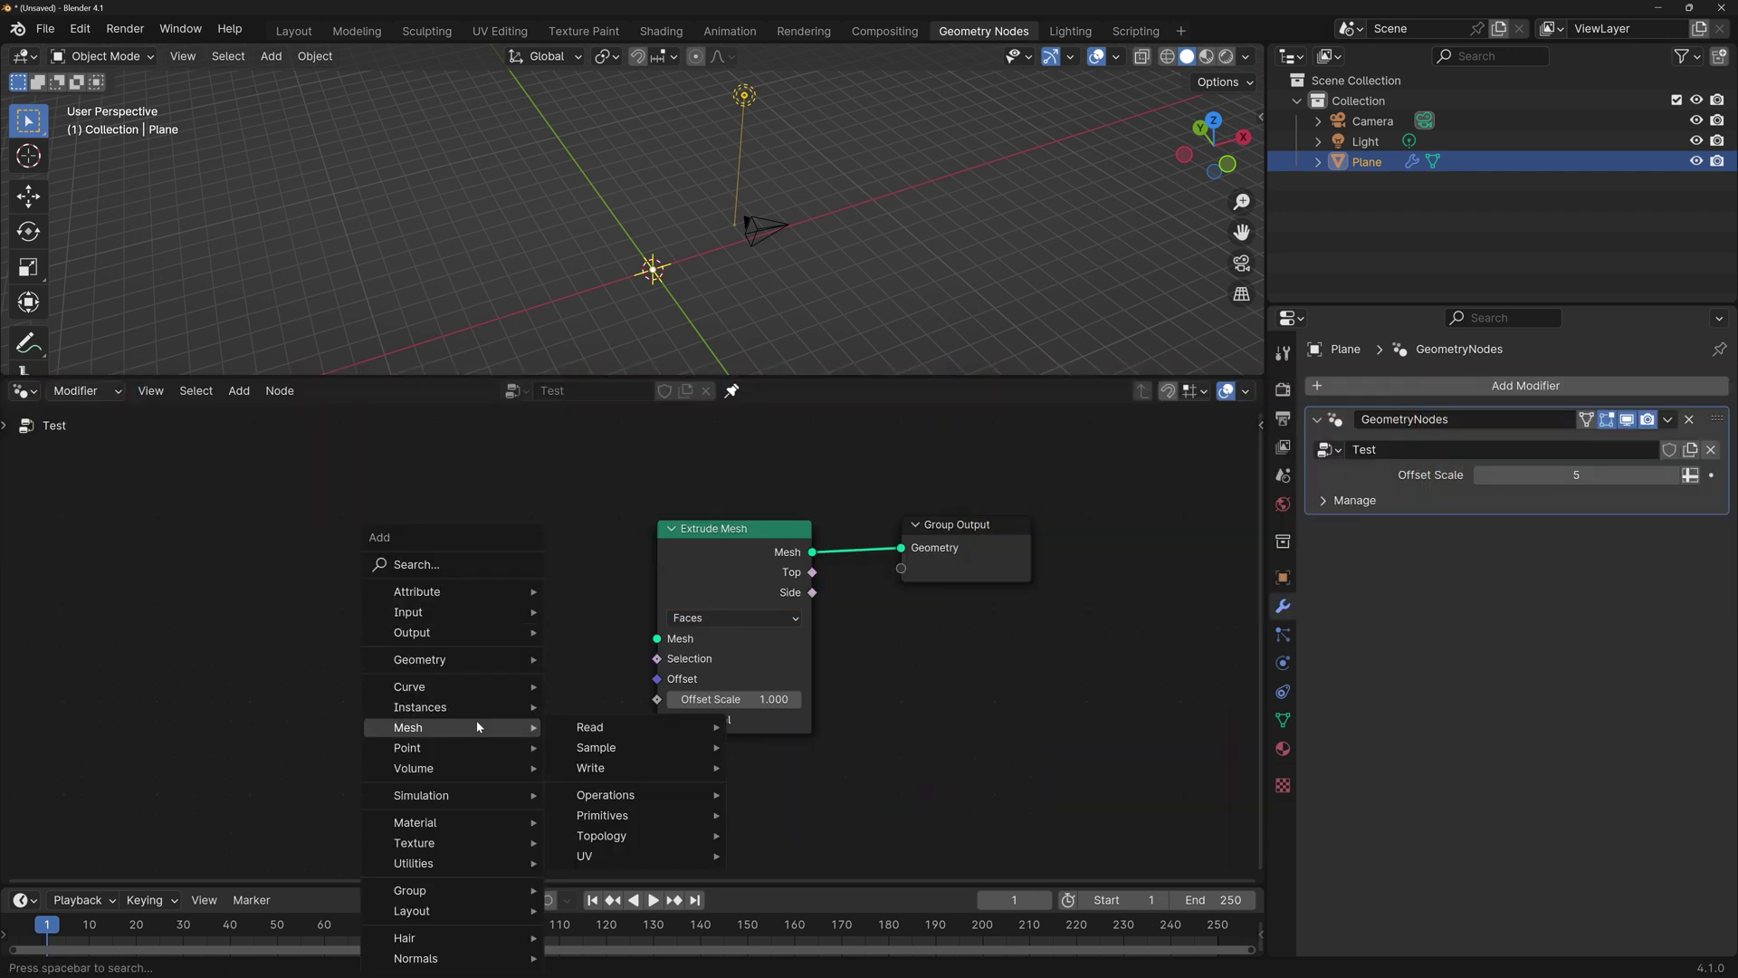
mouse_move(616, 818)
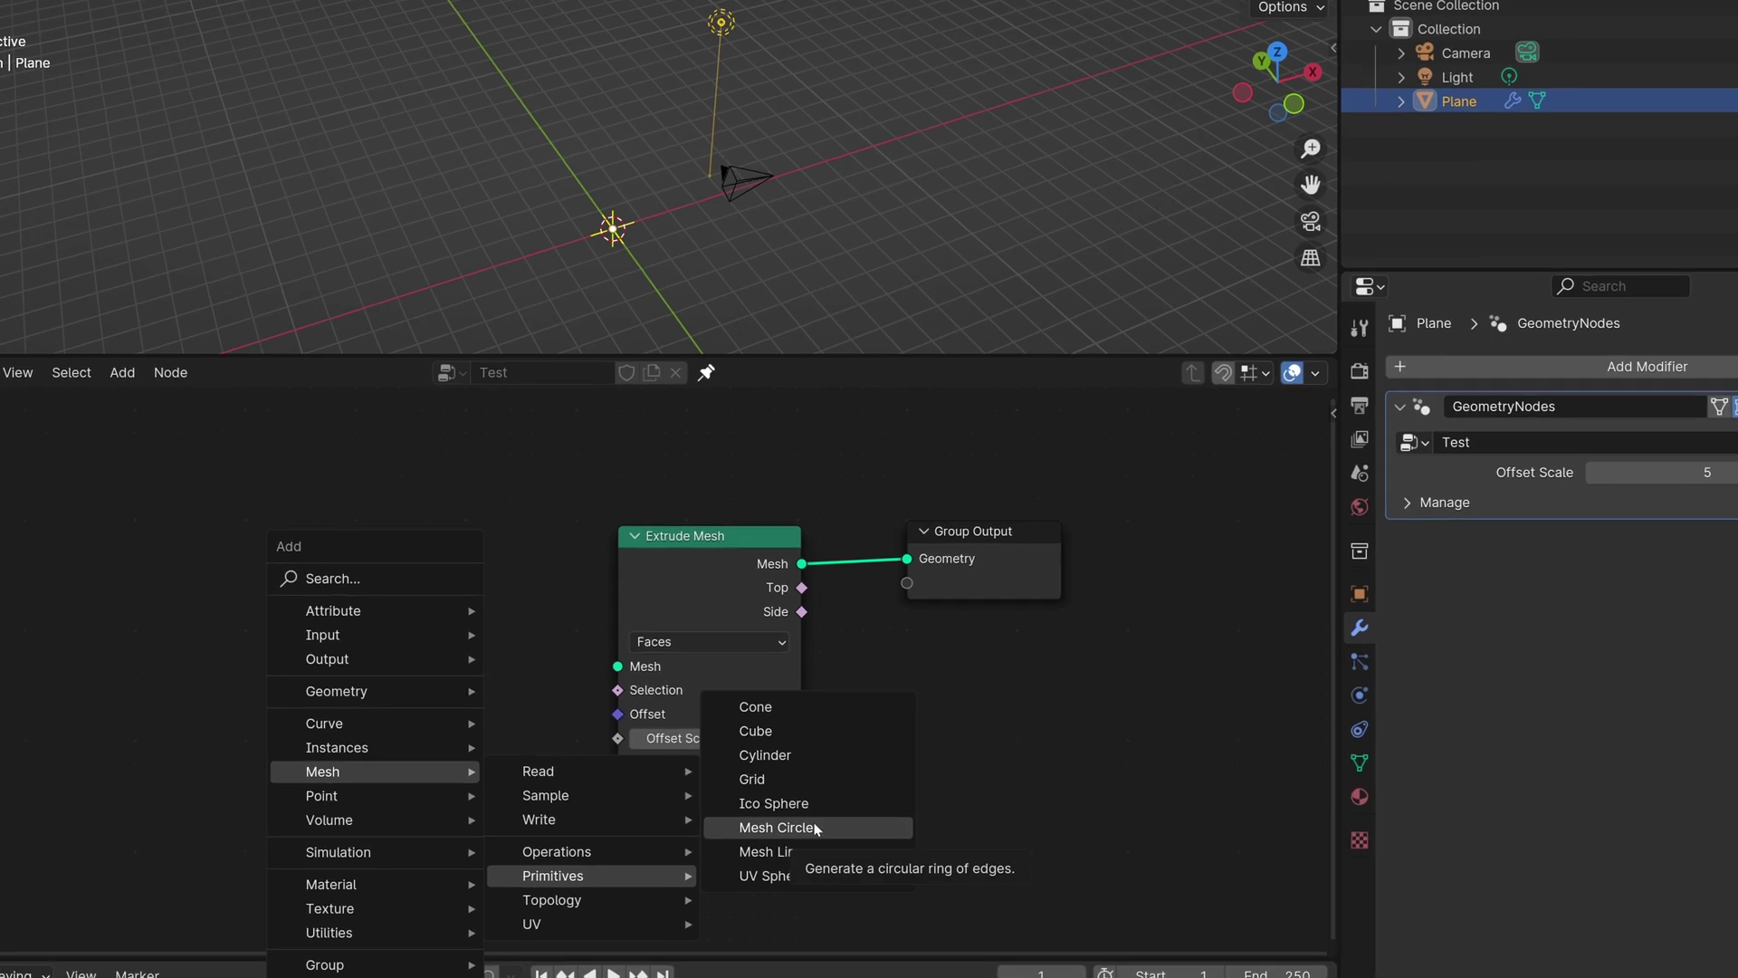
click(751, 783)
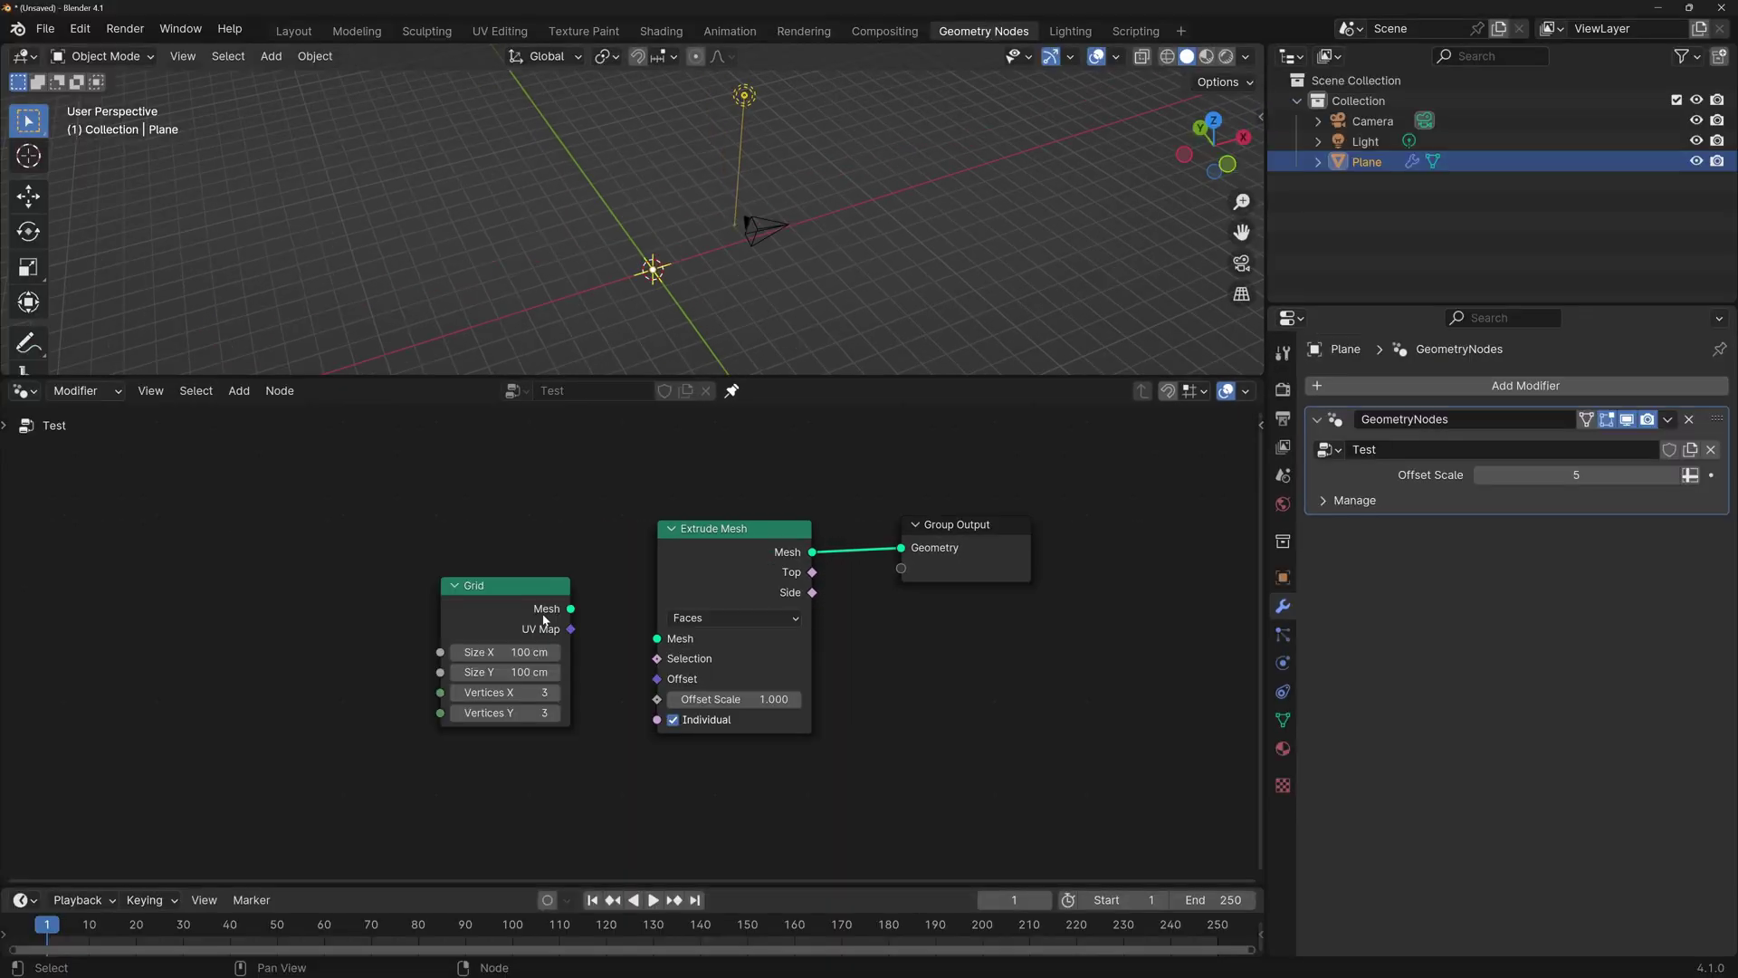
Step: Connect the Grid's Mesh output to the Group Output's Geometry and delete the Extrude Mesh node
drag(570, 609, 901, 548)
drag(736, 528, 279, 493)
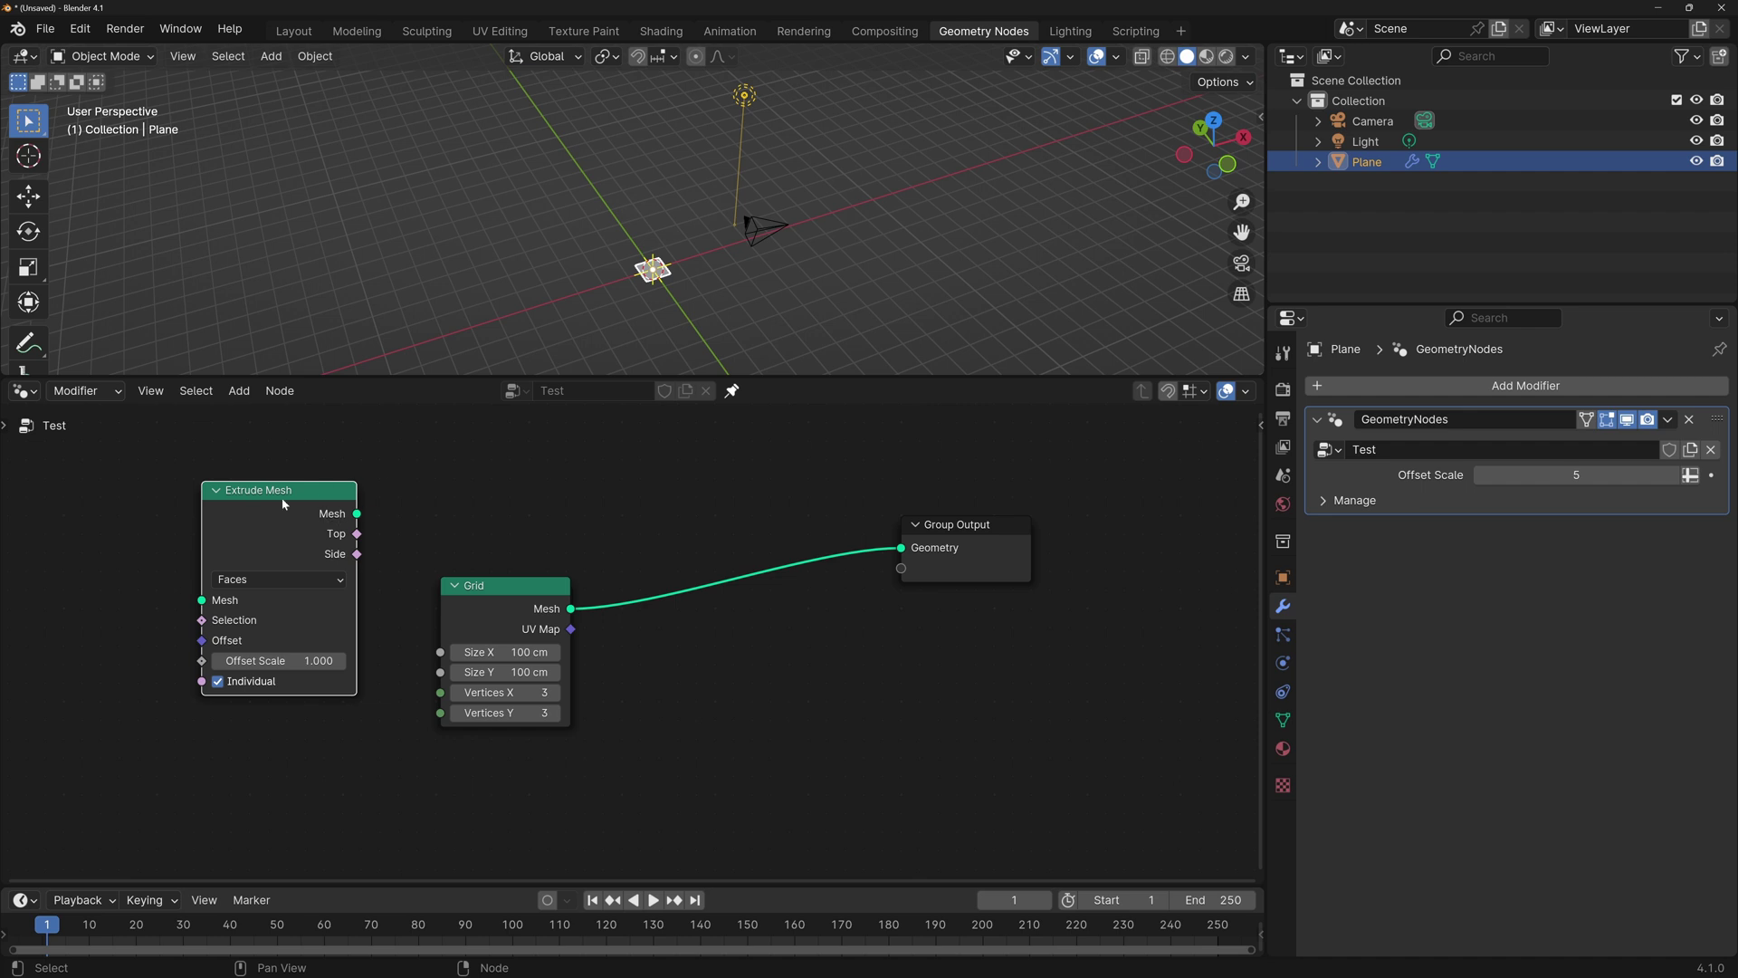
key(x)
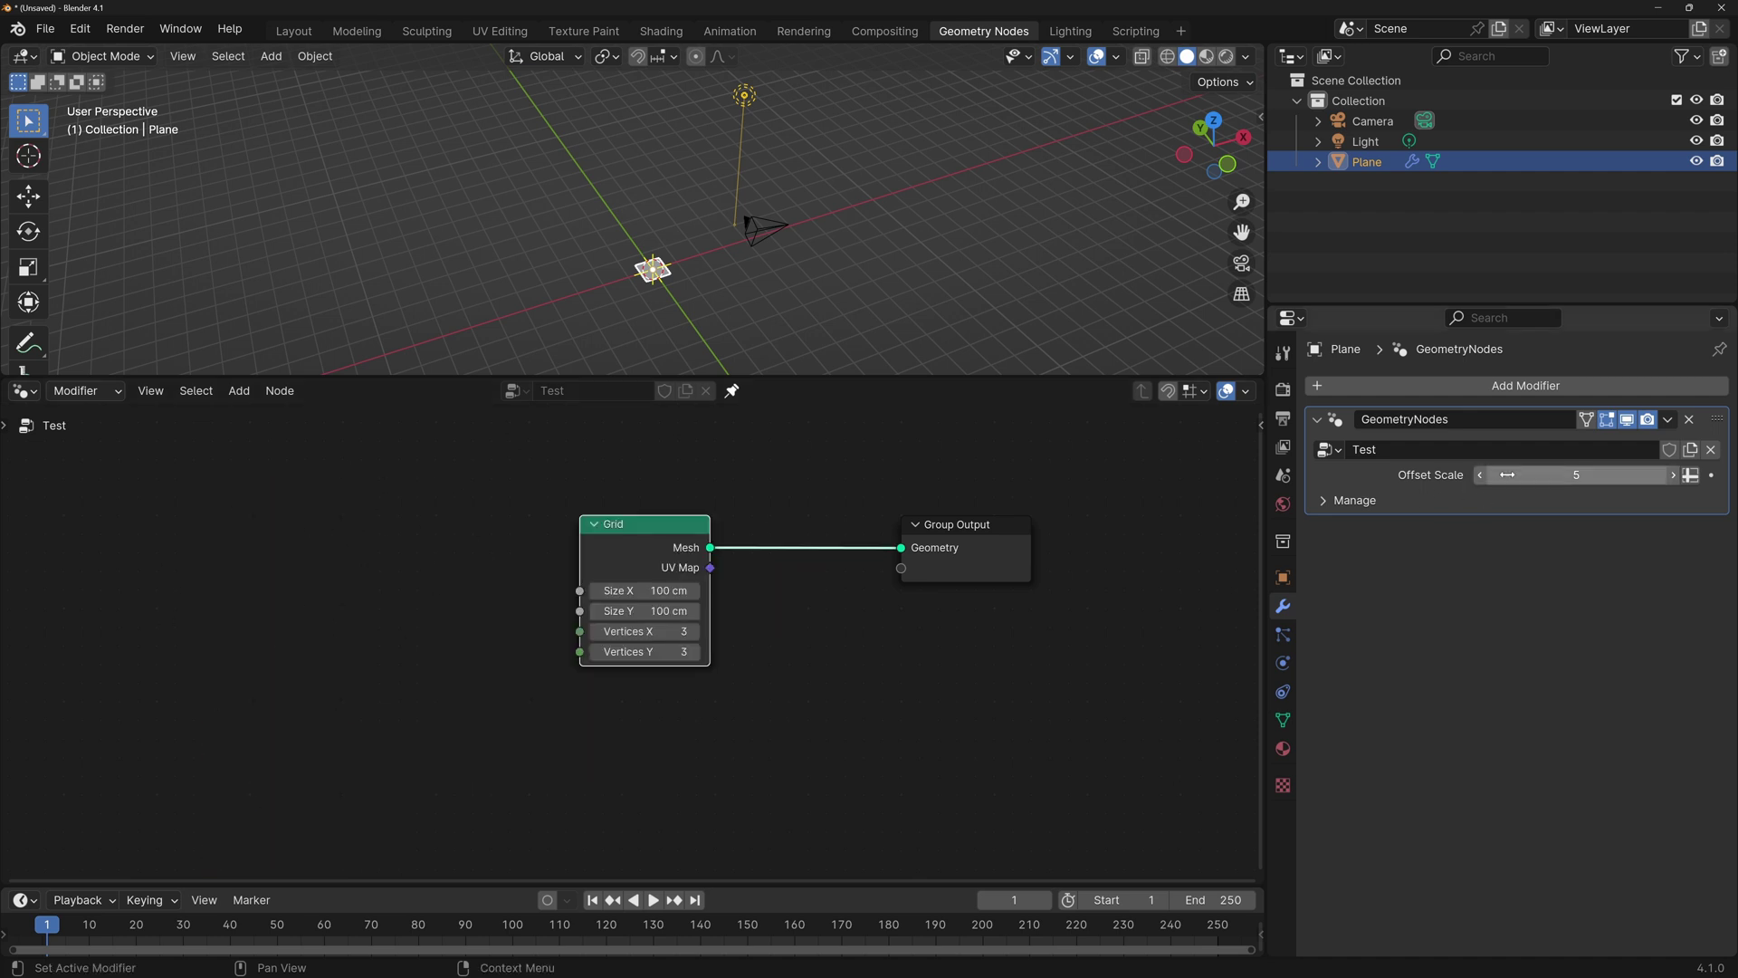
Step: Remove the unused Offset Scale input from the node group's interface
drag(1500, 475, 1476, 476)
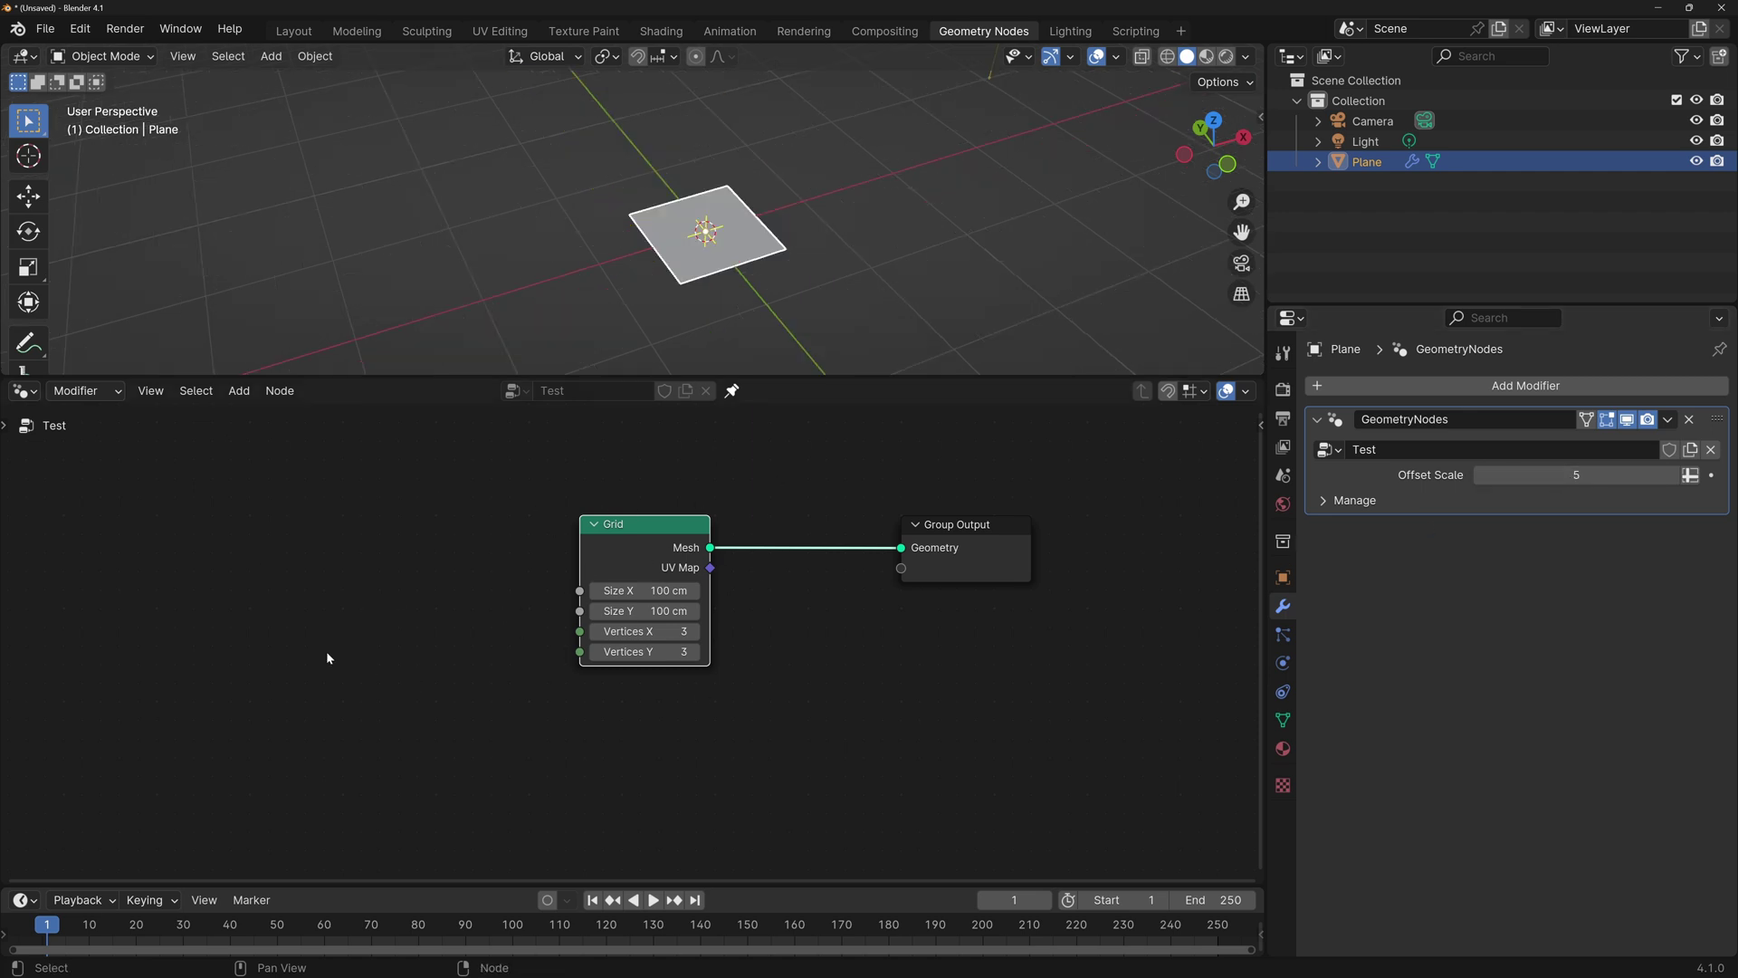
key(n)
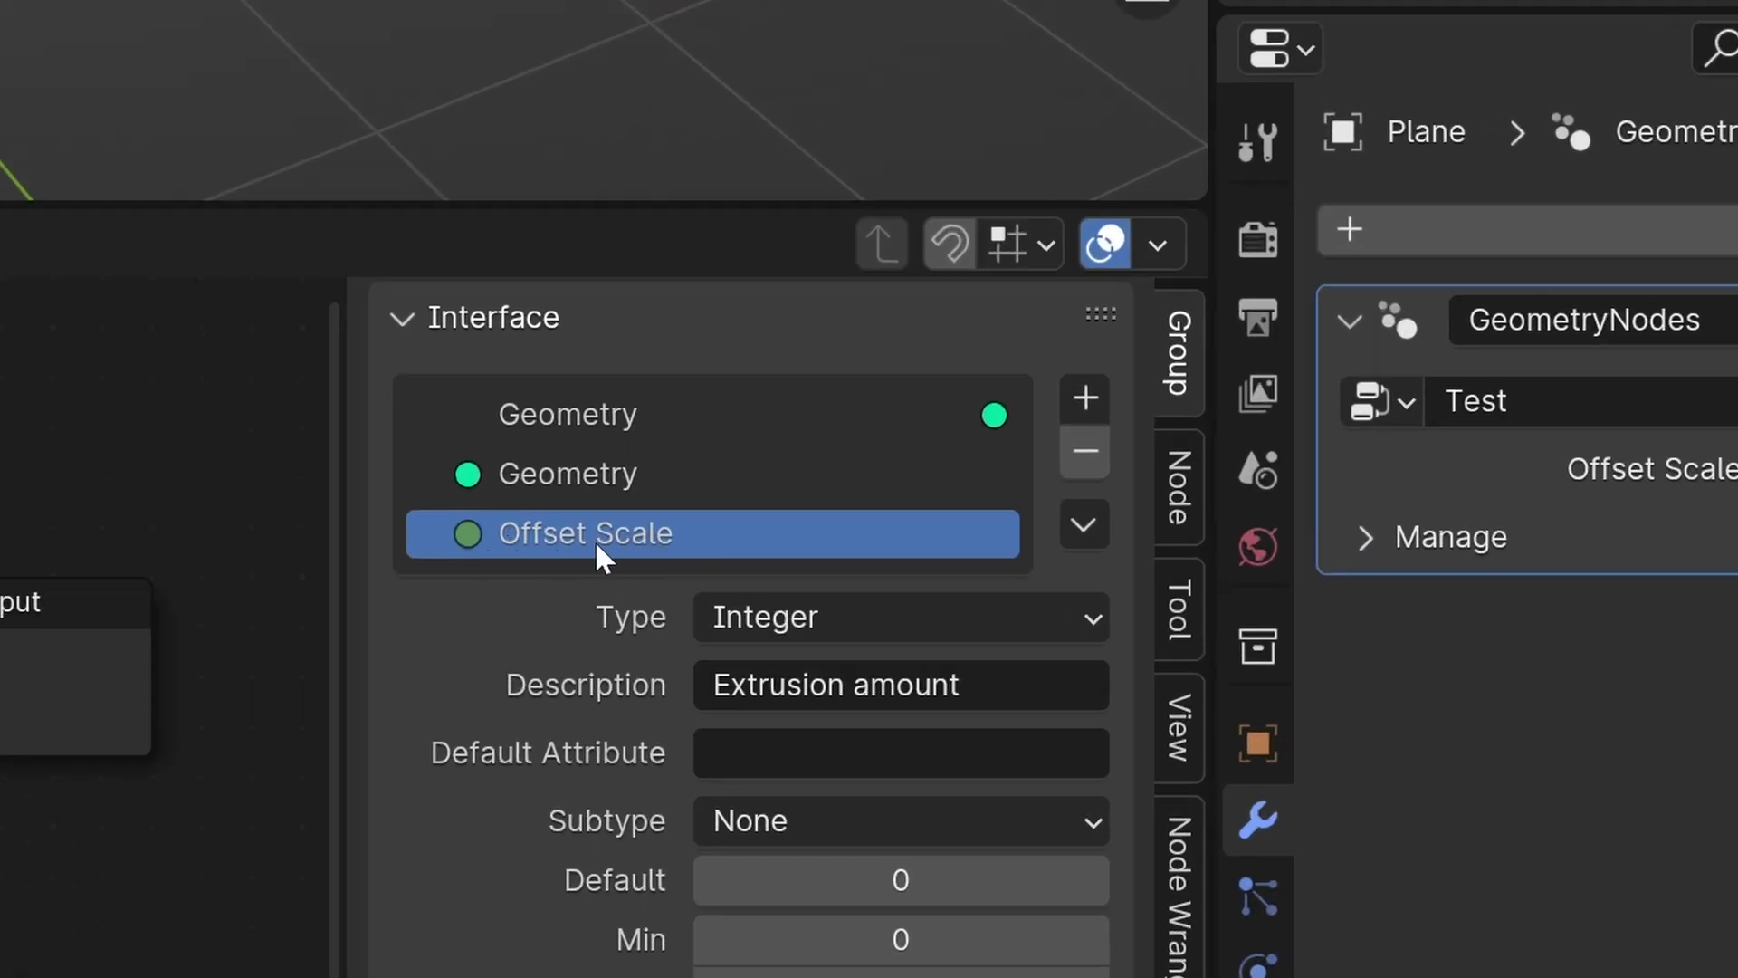
click(1084, 449)
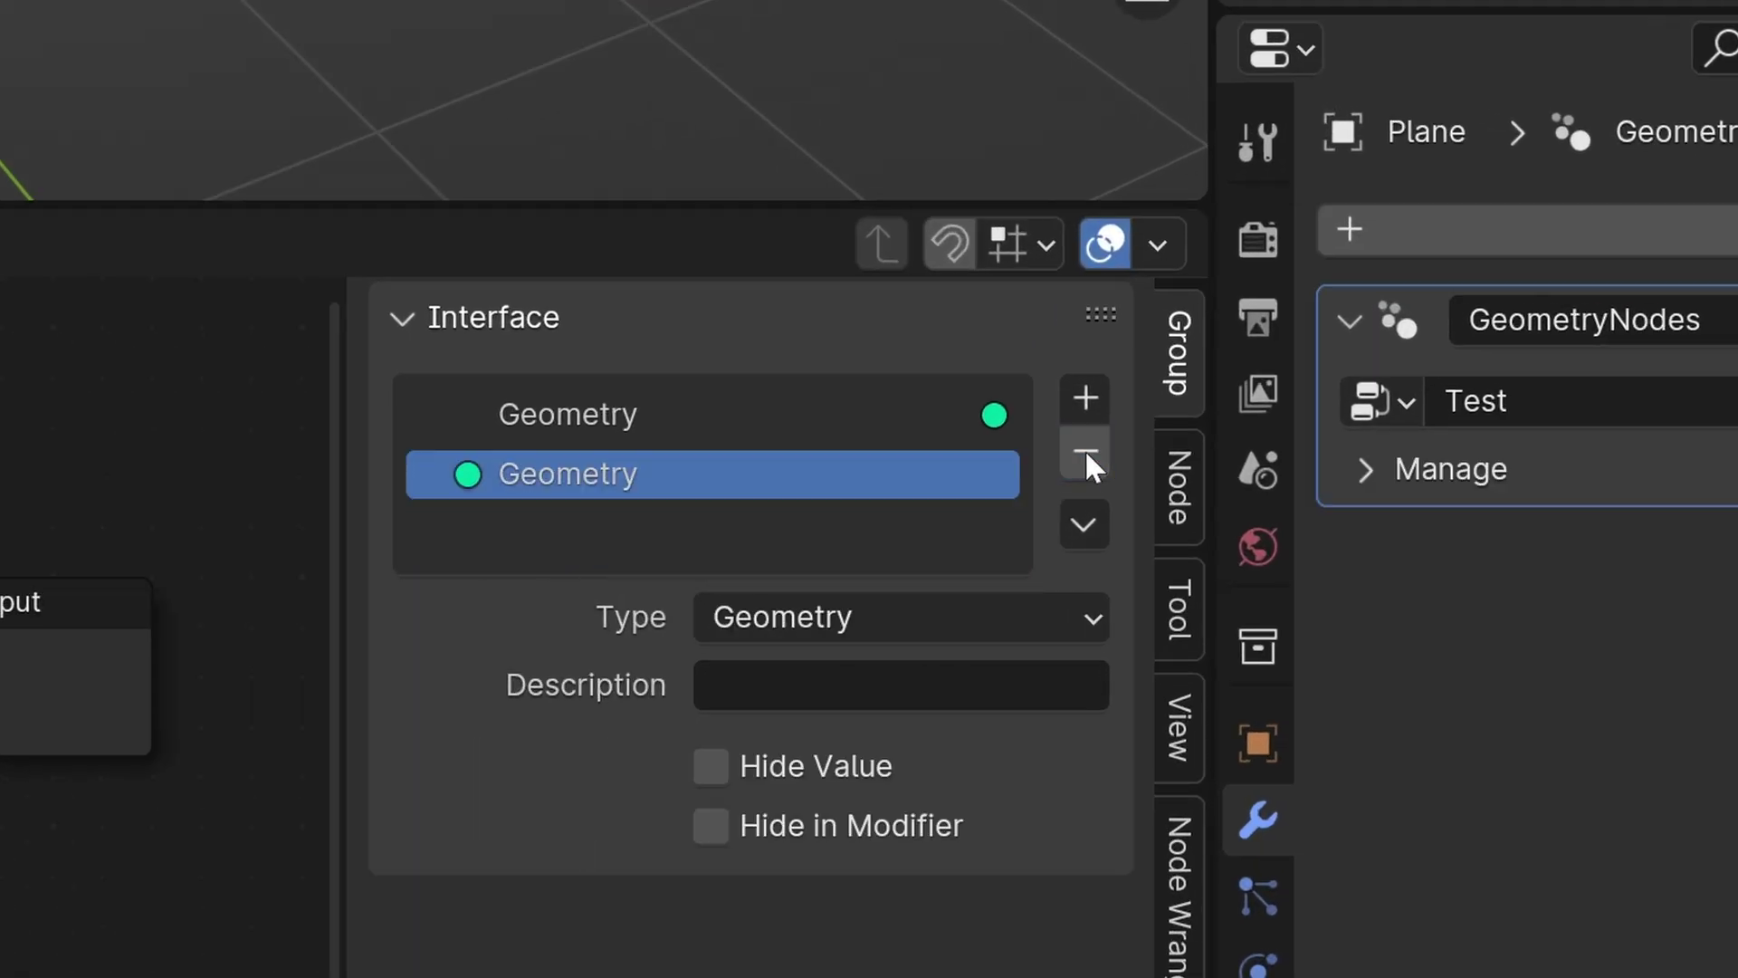
key(n)
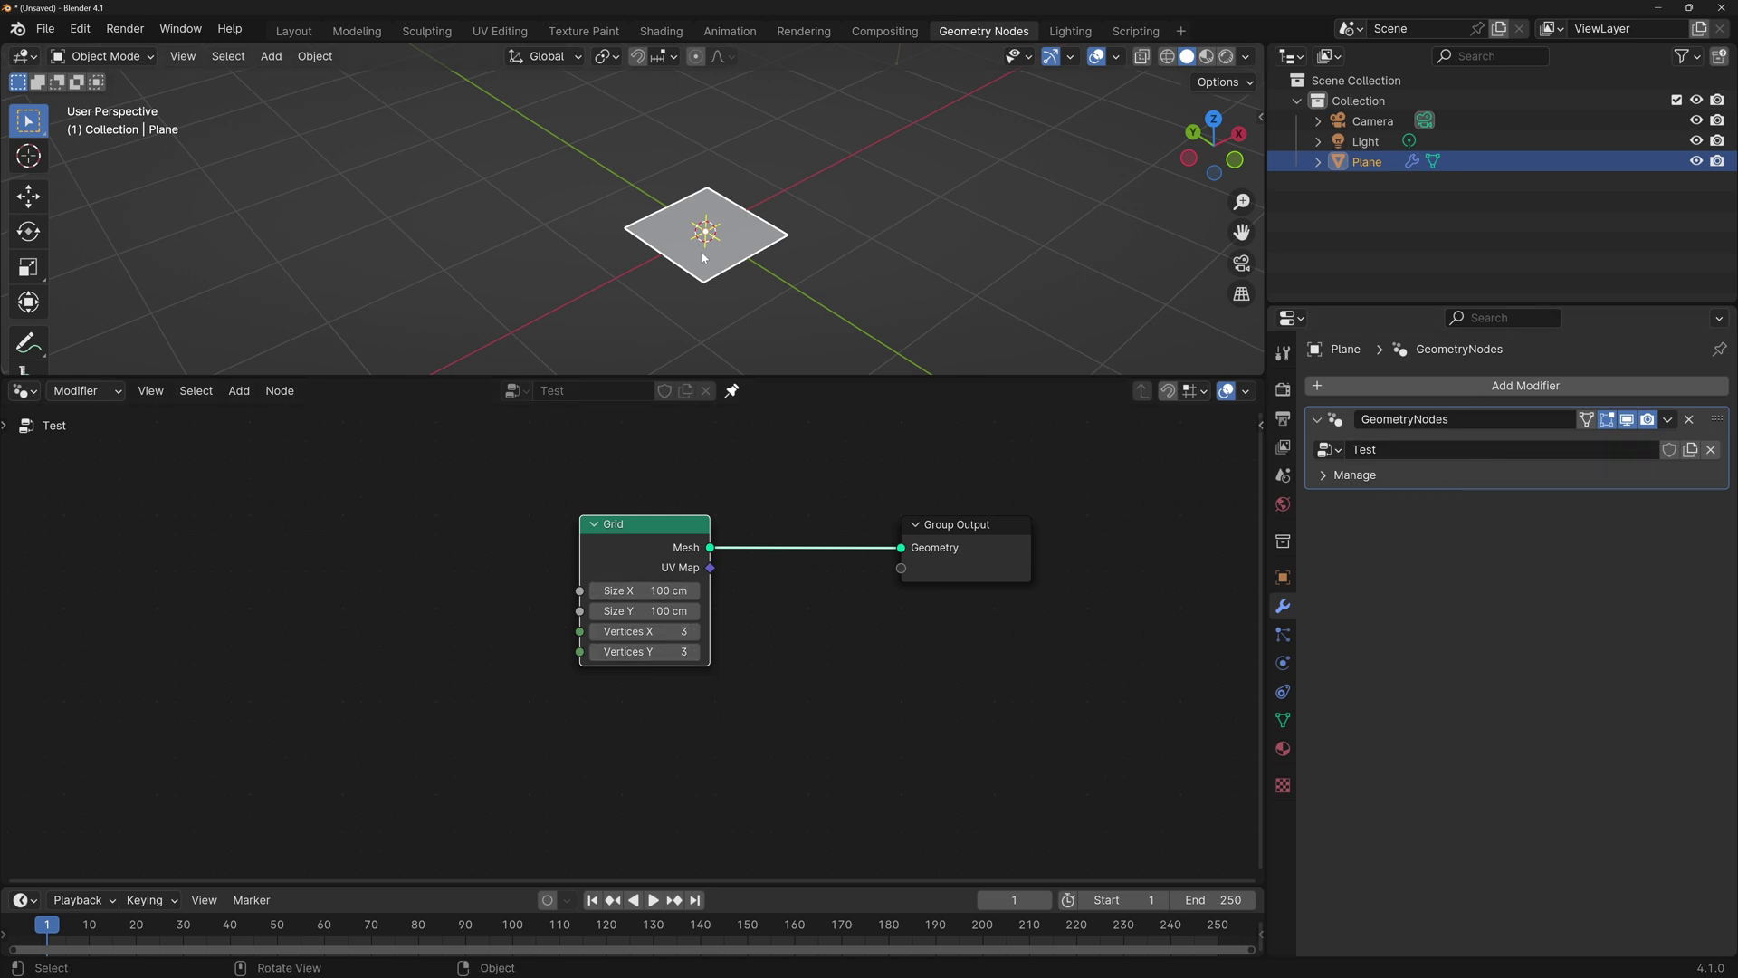
Step: Check the plane's original mesh in Edit Mode, return to Object Mode and set the viewport shading to Wireframe
key(Tab)
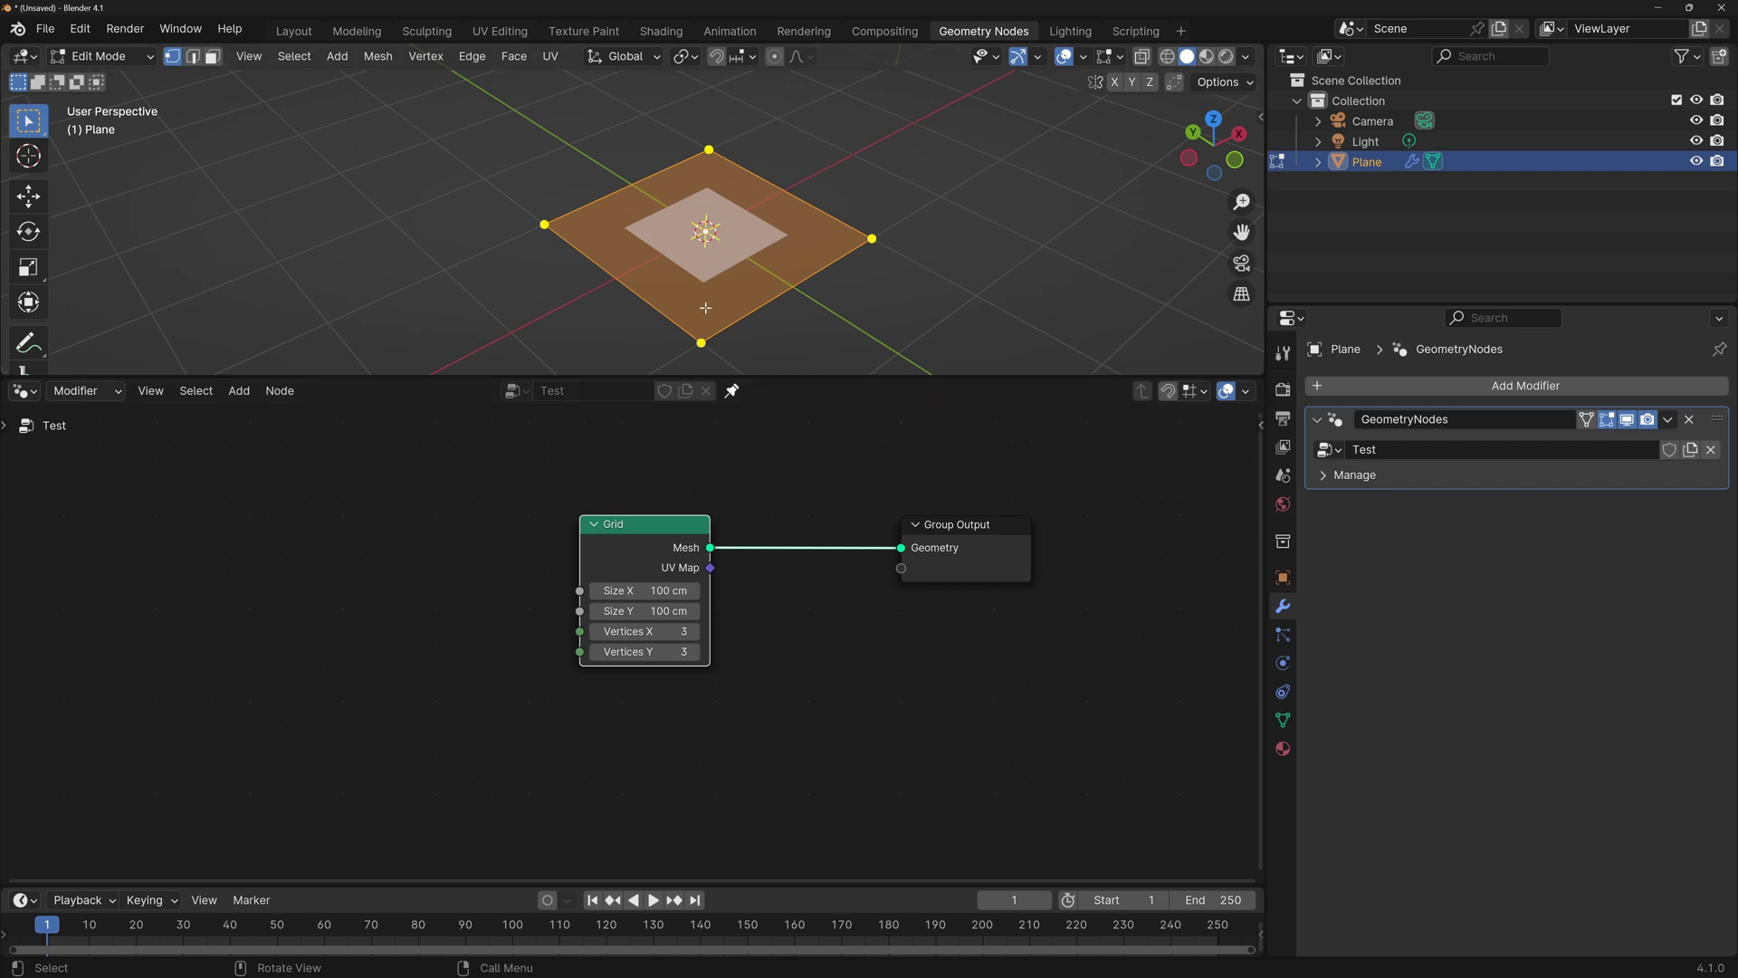
key(Tab)
key(z)
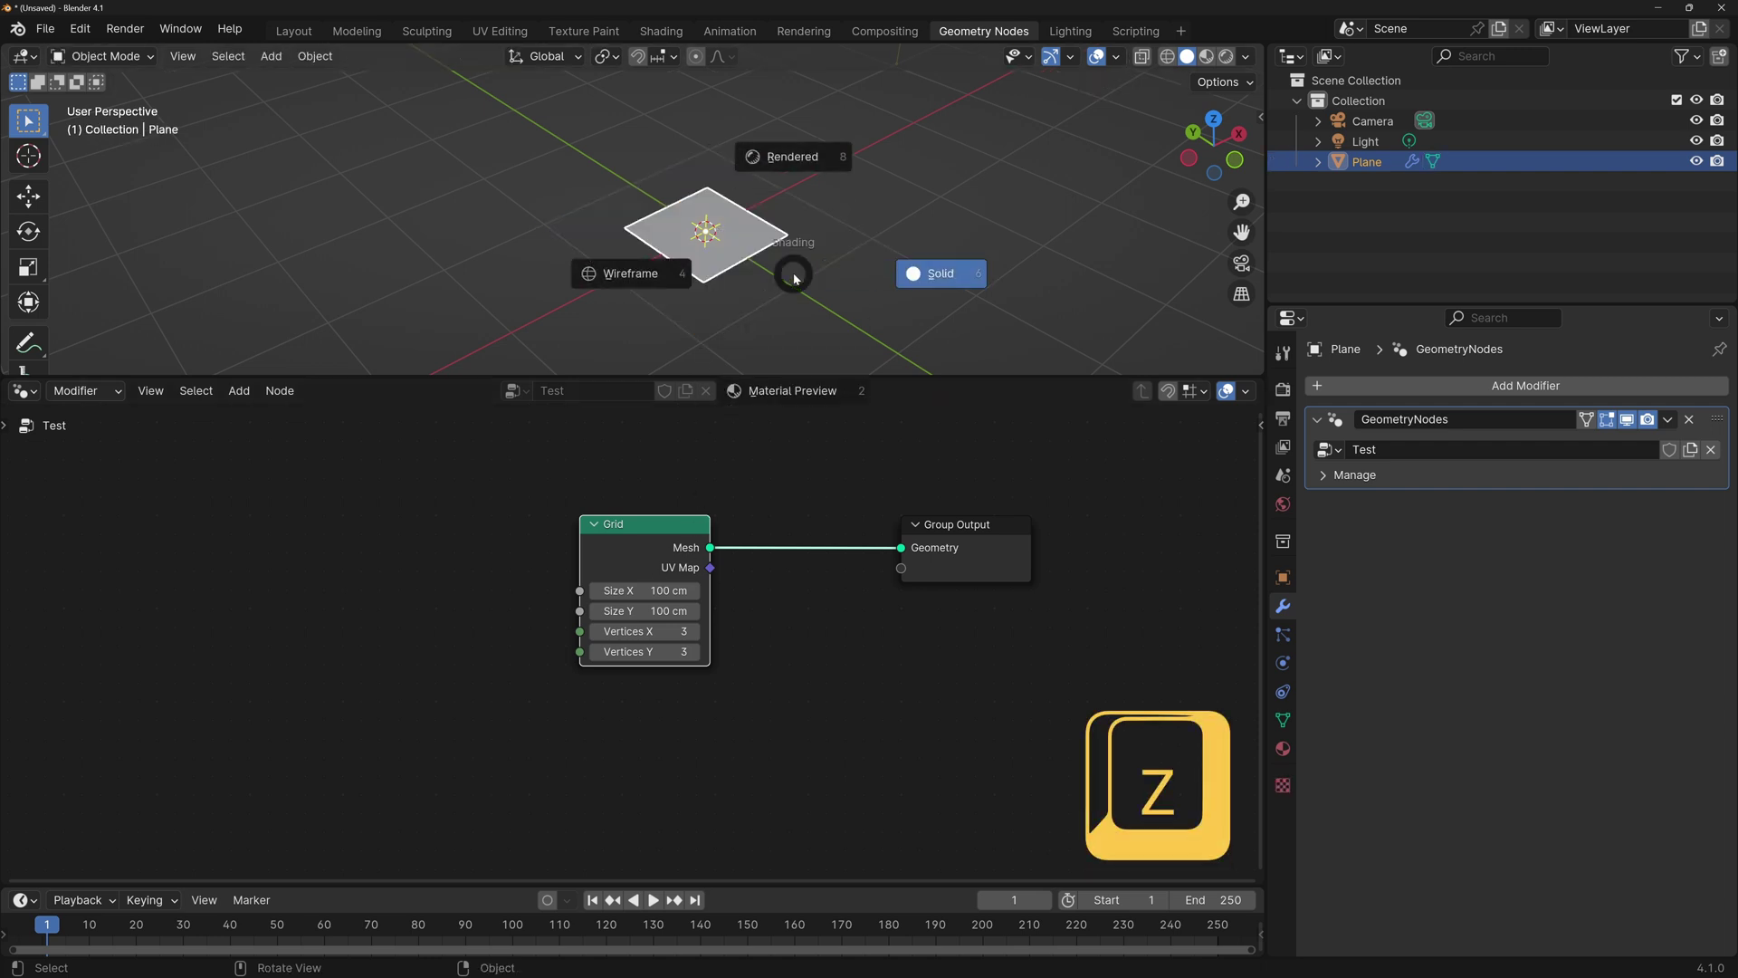
click(601, 274)
Step: Move the plane object about 27 cm away from the world origin
key(g)
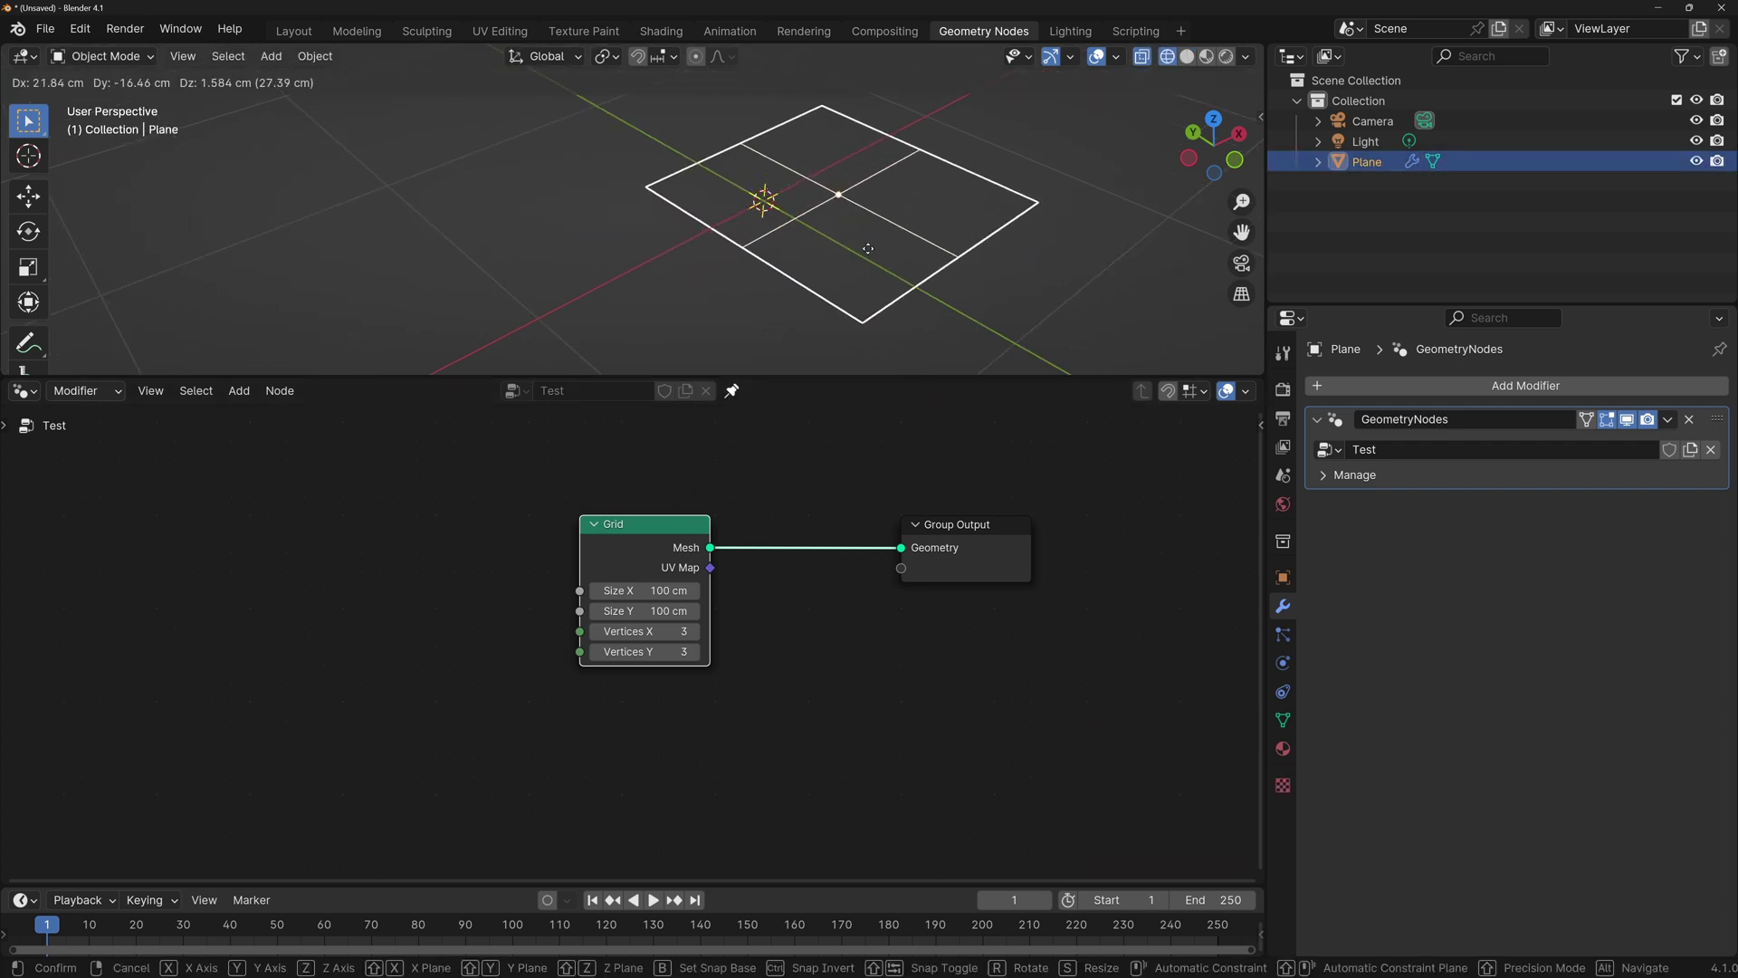
click(877, 279)
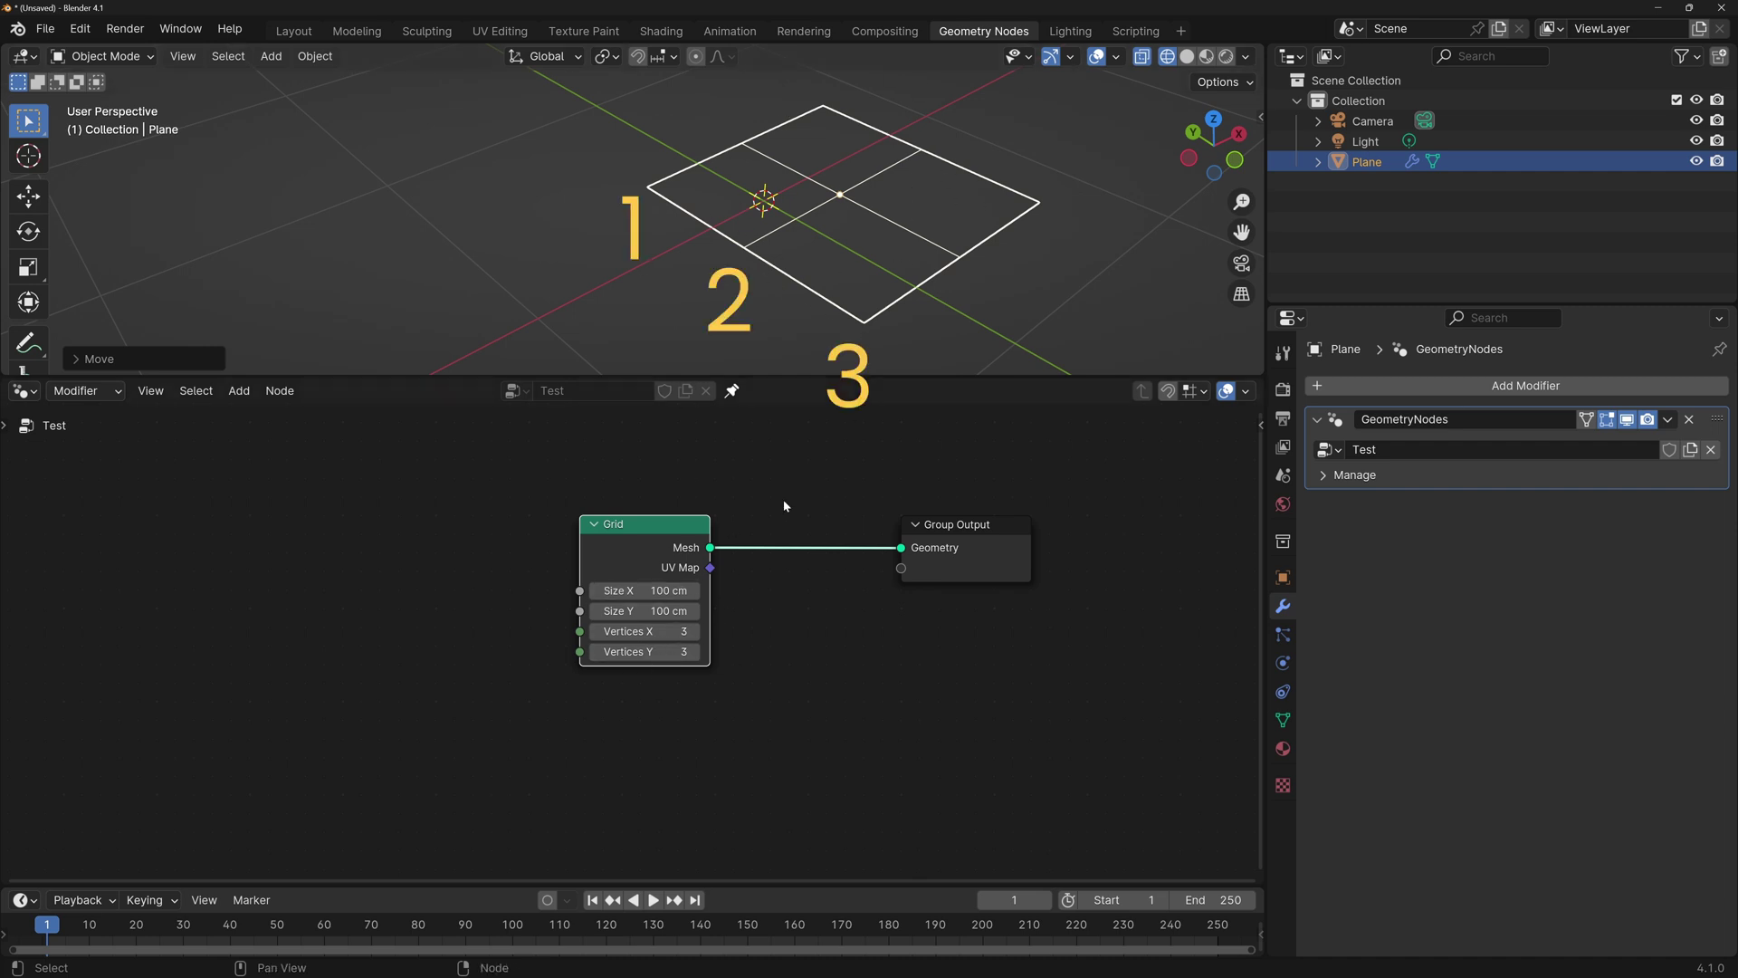
Step: Set the Grid node's Vertices X and Y to 16 and its Size X and Y to 190 cm
drag(650, 631, 711, 652)
drag(650, 591, 816, 654)
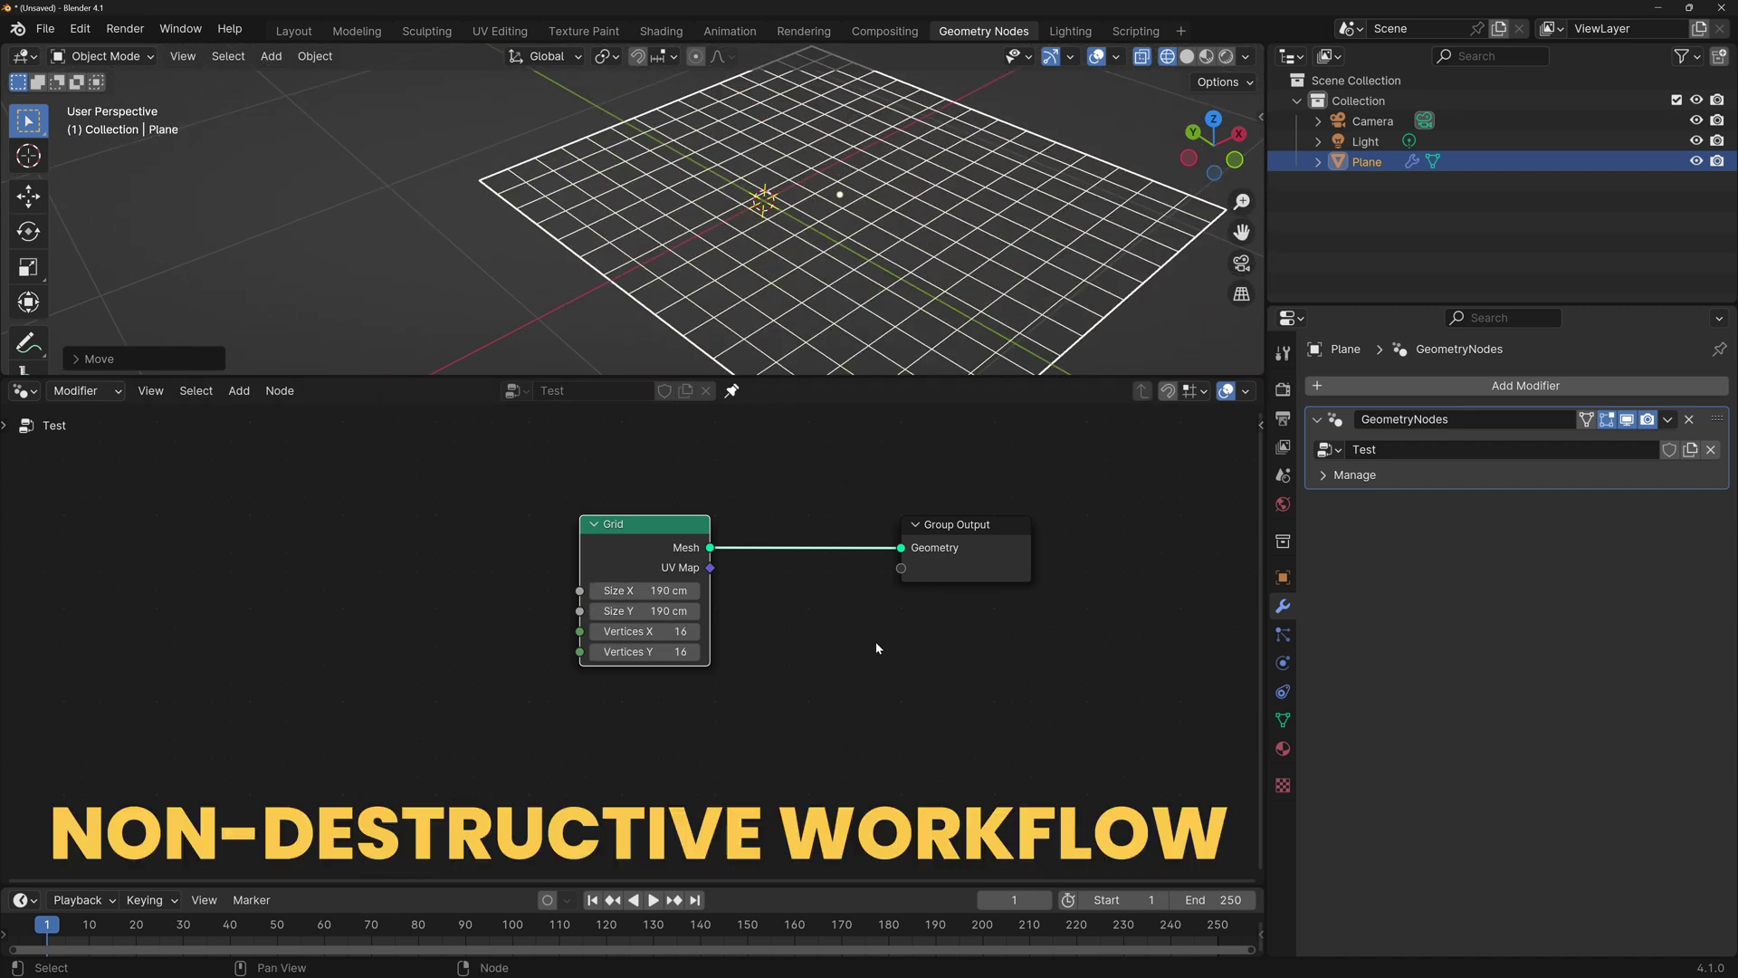
Step: Add a second mesh plane to the scene and move it along the X axis, clear of the grid
key(shift+a)
mouse_move(764, 264)
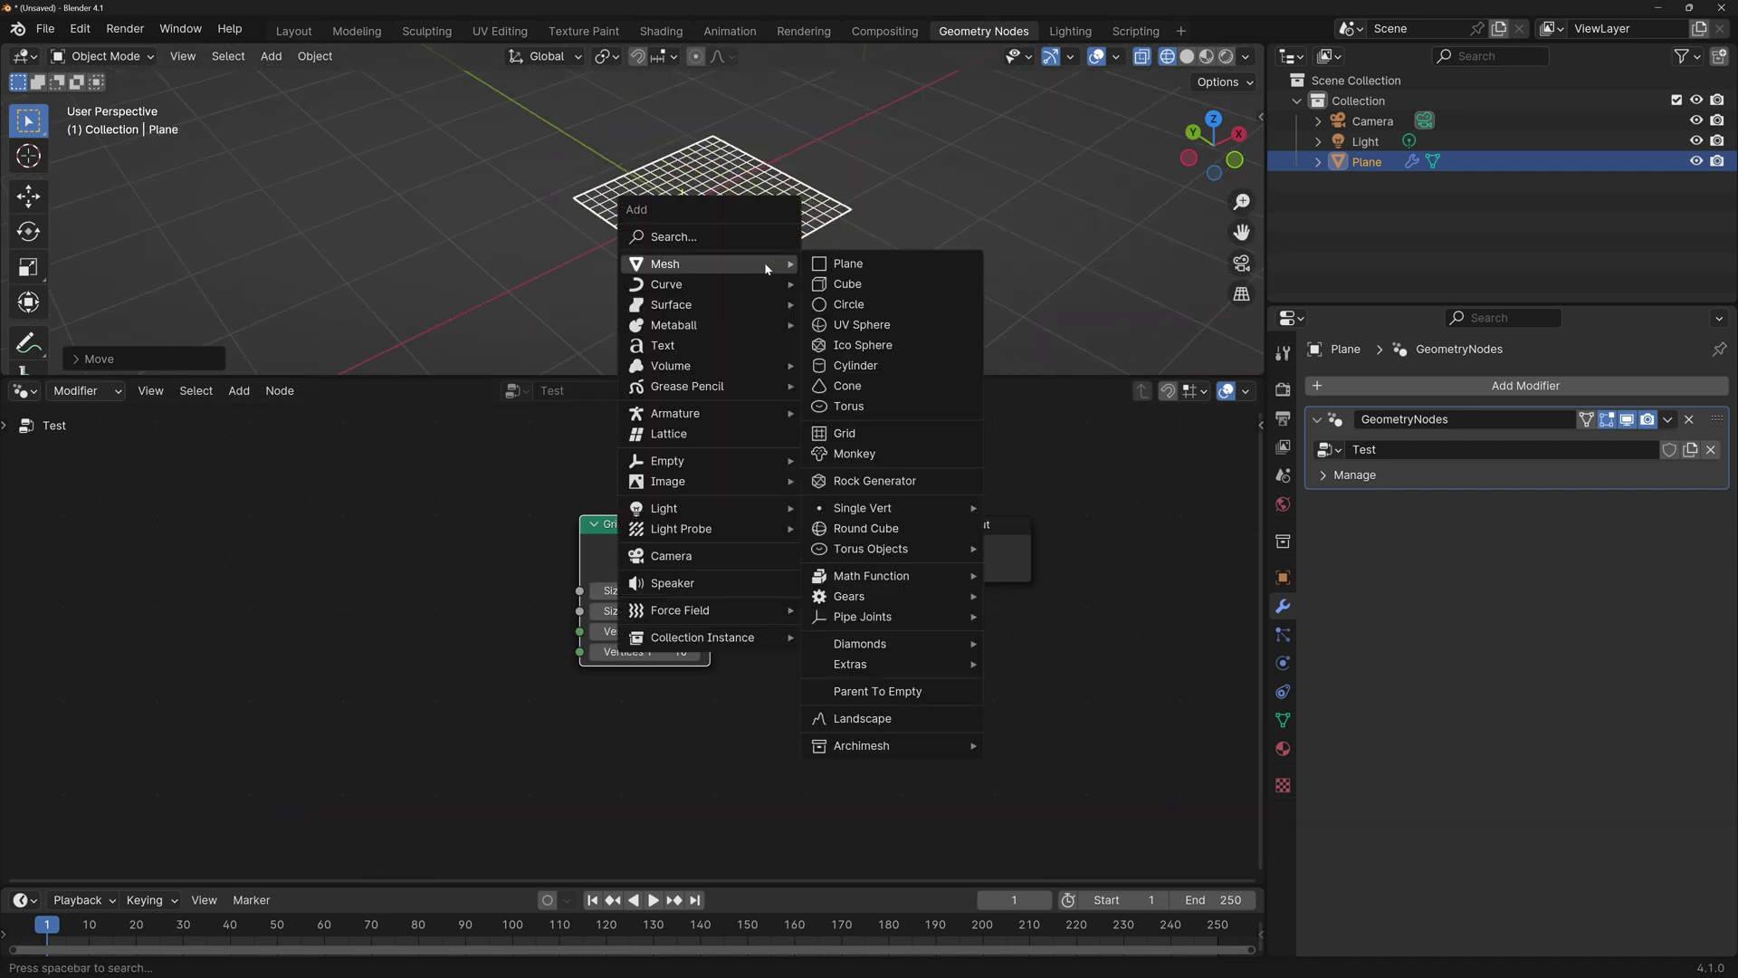
click(823, 265)
key(g)
key(x)
click(930, 227)
shift+middle_drag(930, 228, 833, 313)
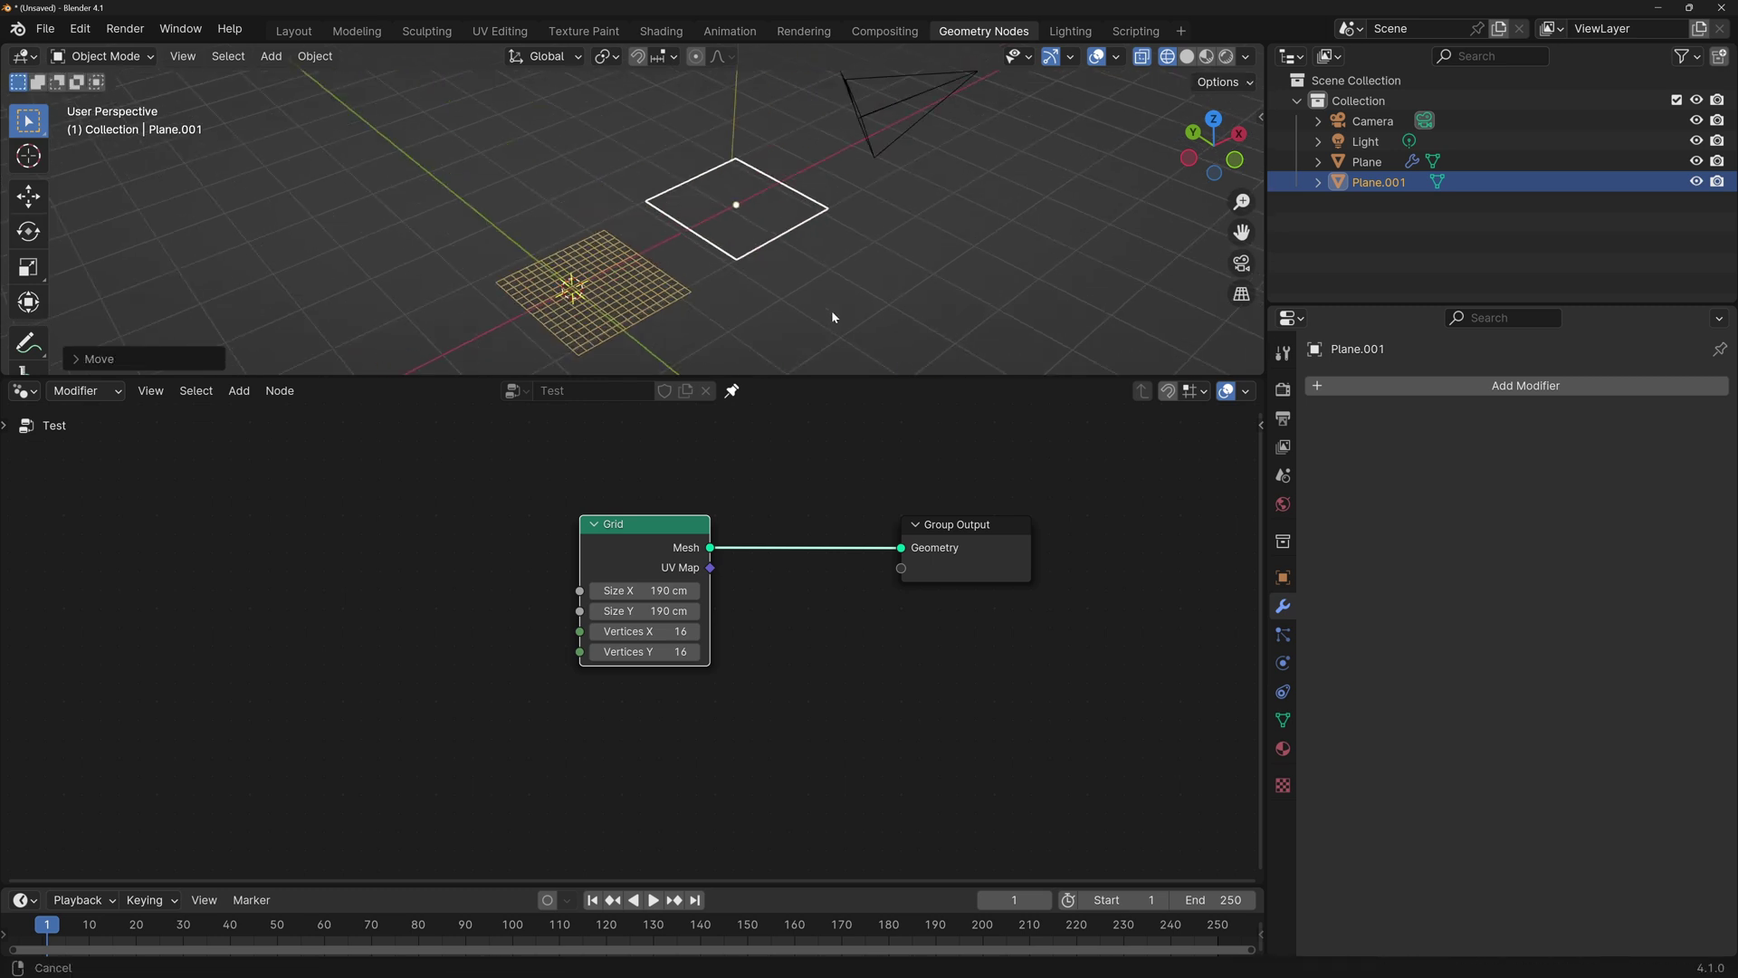
Step: Subdivide the second plane in Edit Mode into a dense grid with multiple cuts
key(Tab)
key(ctrl+e)
click(815, 328)
click(100, 359)
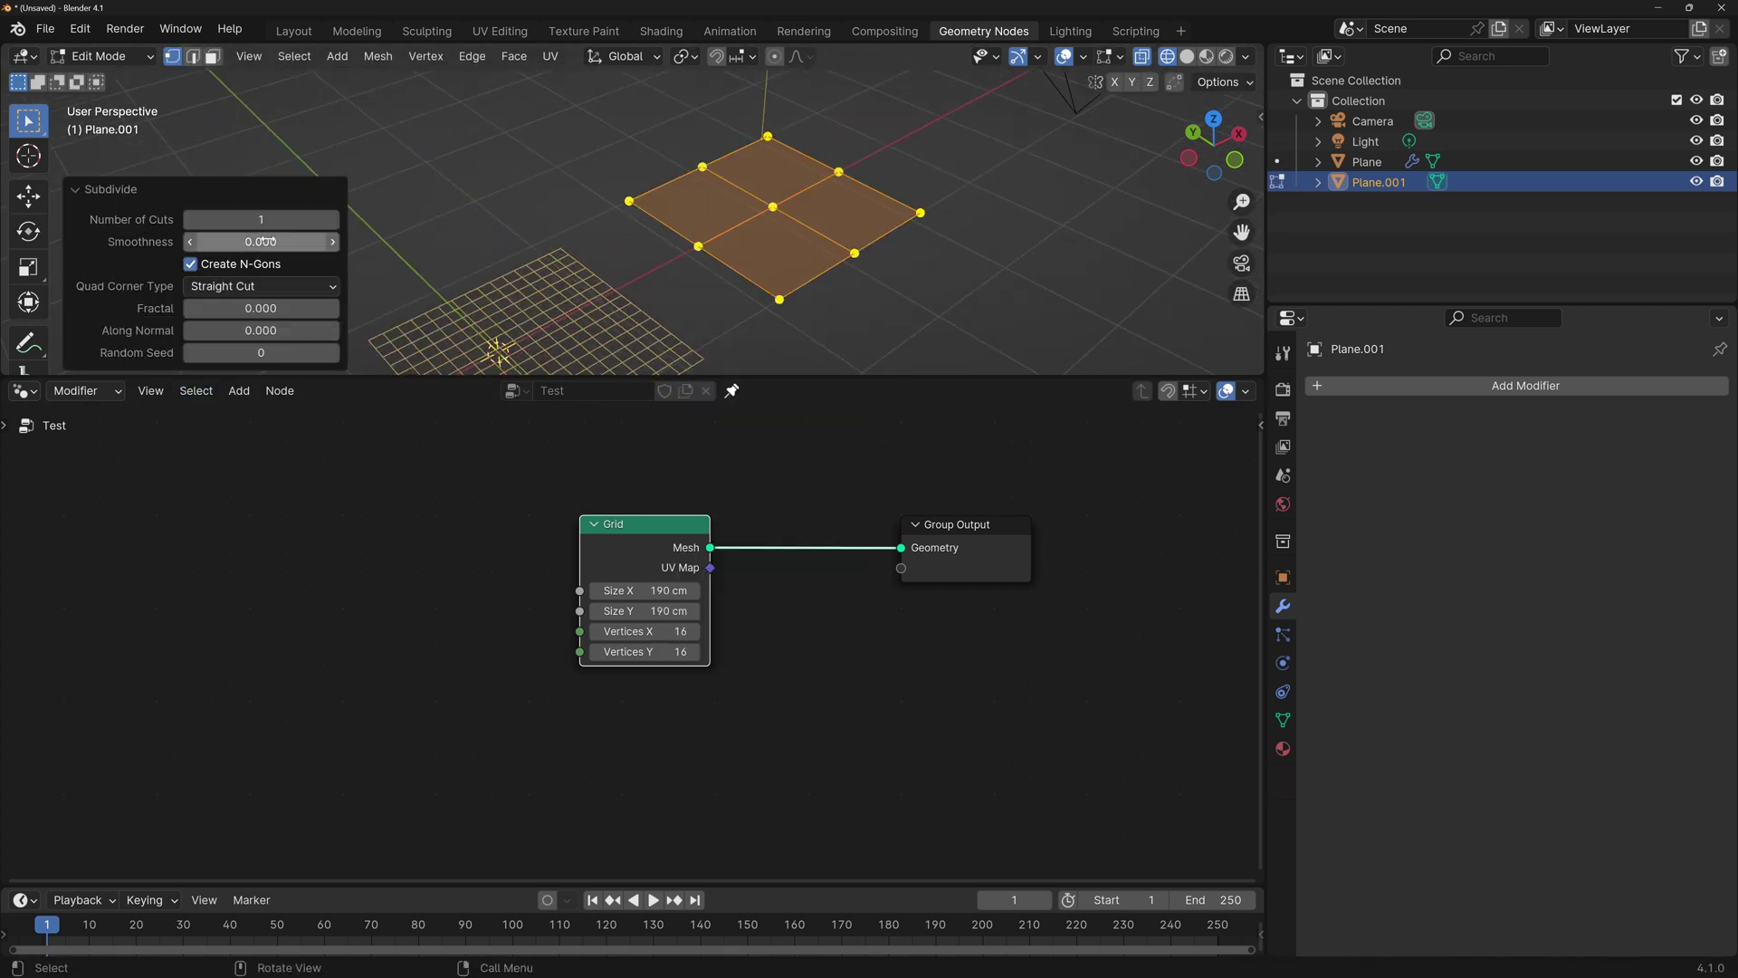
drag(266, 241, 335, 241)
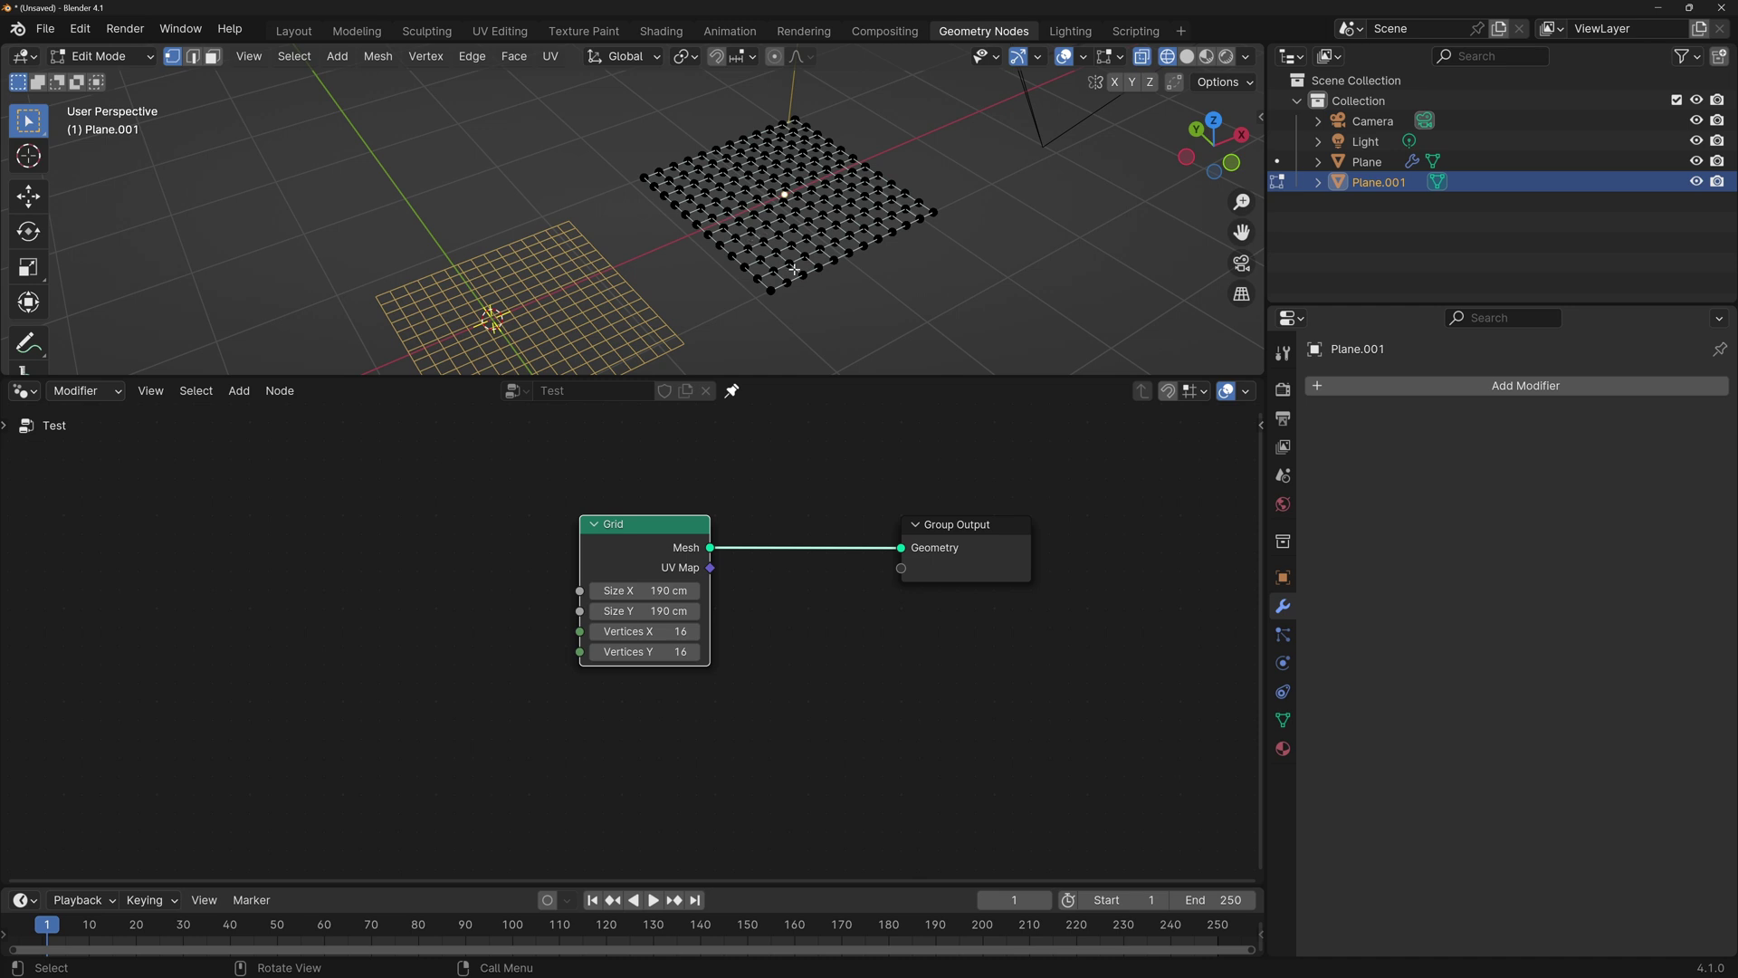
Step: Select the vertex row along one outer edge of the second plane and extrude it 18.182 cm along X
shift+middle_drag(797, 181, 762, 210)
click(764, 145)
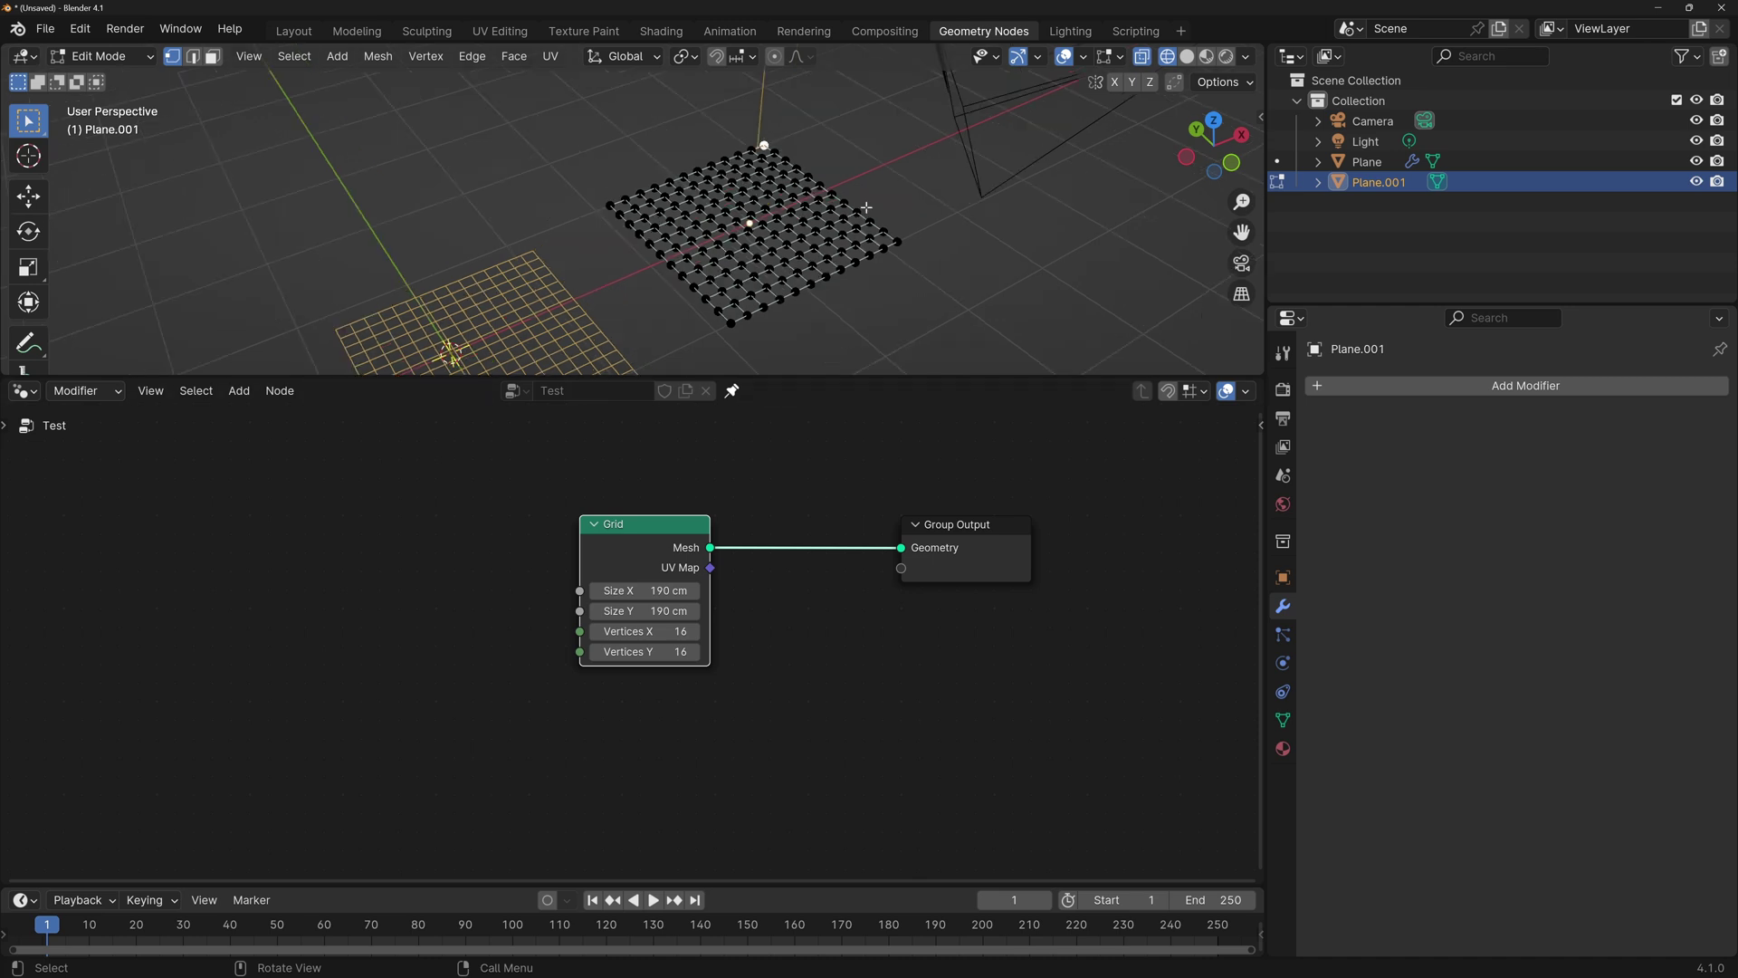
ctrl+click(907, 250)
key(g)
click(913, 254)
scroll(913, 255, up, 3)
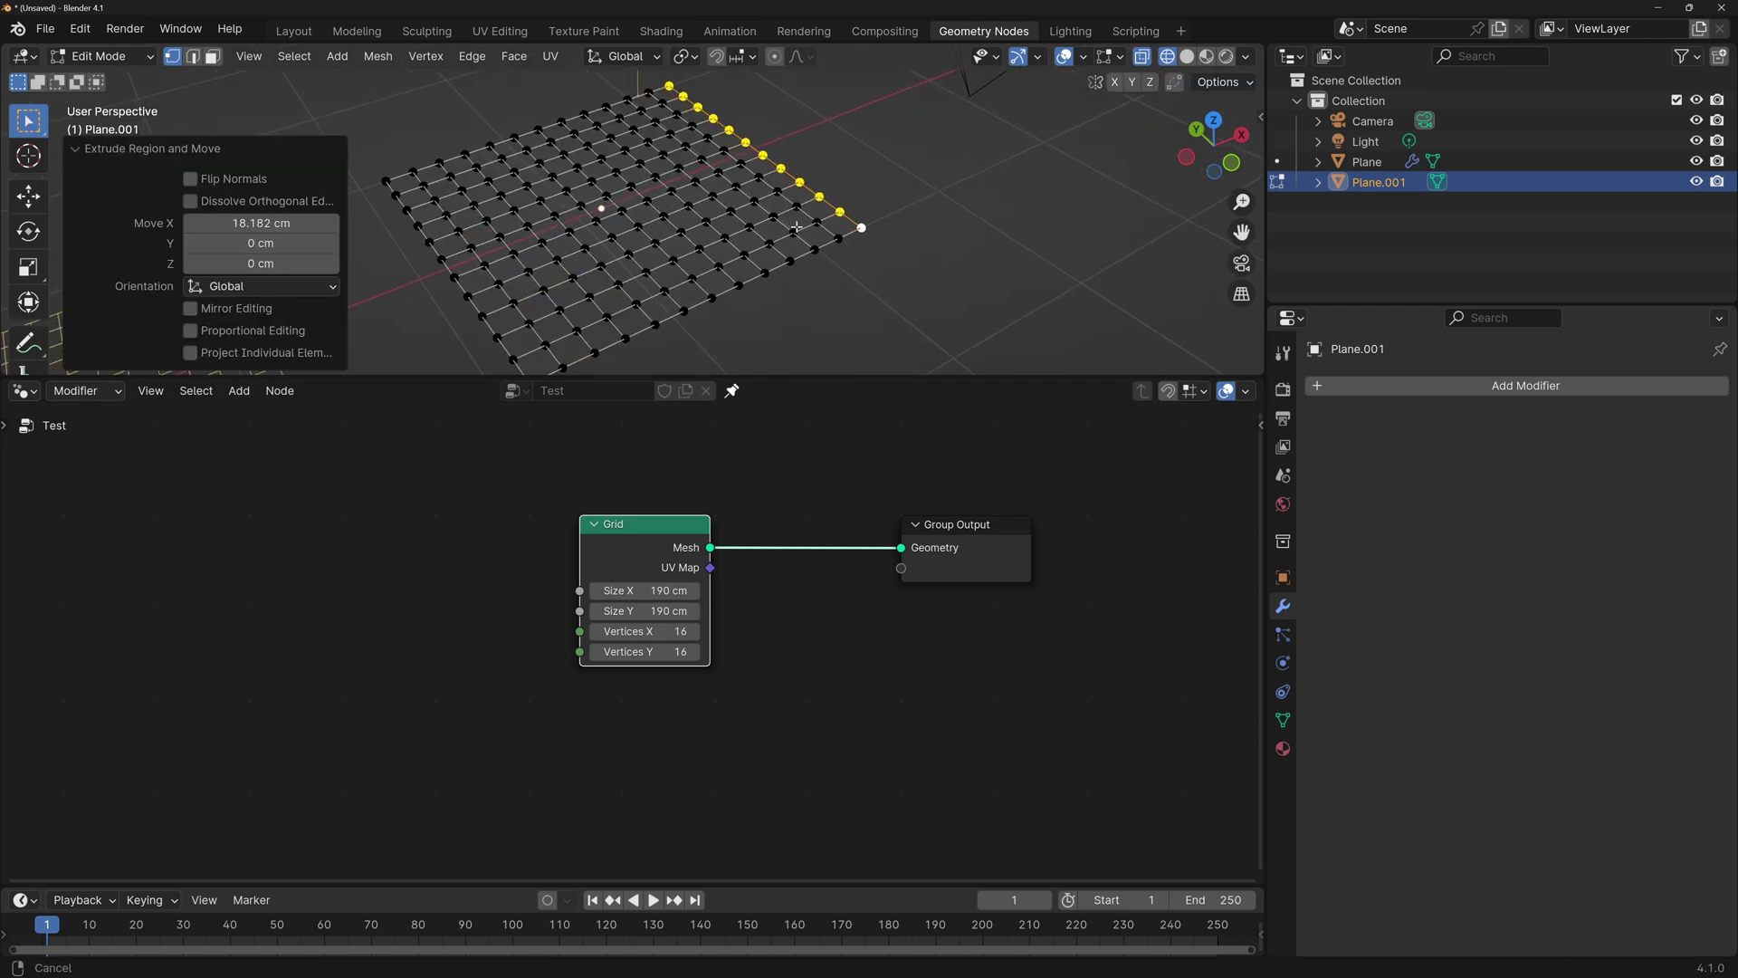
Step: Scale the second plane's entire mesh along the X axis and return to Object Mode
key(a)
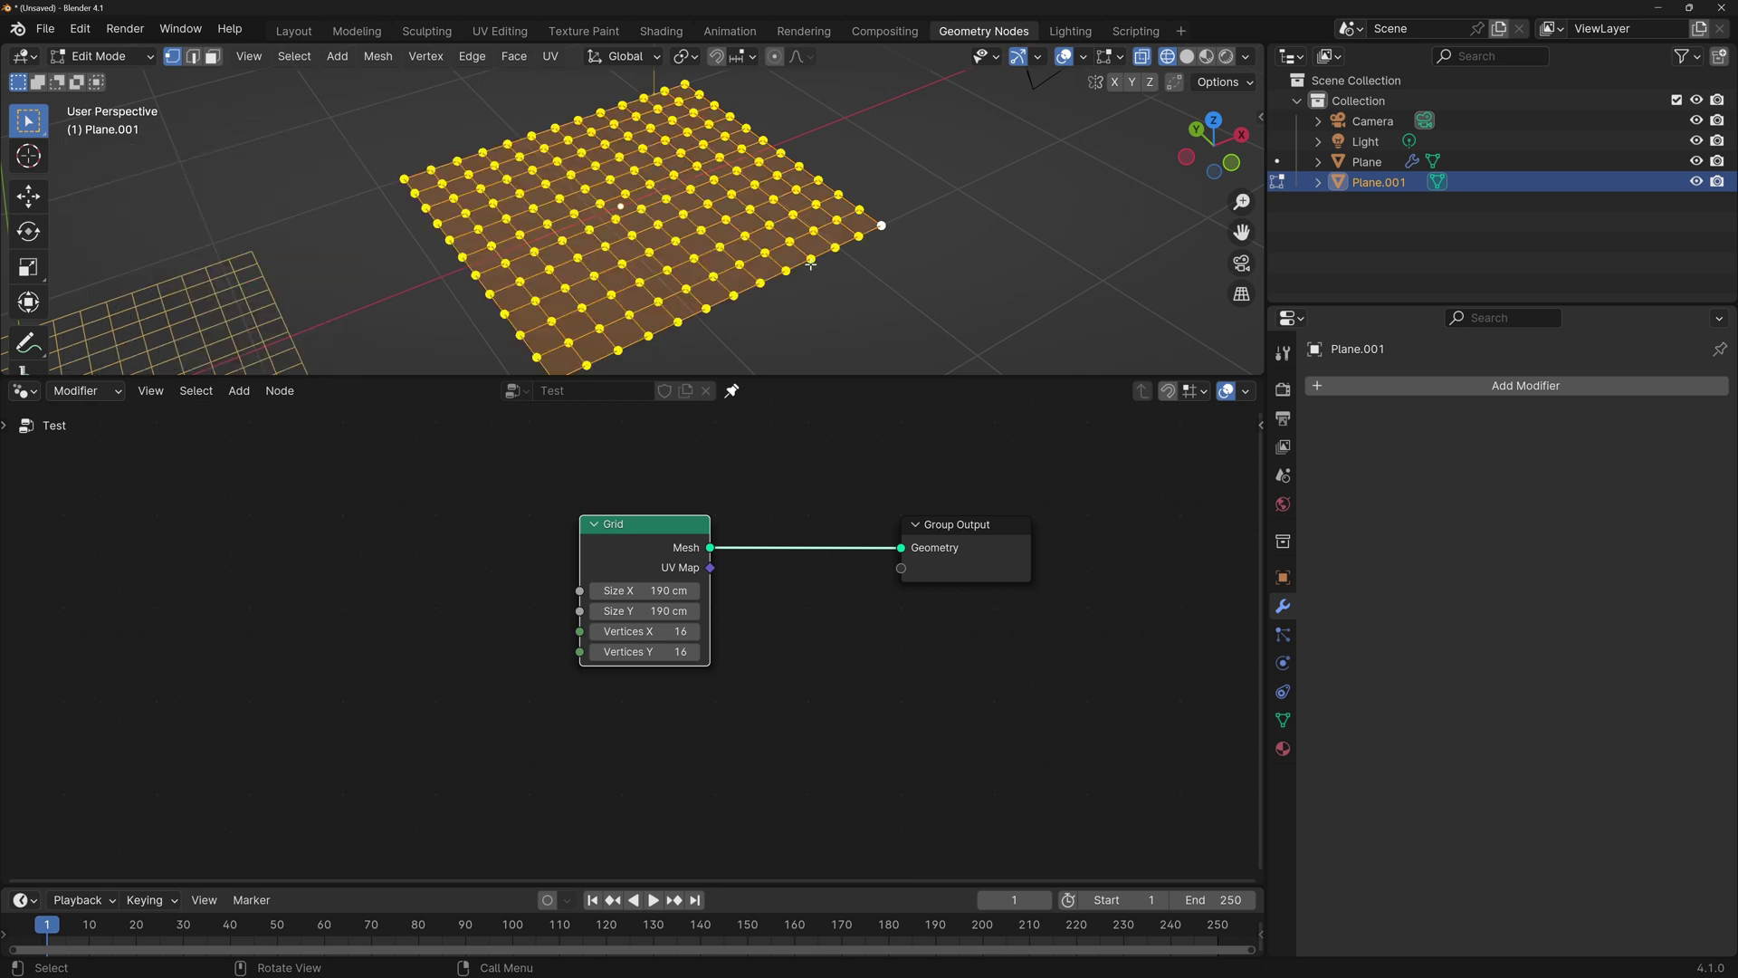
key(s)
key(x)
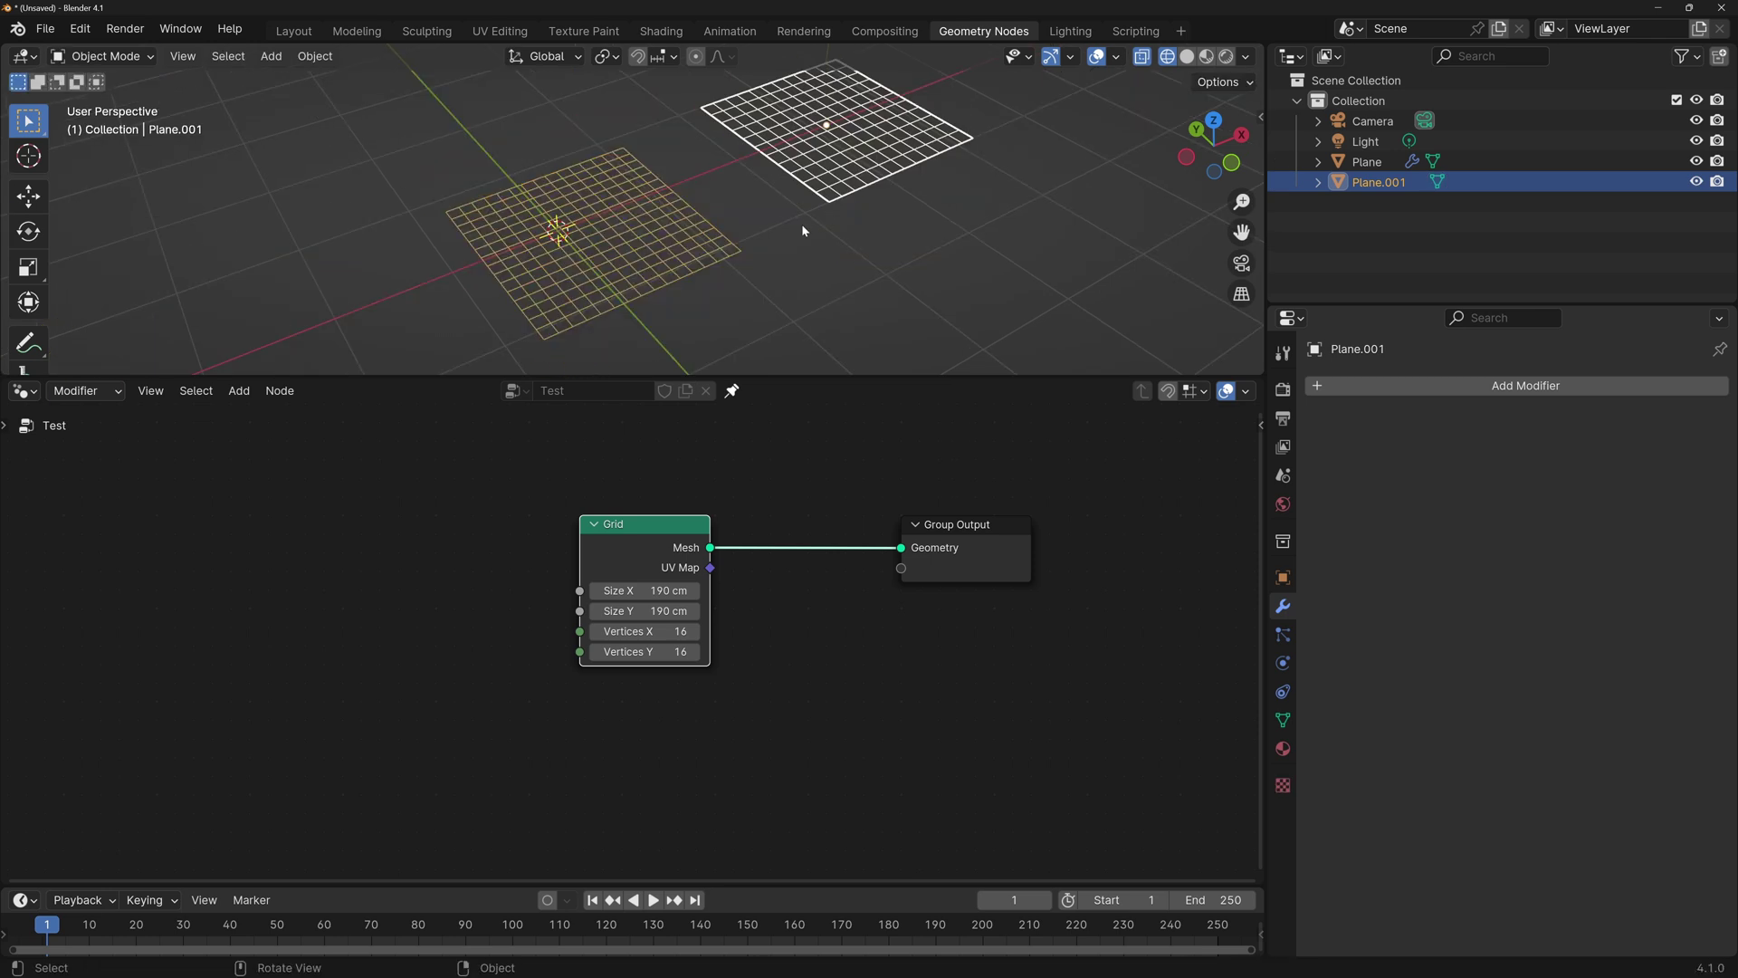
Step: Select the plane with the geometry nodes modifier and set the Grid node's Vertices X to 18
click(741, 220)
scroll(691, 269, up, 2)
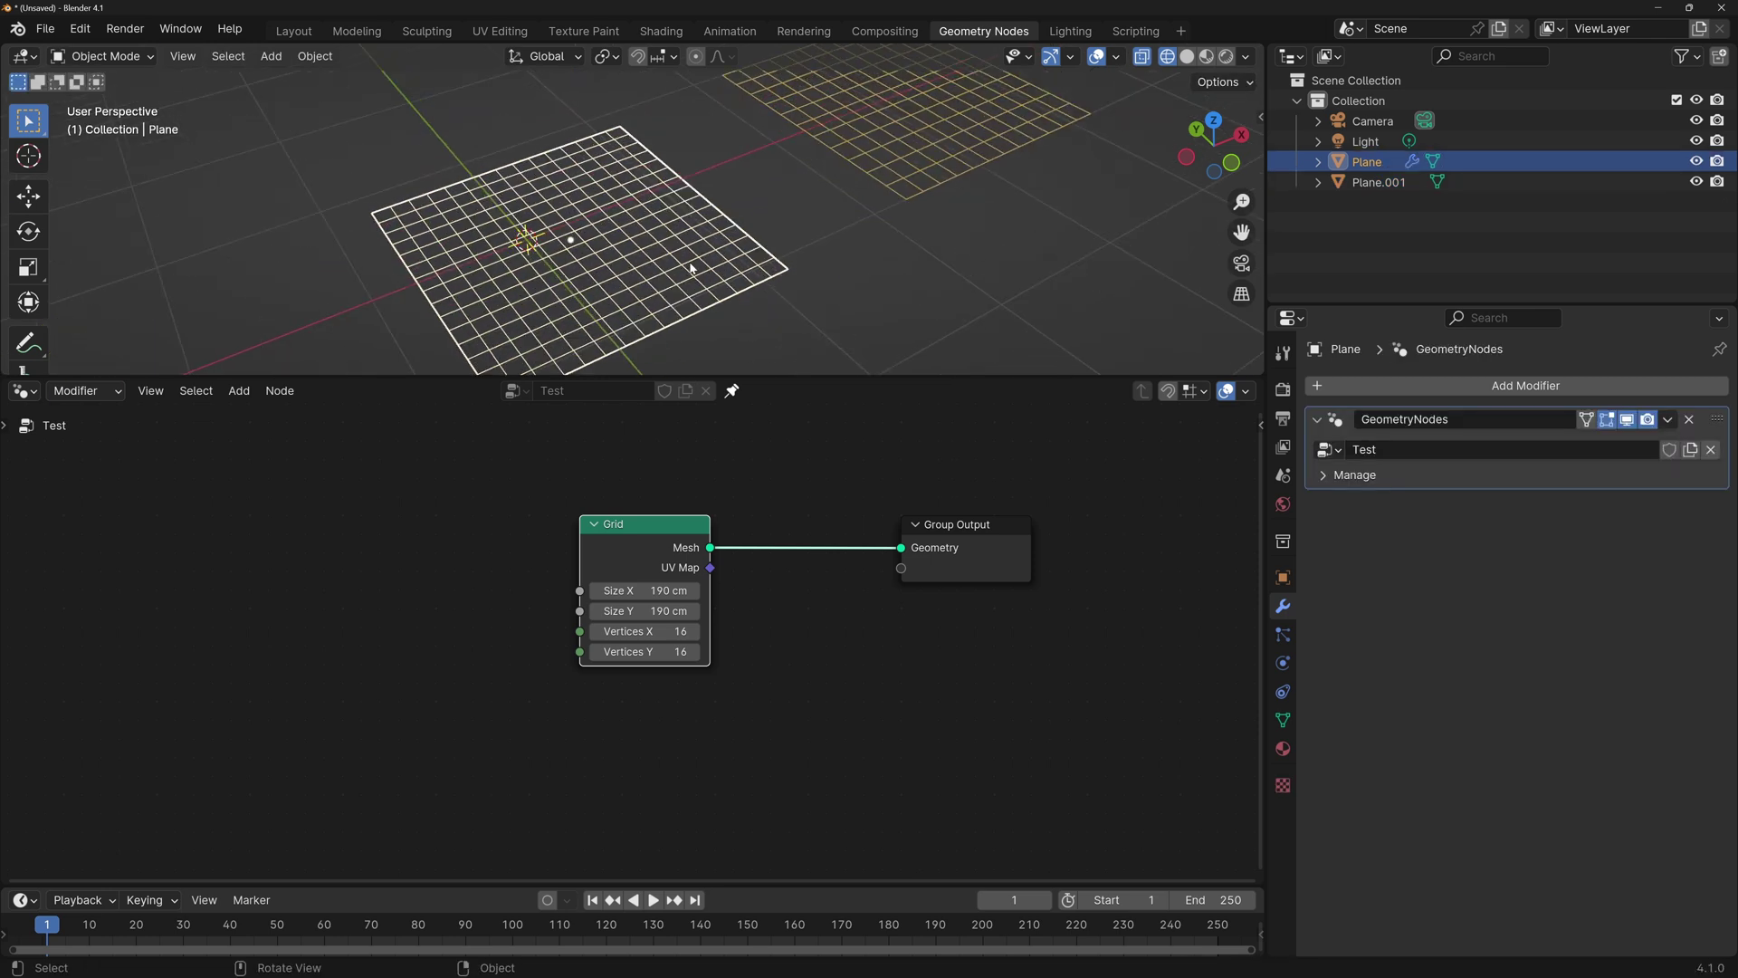
mouse_move(616, 631)
mouse_down()
mouse_move(657, 631)
mouse_move(608, 631)
mouse_up()
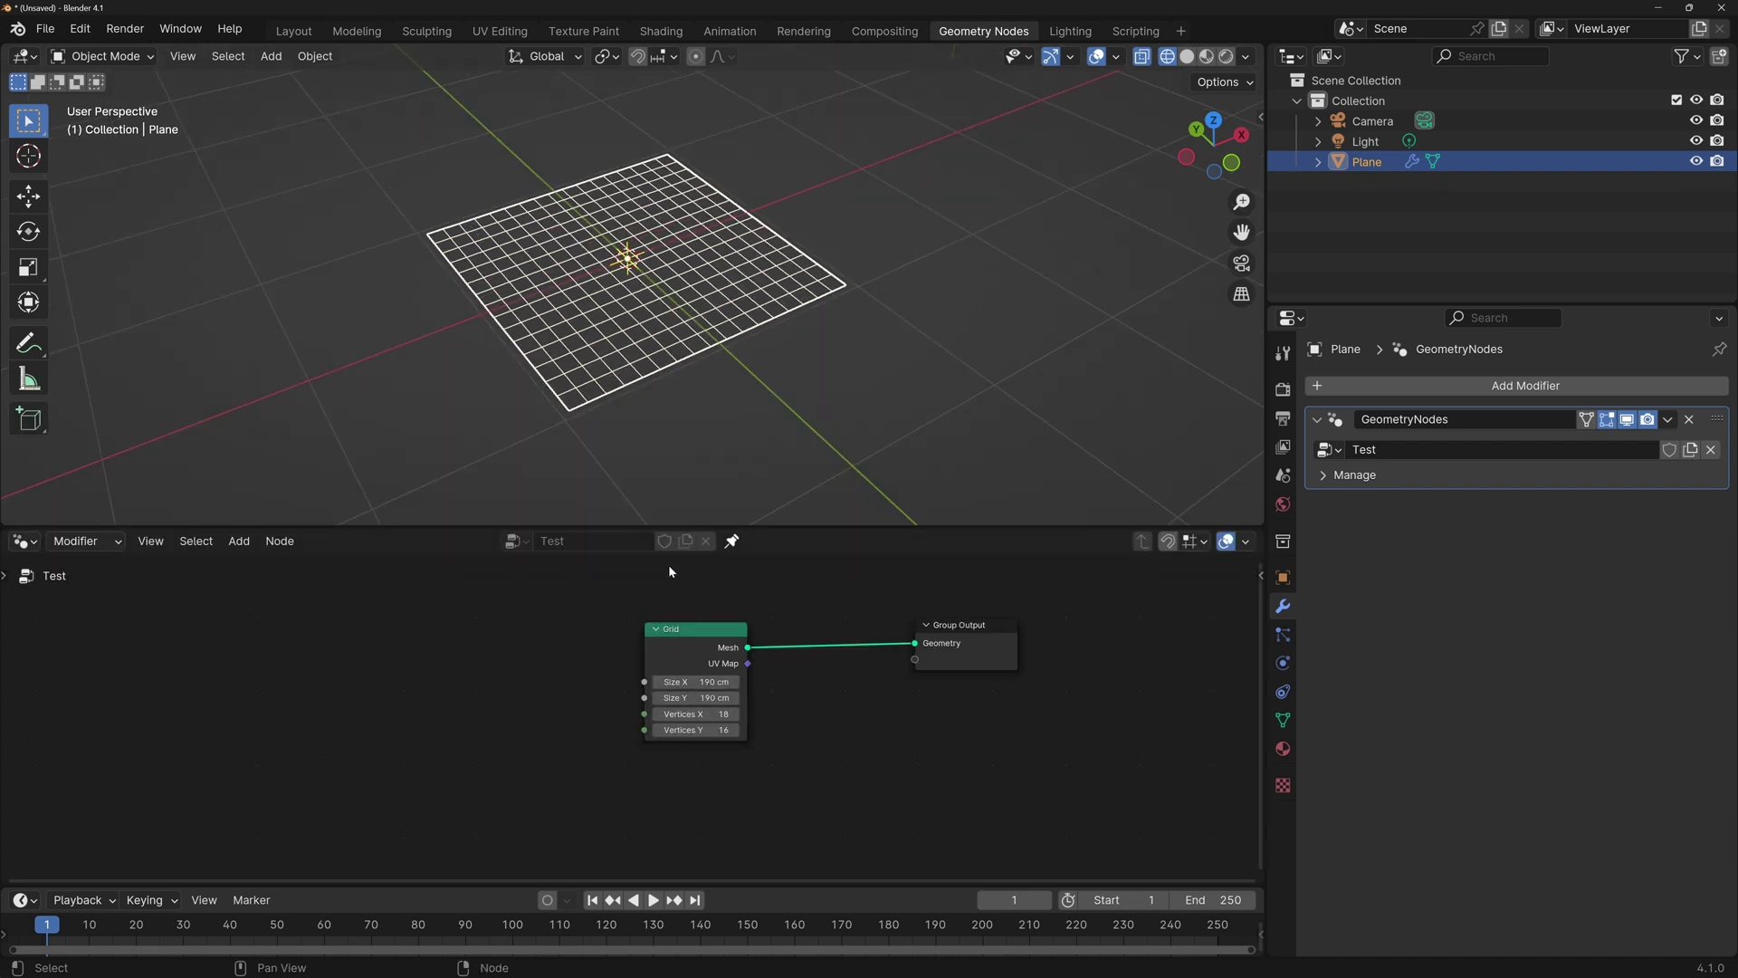
Step: Find the Cube mesh primitive by searching for "cube" and place its node below the link between Grid and Group Output
key(shift+a)
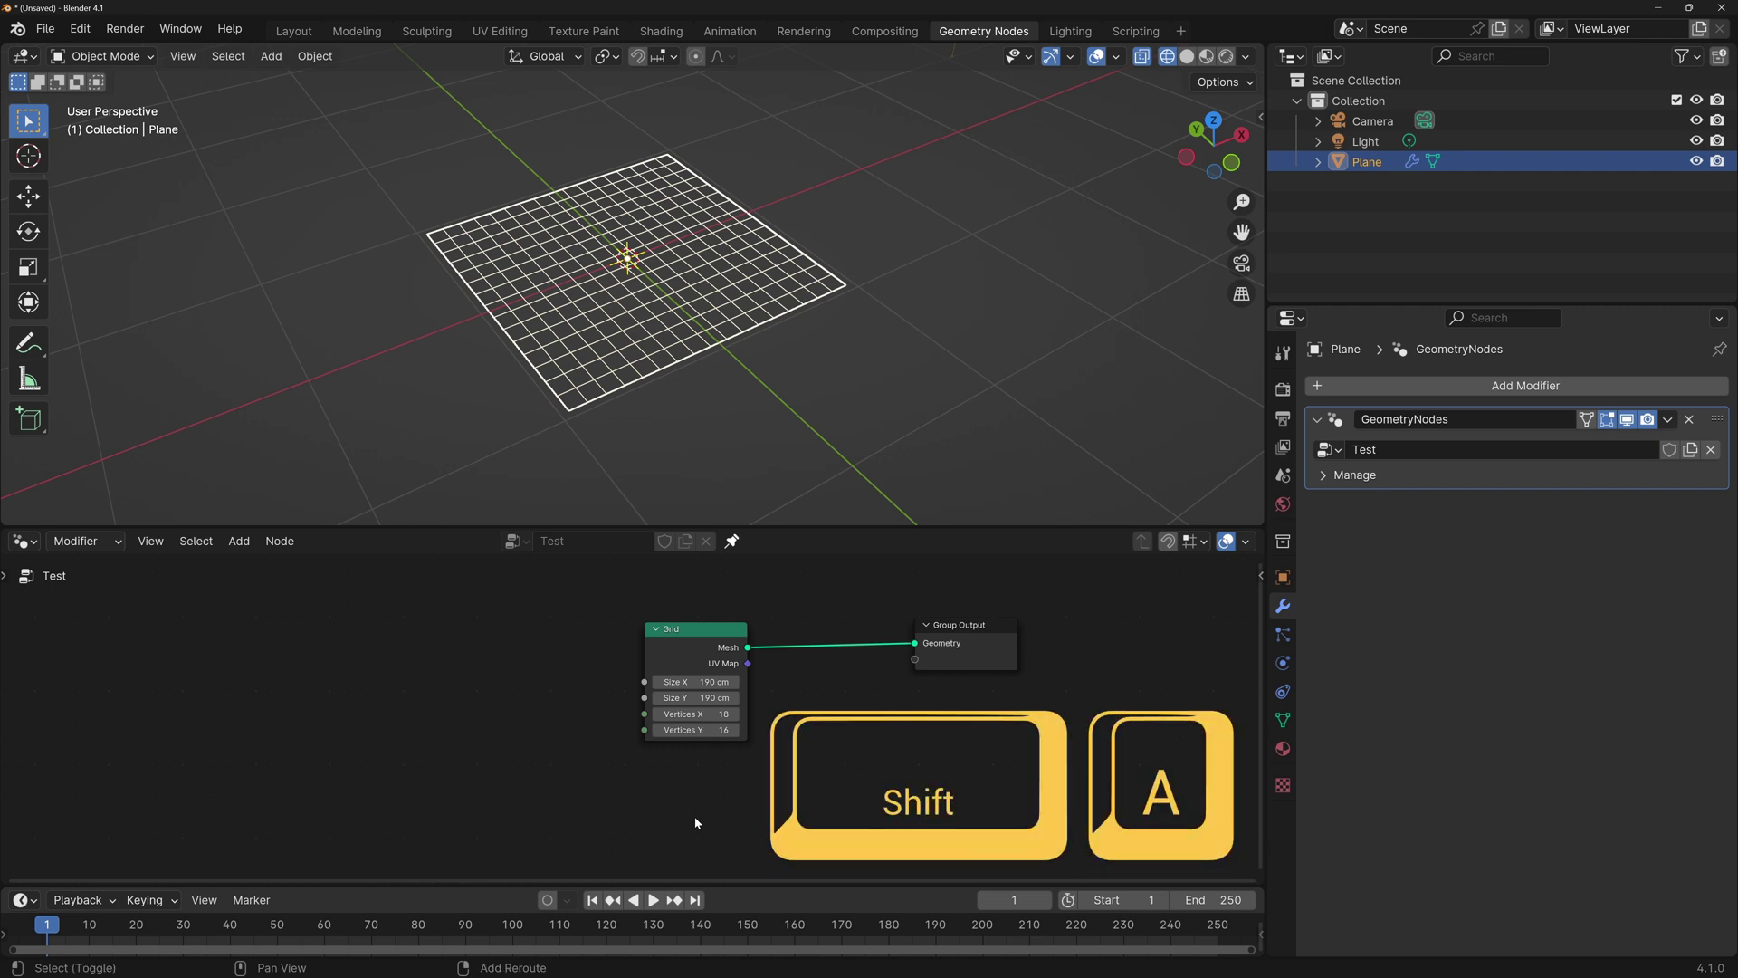
mouse_move(697, 822)
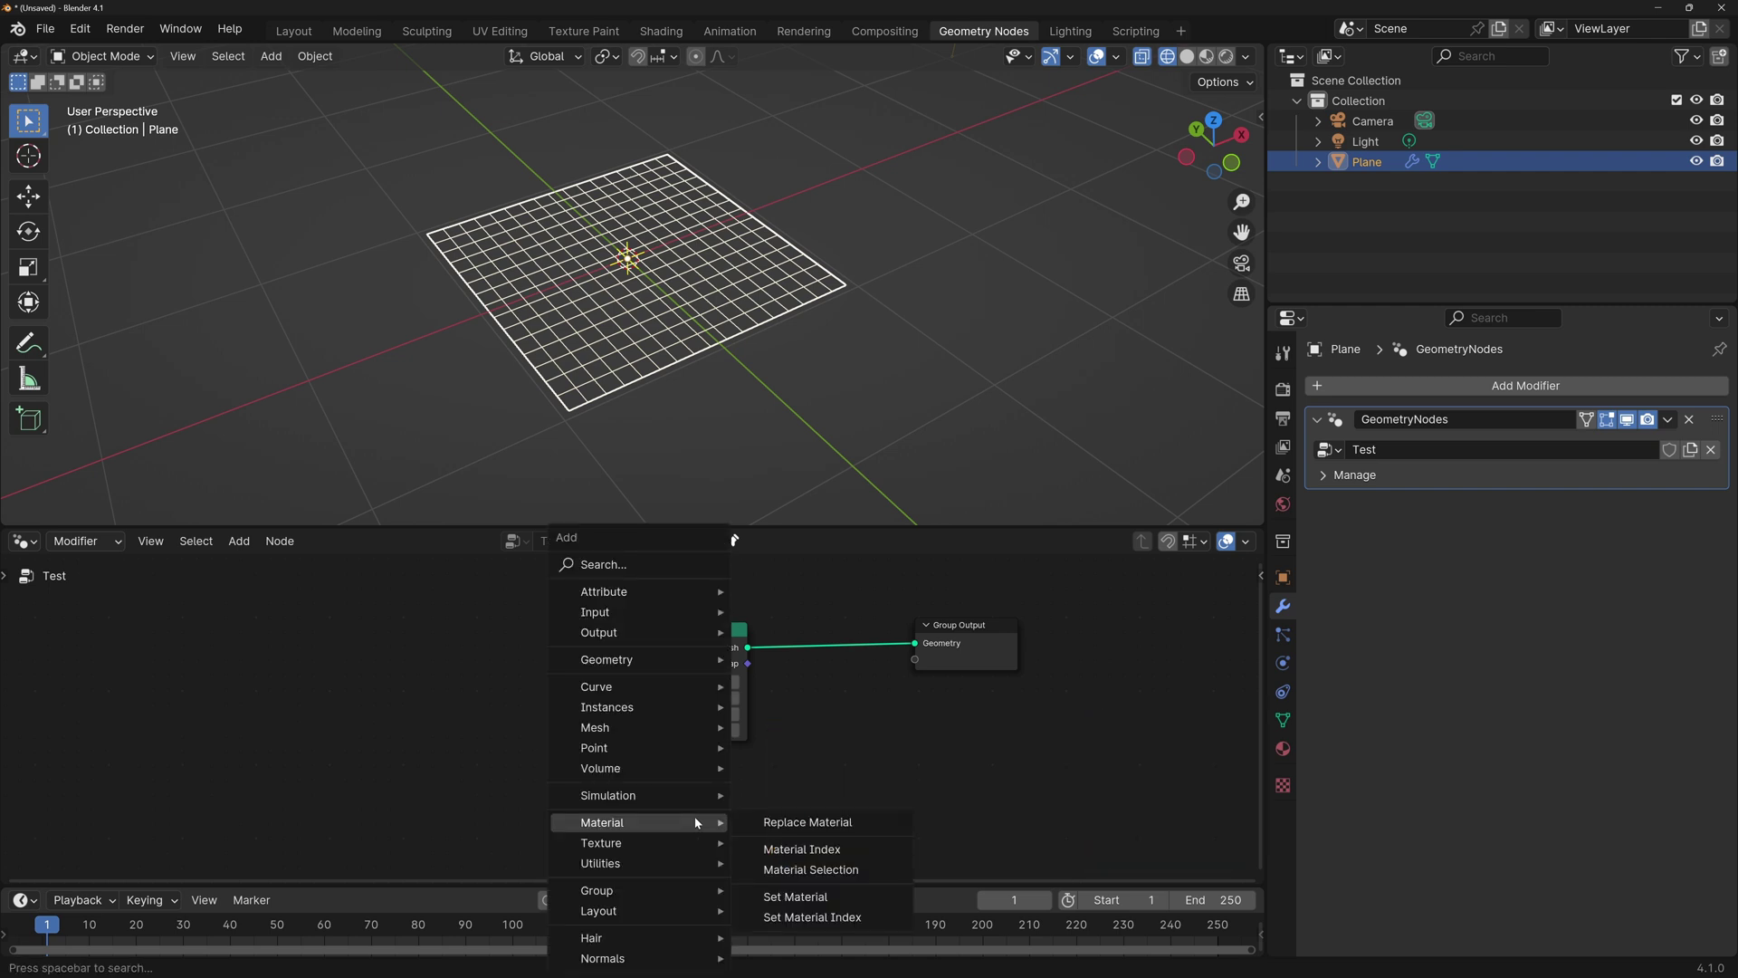
text(cube)
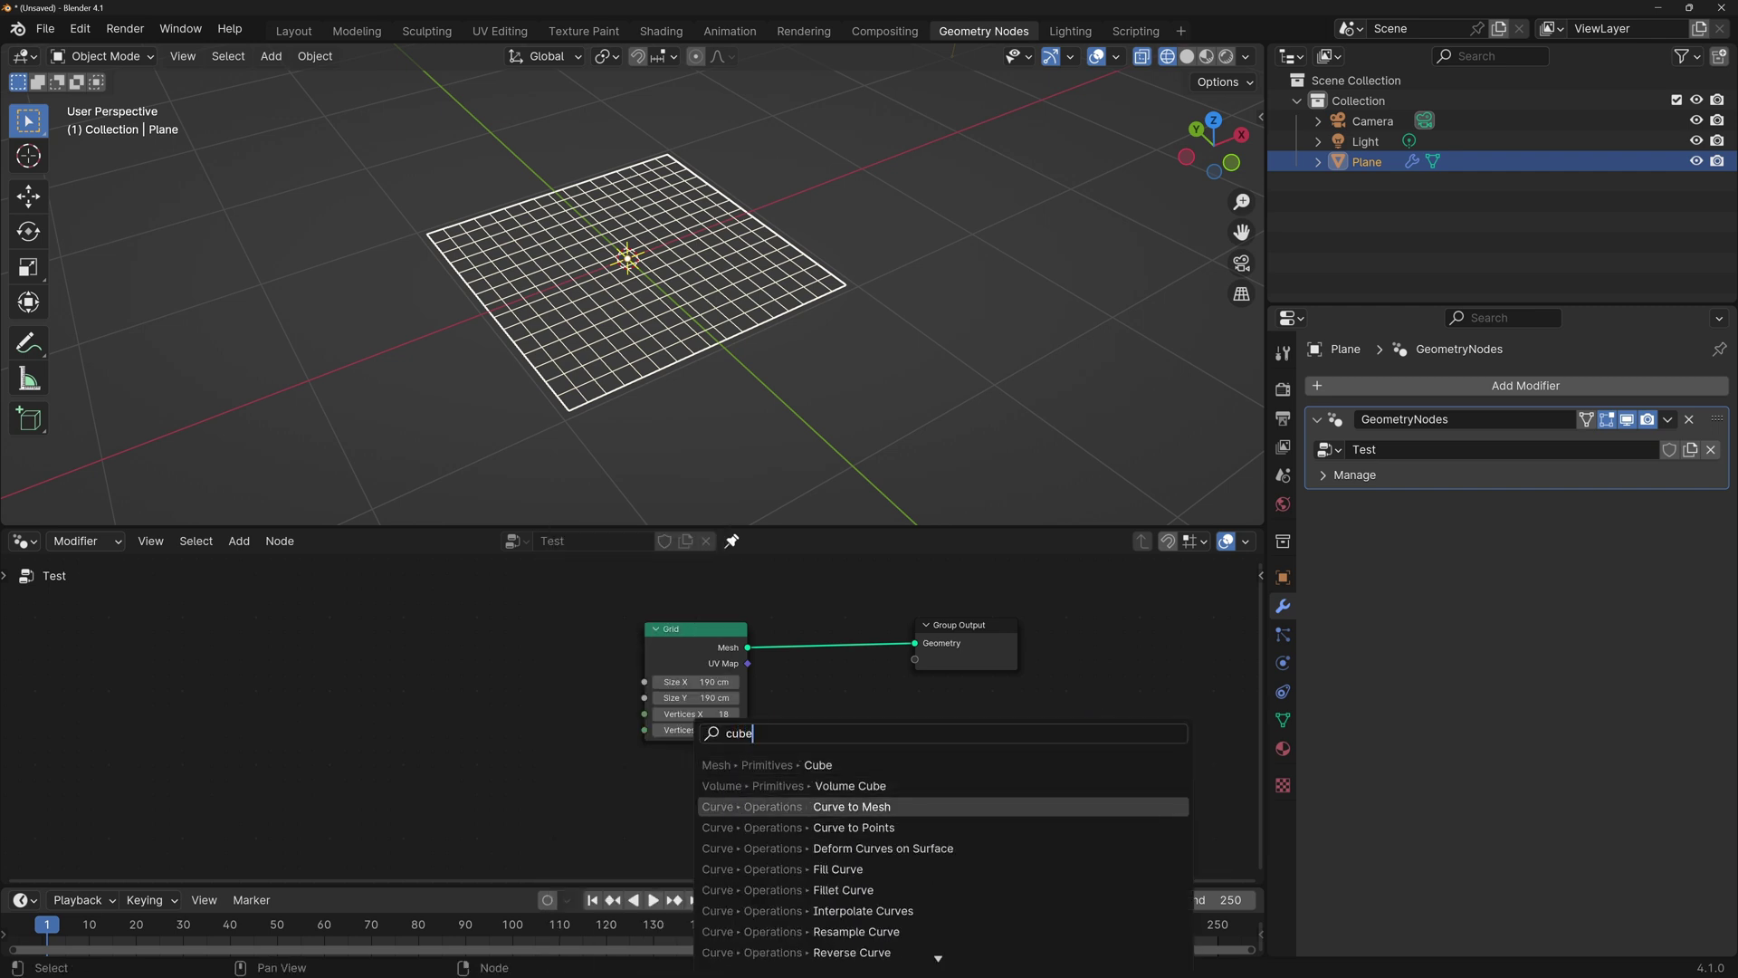
key(Up)
key(Up)
key(Down)
key(Down)
key(Up)
key(Up)
key(Return)
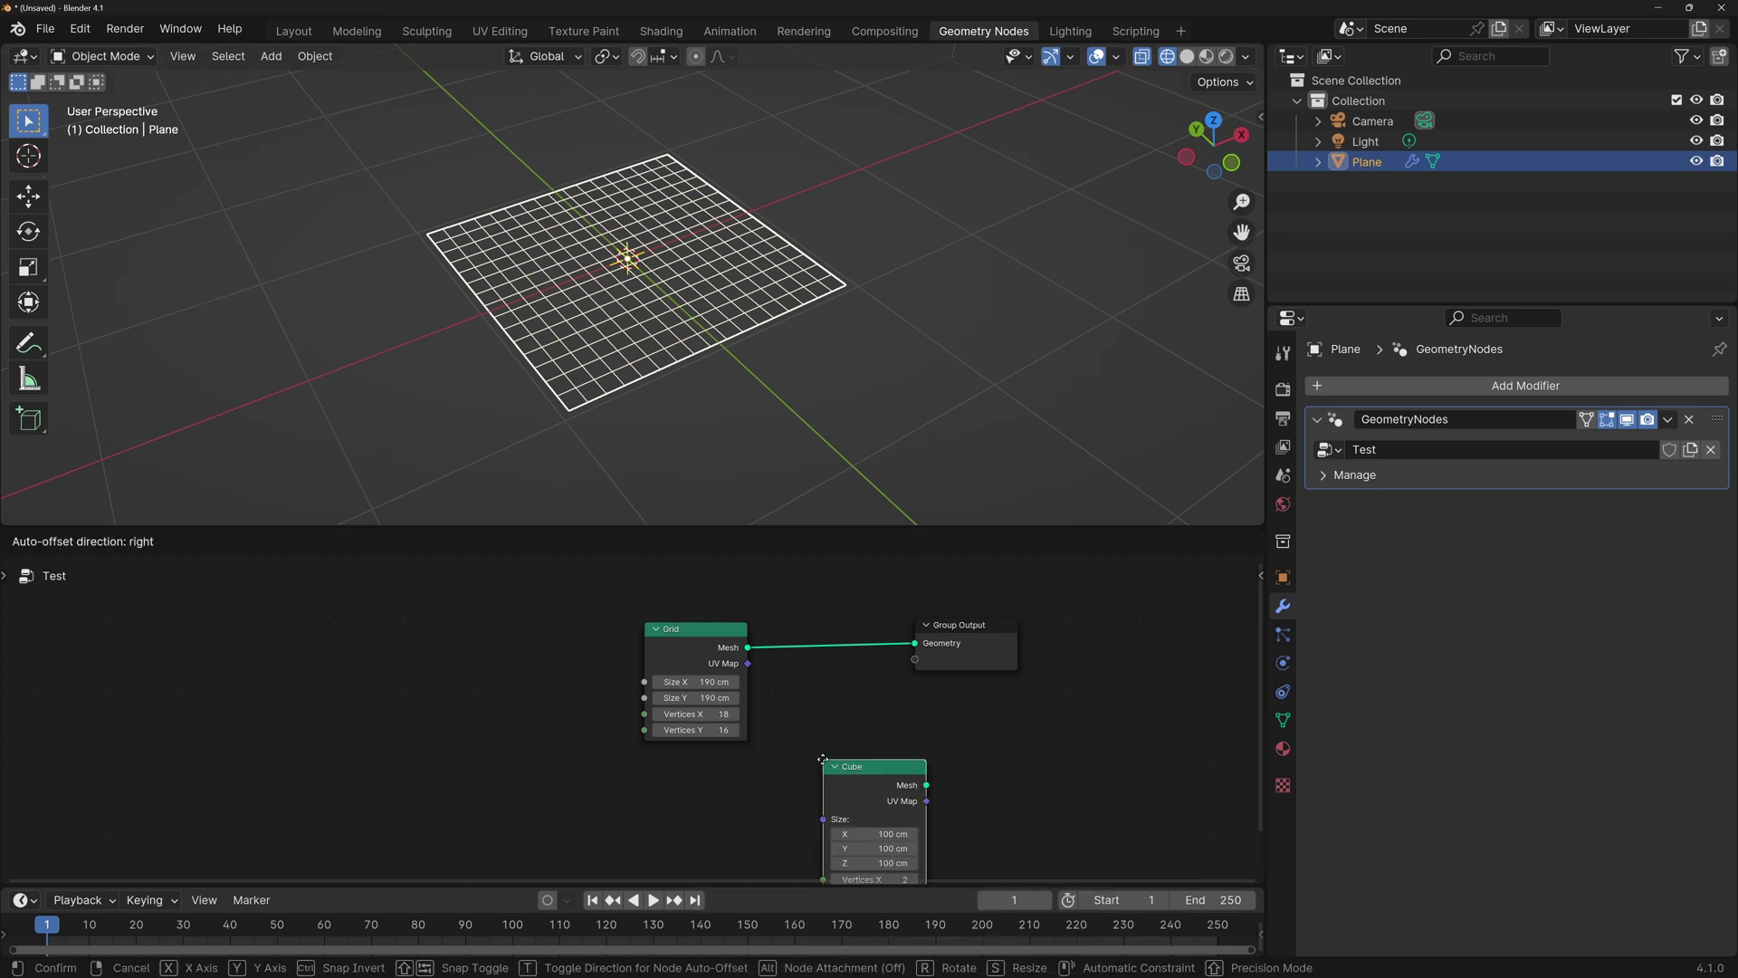
click(811, 751)
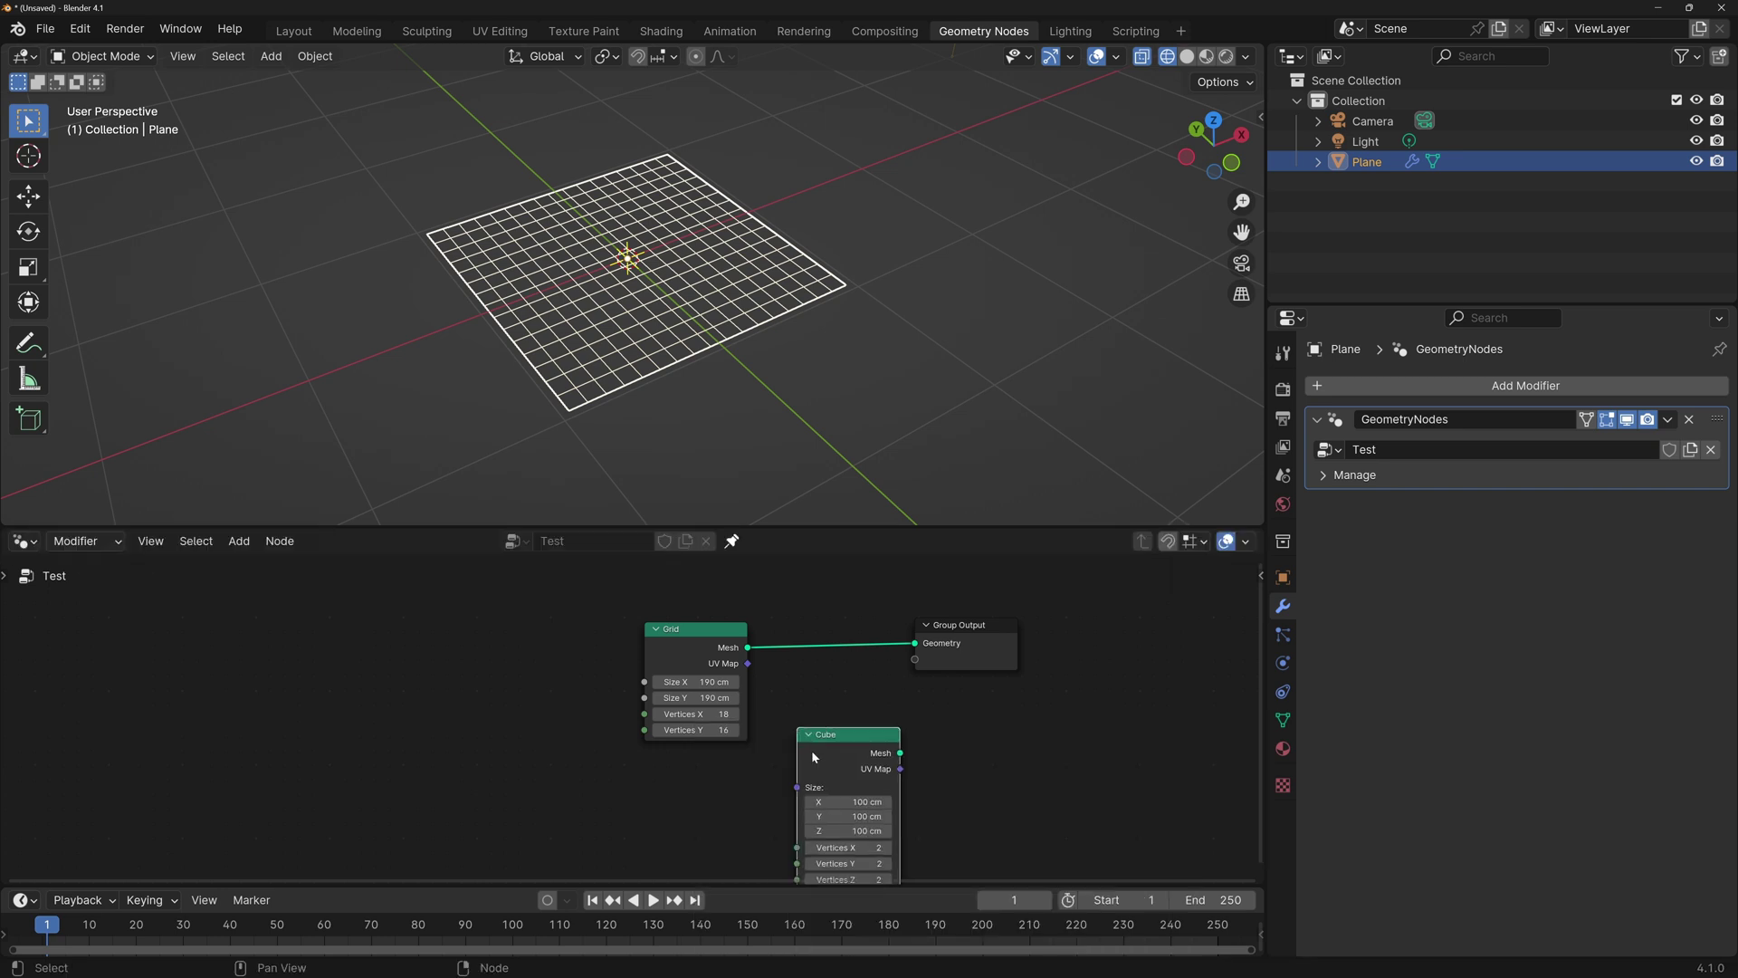
Step: Add a Transform Geometry node from the geometry operations and place it between the Grid and Group Output nodes
key(shift+a)
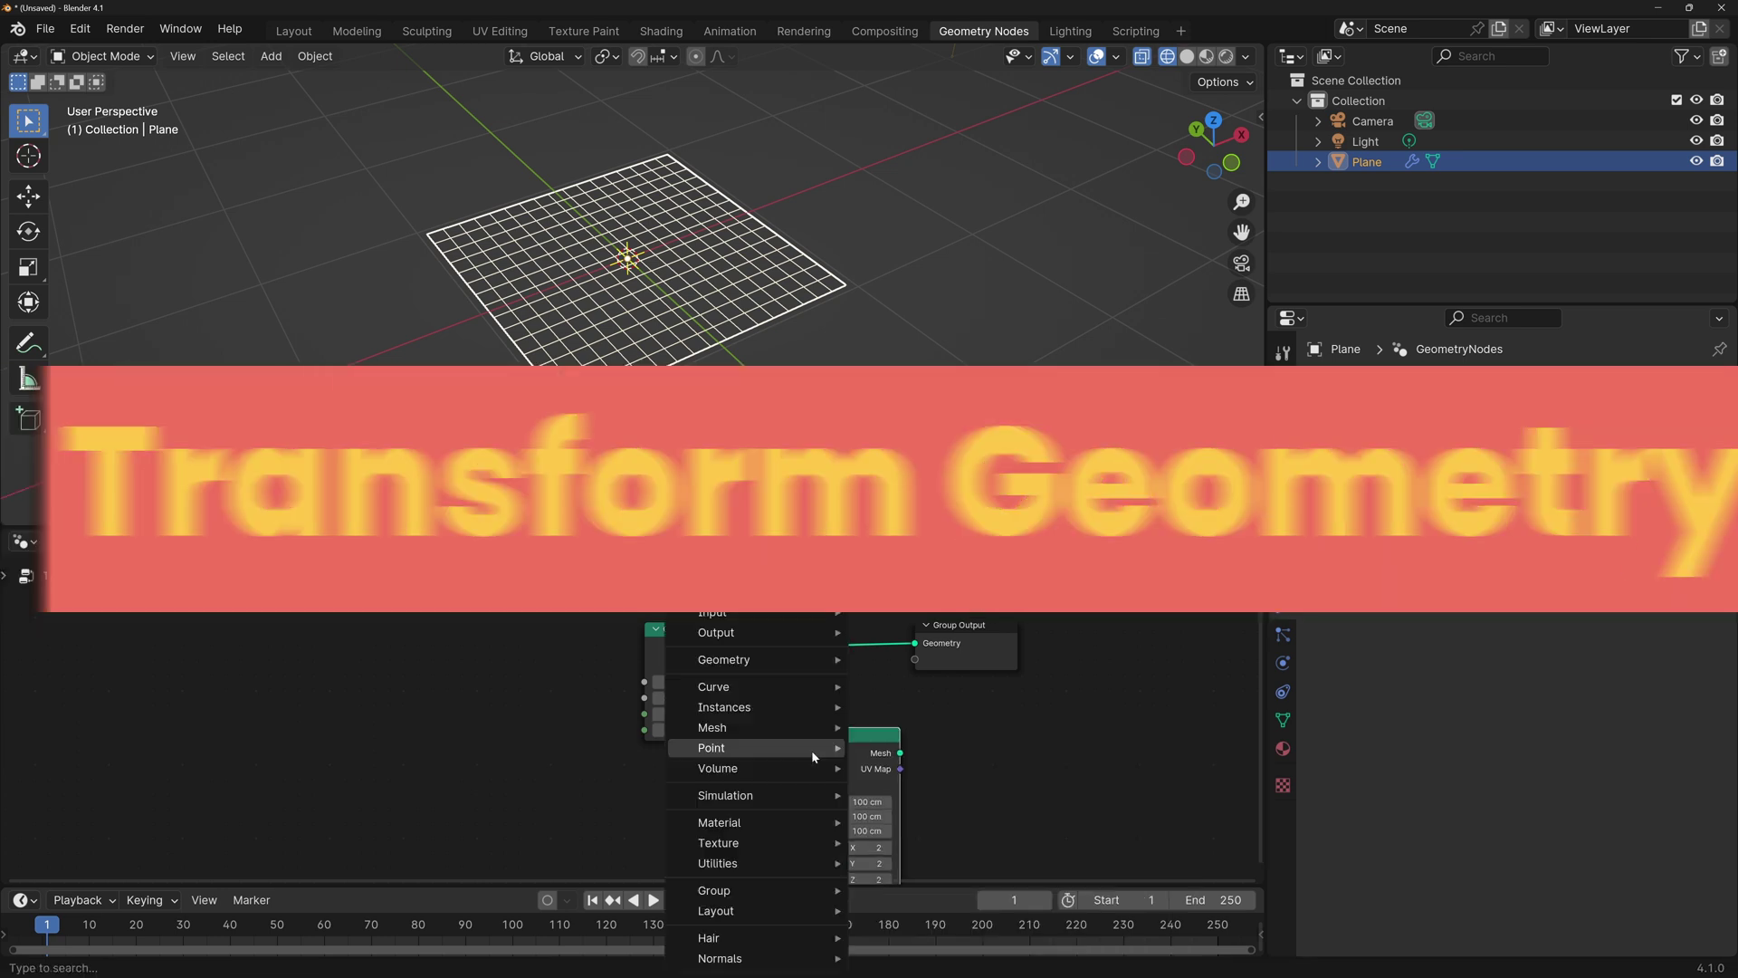
mouse_move(797, 659)
mouse_move(925, 732)
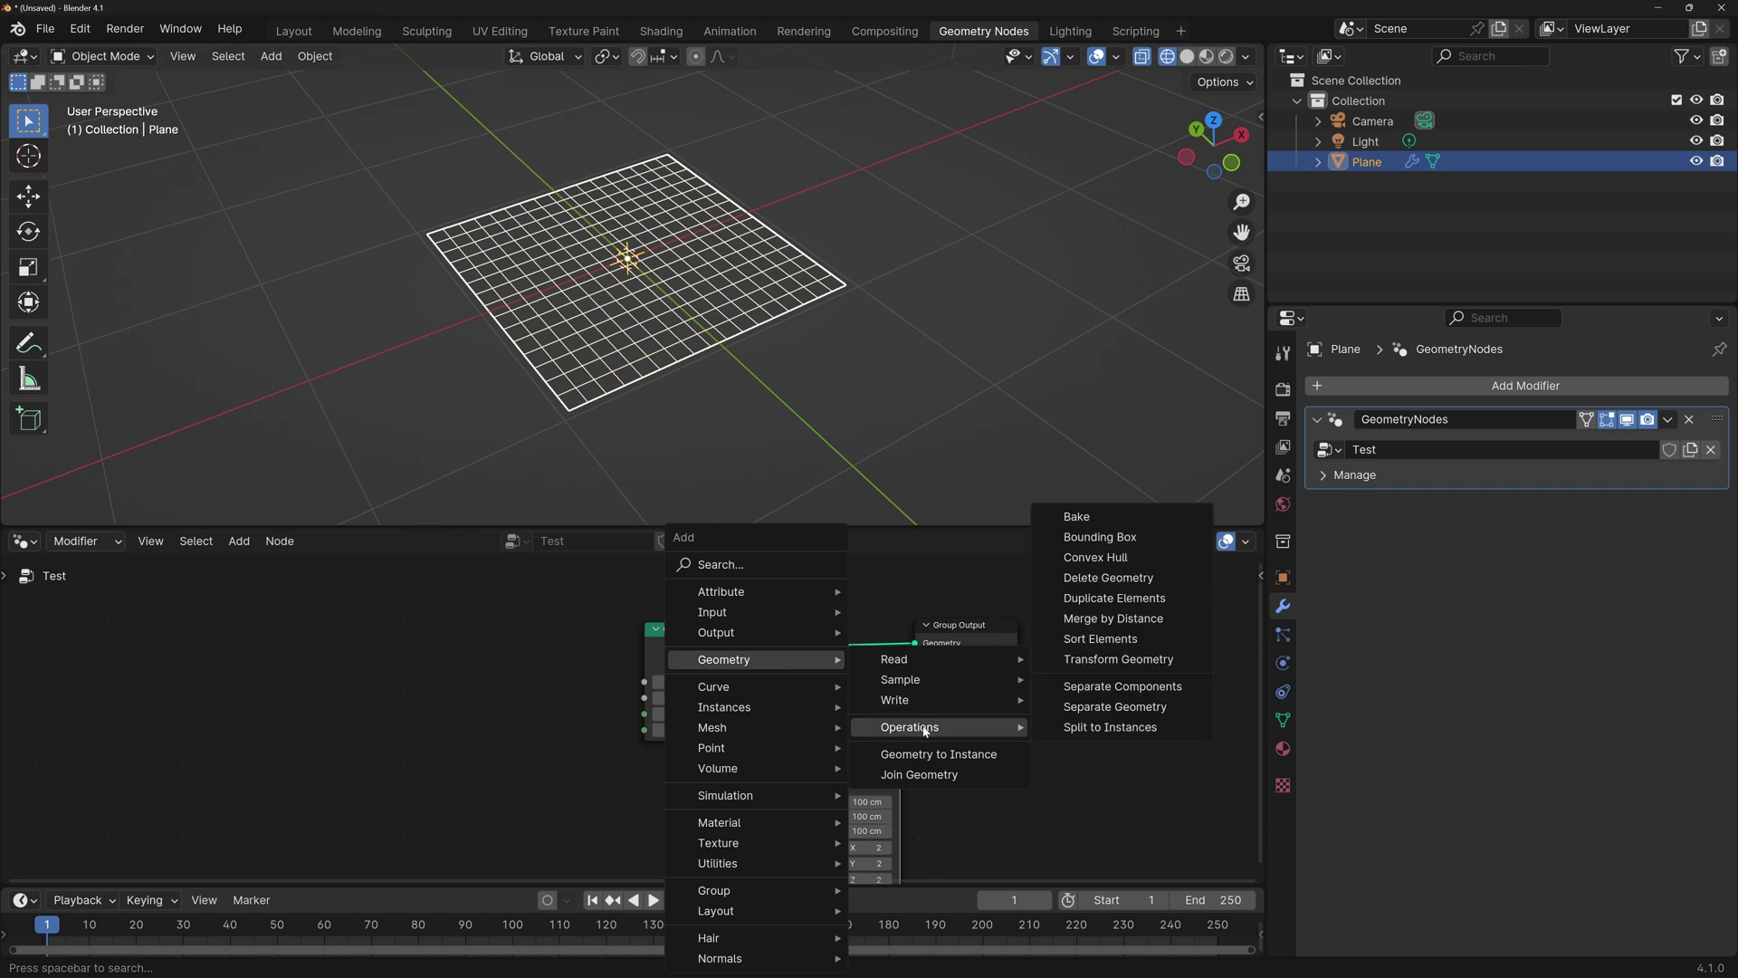
click(1104, 660)
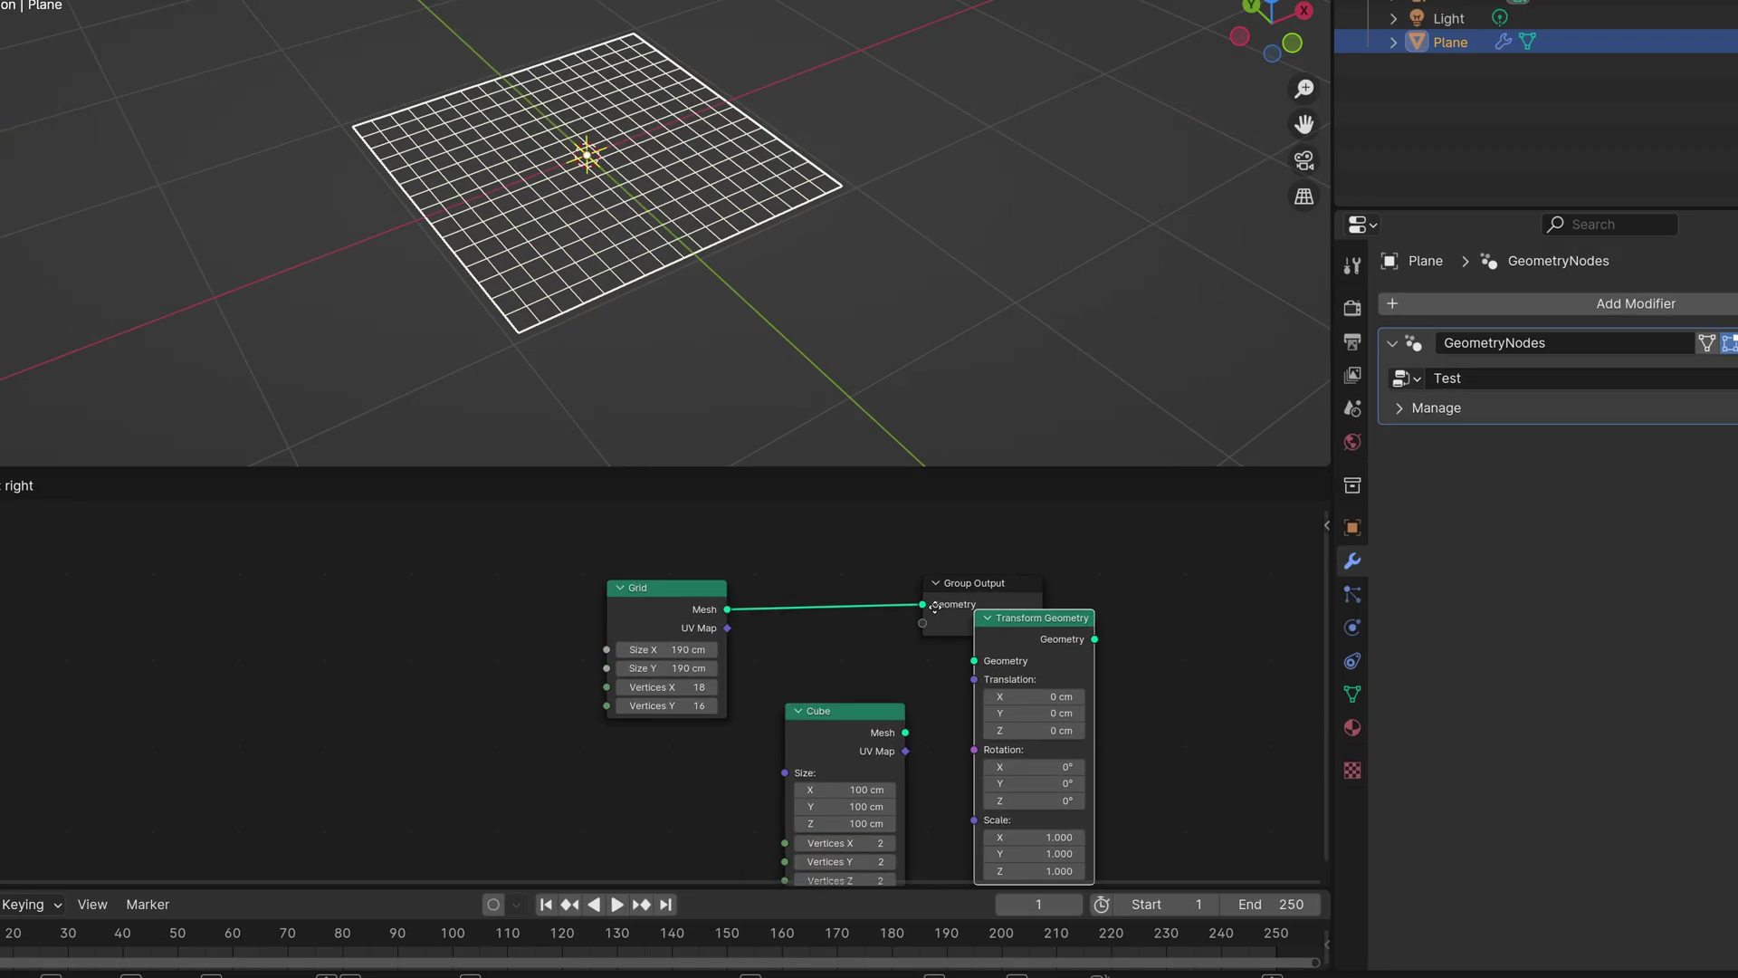
click(815, 638)
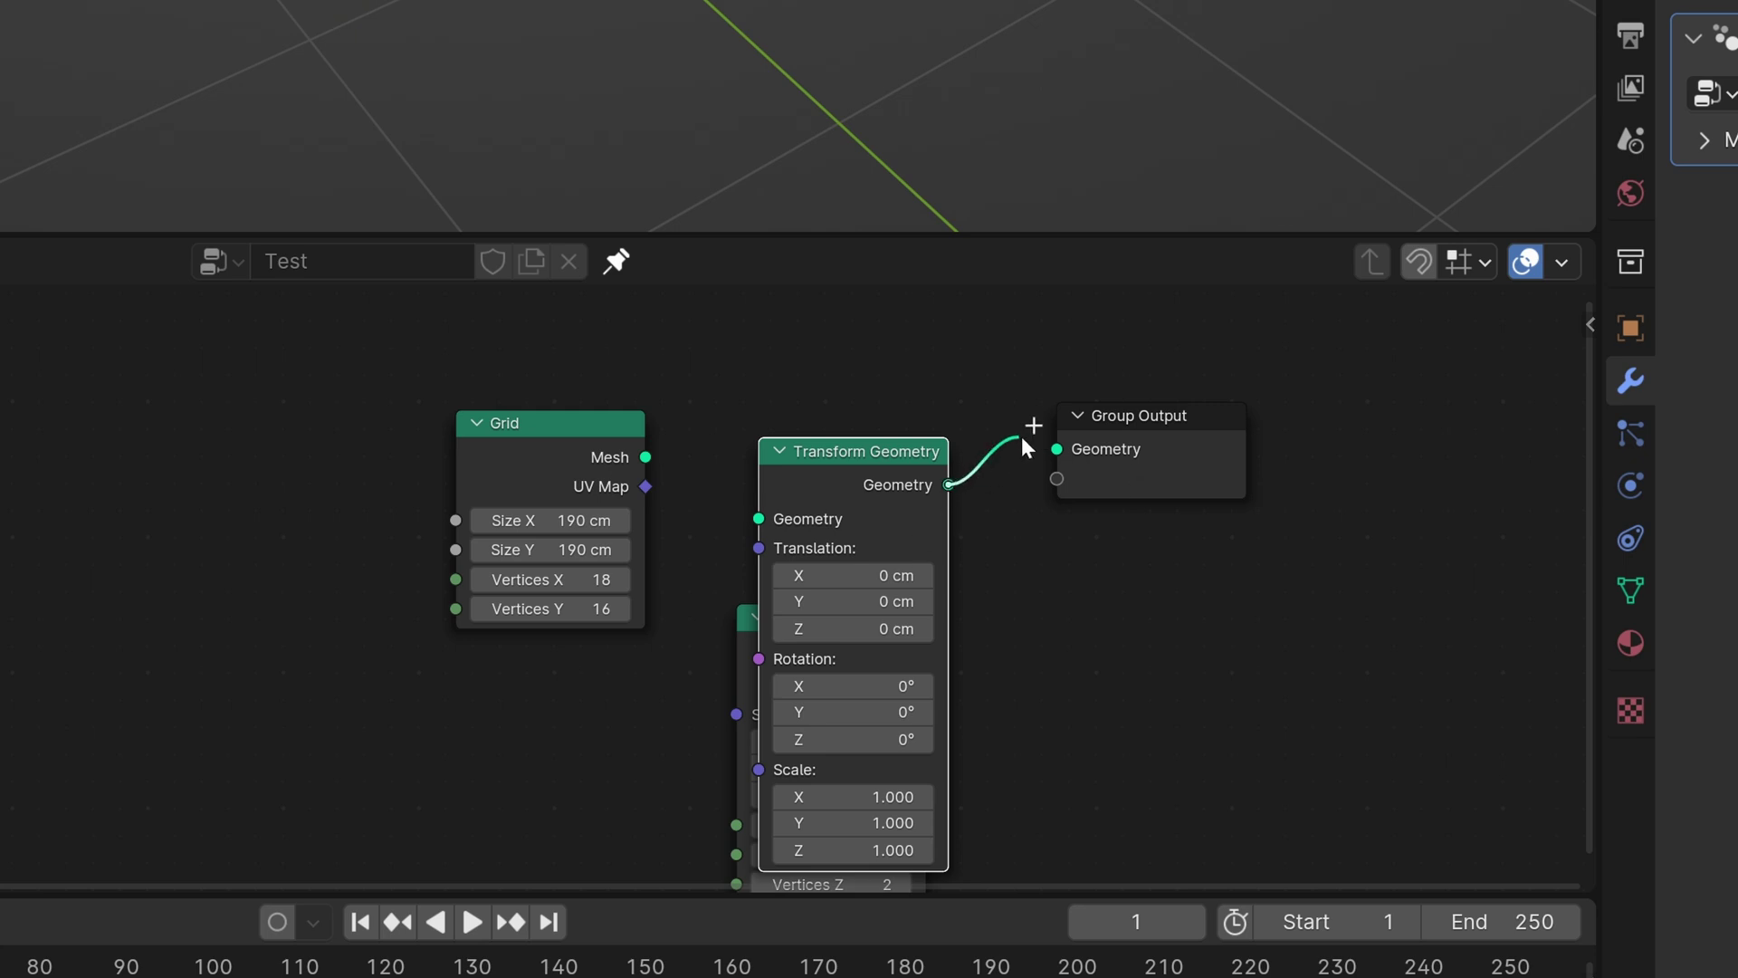
Step: Link the Transform Geometry output to the Group Output's Geometry input and cut that link again
drag(1023, 438, 1055, 449)
ctrl+right_drag(1005, 375, 986, 555)
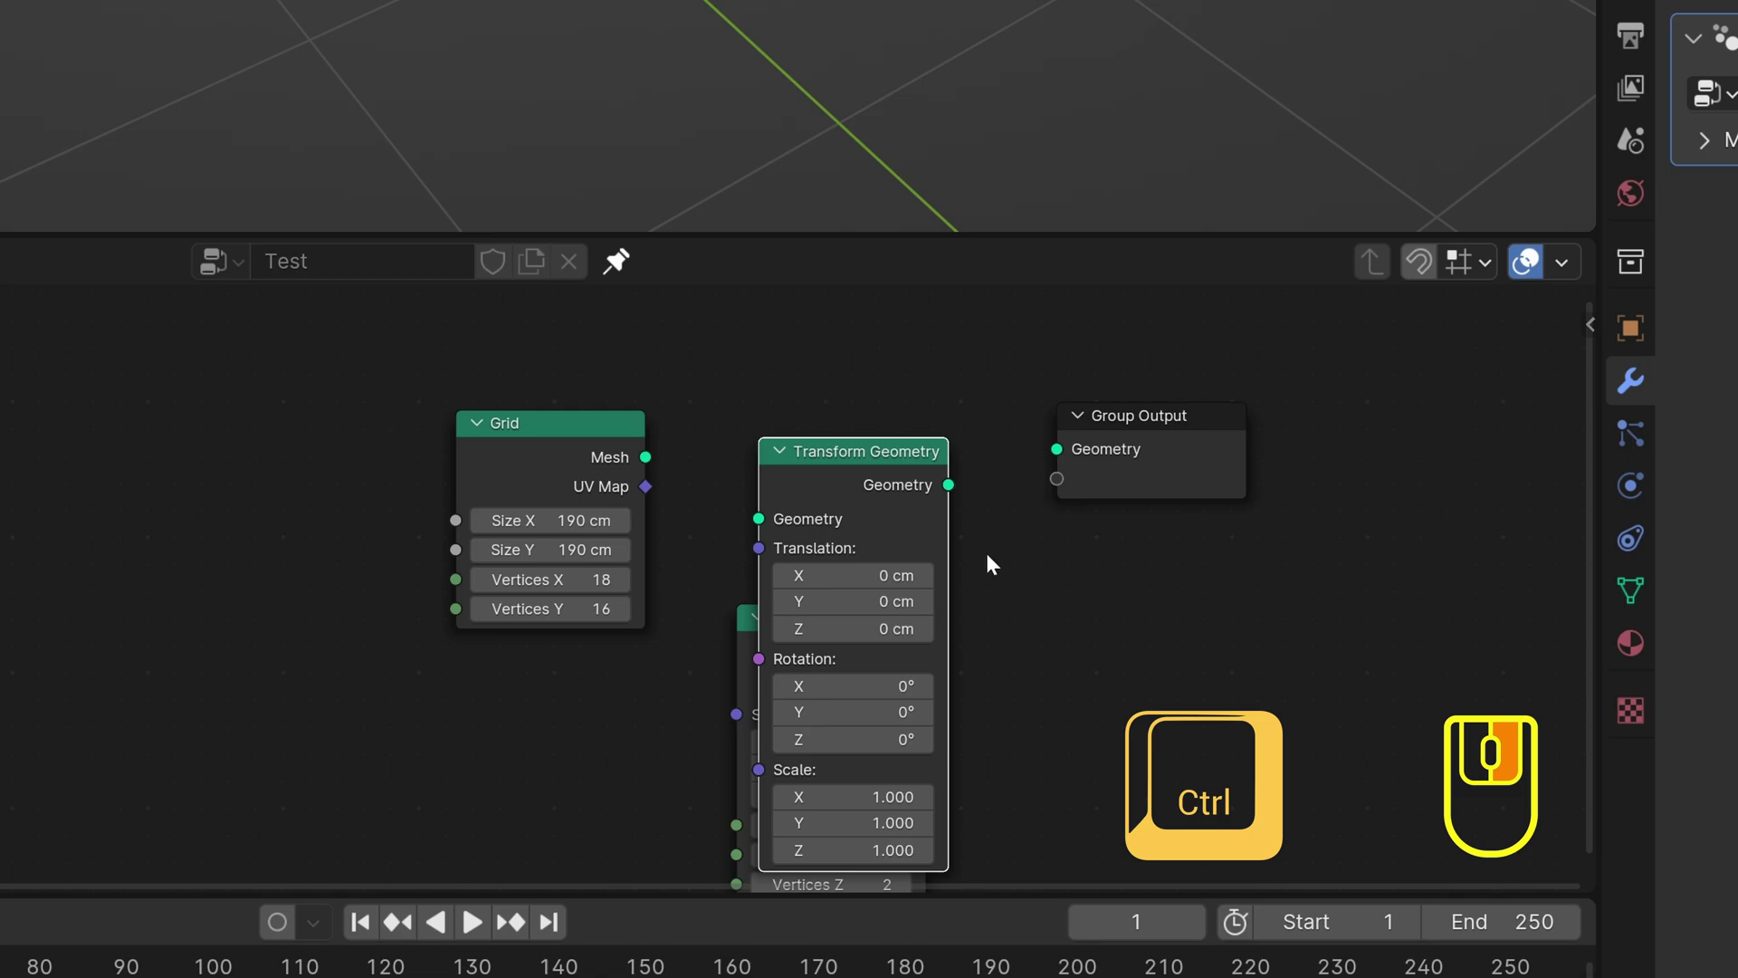
Step: Delete the Grid node and connect the Cube node's Mesh output to the Transform Geometry node's Geometry input
key(g)
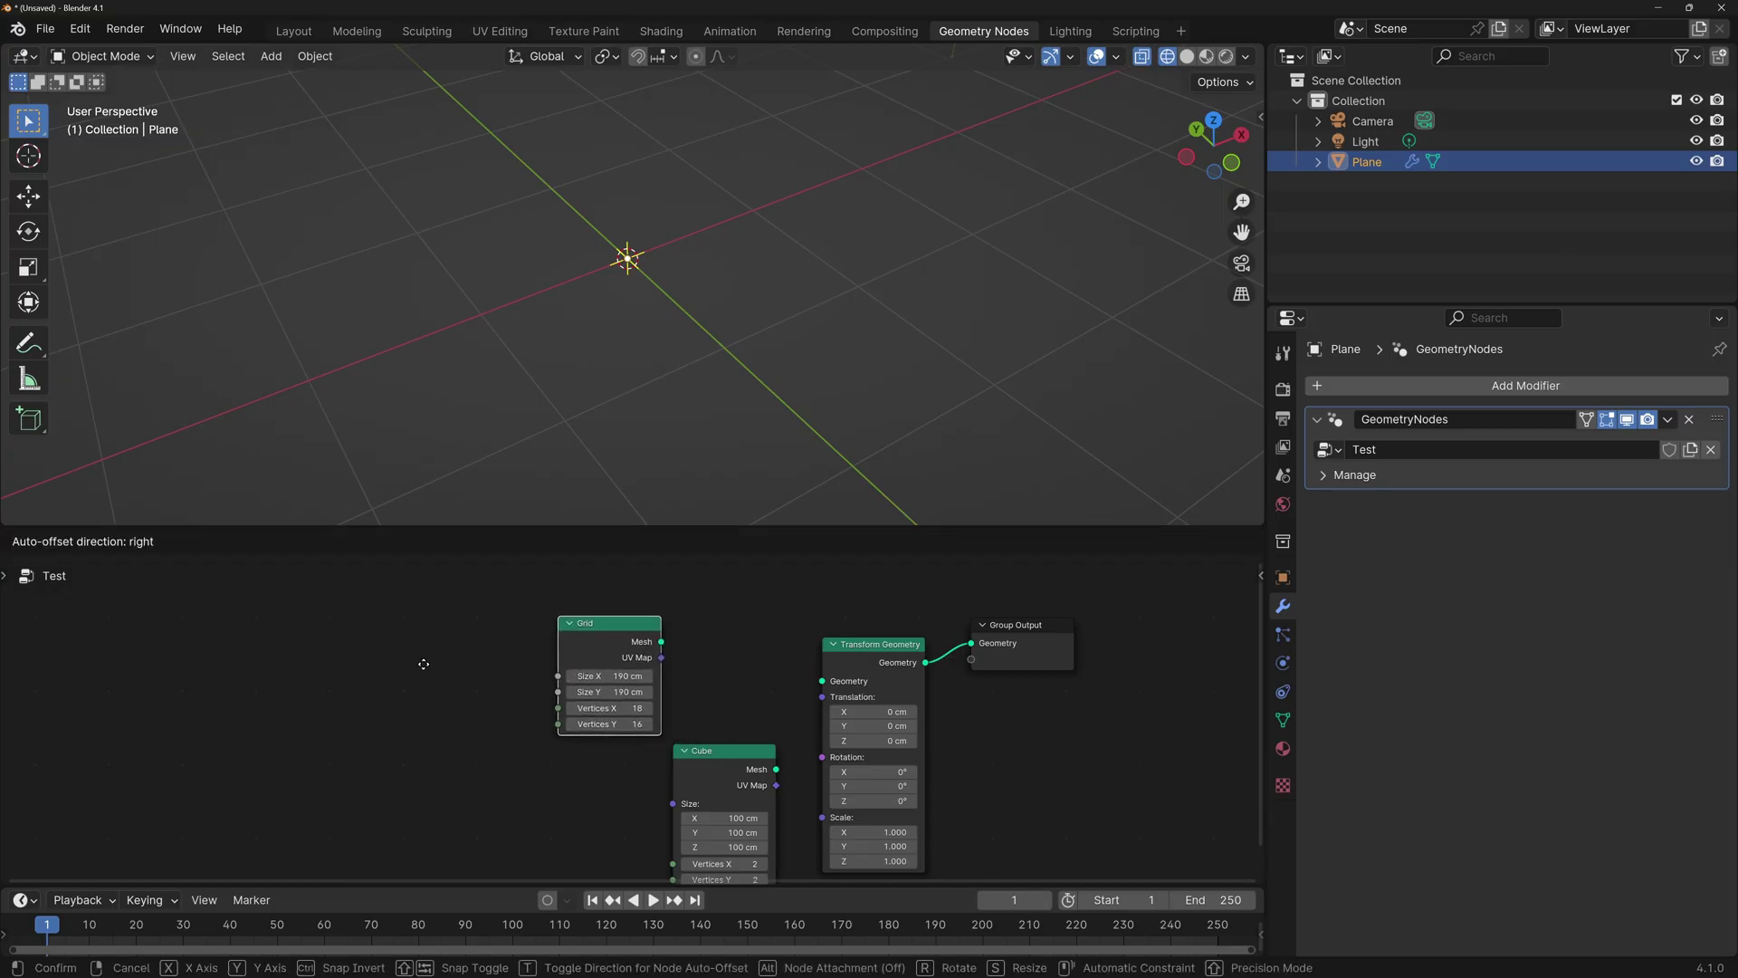
click(422, 663)
key(x)
drag(724, 752, 788, 684)
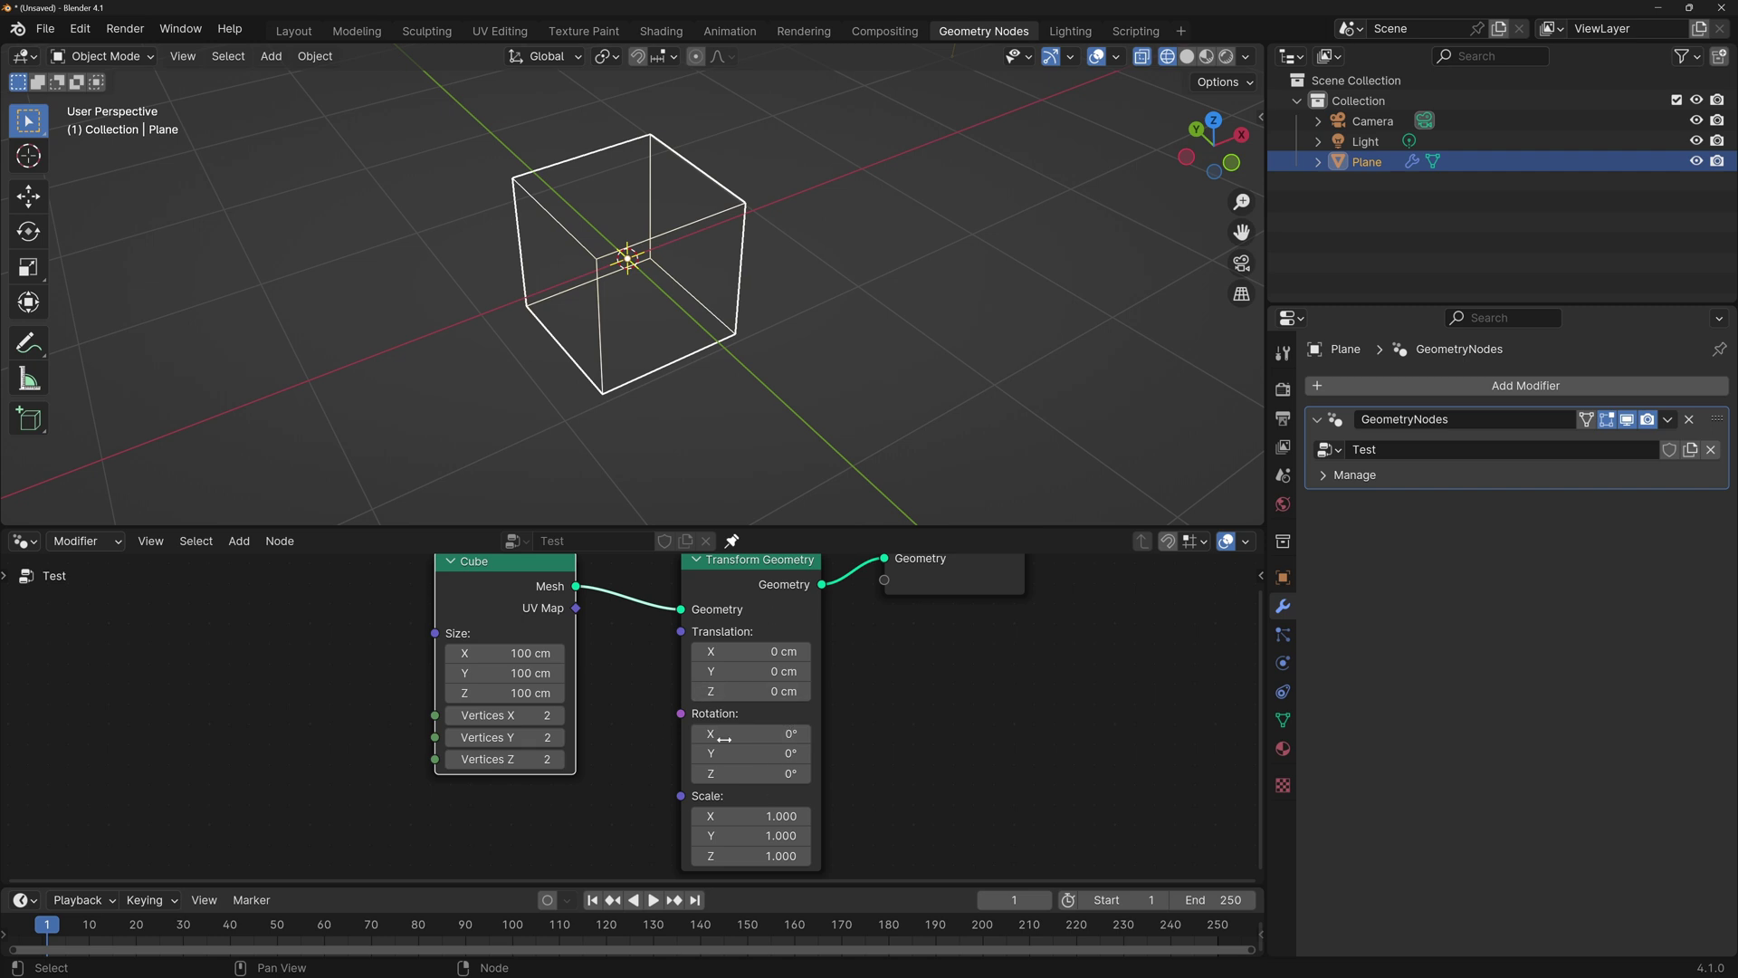
Step: Set the Transform Geometry node's Translation X to 200 cm and Rotation X to 271°, and try Scale X 3.100 before undoing it
drag(752, 652, 820, 652)
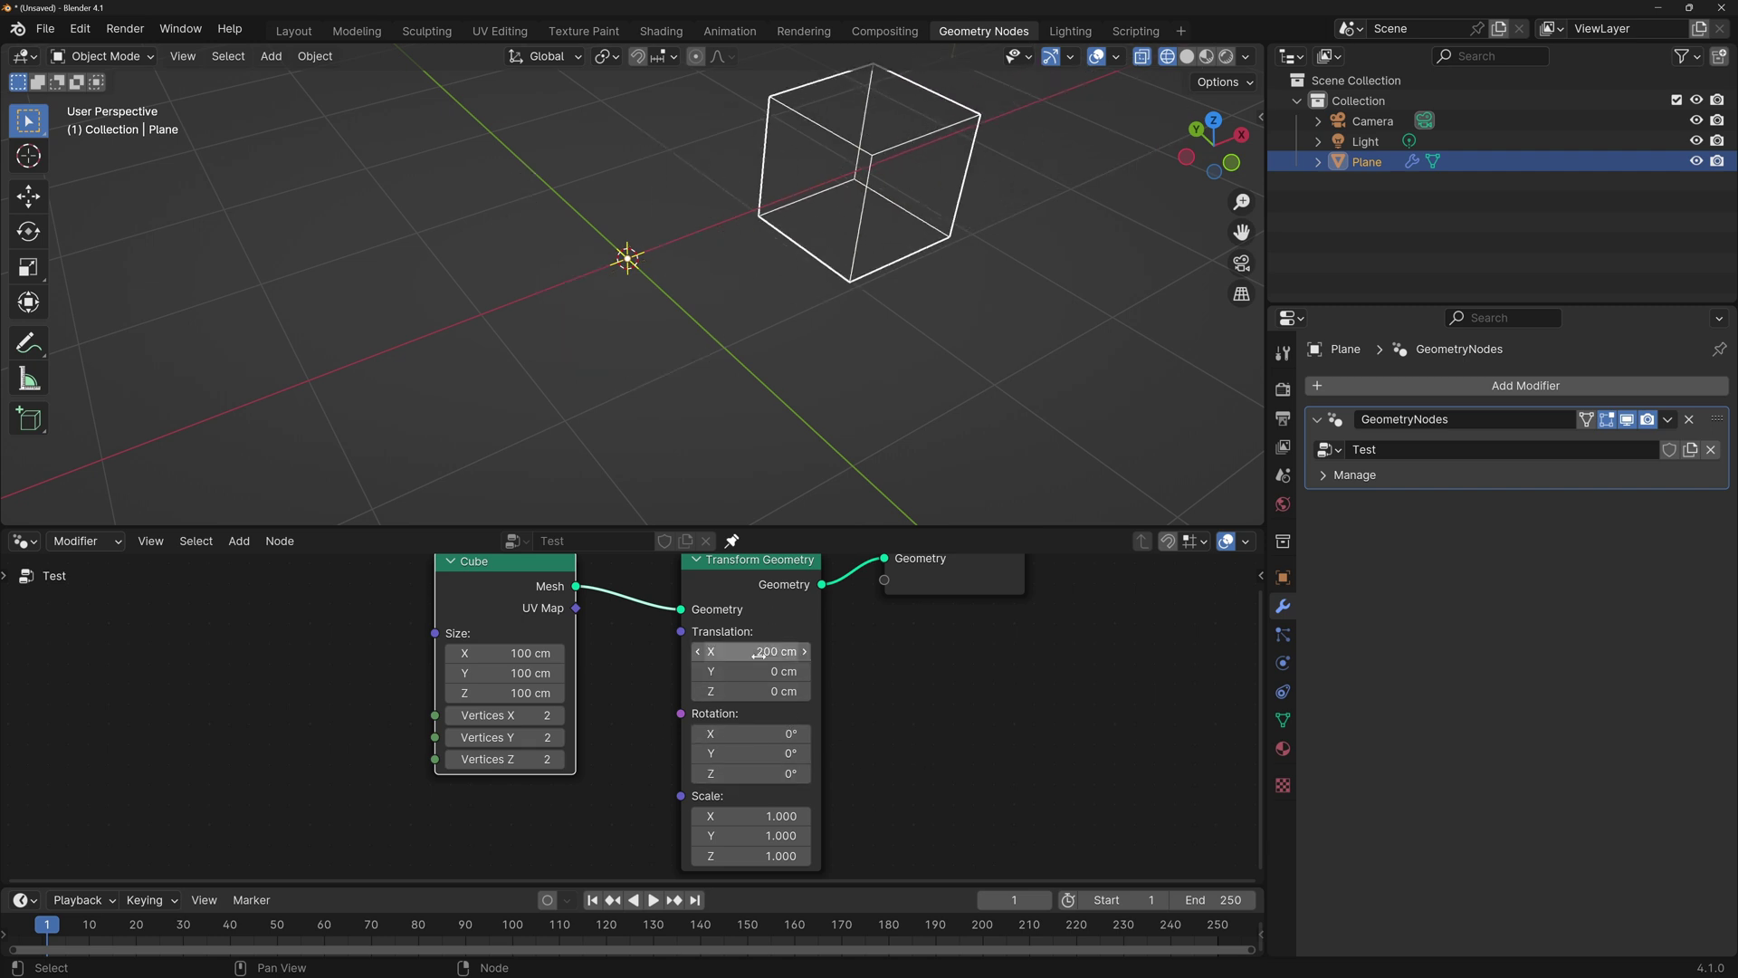
drag(752, 733, 826, 734)
drag(752, 816, 959, 567)
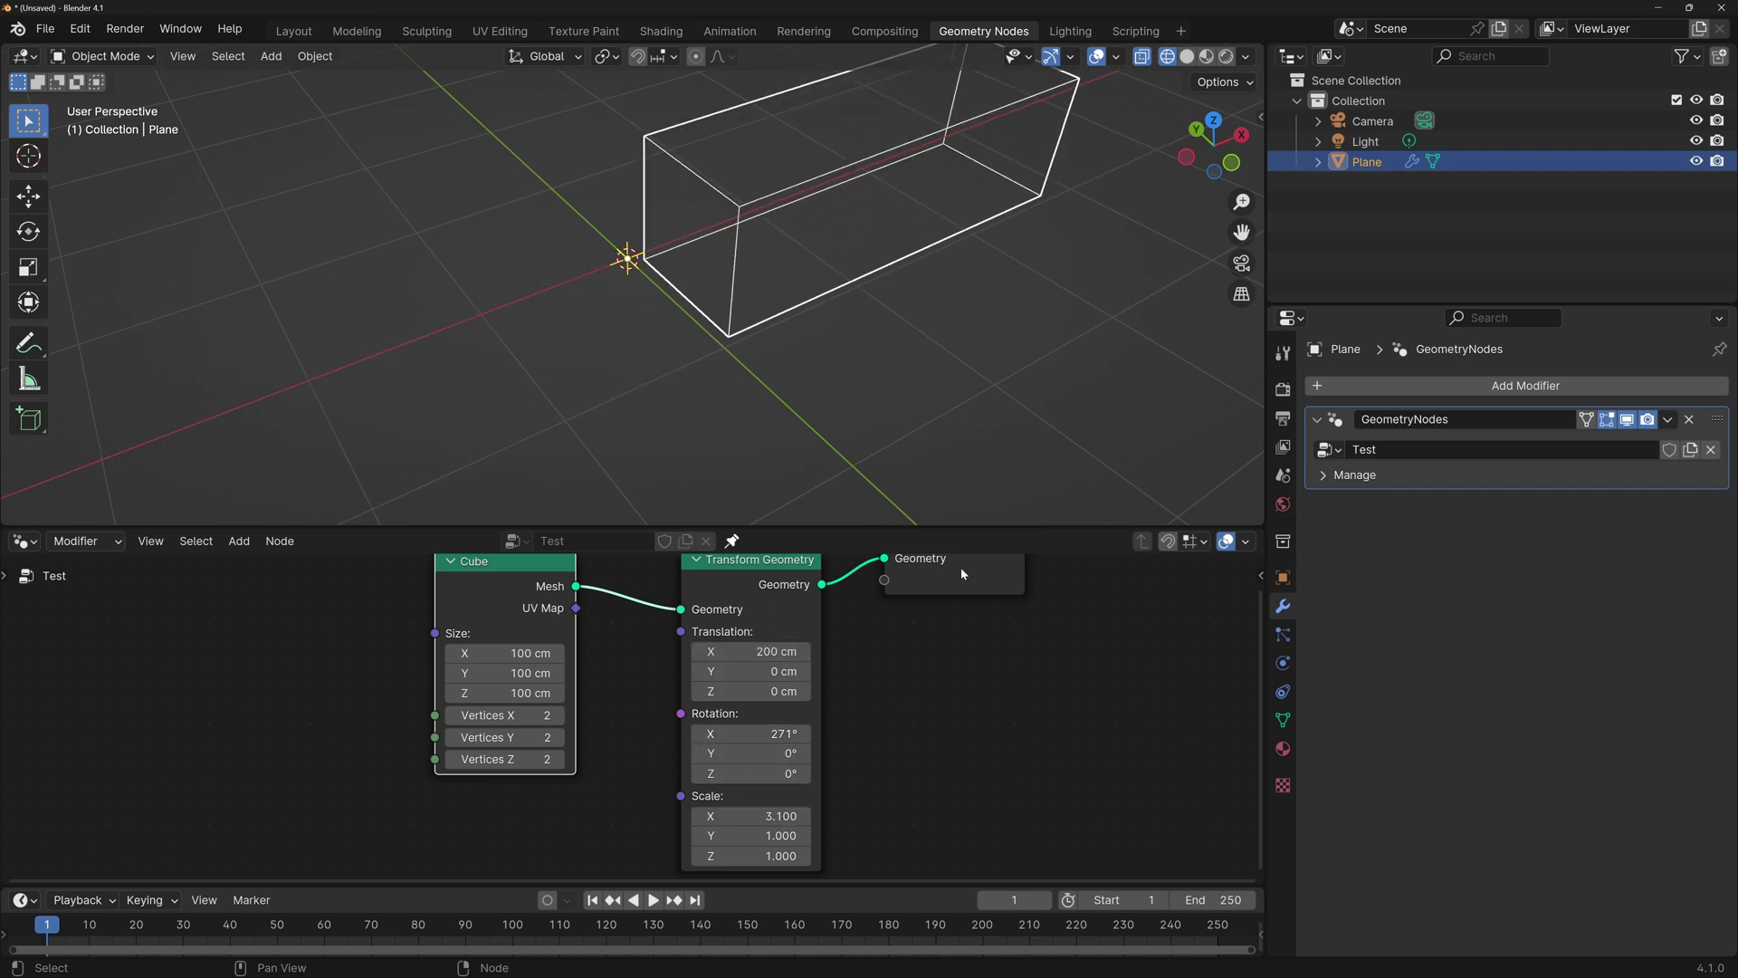
key(ctrl+z)
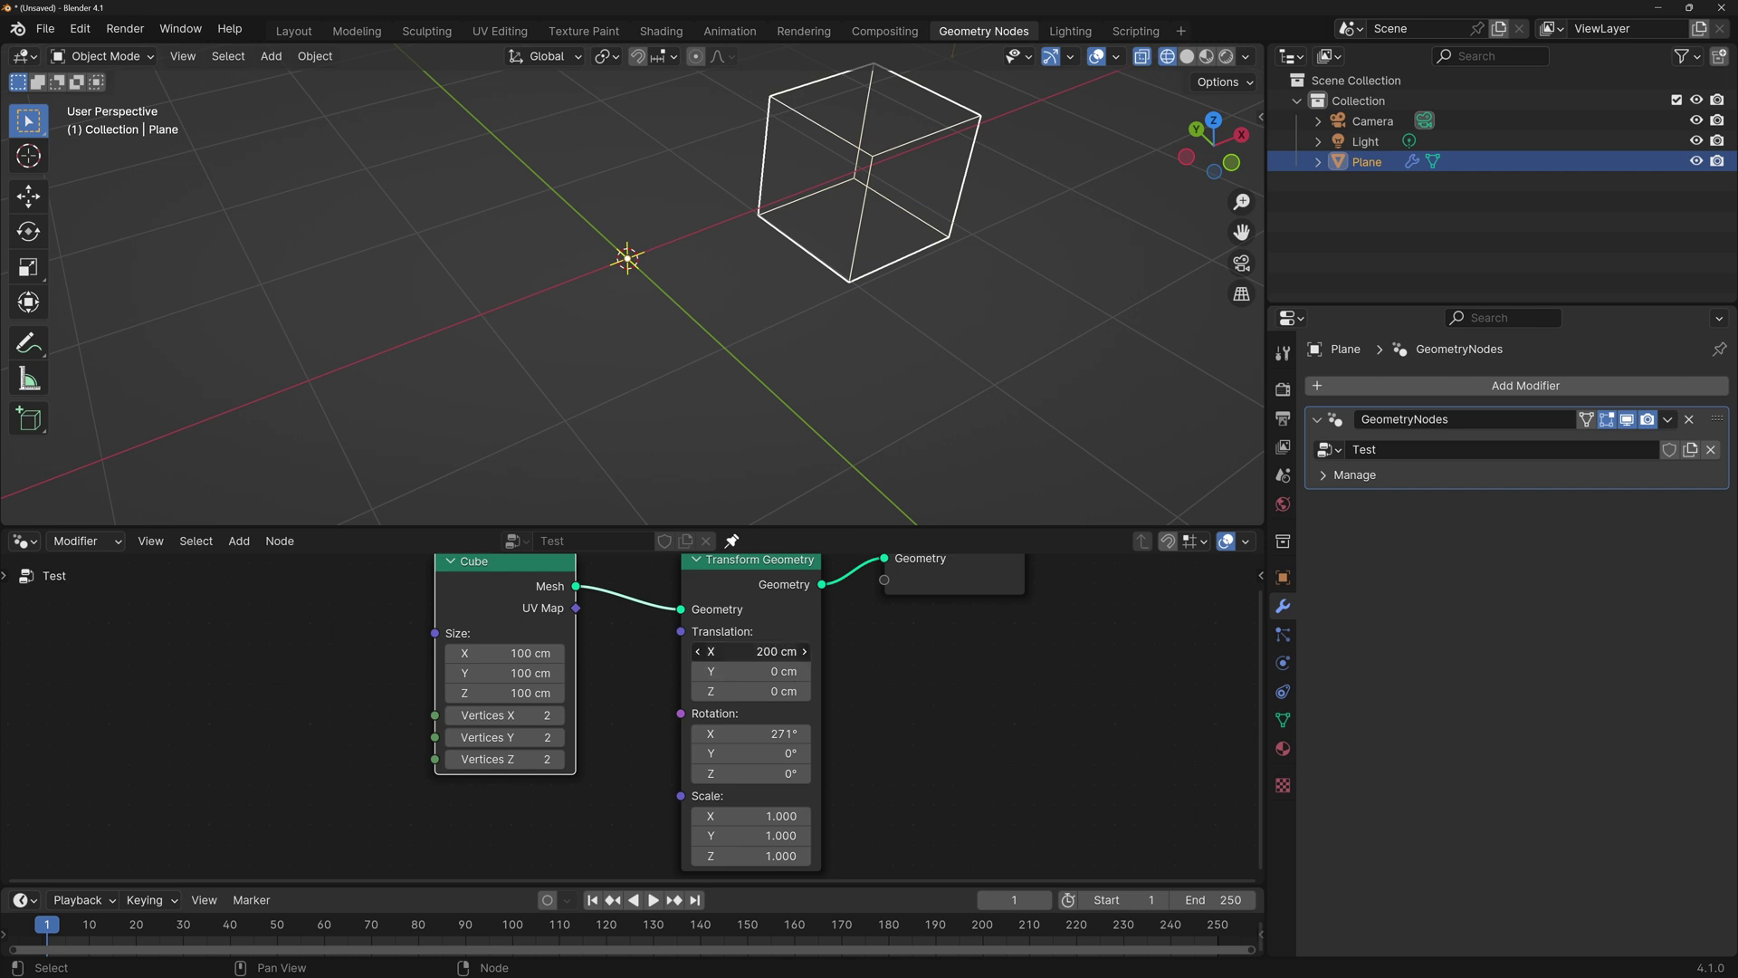
Step: Set the Transform Geometry node's Translation X to 290 cm and examine the object's origin in the viewport
mouse_move(751, 652)
mouse_down()
mouse_move(724, 652)
mouse_move(815, 652)
mouse_move(779, 652)
mouse_up()
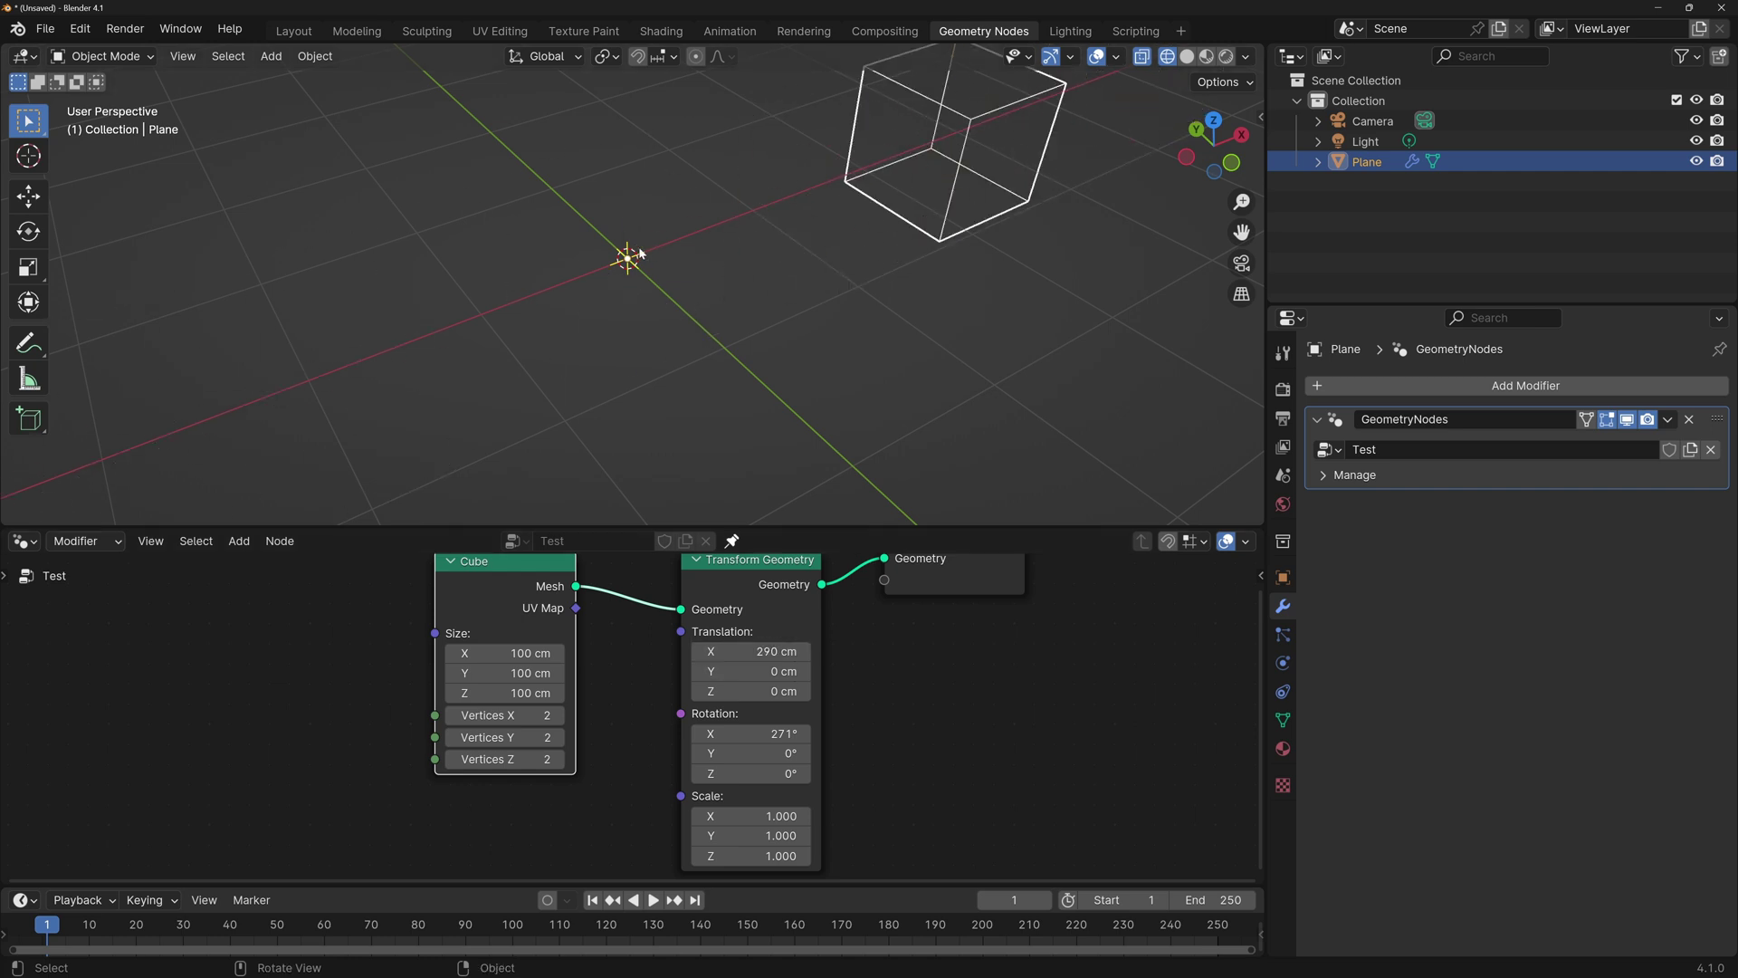
scroll(634, 255, up, 8)
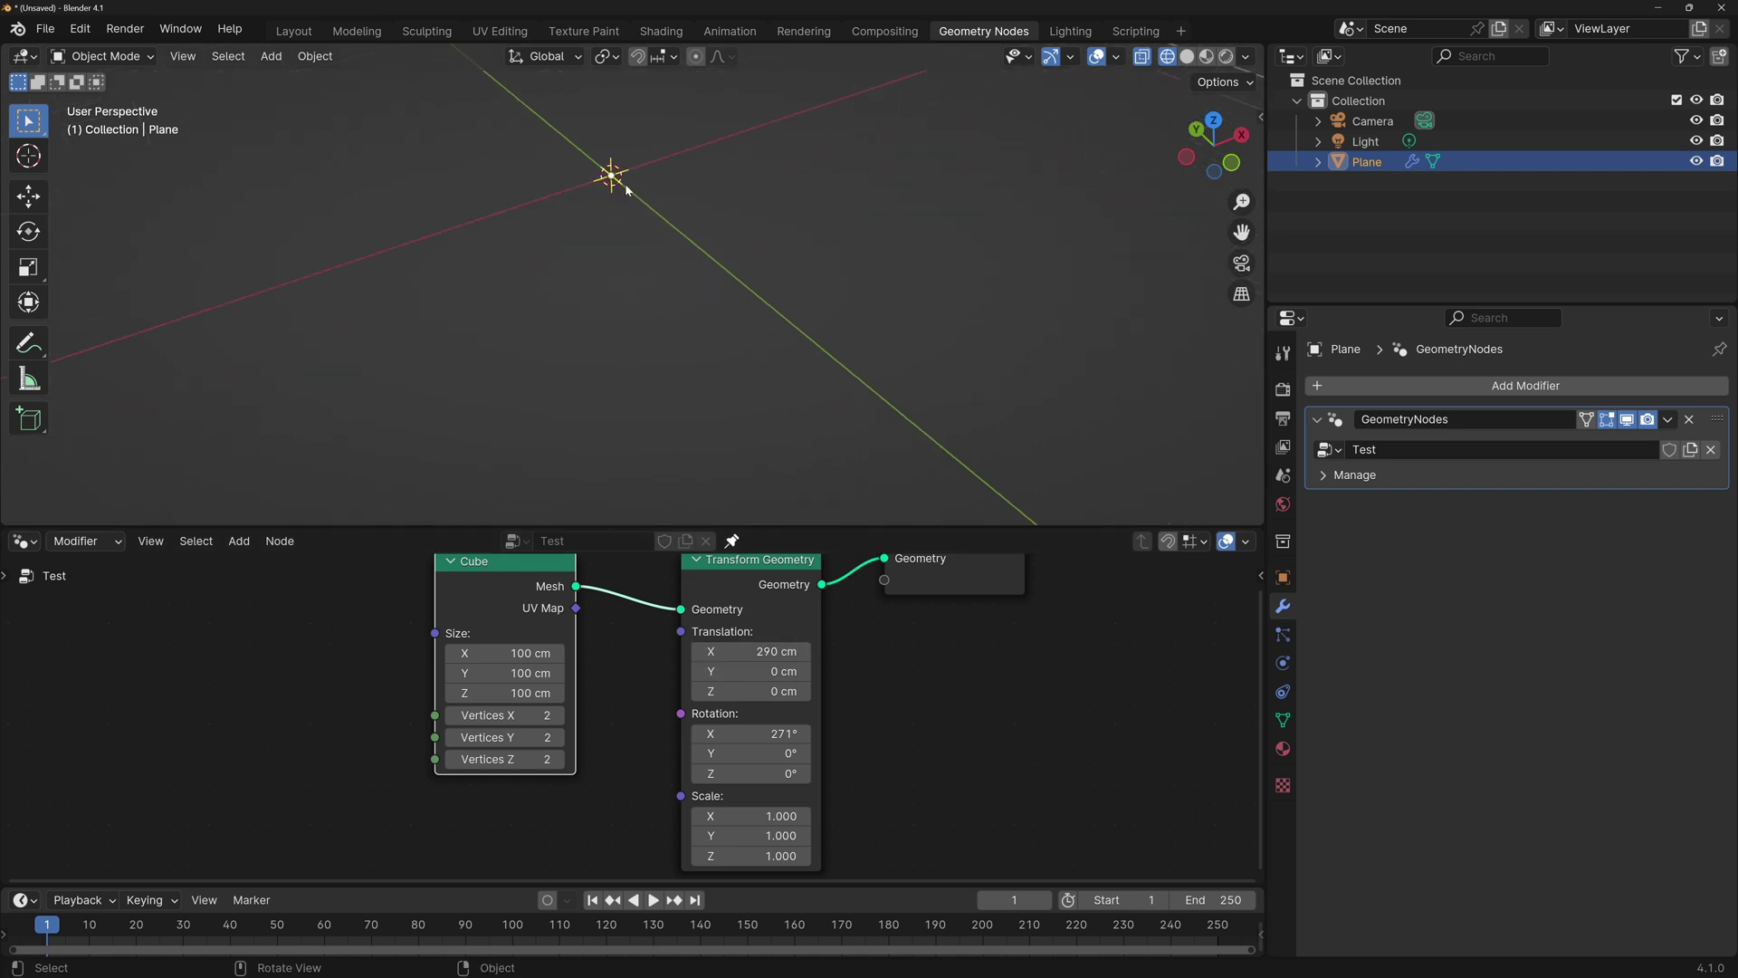
shift+middle_drag(626, 190, 665, 307)
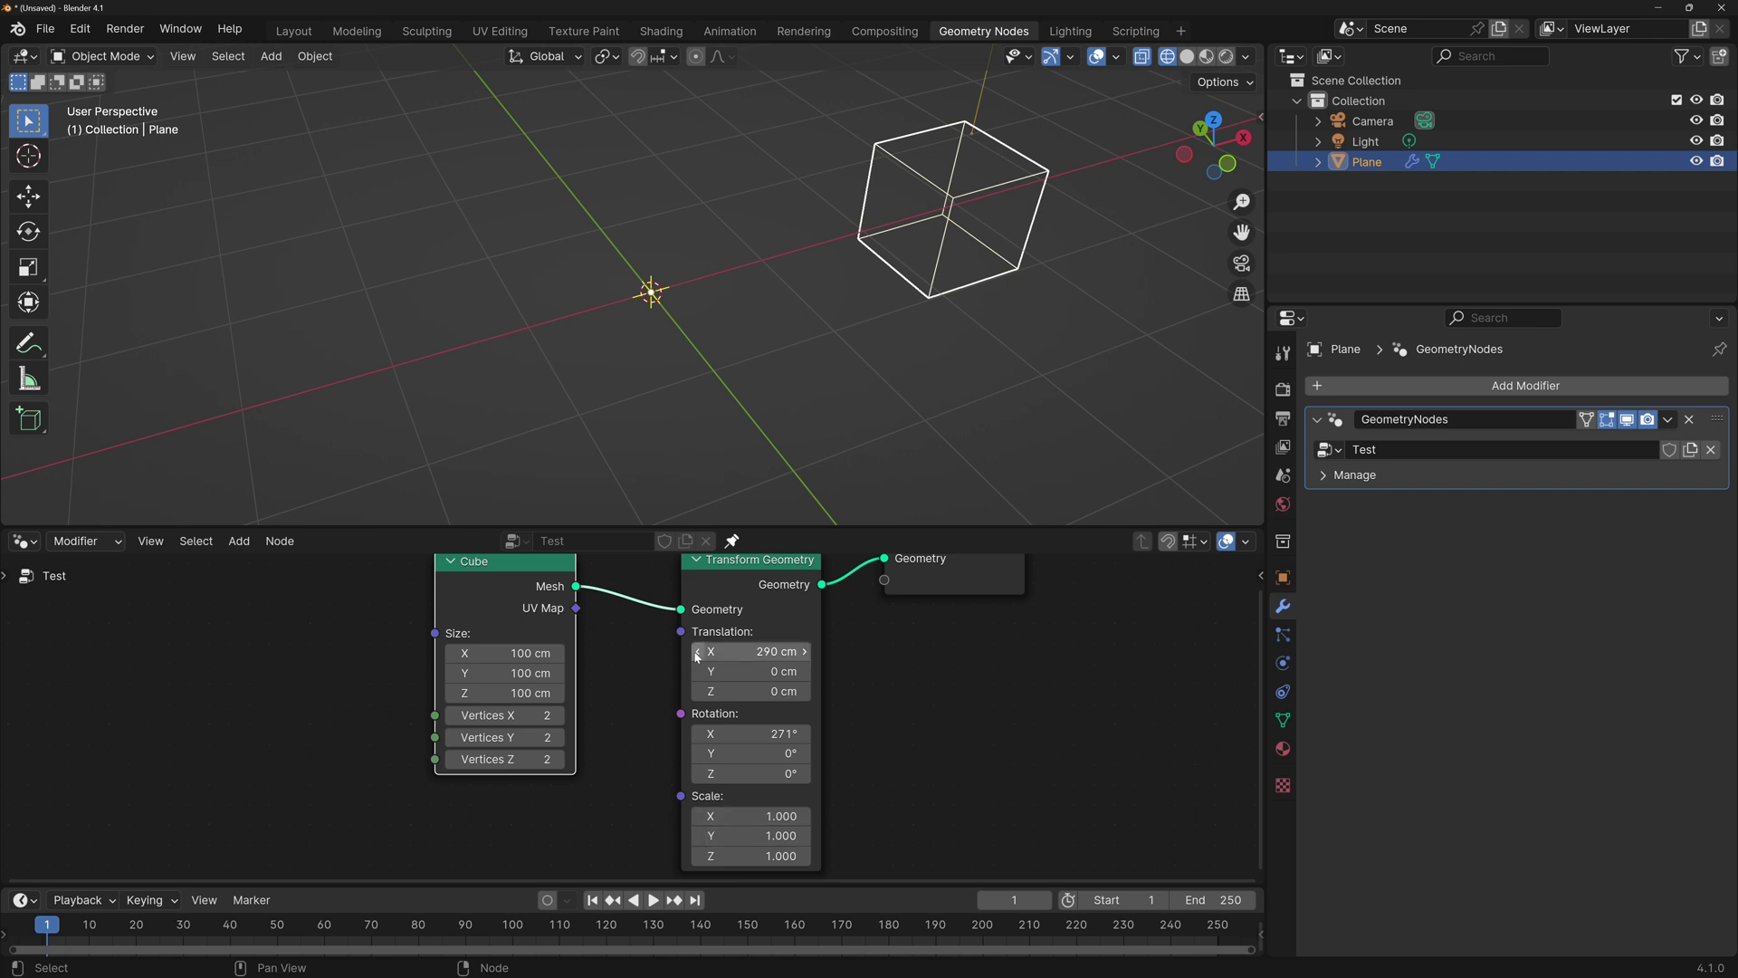
Step: Set the Transform Geometry node's Translation to X 20 cm and Y 290 cm, and its Scale to X 2.200 and Y 3.000
drag(732, 652, 489, 652)
drag(741, 672, 1000, 671)
drag(750, 815, 858, 816)
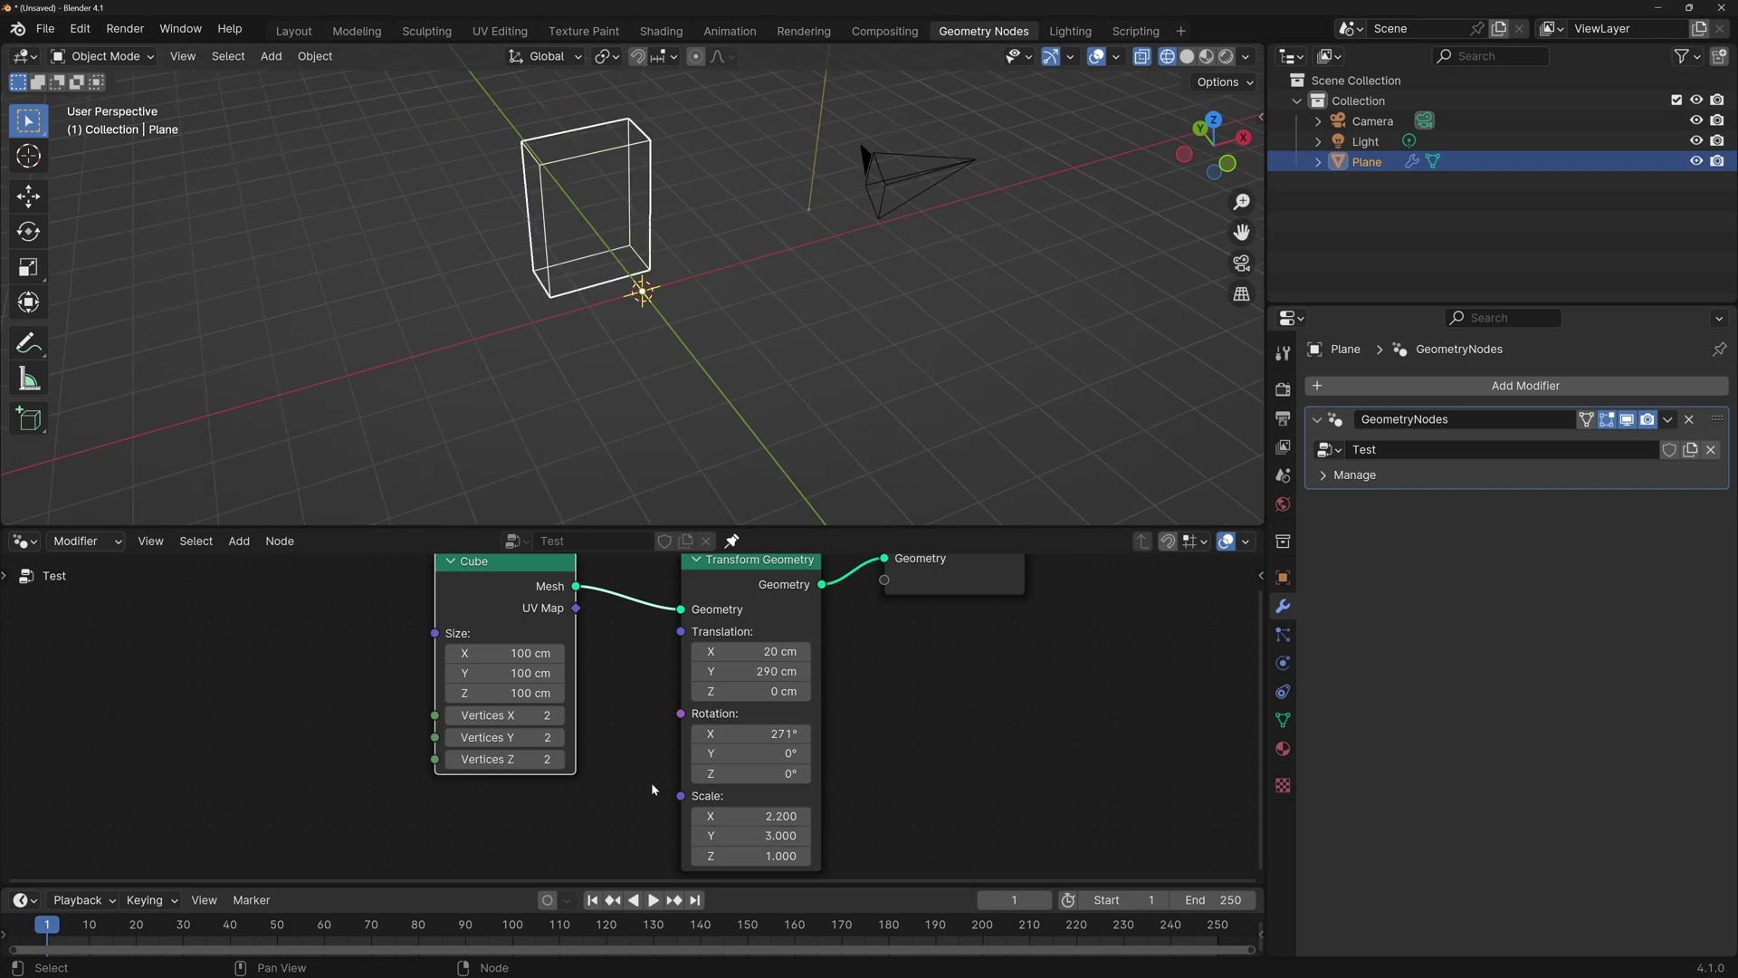
Step: Add a constant Integer input node and place it directly below the Cube node
scroll(650, 782, down, 1)
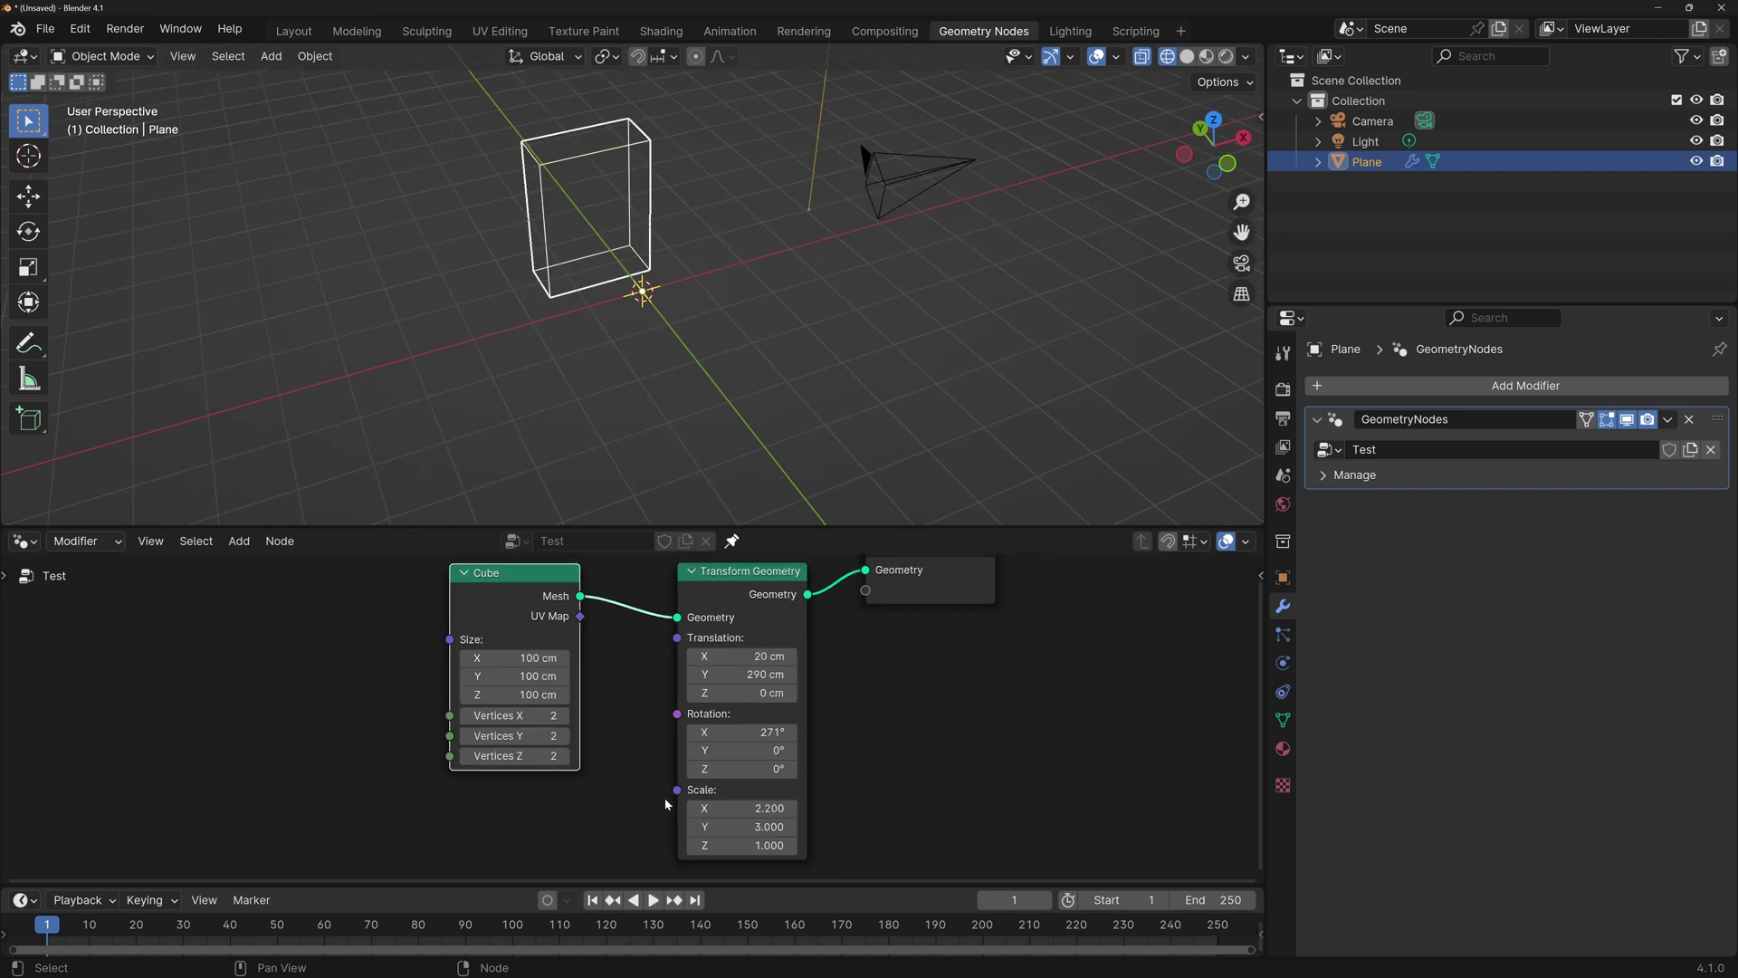
key(shift+a)
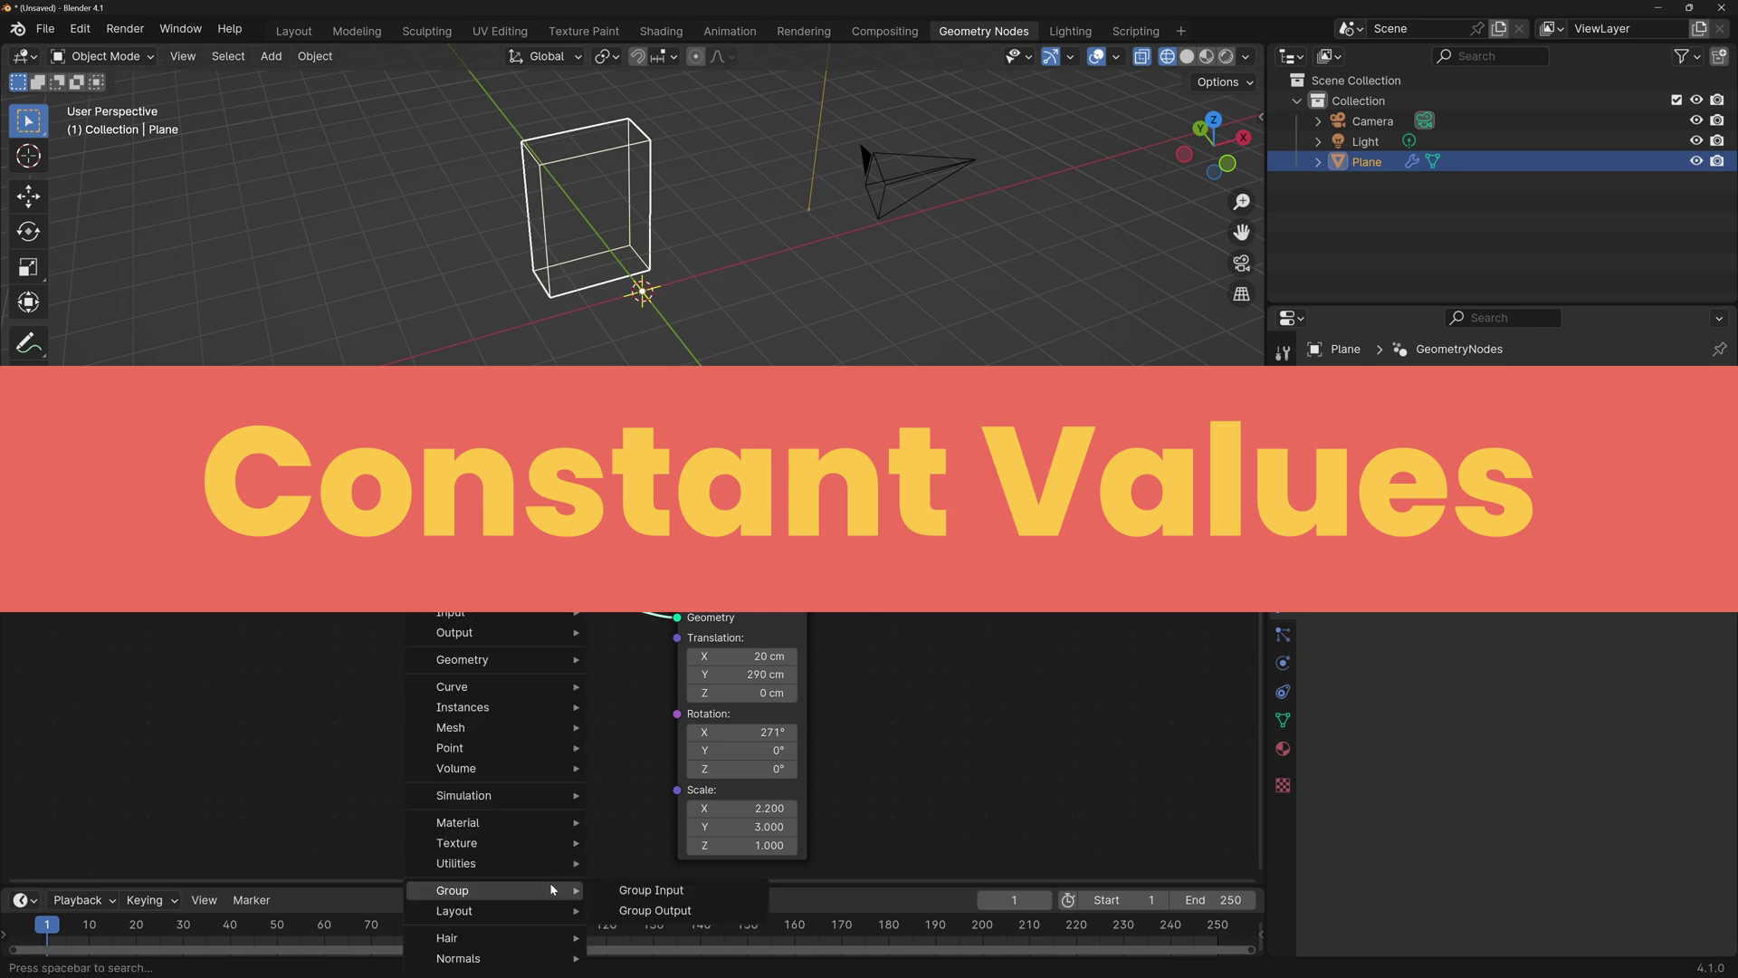
mouse_move(521, 615)
mouse_move(632, 624)
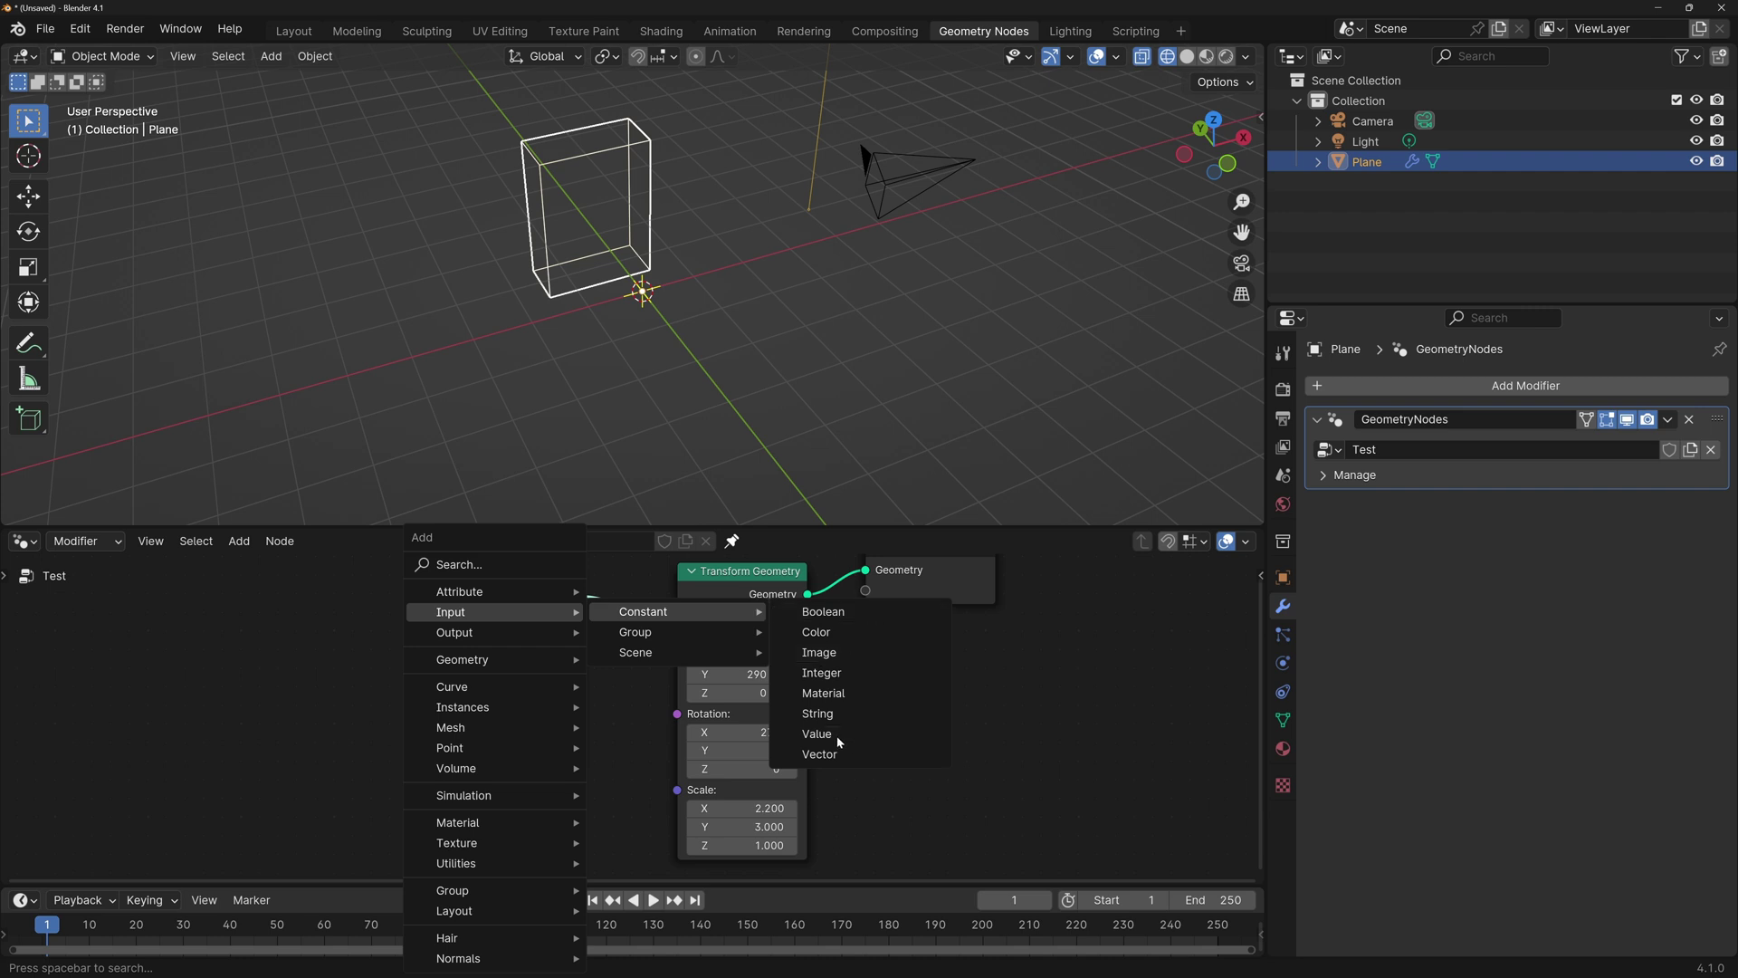
click(856, 672)
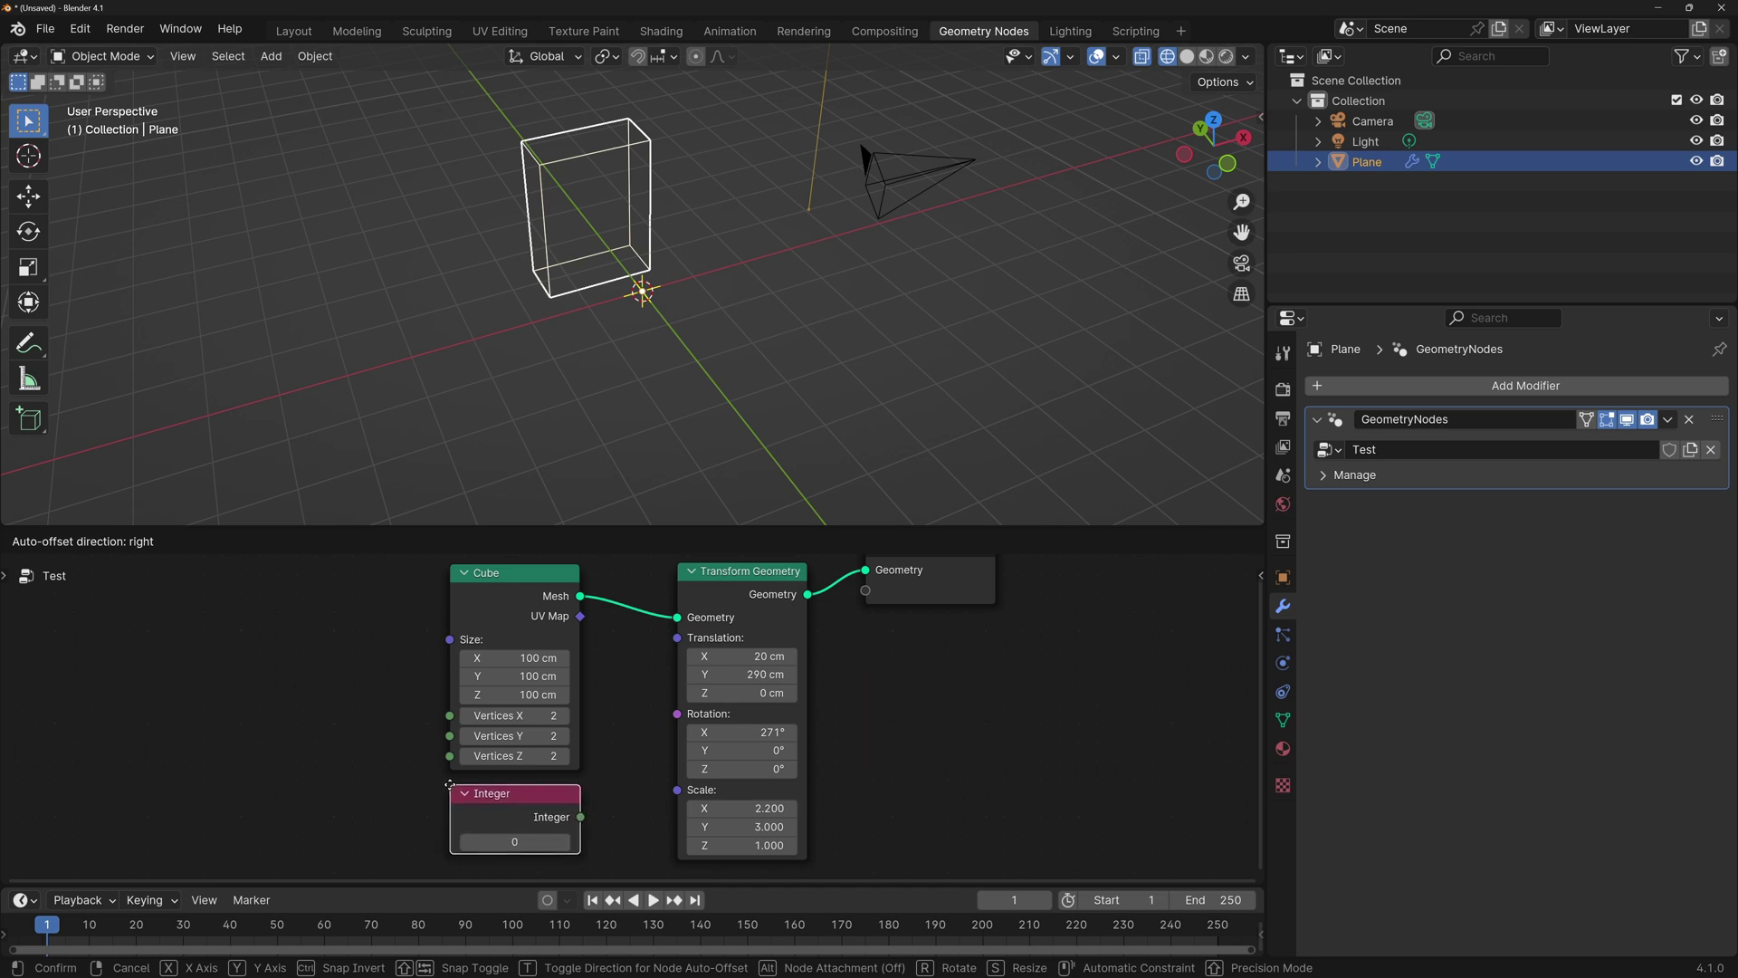
click(450, 784)
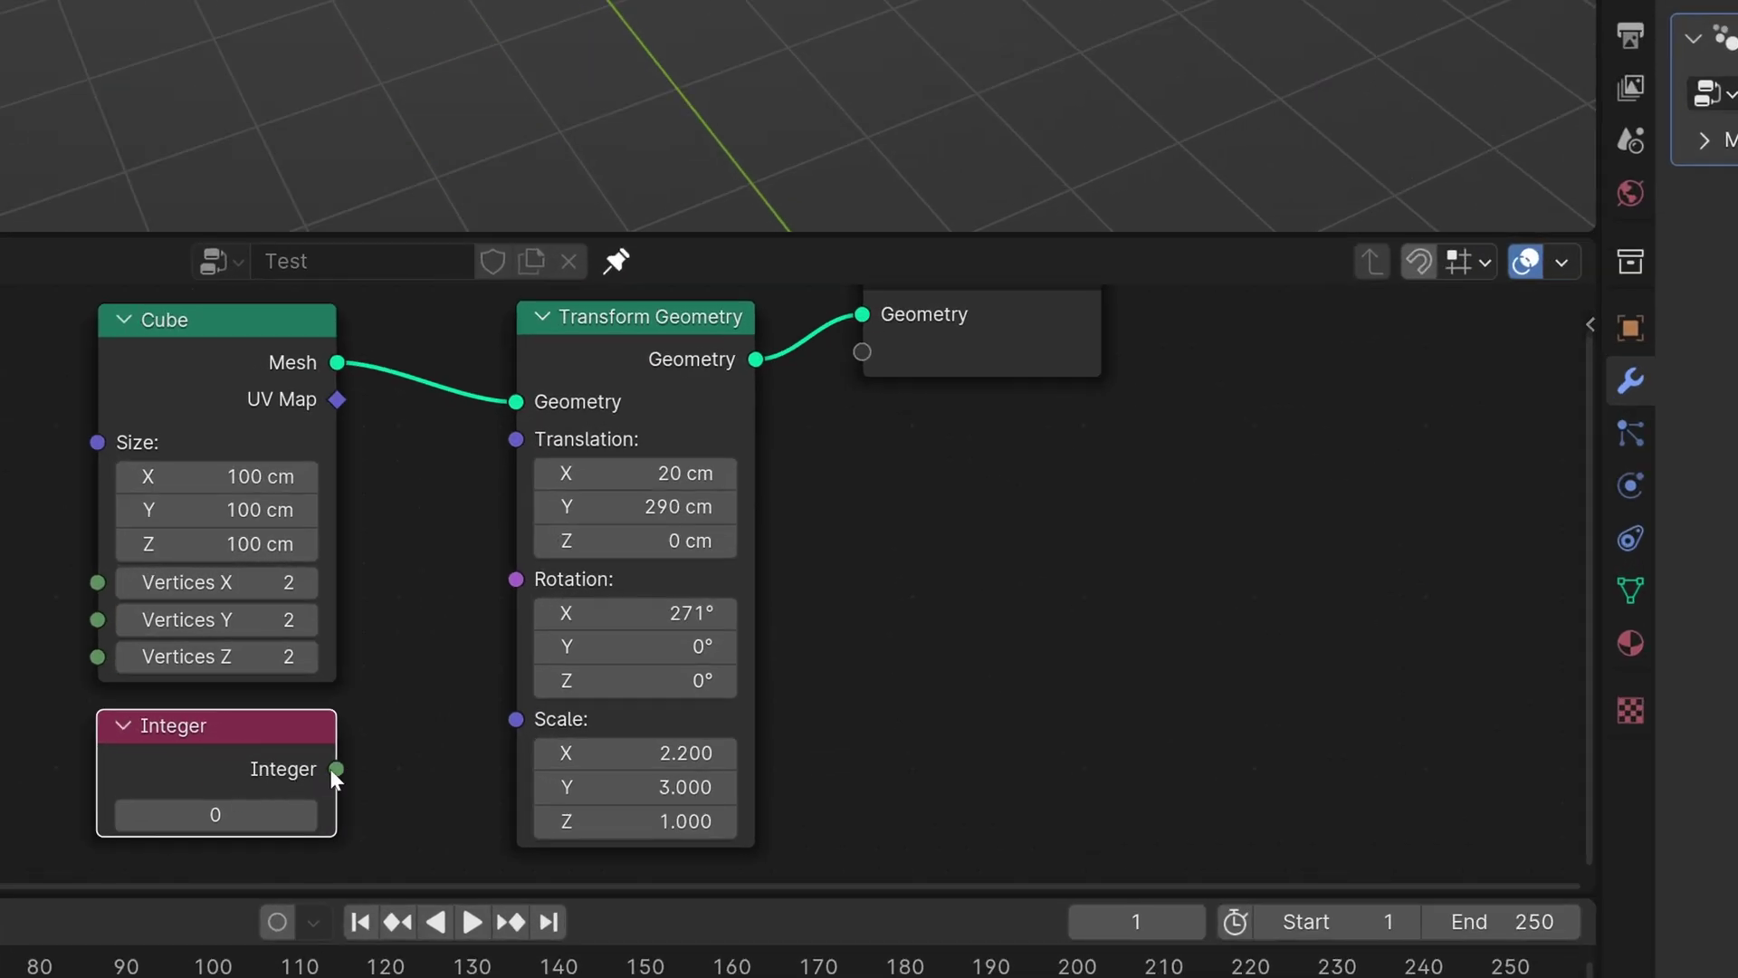
Step: Connect the Integer output to both Translation and Scale of the Transform Geometry node and adjust the integer's value
drag(330, 769, 516, 440)
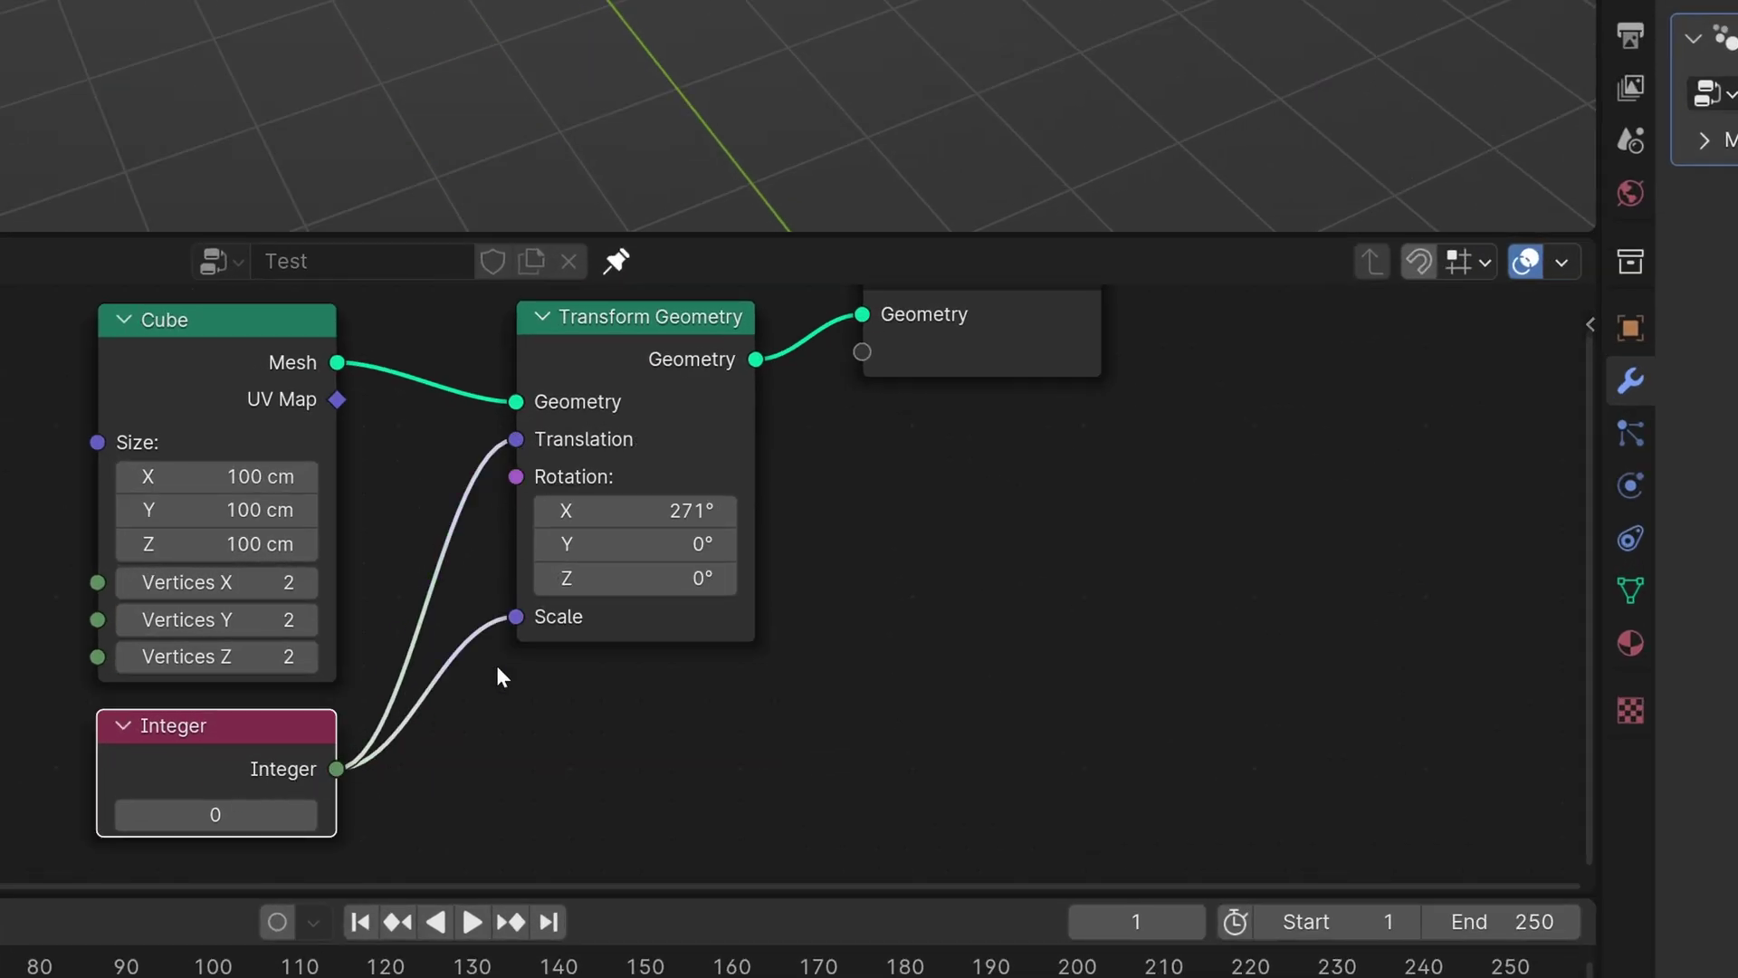
click(495, 666)
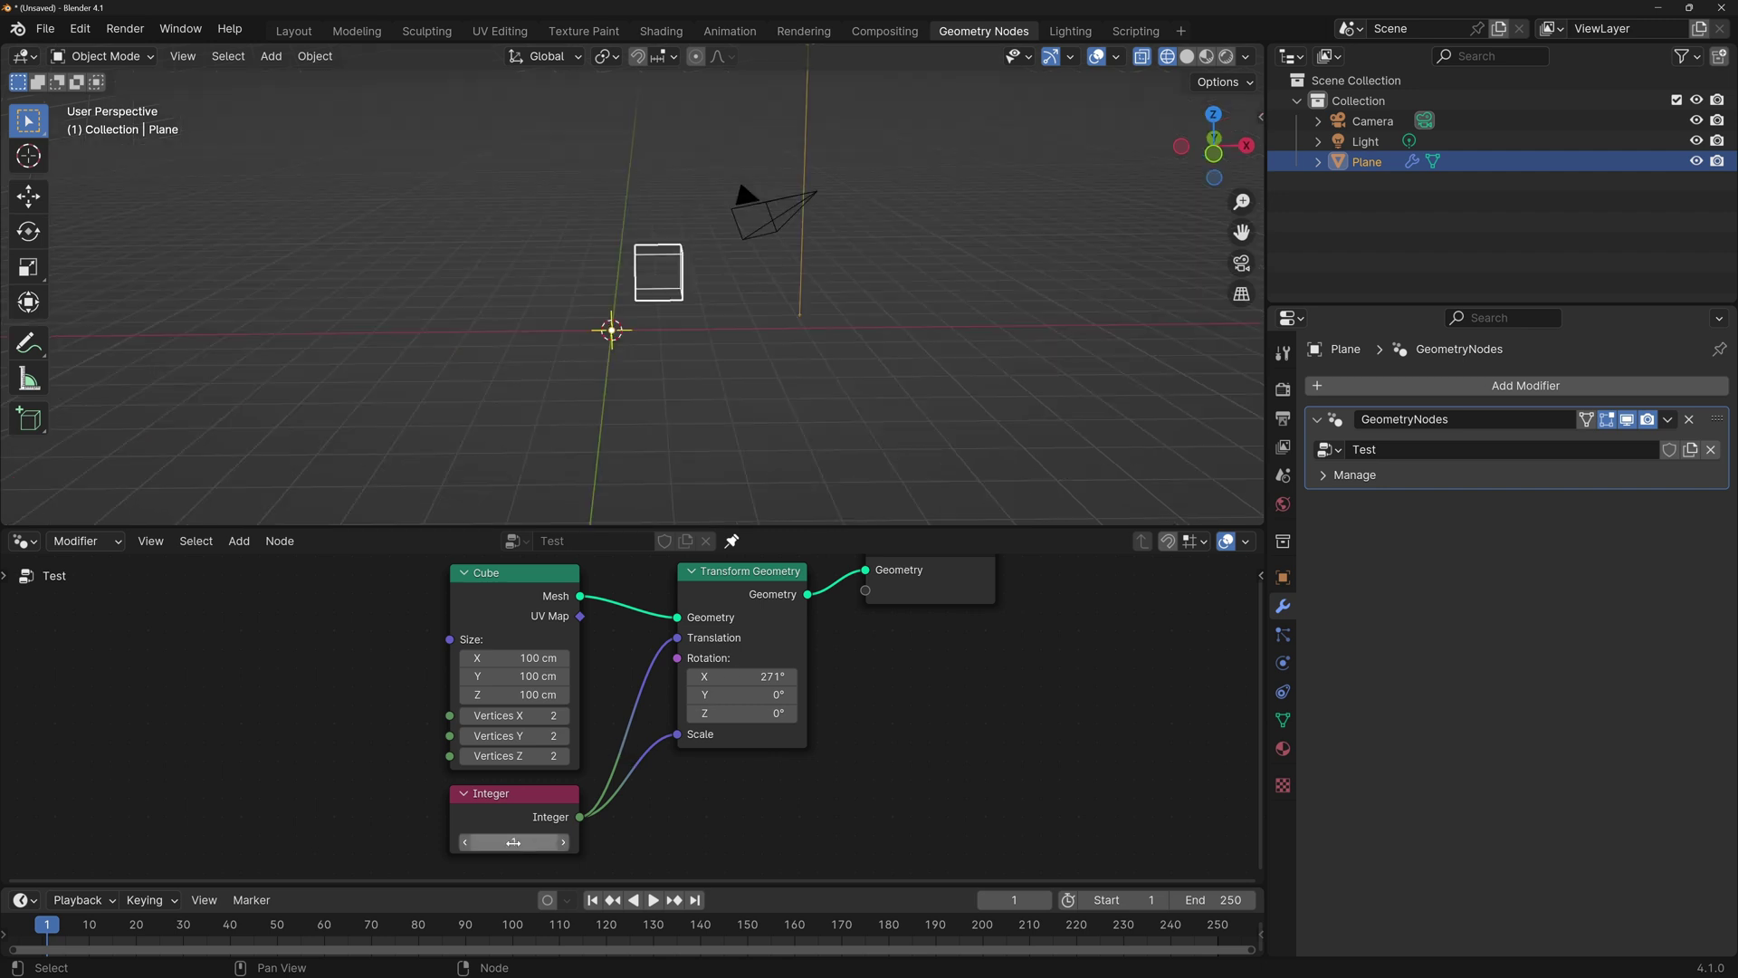
mouse_move(508, 841)
mouse_down()
mouse_move(566, 841)
mouse_move(529, 841)
mouse_up()
Step: Add a constant Value input node and place it directly below the Cube node
key(shift+a)
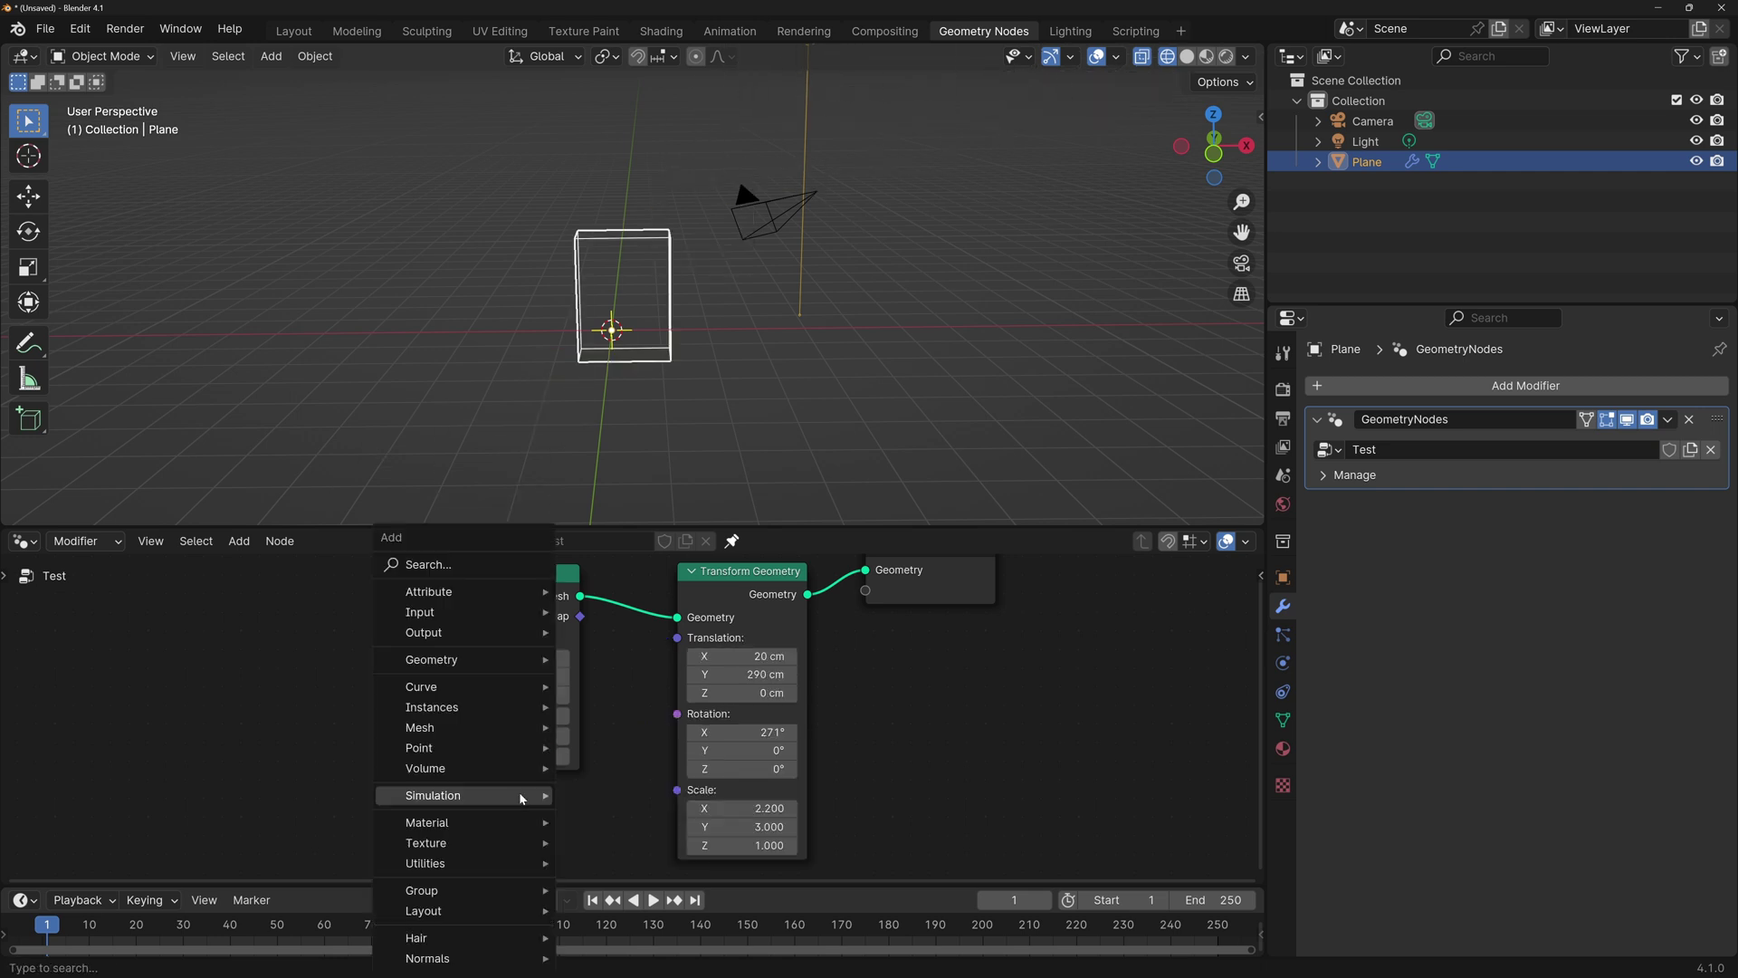
mouse_move(483, 613)
mouse_move(634, 611)
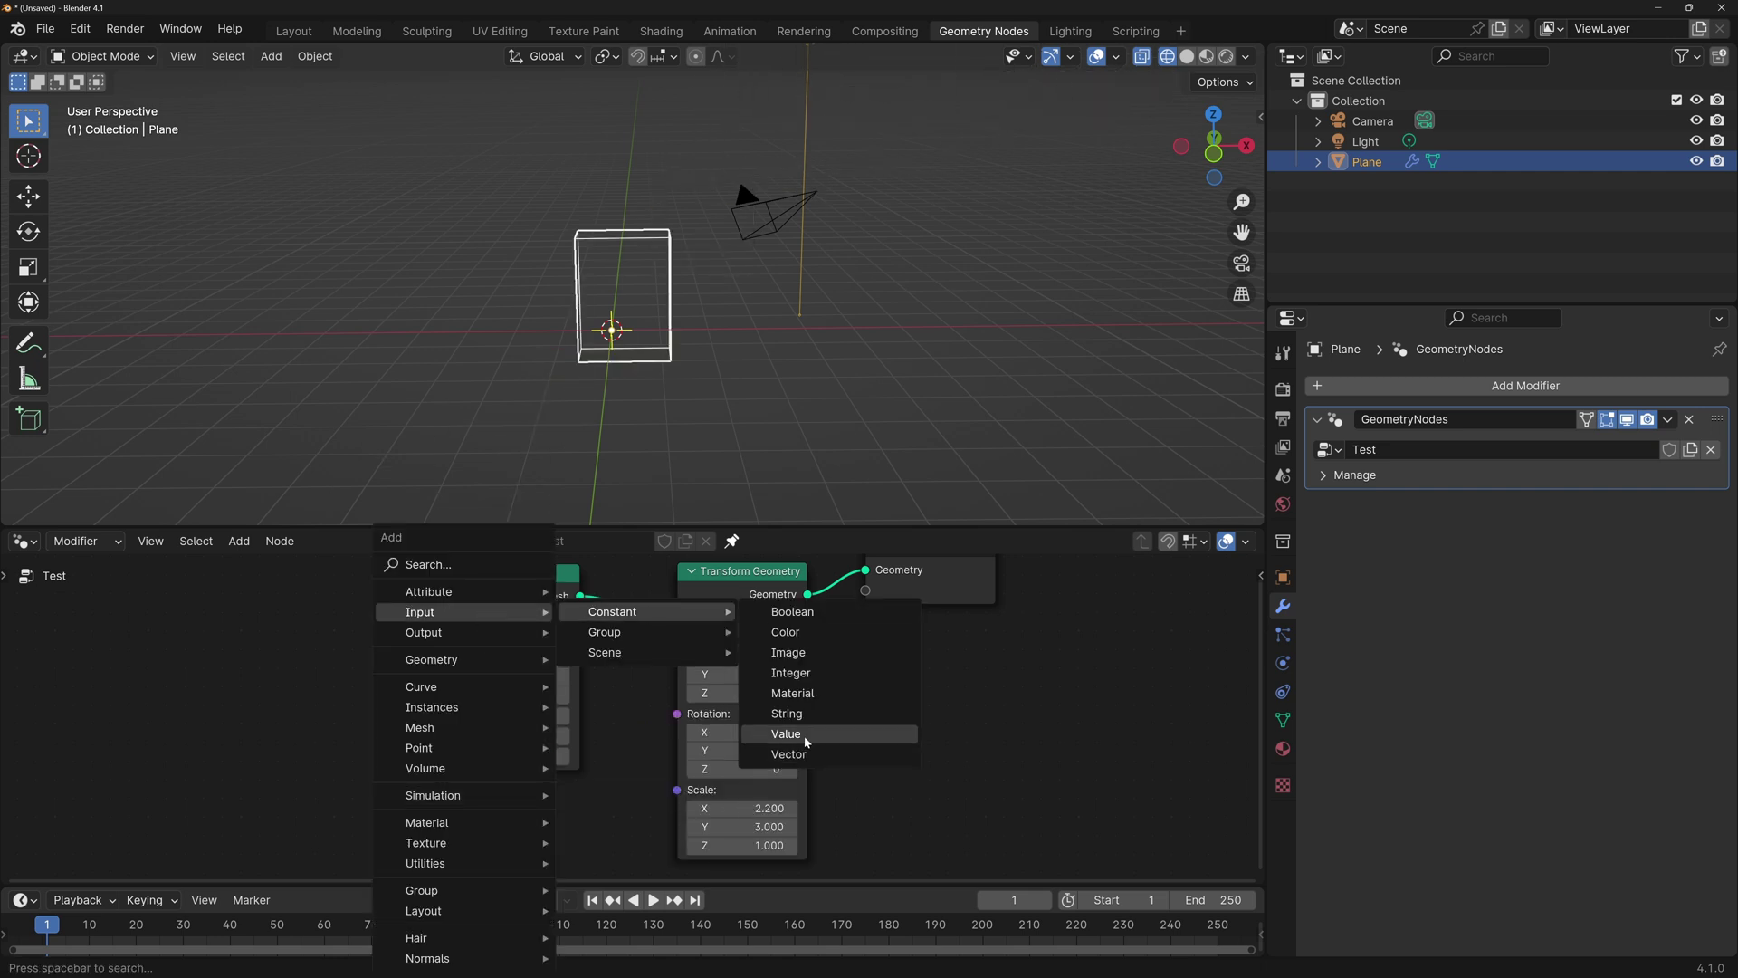
click(807, 737)
click(452, 787)
Step: Connect the Value output to Scale and Translation of the Transform Geometry node and set the value to 4.090
drag(580, 819, 674, 793)
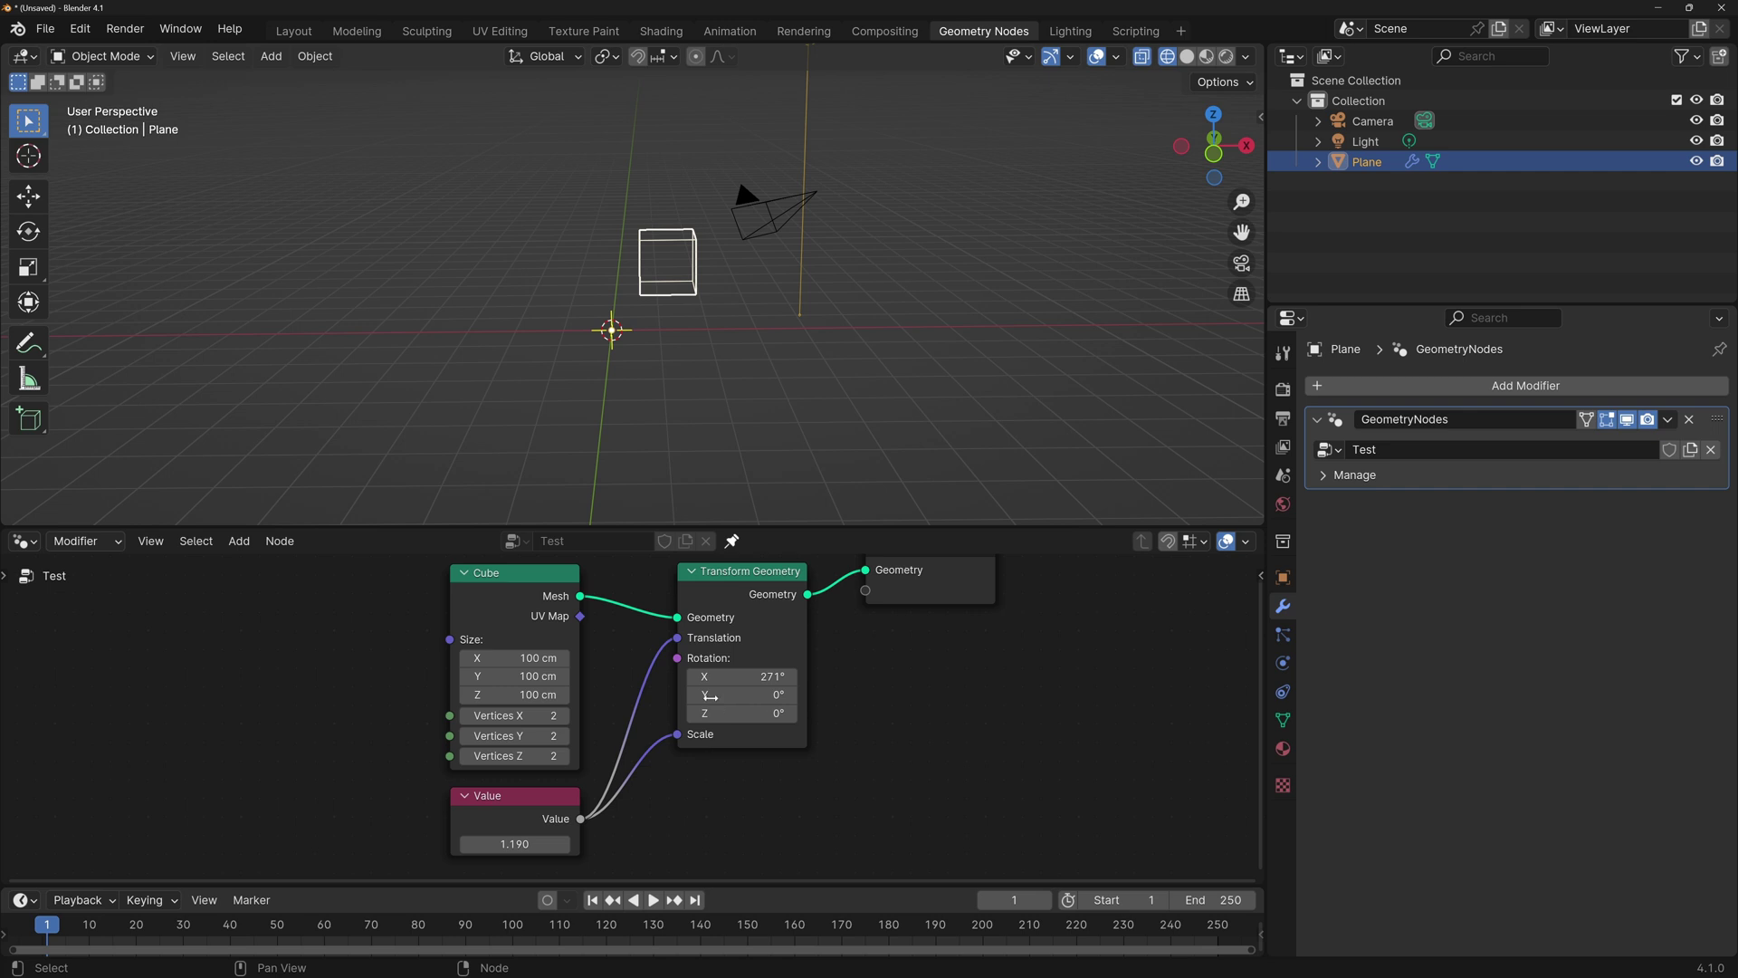
drag(514, 844, 777, 844)
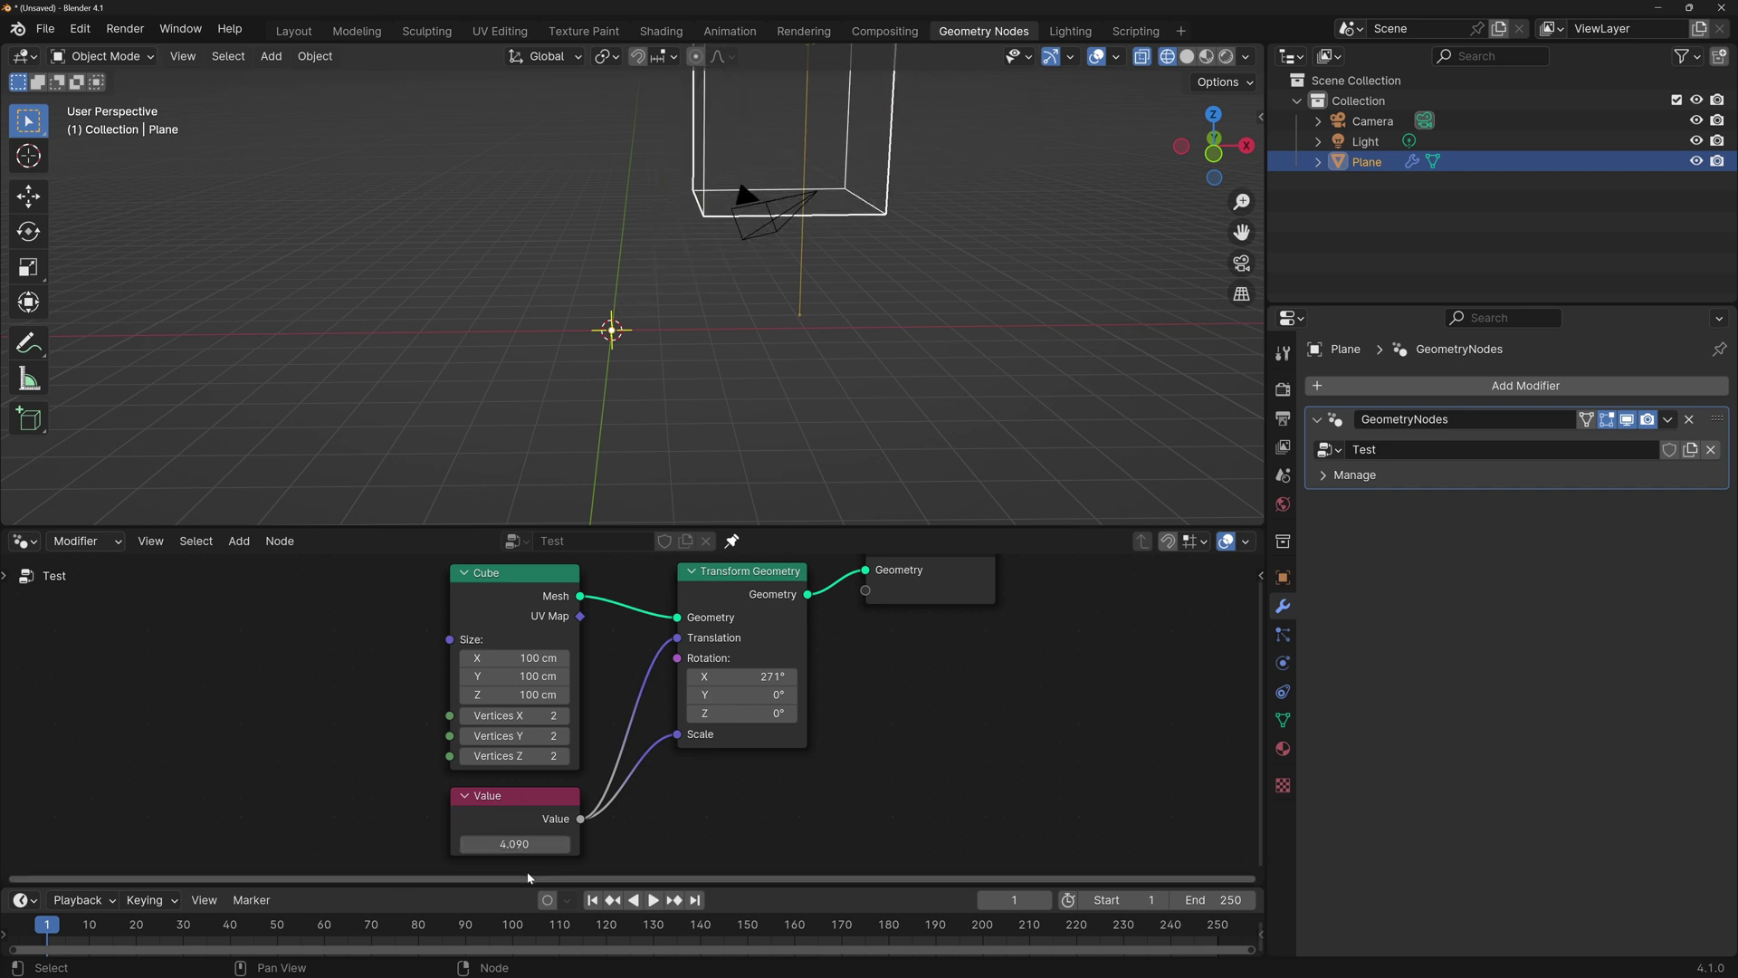
Step: Add a Math utility node and change its operation to Divide
scroll(705, 736, down, 2)
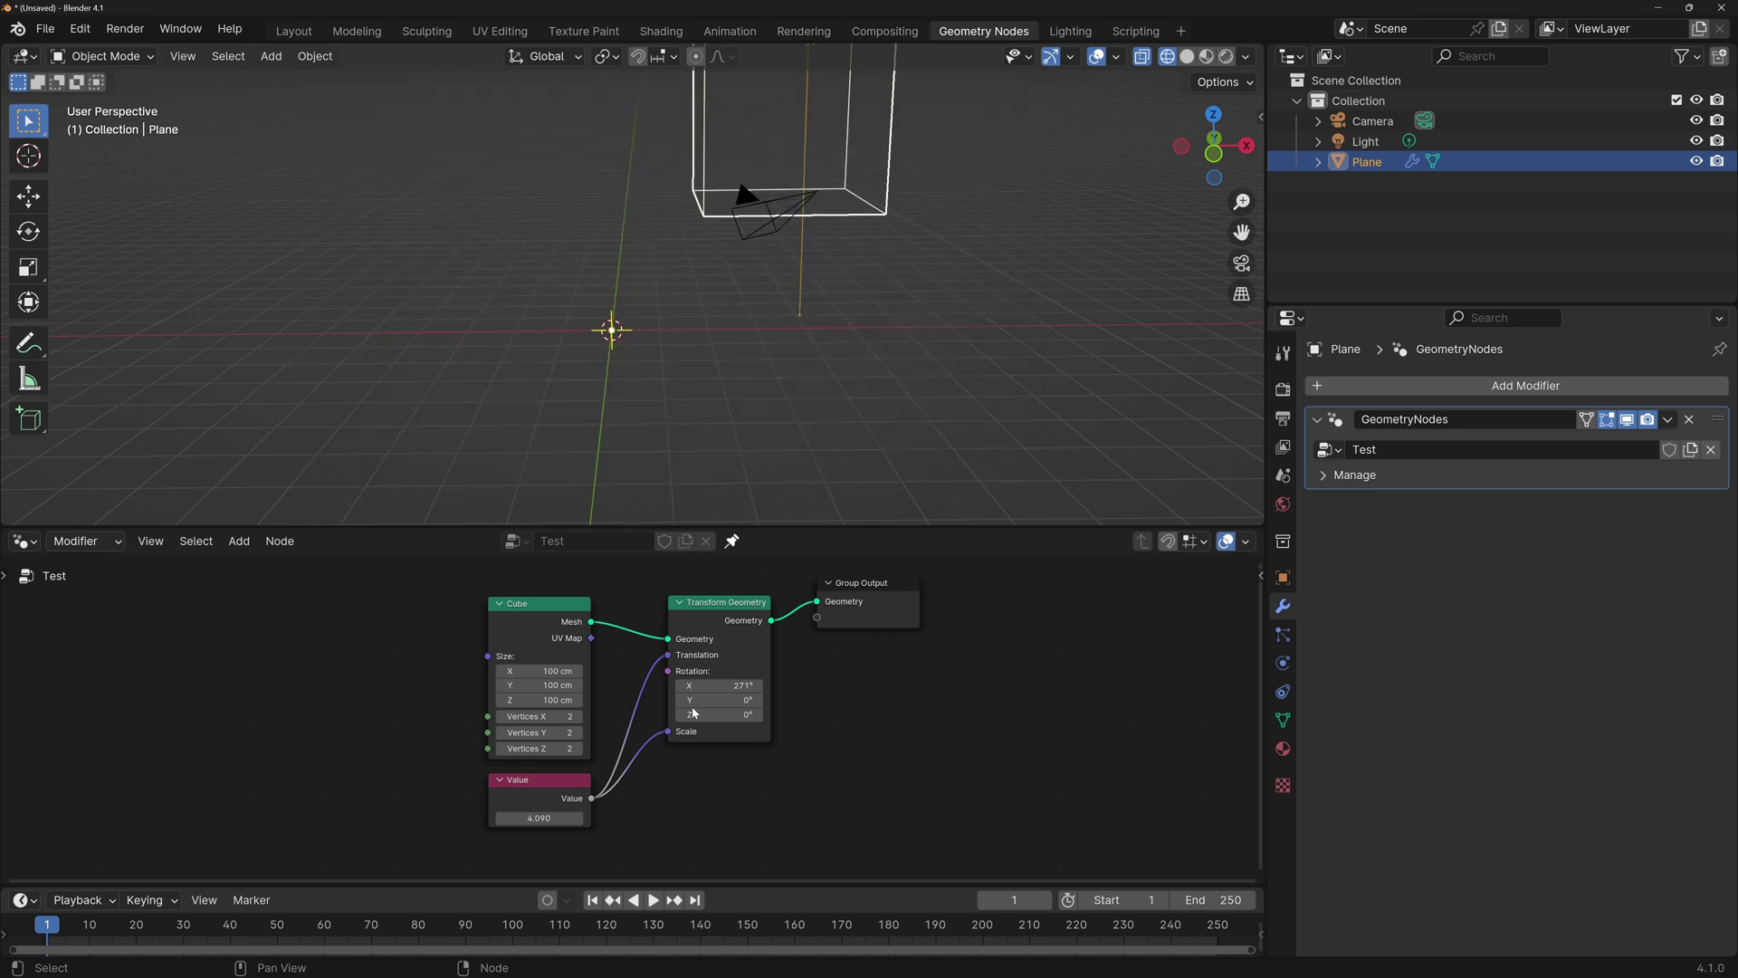
mouse_move(744, 742)
key(shift+a)
mouse_move(867, 795)
mouse_move(835, 860)
mouse_move(978, 713)
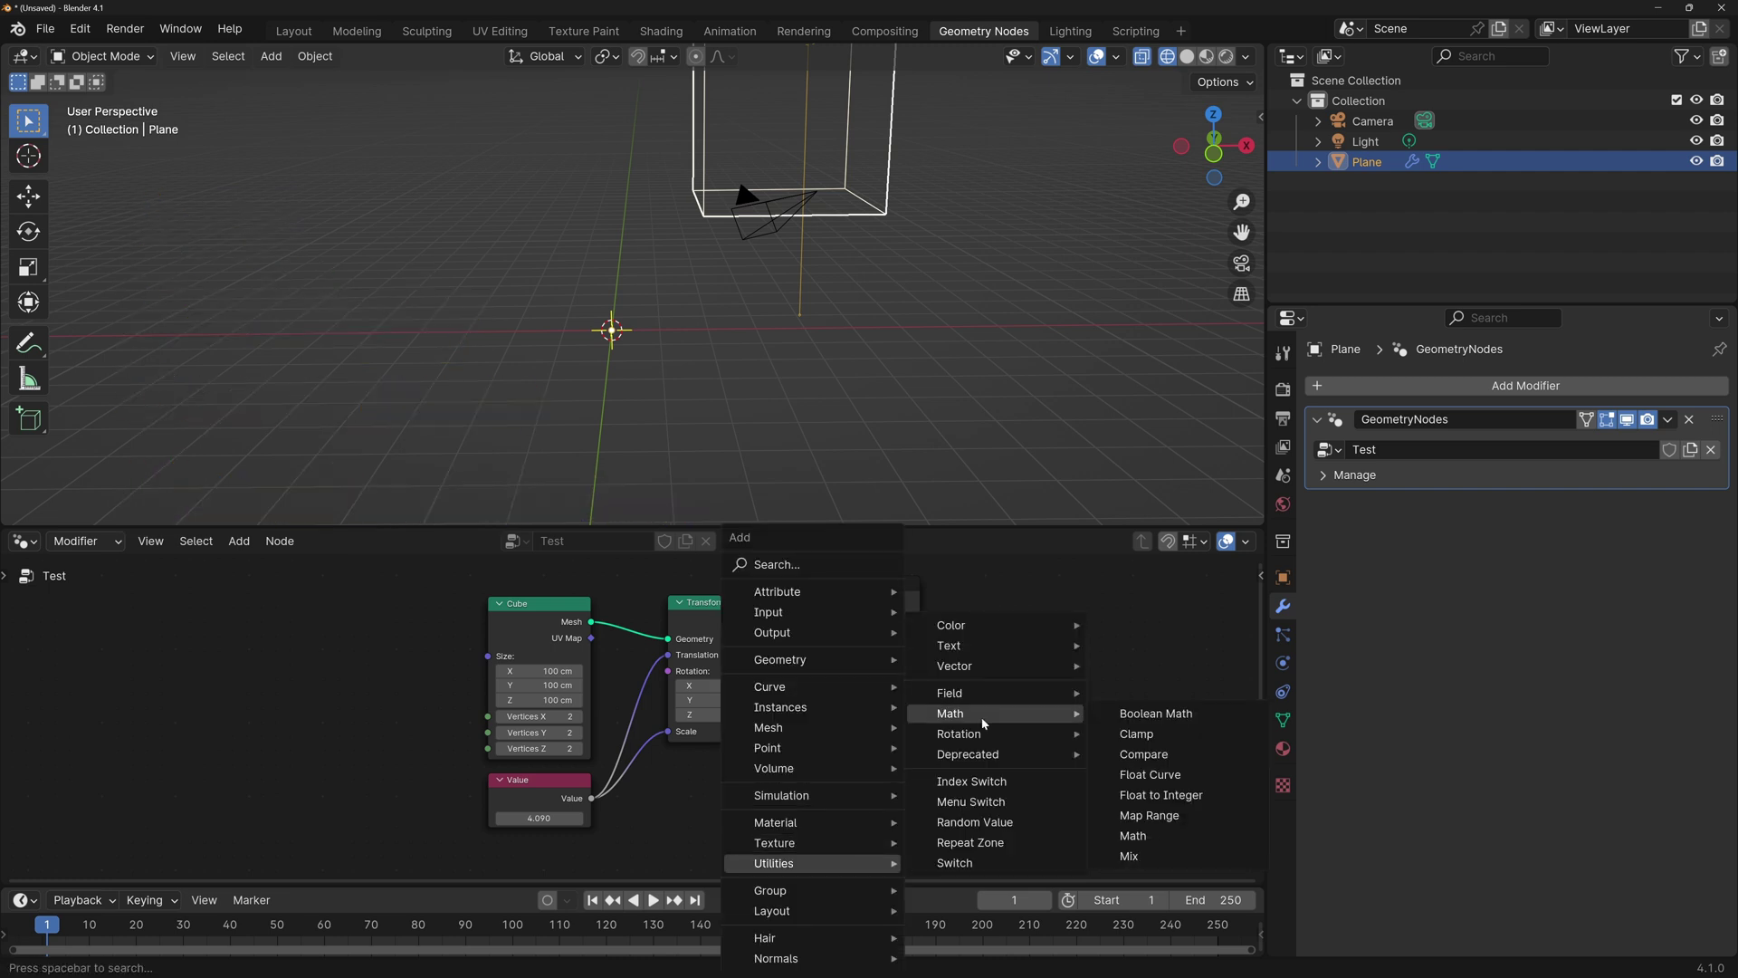
click(1160, 836)
click(642, 655)
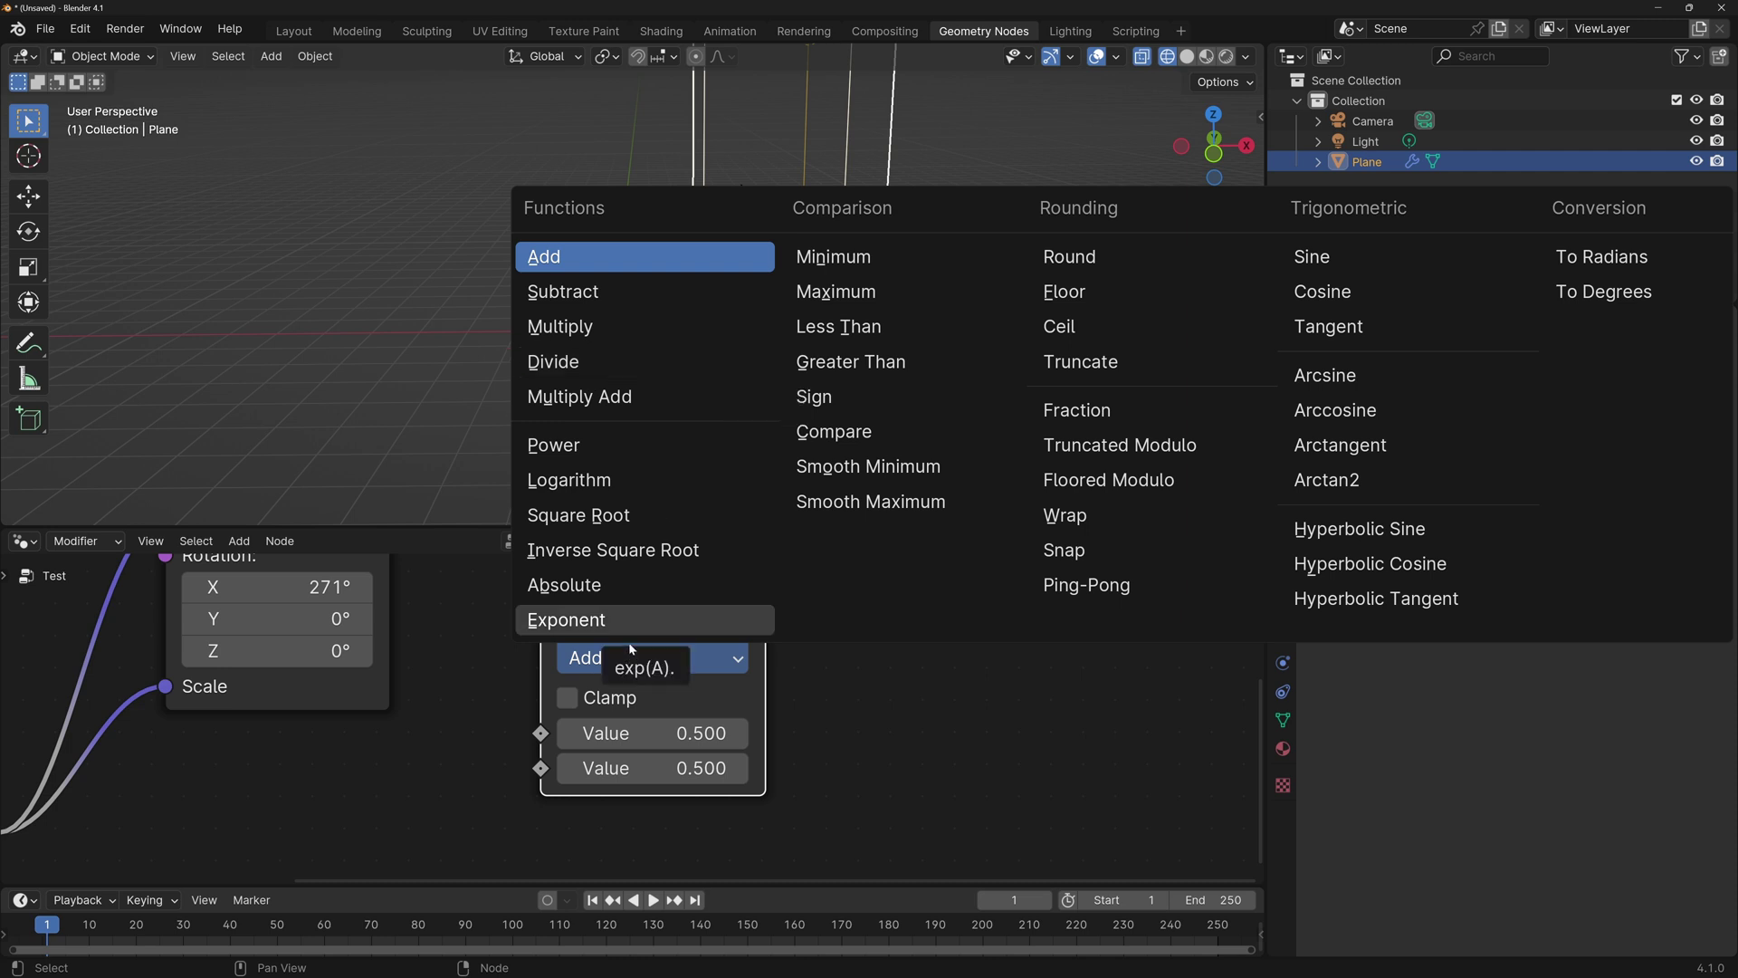
click(605, 364)
Step: Insert the Divide node into the link between Value and Scale and set its divisor to 2
scroll(819, 736, down, 4)
drag(739, 674, 541, 725)
click(562, 814)
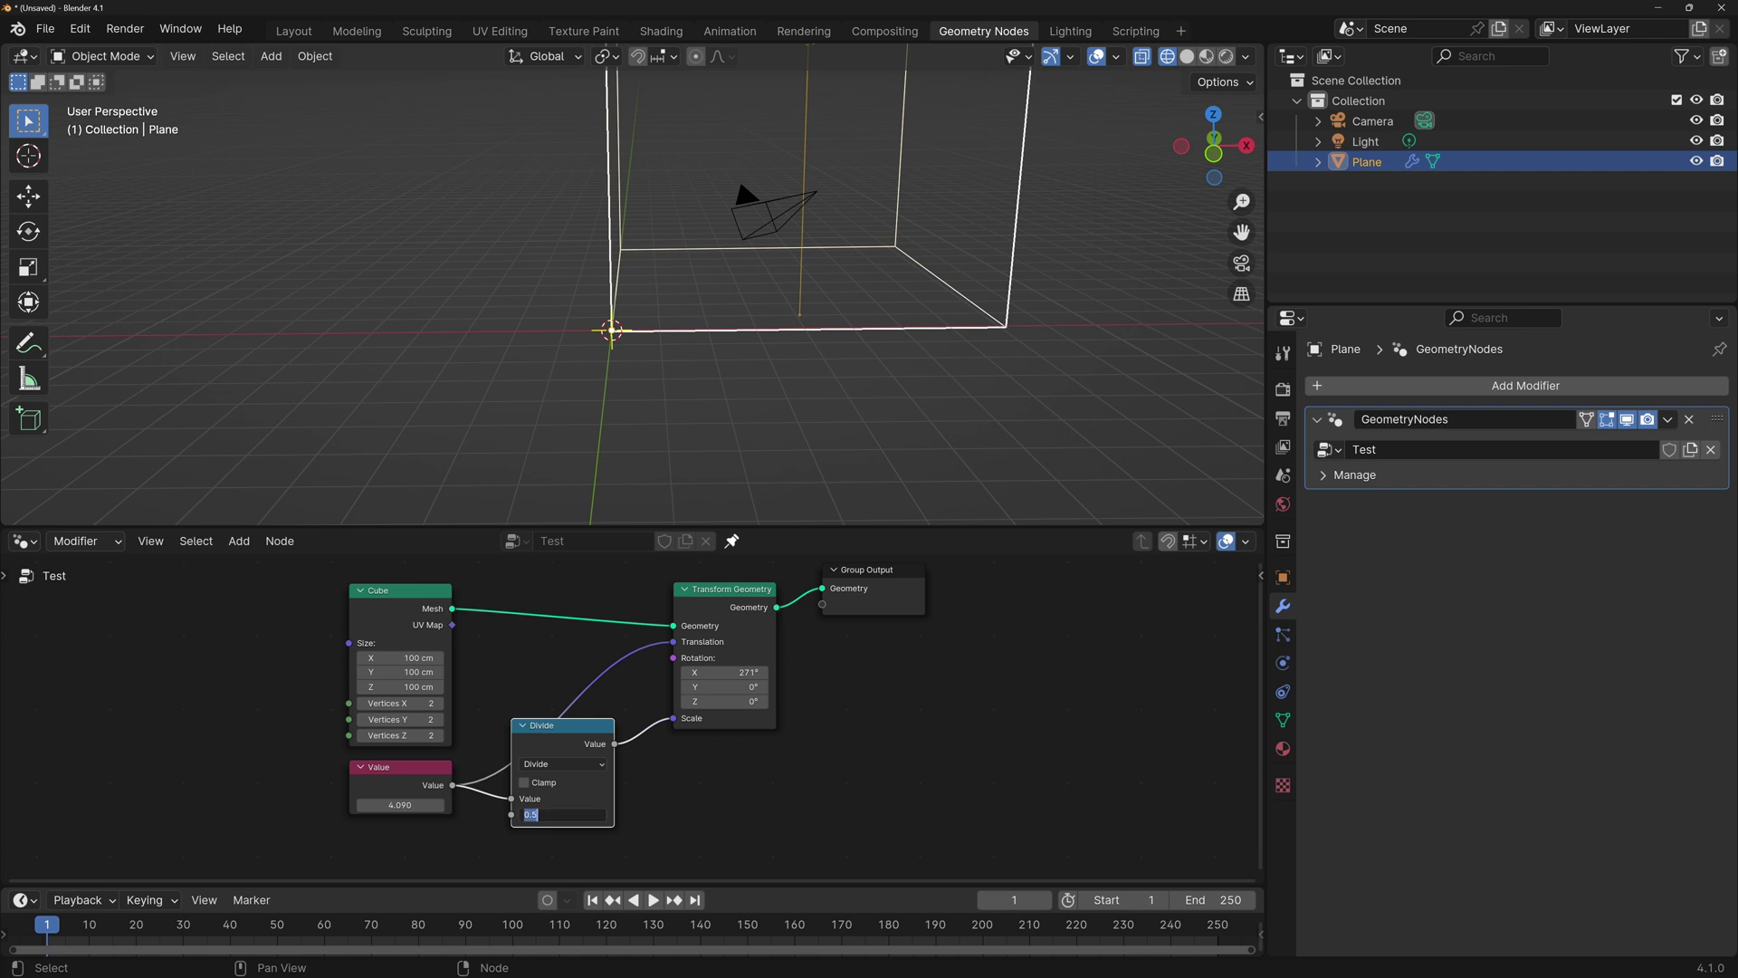
text(2)
key(Return)
Step: Reduce the Value node's number to 1.990
scroll(751, 616, up, 3)
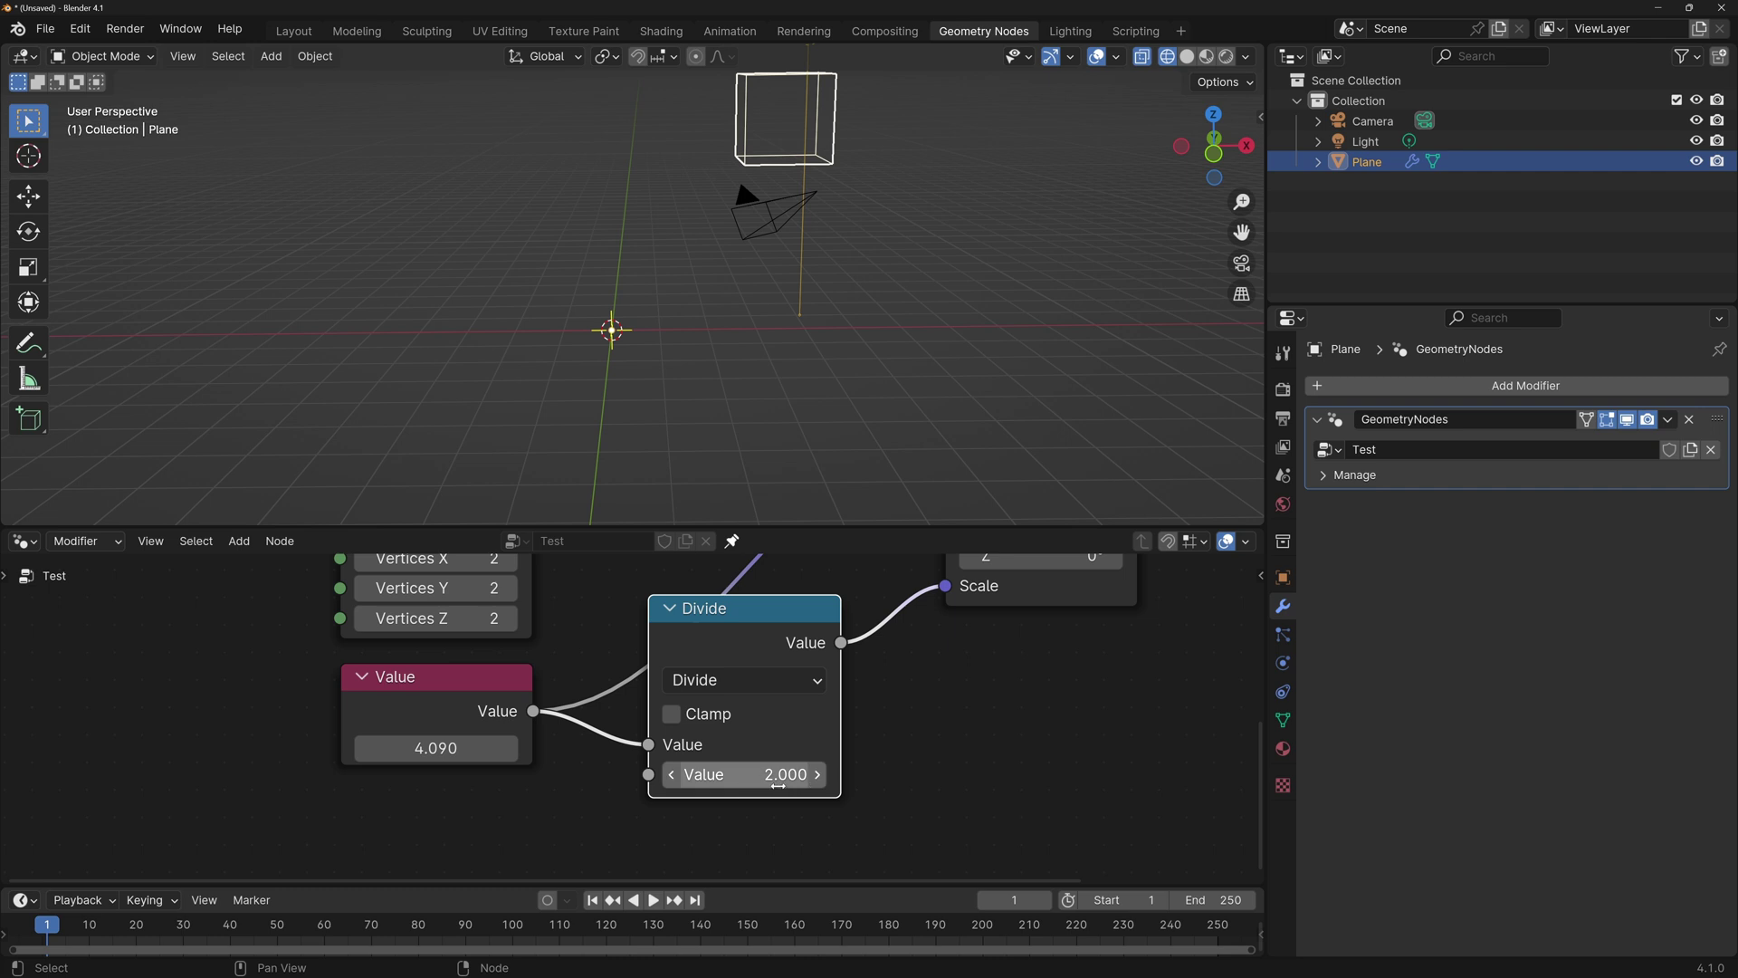
scroll(778, 786, down, 8)
mouse_move(501, 822)
mouse_down()
mouse_move(254, 821)
mouse_move(796, 822)
mouse_move(490, 822)
mouse_up()
Step: Try a divisor of 5 in the Divide node and set it back to 2
click(654, 835)
text(5)
key(Return)
click(655, 835)
text(2)
key(Return)
Step: Duplicate the Divide node into the link between Value and Translation, and move the original Divide node below the copy
middle_drag(671, 749, 637, 664)
drag(637, 661, 638, 660)
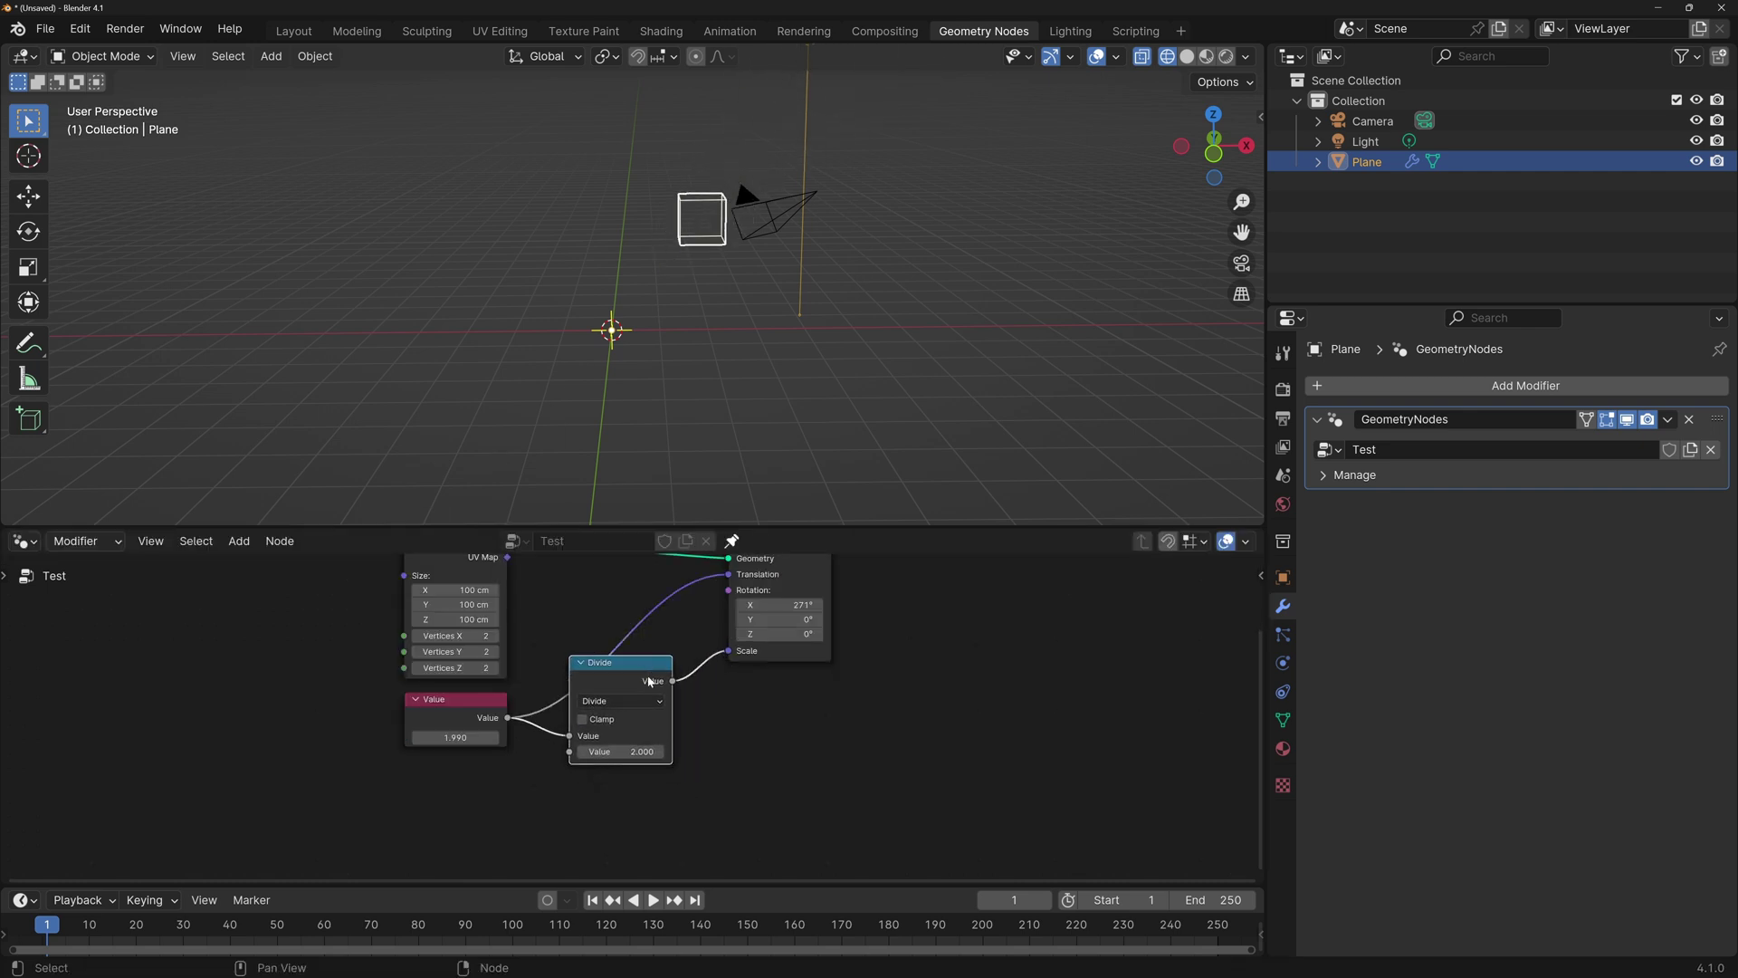
key(shift+d)
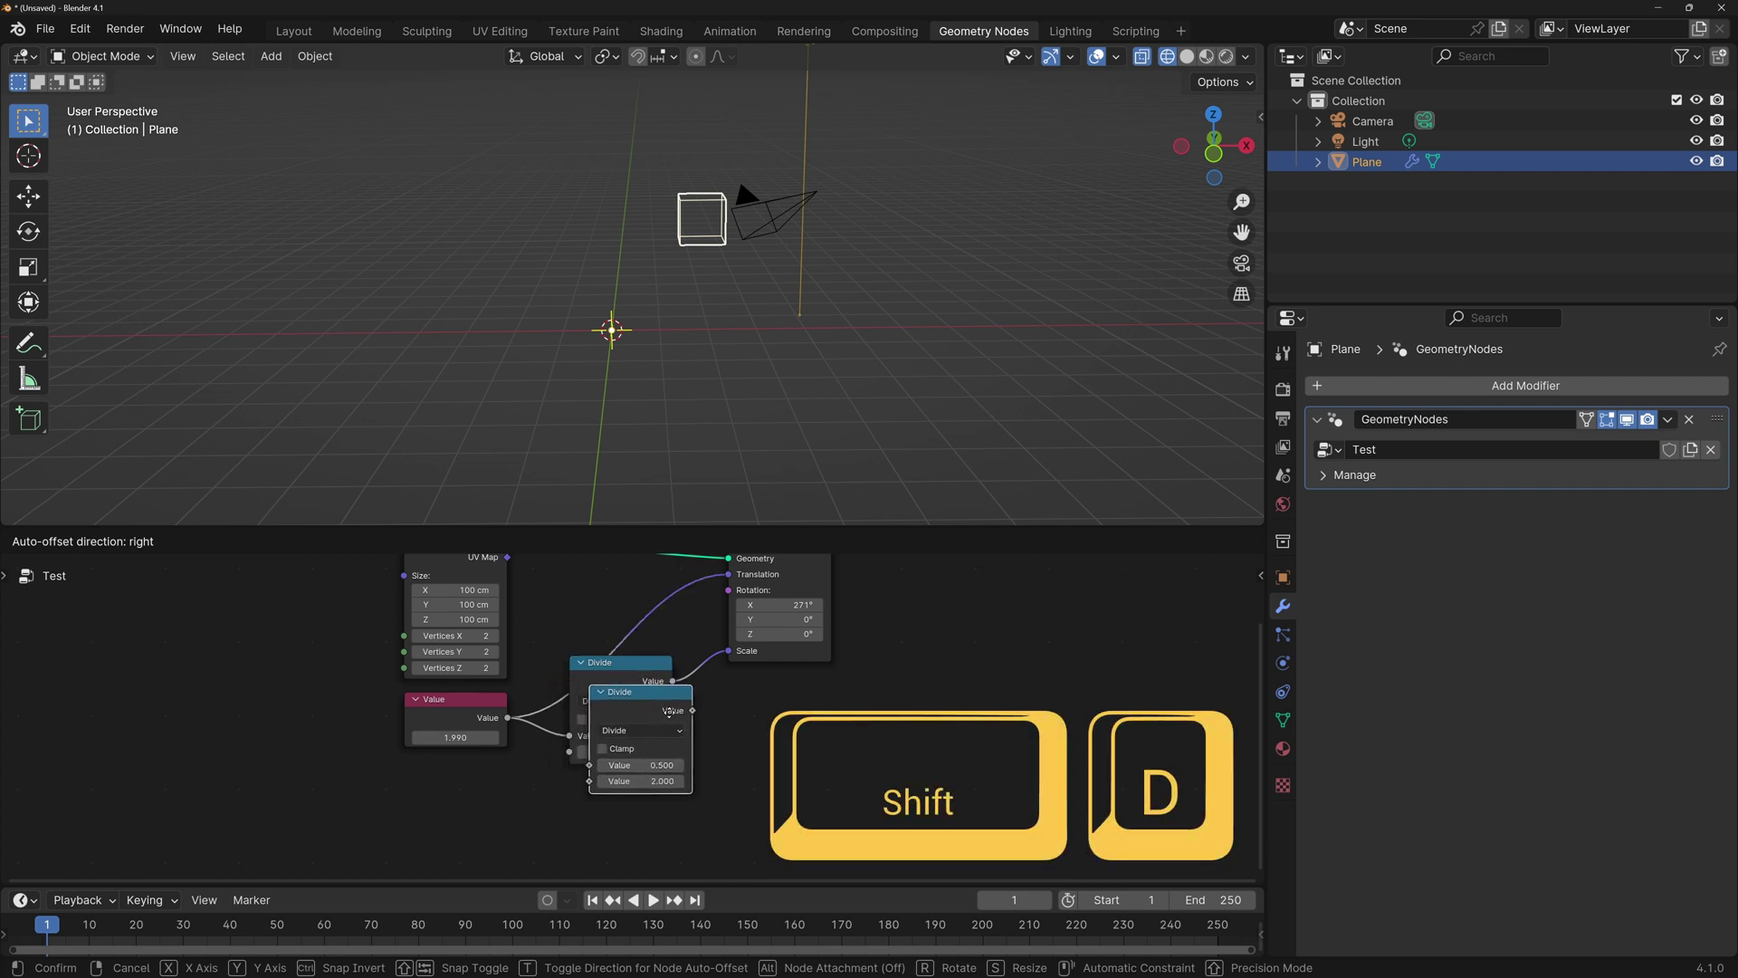
click(654, 609)
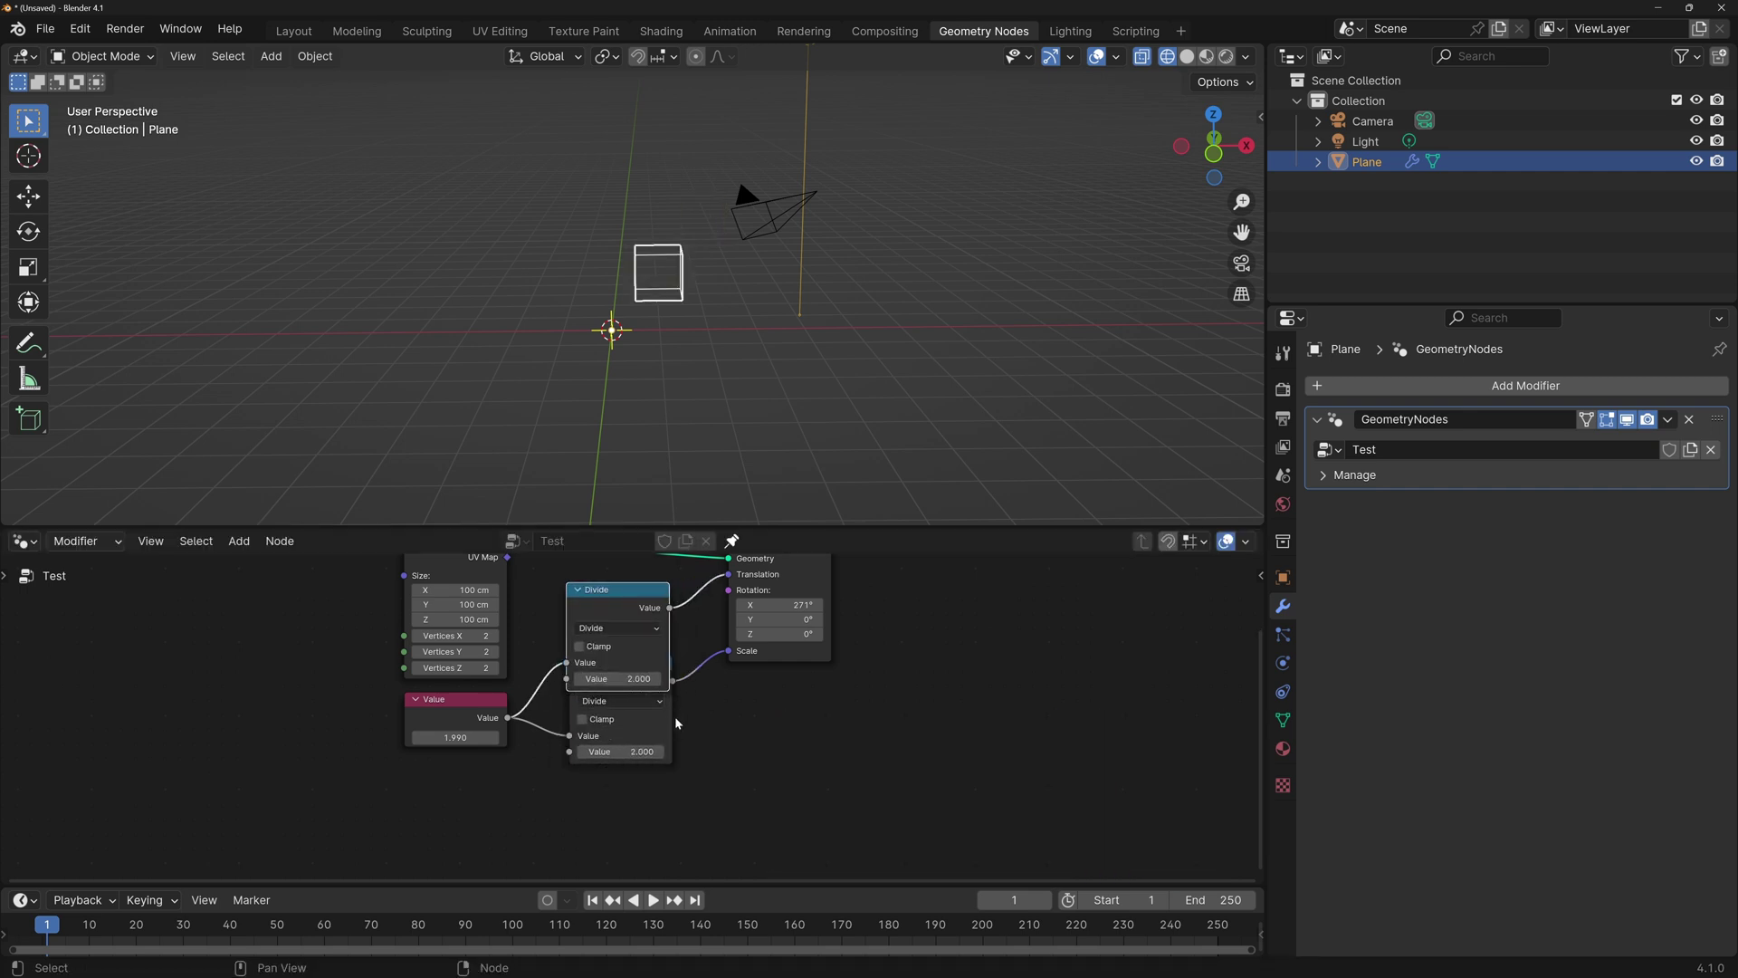
drag(638, 667, 636, 729)
click(636, 729)
Step: Switch the upper Divide node's operation to Ping-Pong with a Scale of 3 and raise the Value node's number to 40.090
click(632, 616)
scroll(632, 615, up, 2)
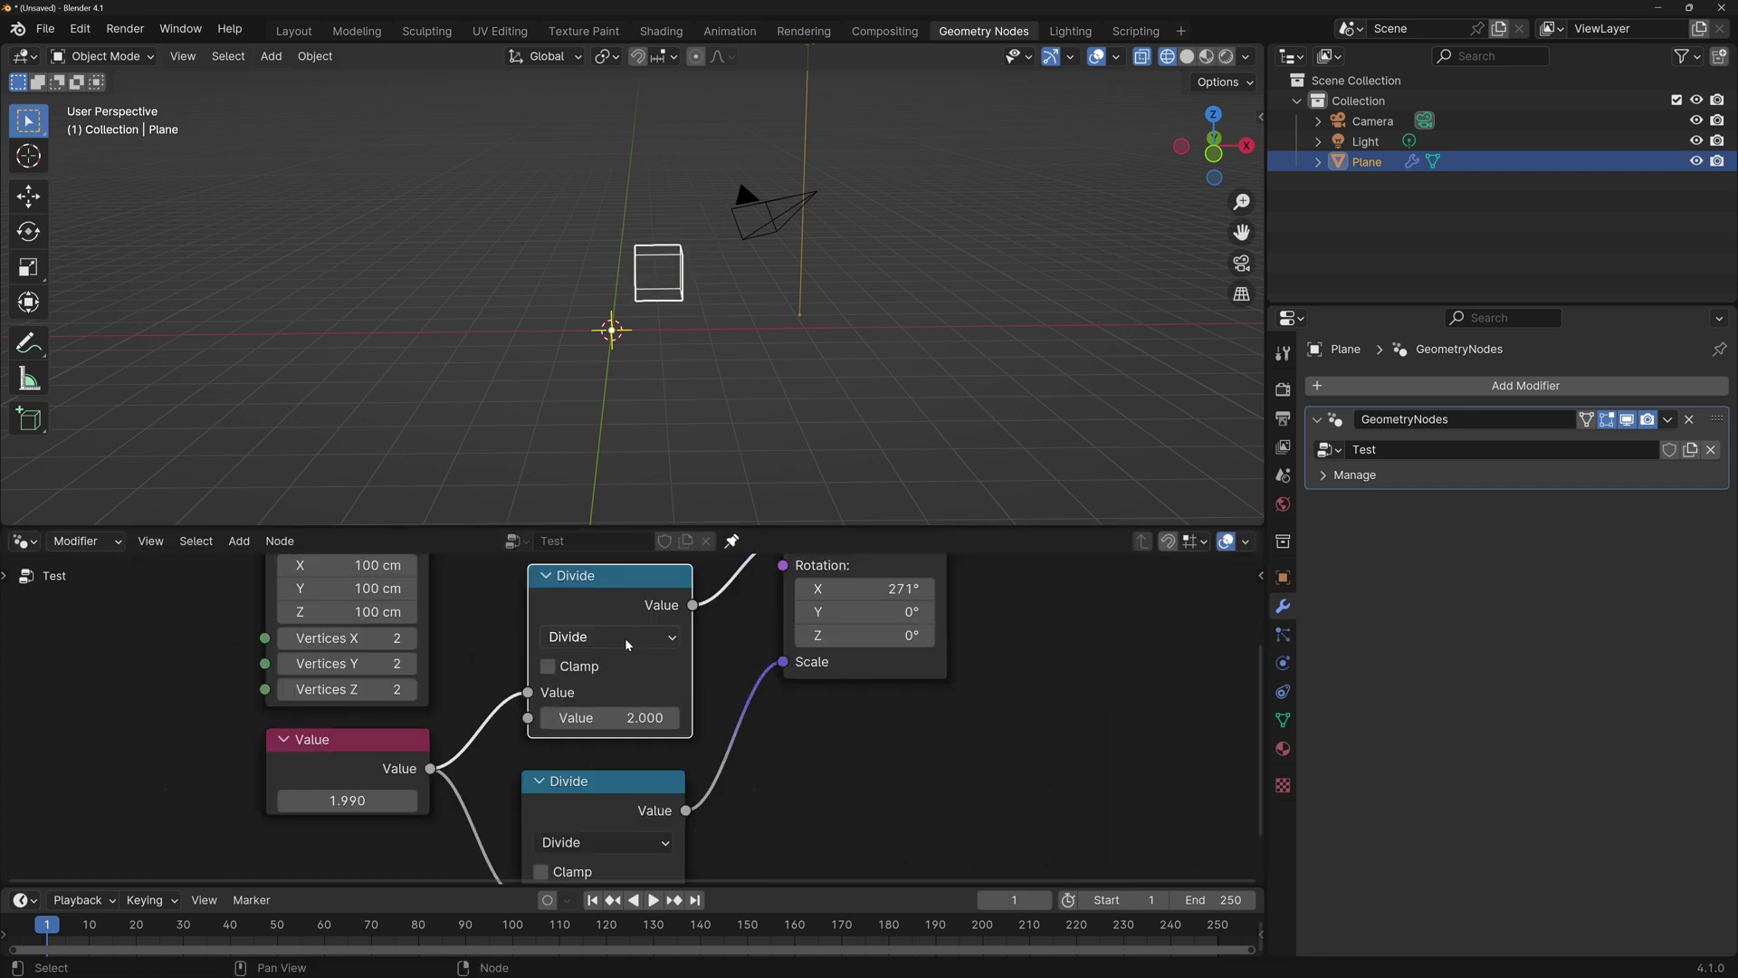
click(631, 636)
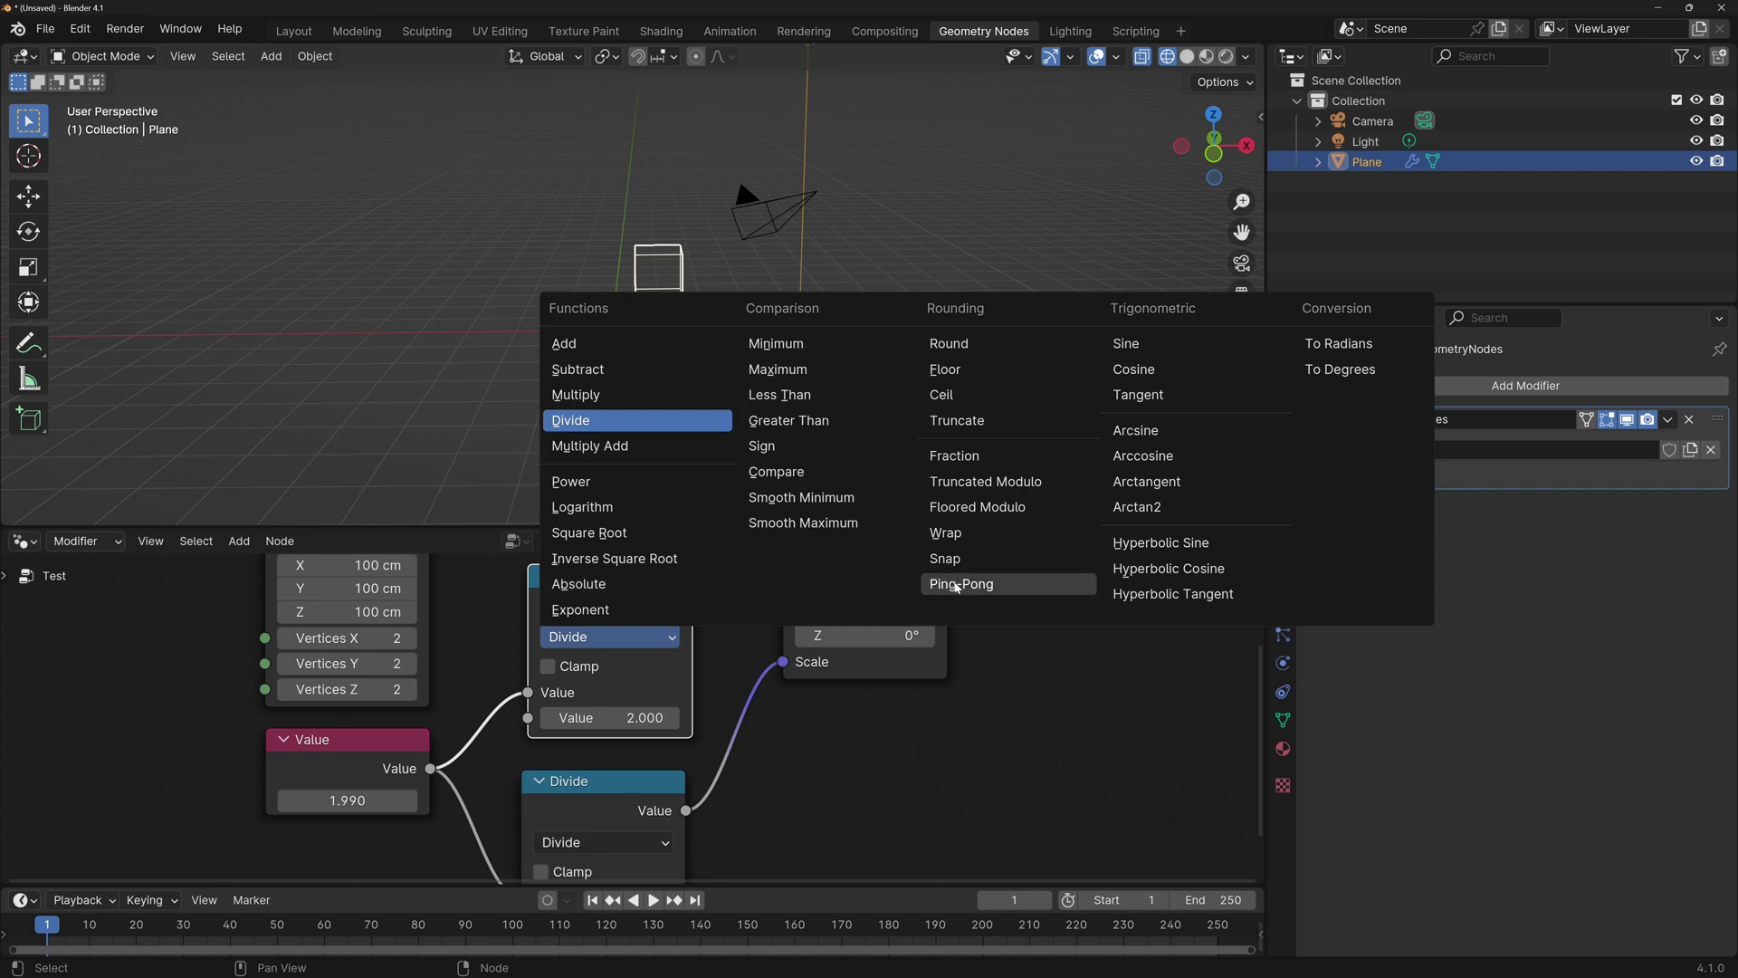
click(955, 586)
click(609, 717)
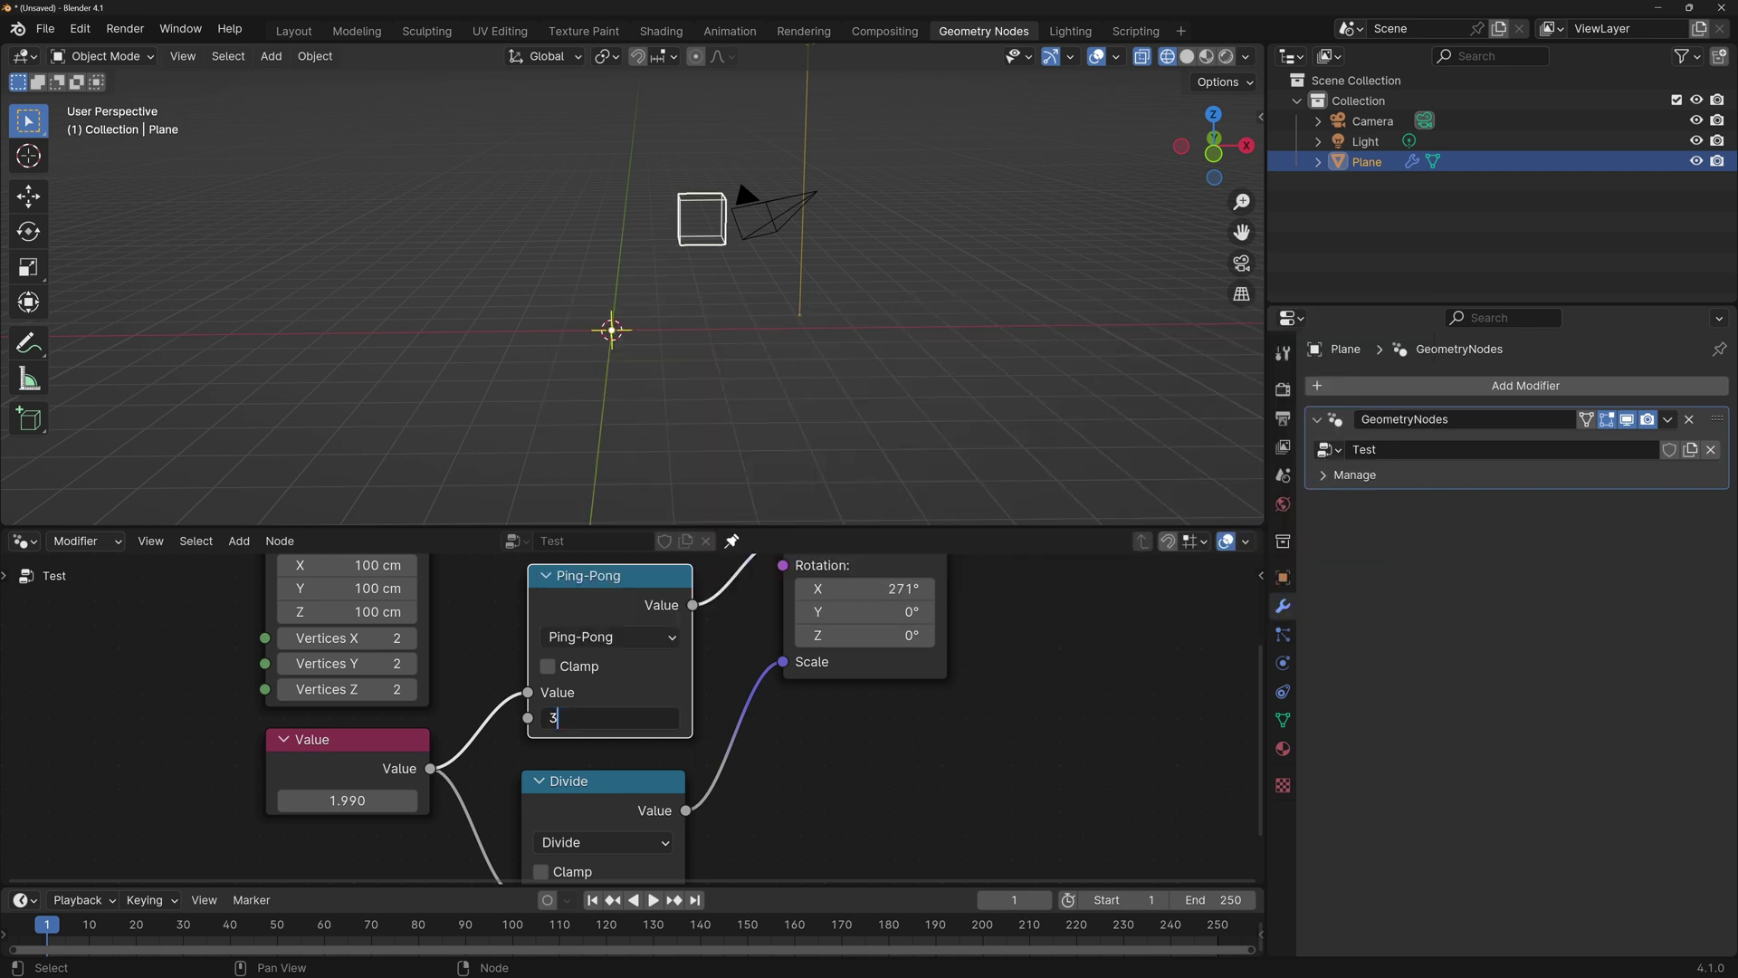
text(3)
key(Return)
drag(348, 800, 699, 801)
Step: Insert a copy of the Ping-Pong node between Divide and Scale with its own Scale at 1.5, and raise the Value node to 44.090
scroll(637, 723, down, 3)
middle_drag(726, 763, 696, 747)
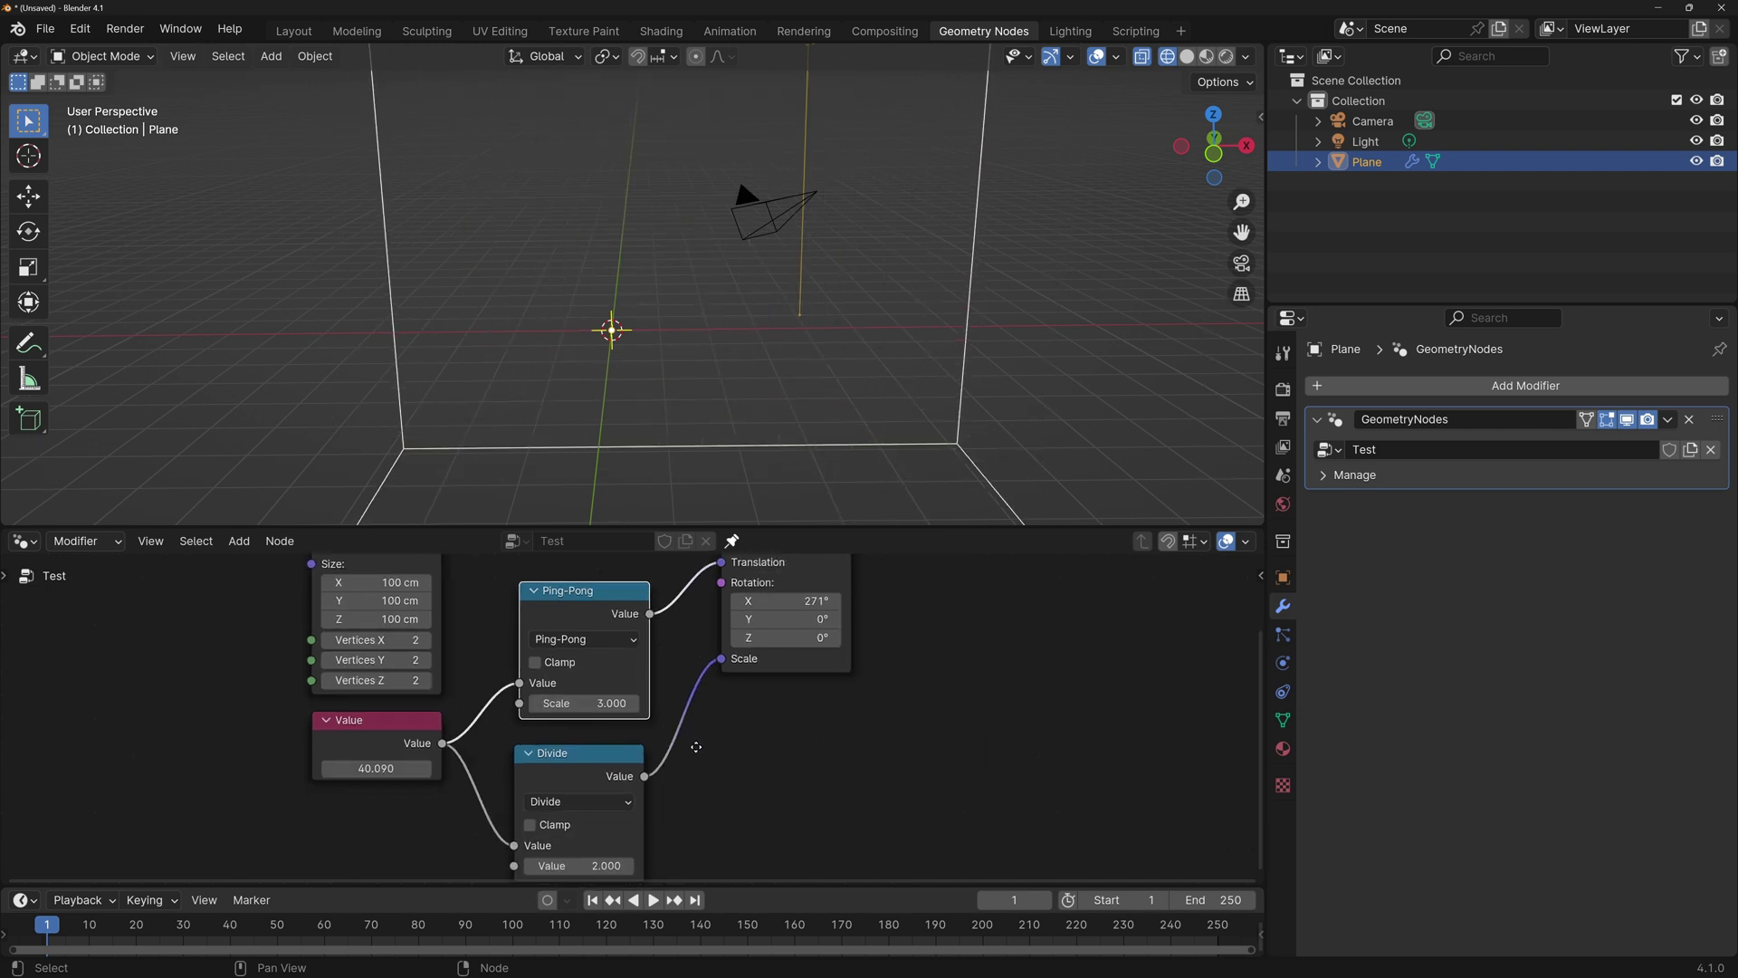
scroll(696, 747, down, 1)
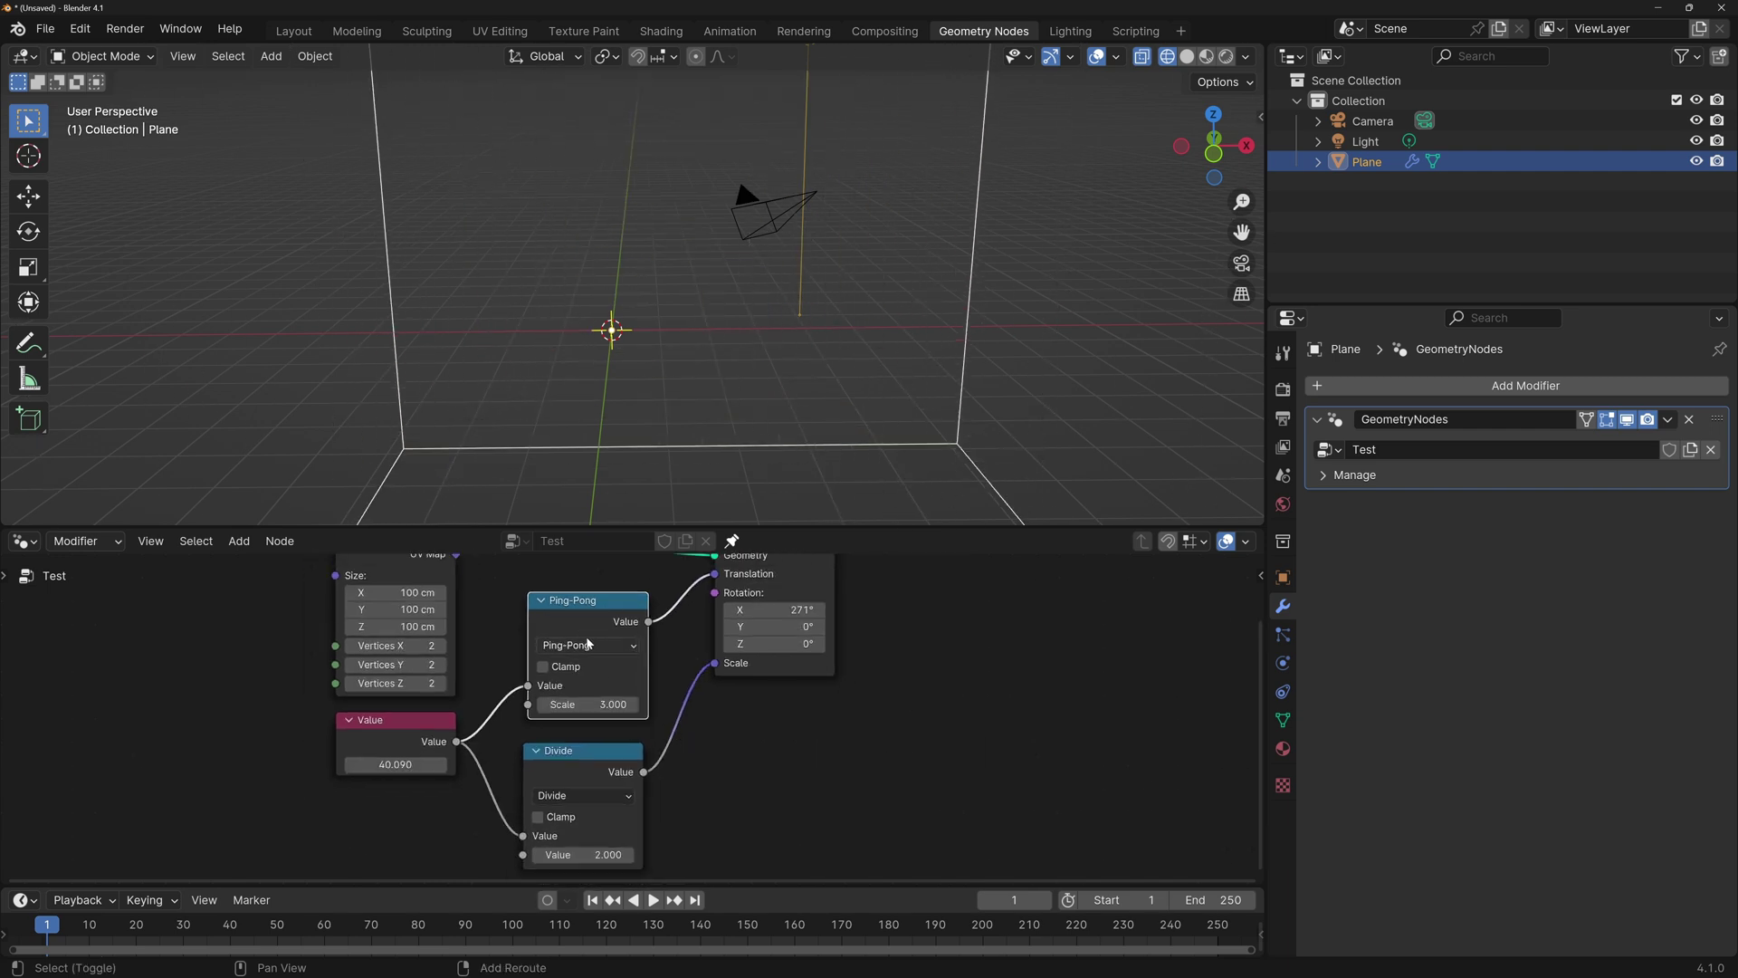
key(shift+d)
click(742, 750)
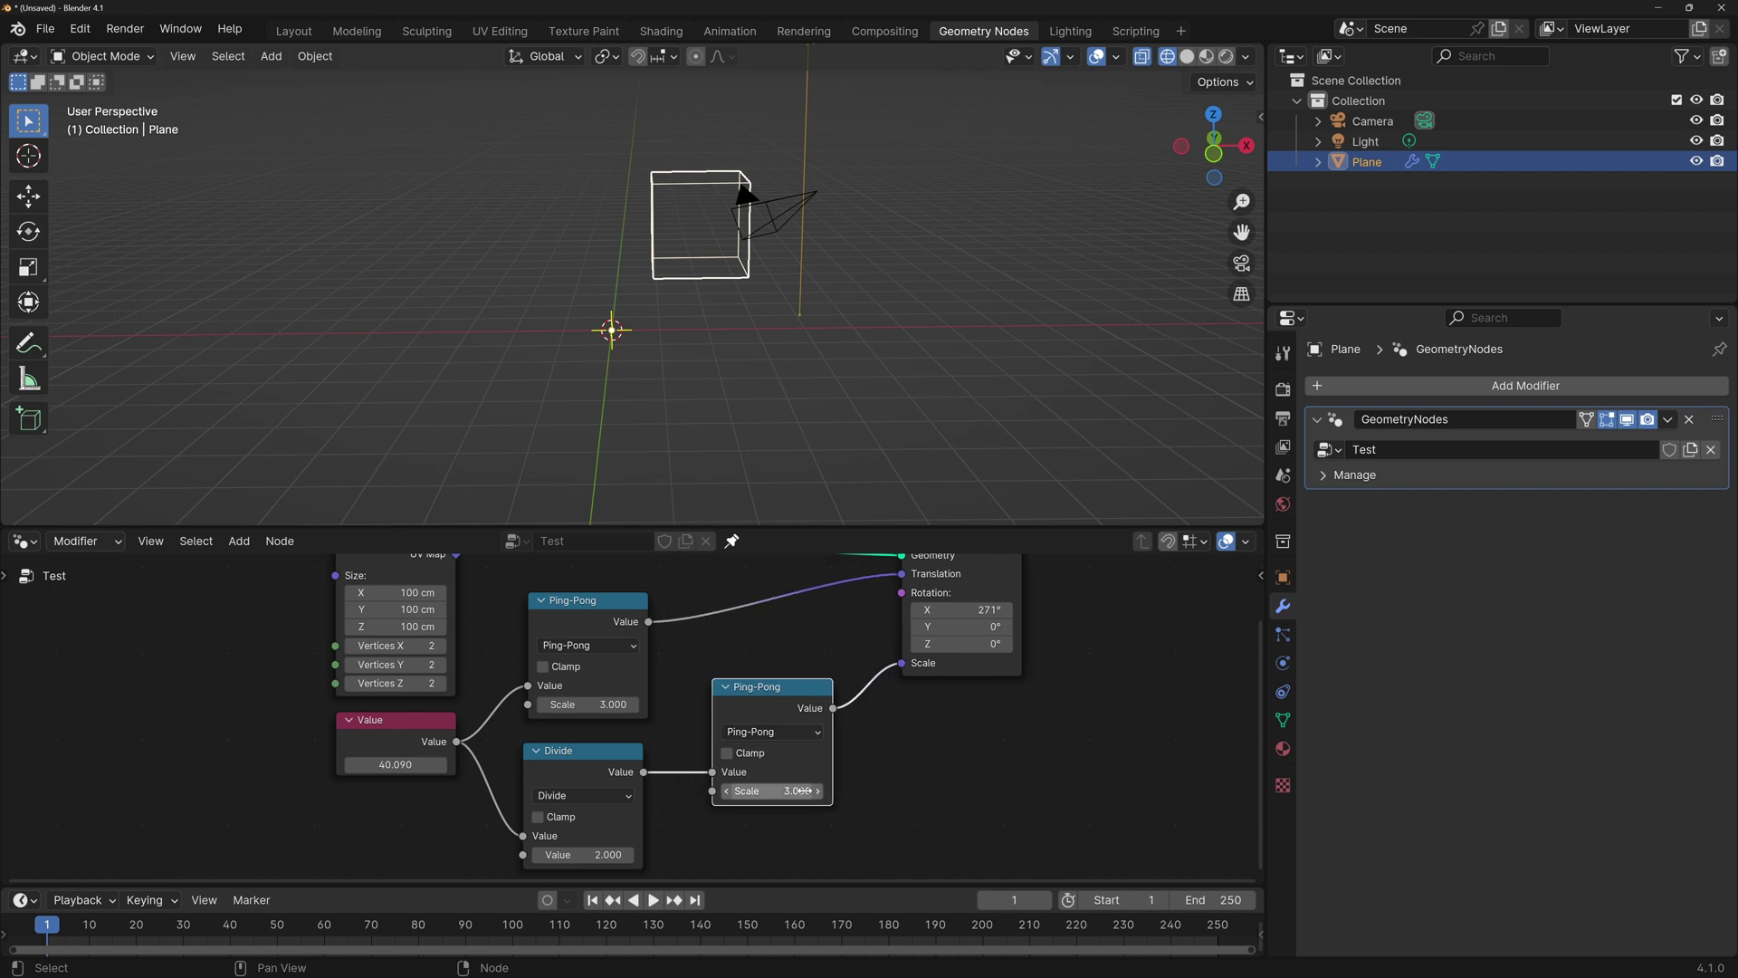
click(794, 791)
text(1.5)
key(Return)
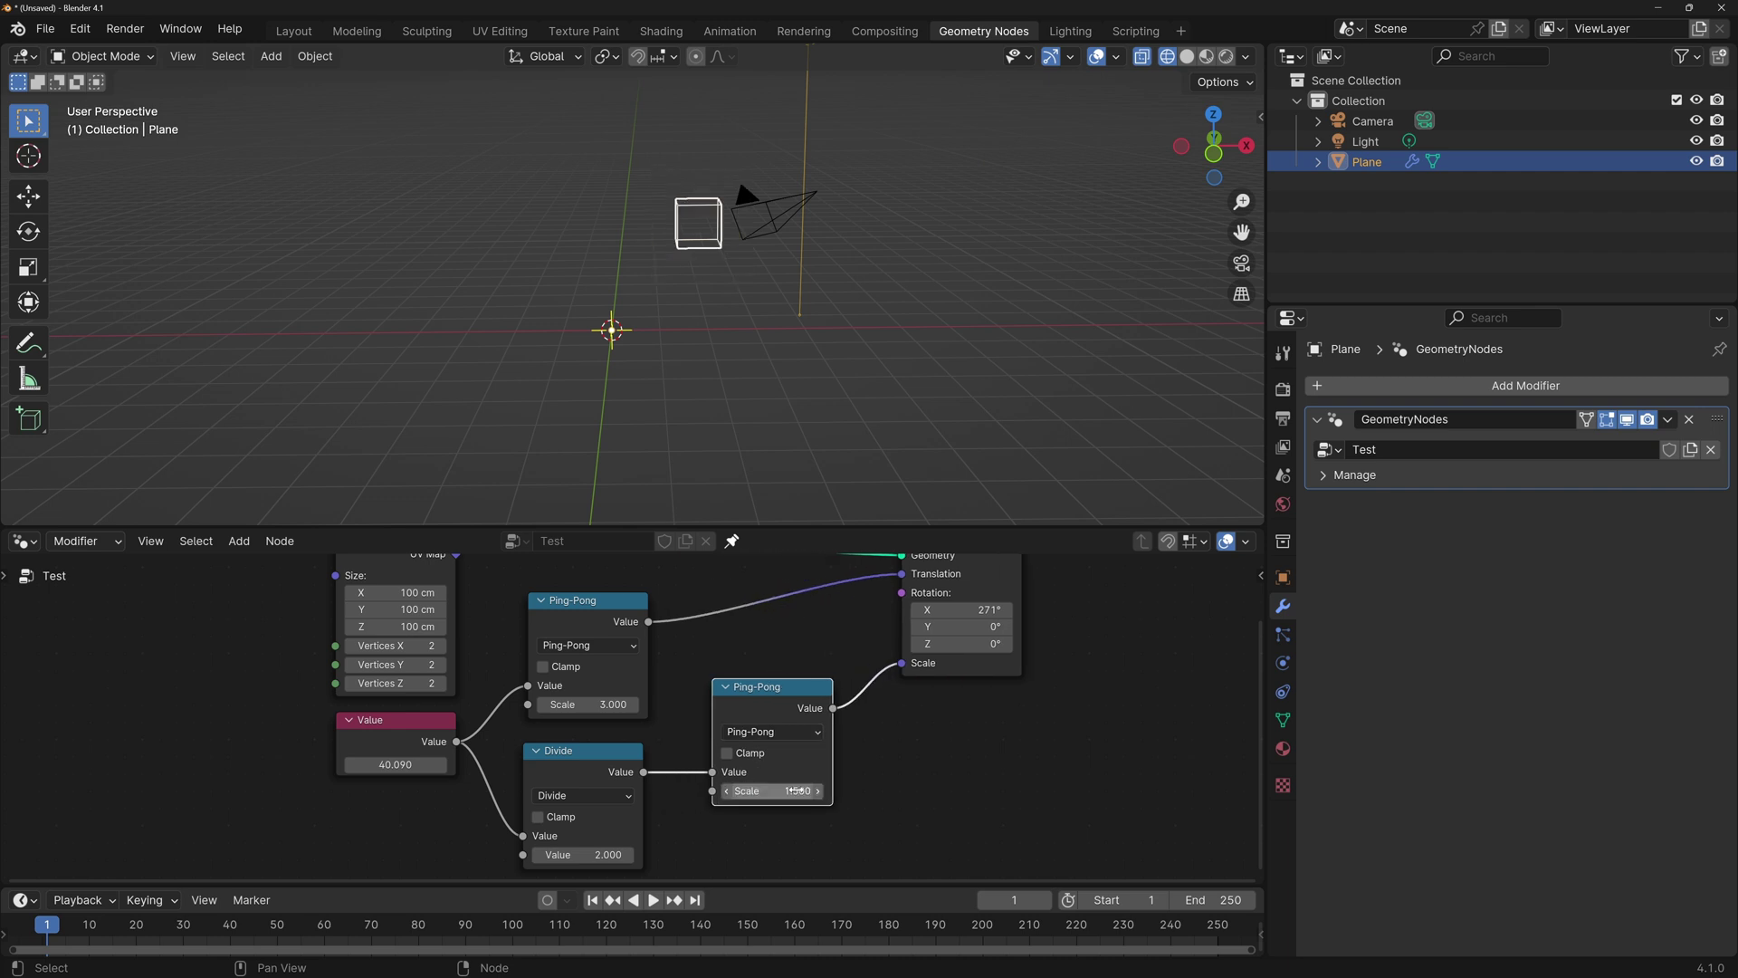
mouse_move(396, 764)
mouse_down()
mouse_move(210, 764)
mouse_move(428, 764)
mouse_up()
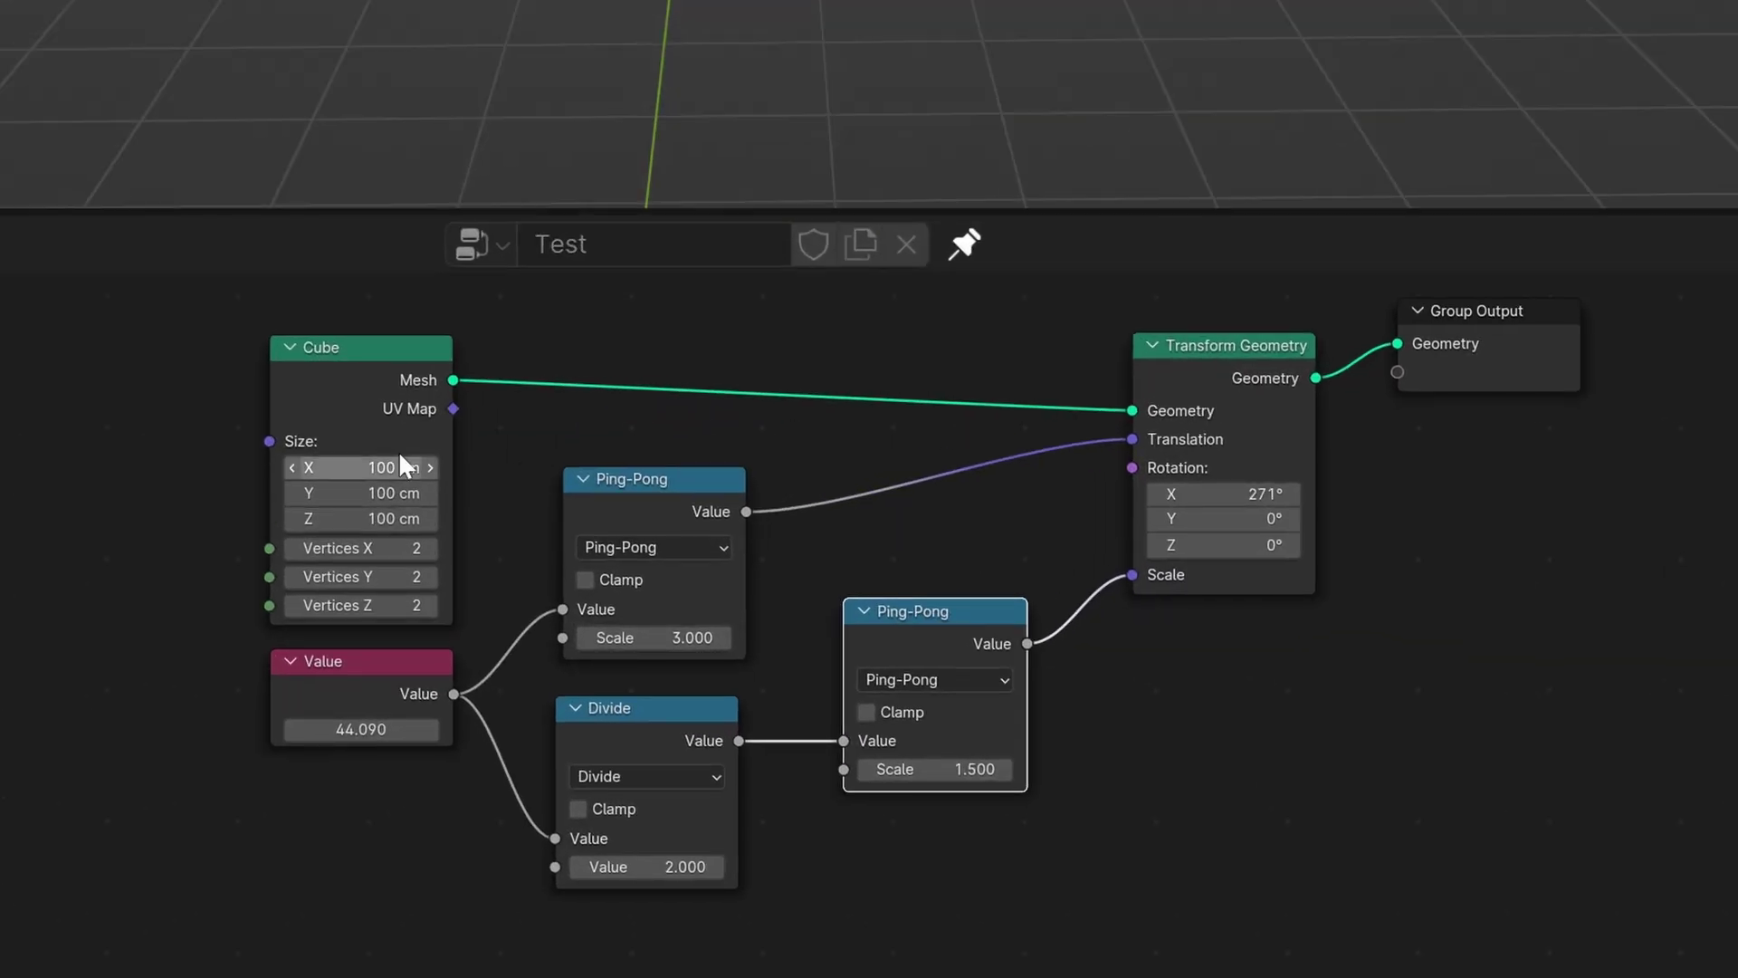
Step: Replace the Cube node with a UV Sphere whose Mesh feeds Transform Geometry's Geometry input, and switch the viewport to Solid shading
click(427, 456)
key(x)
key(shift+a)
text(uv)
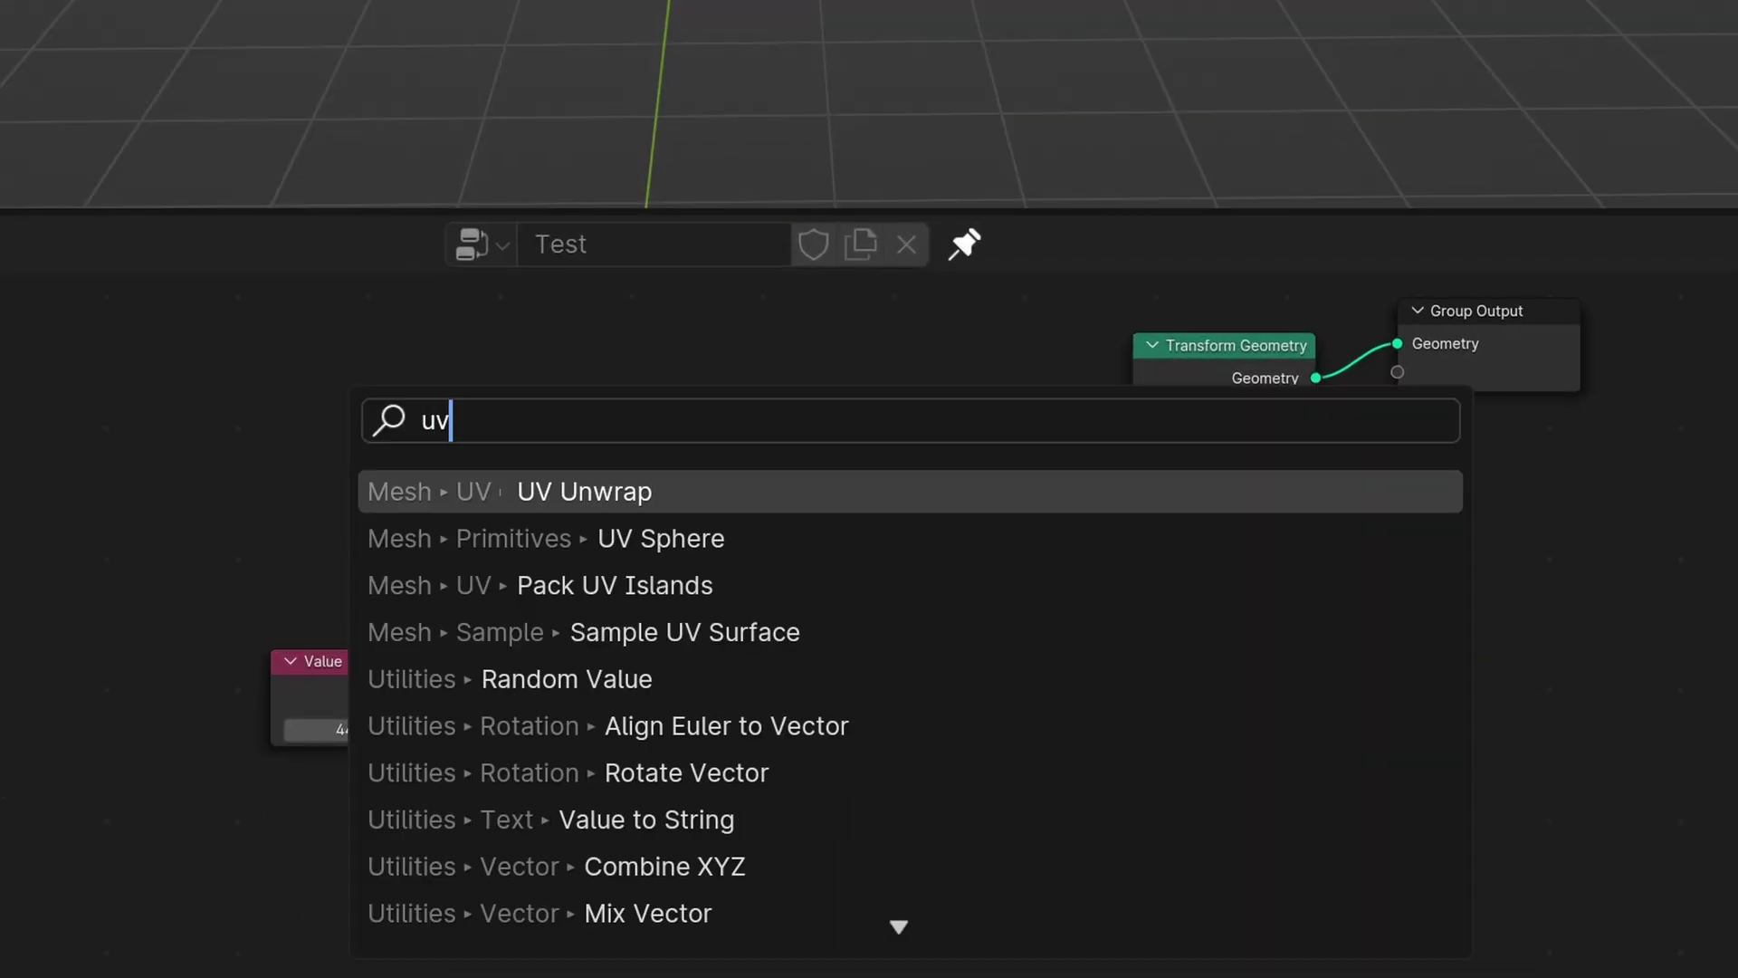
key(Down)
key(Return)
click(264, 380)
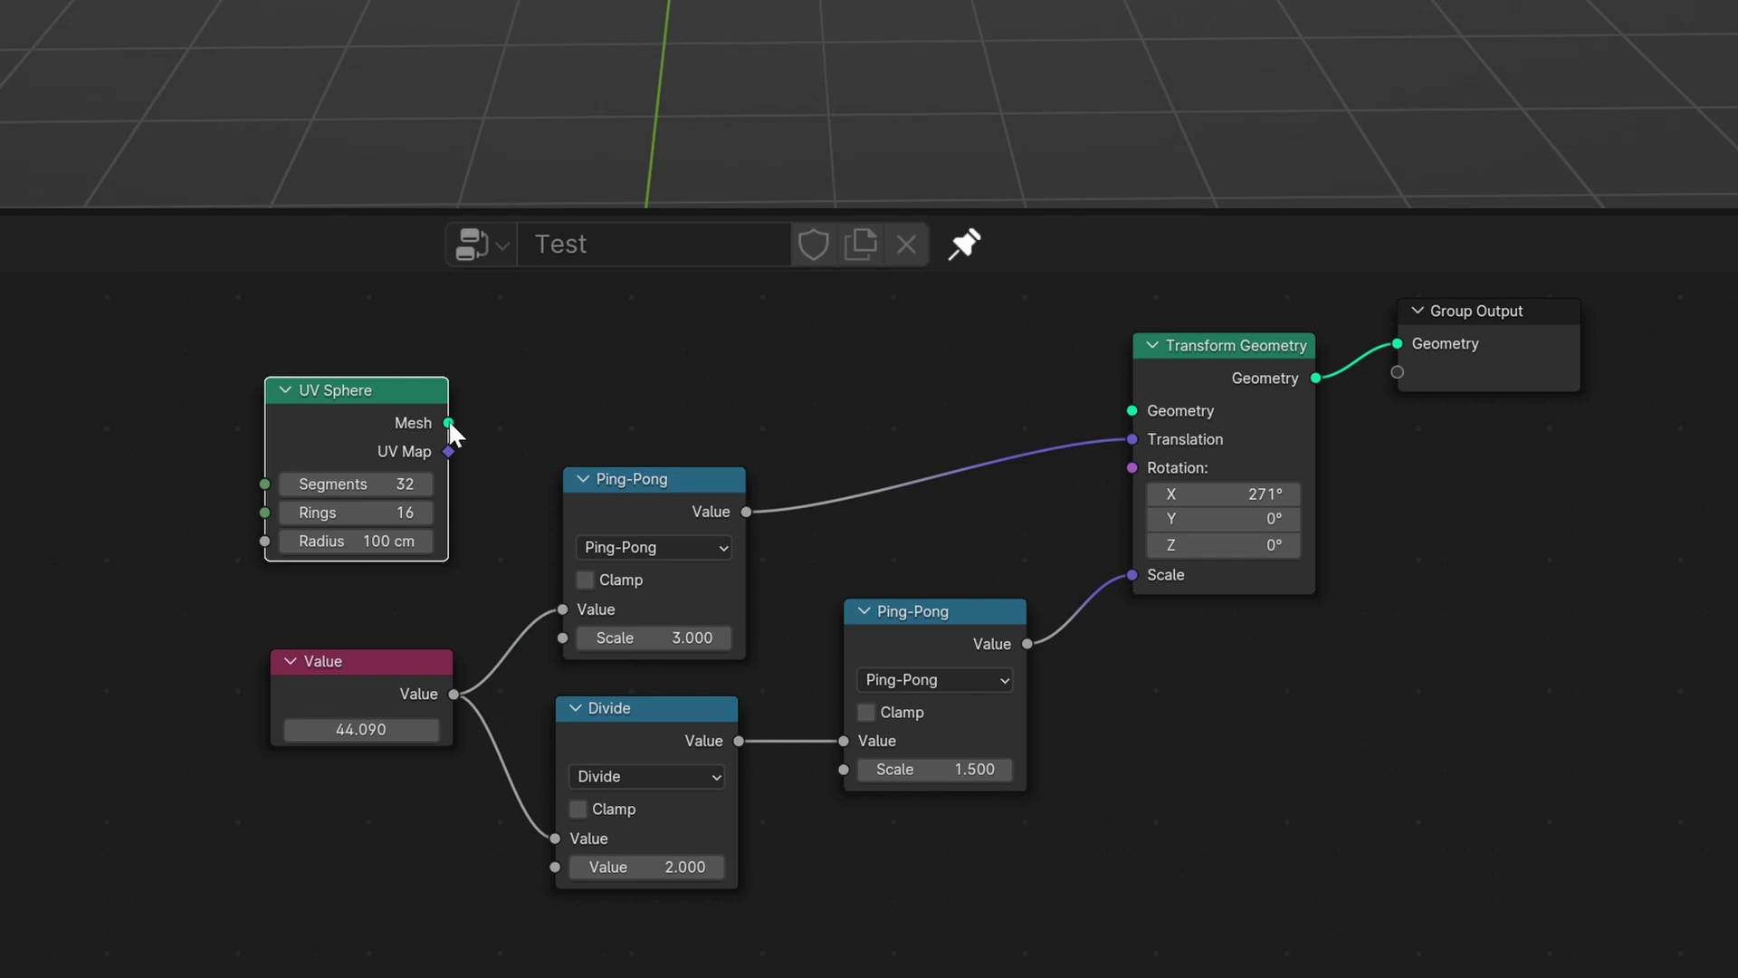
drag(448, 422, 1130, 409)
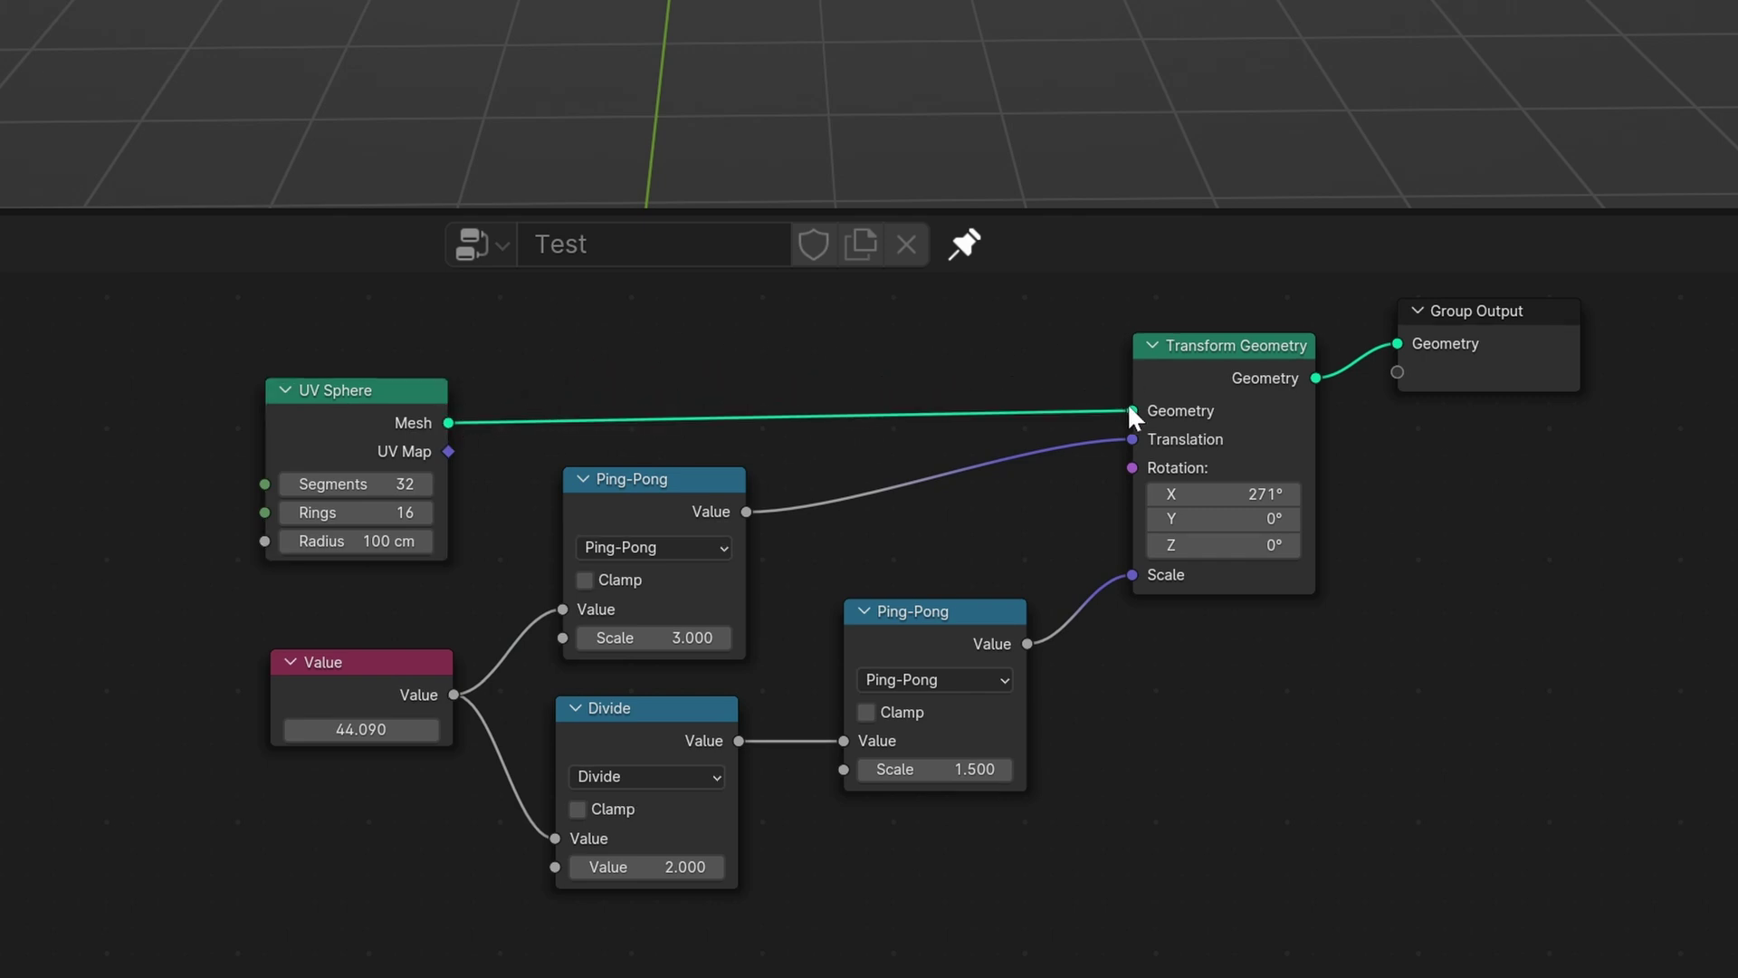
key(z)
click(859, 325)
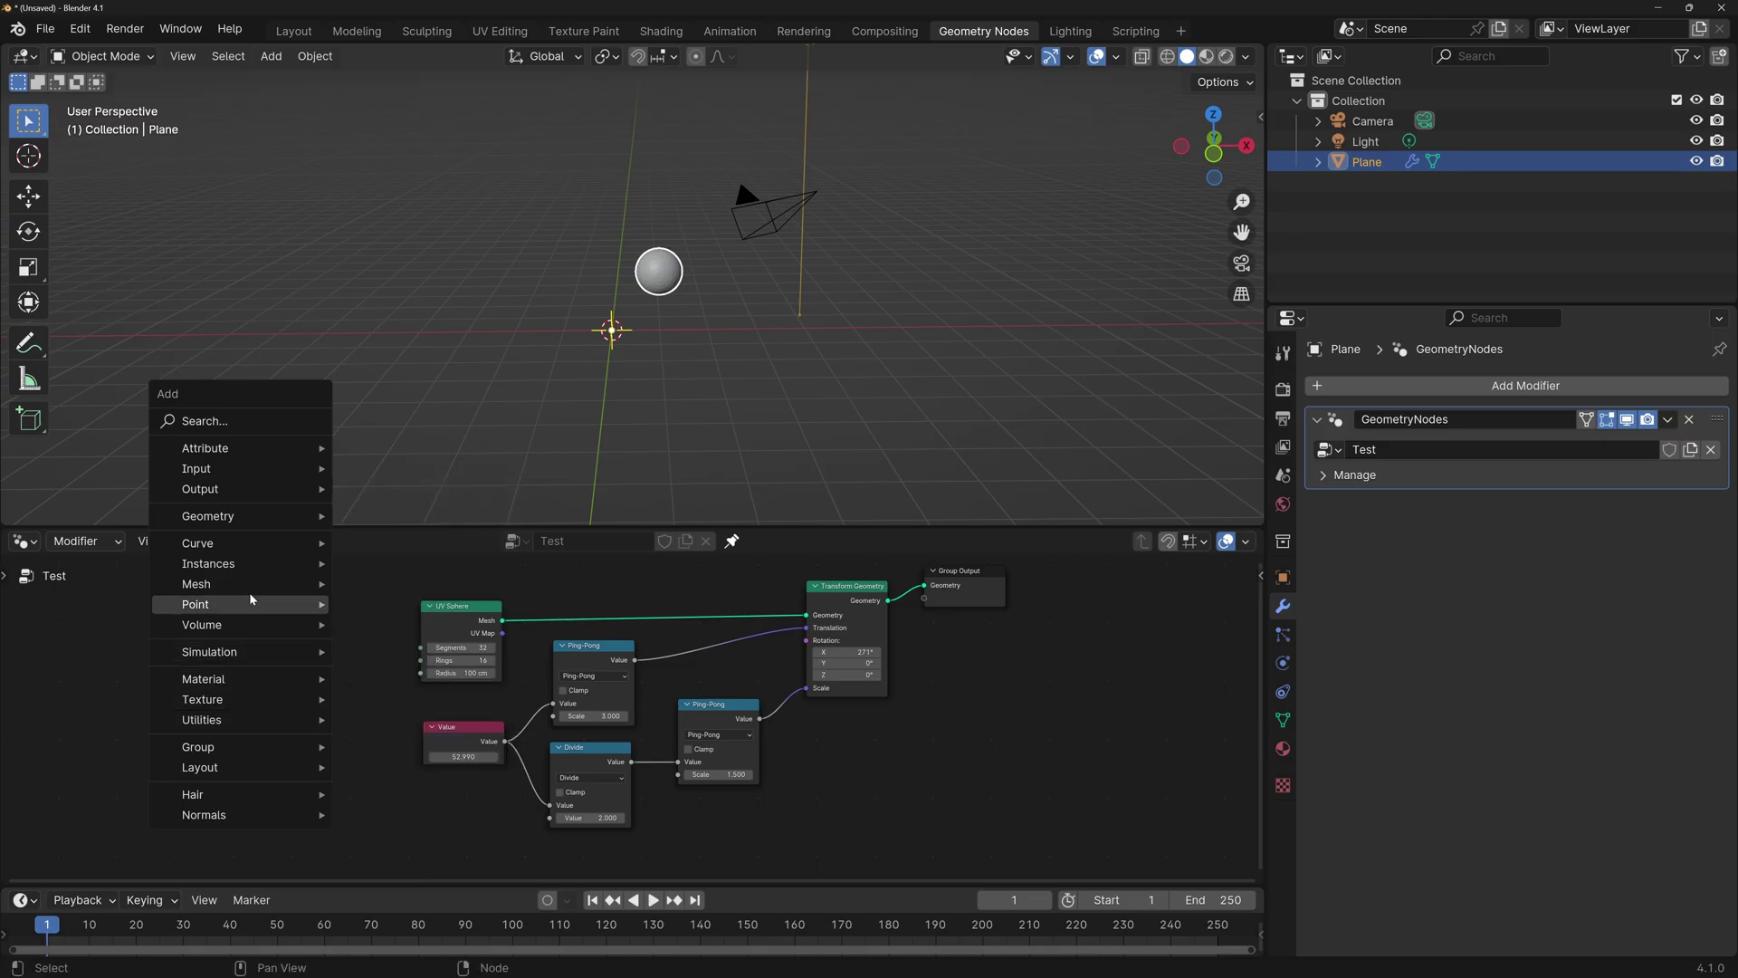
mouse_move(253, 589)
mouse_move(455, 674)
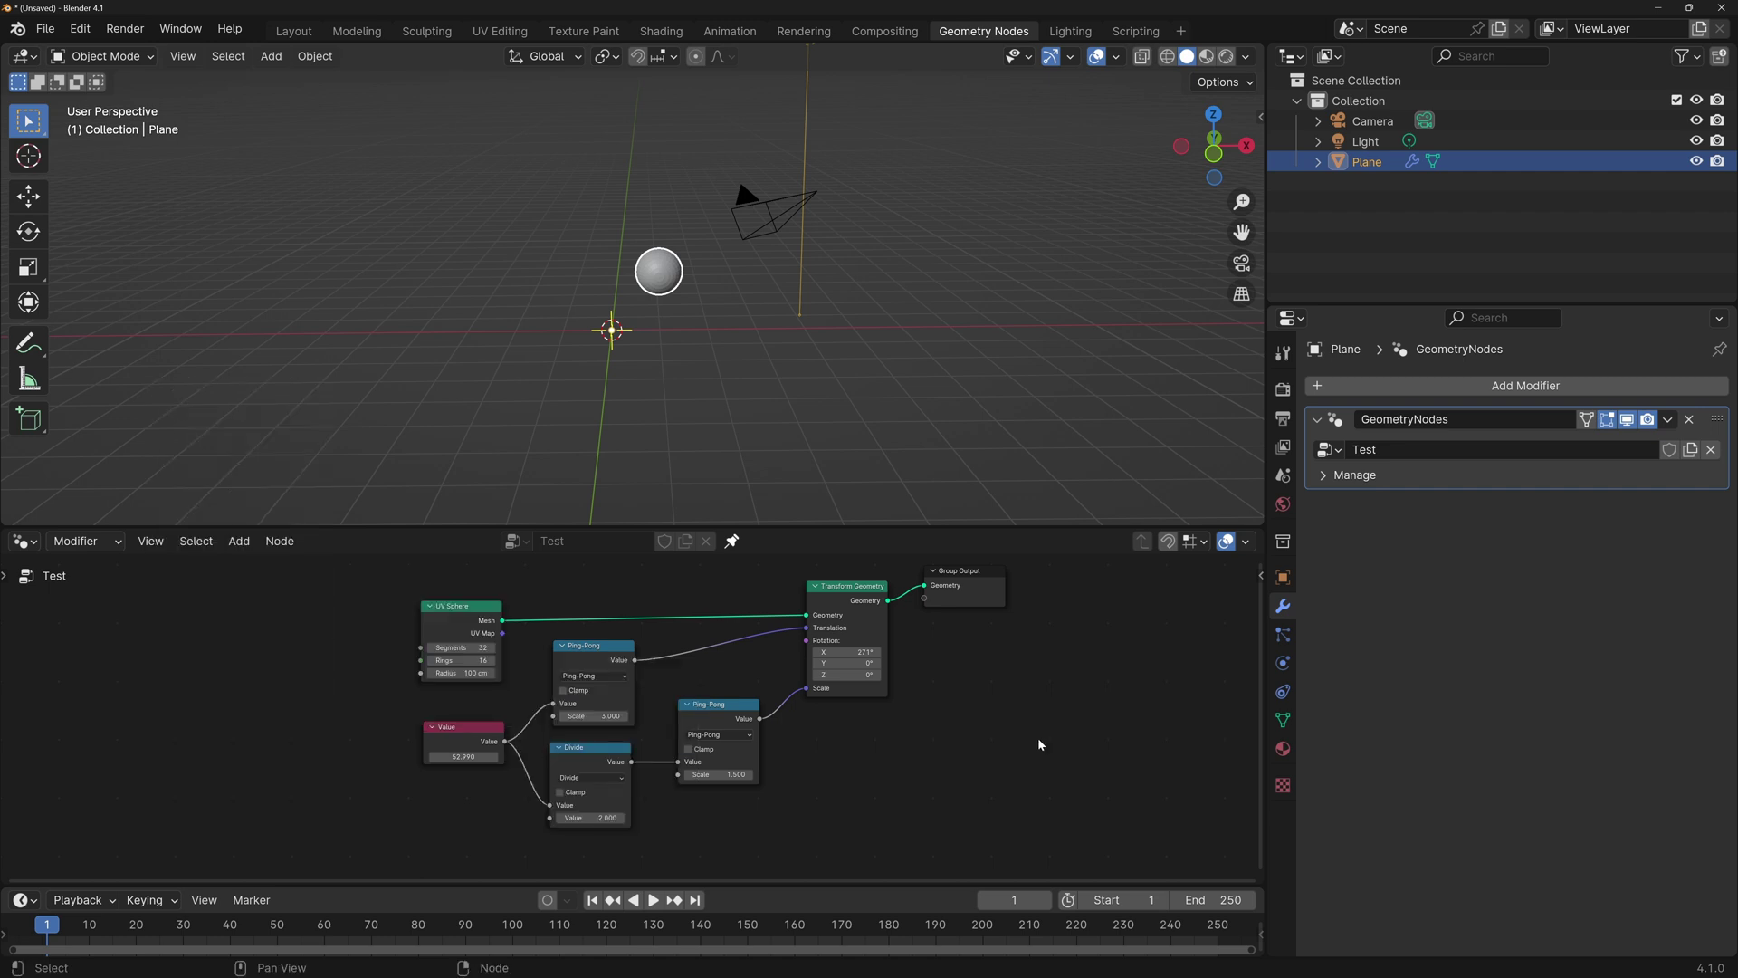
Step: Add a monkey mesh to the scene and move it about 658 cm along the X axis
click(1011, 252)
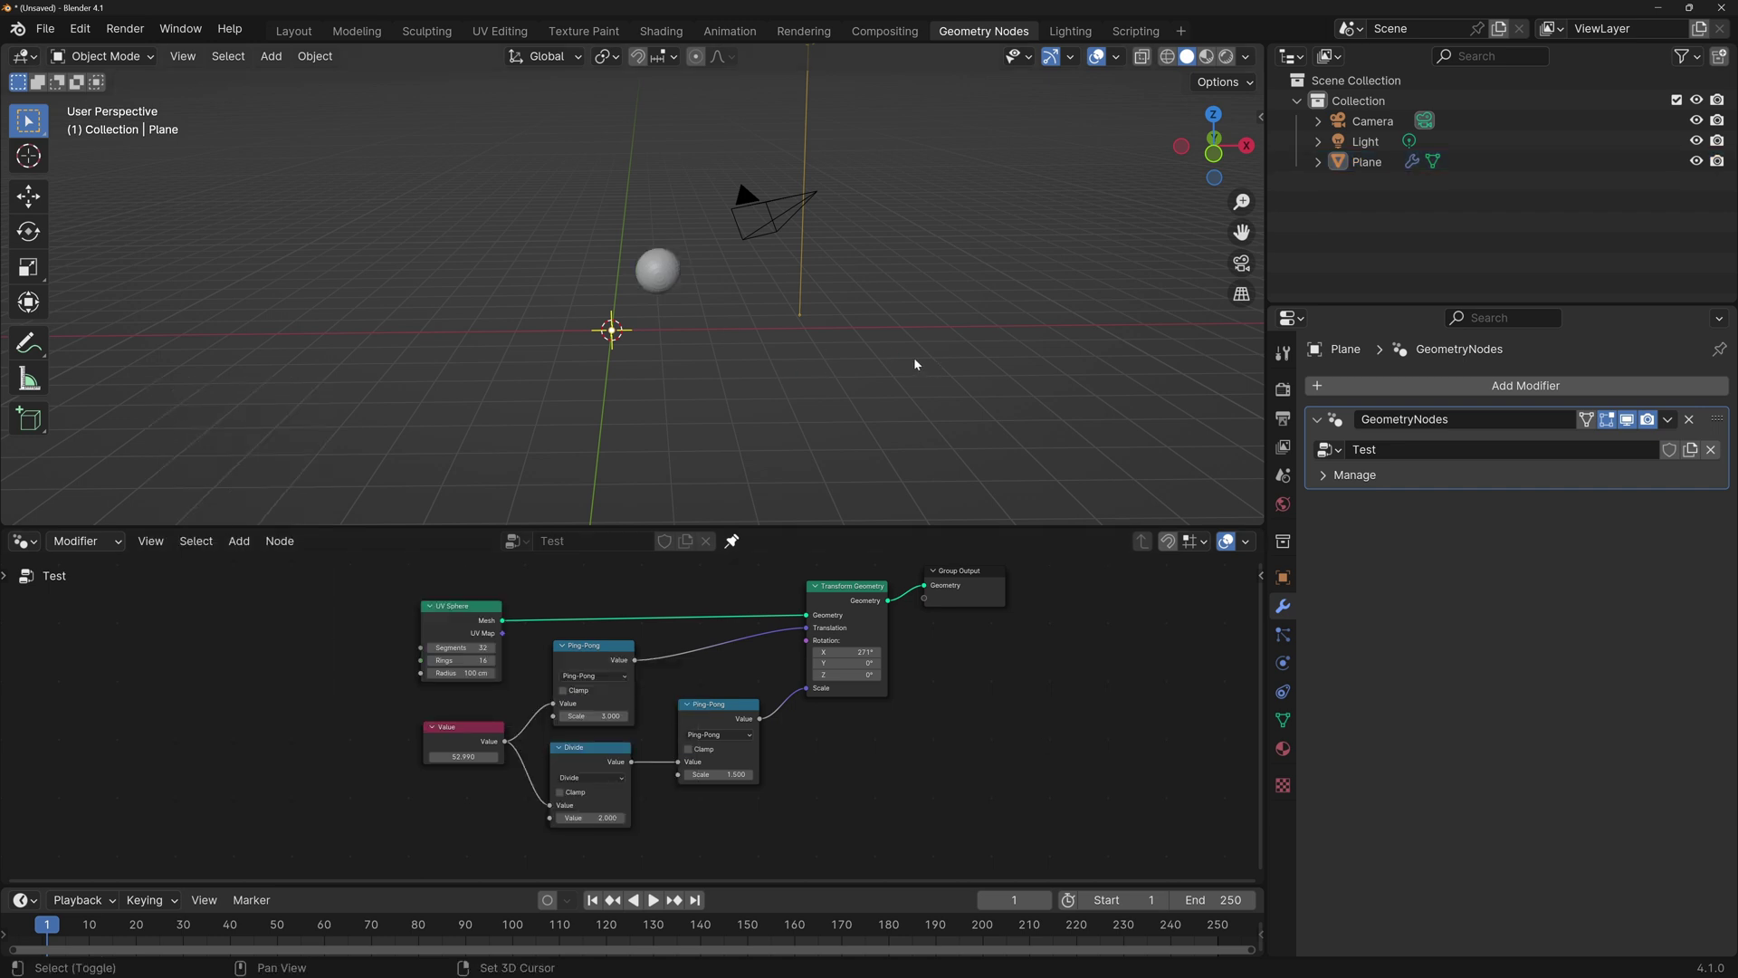
key(shift+a)
key(g)
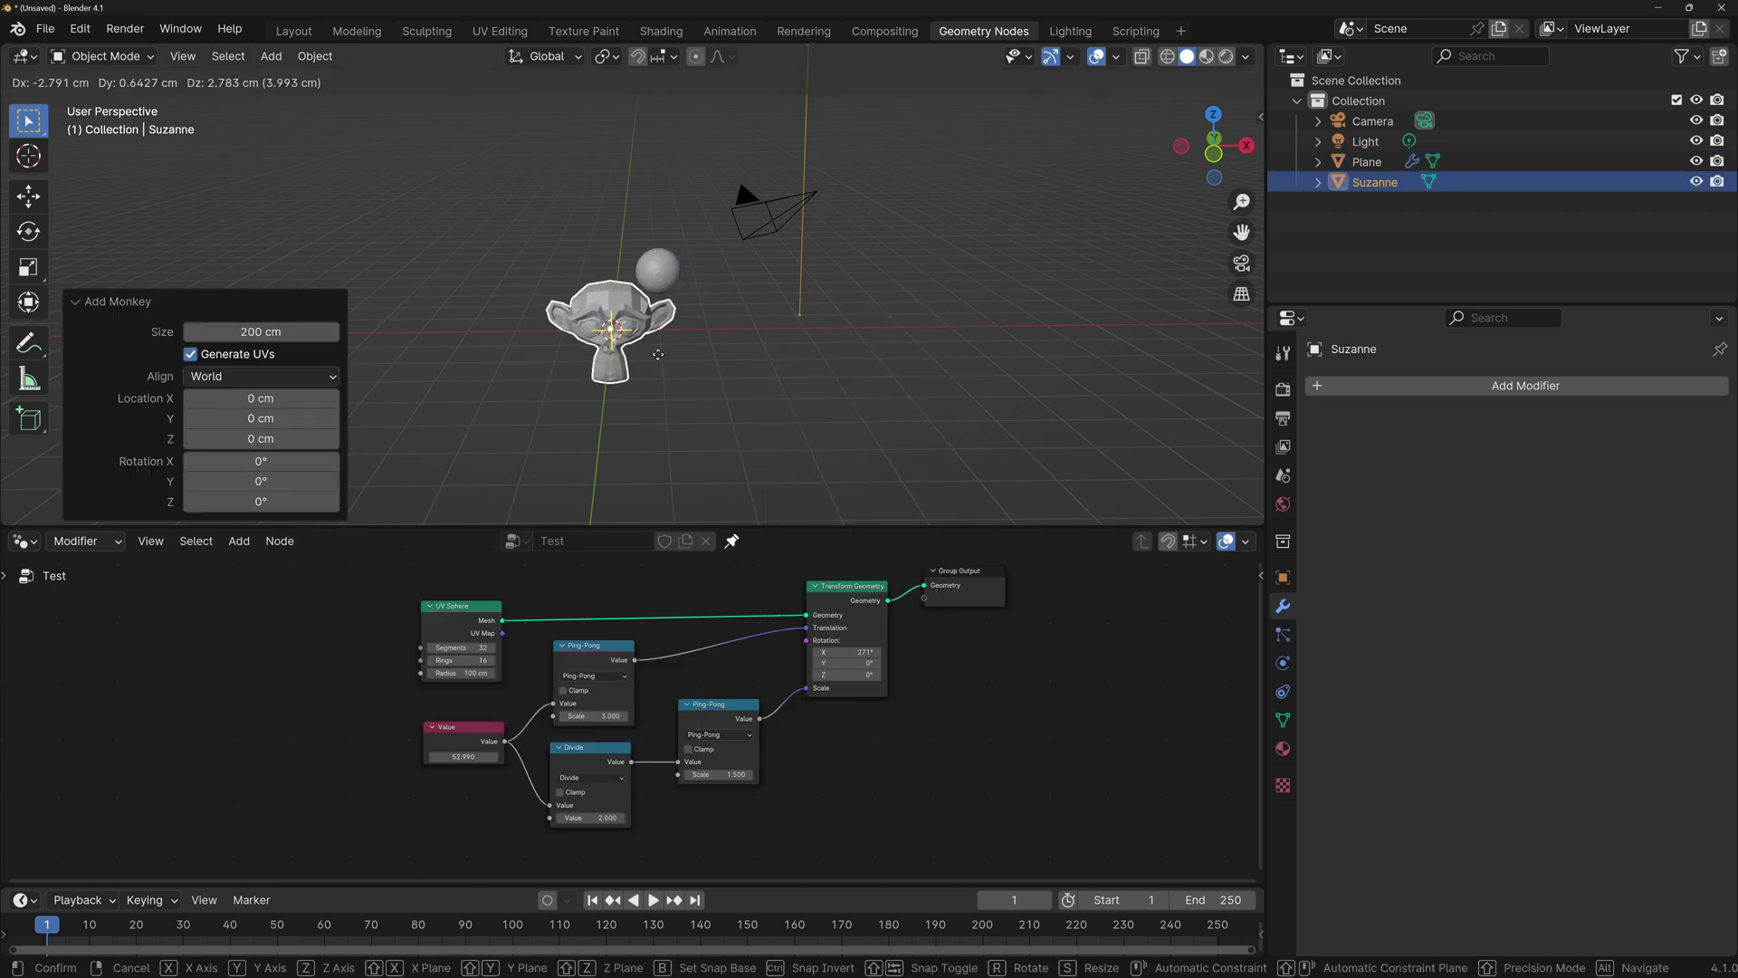
key(x)
click(979, 375)
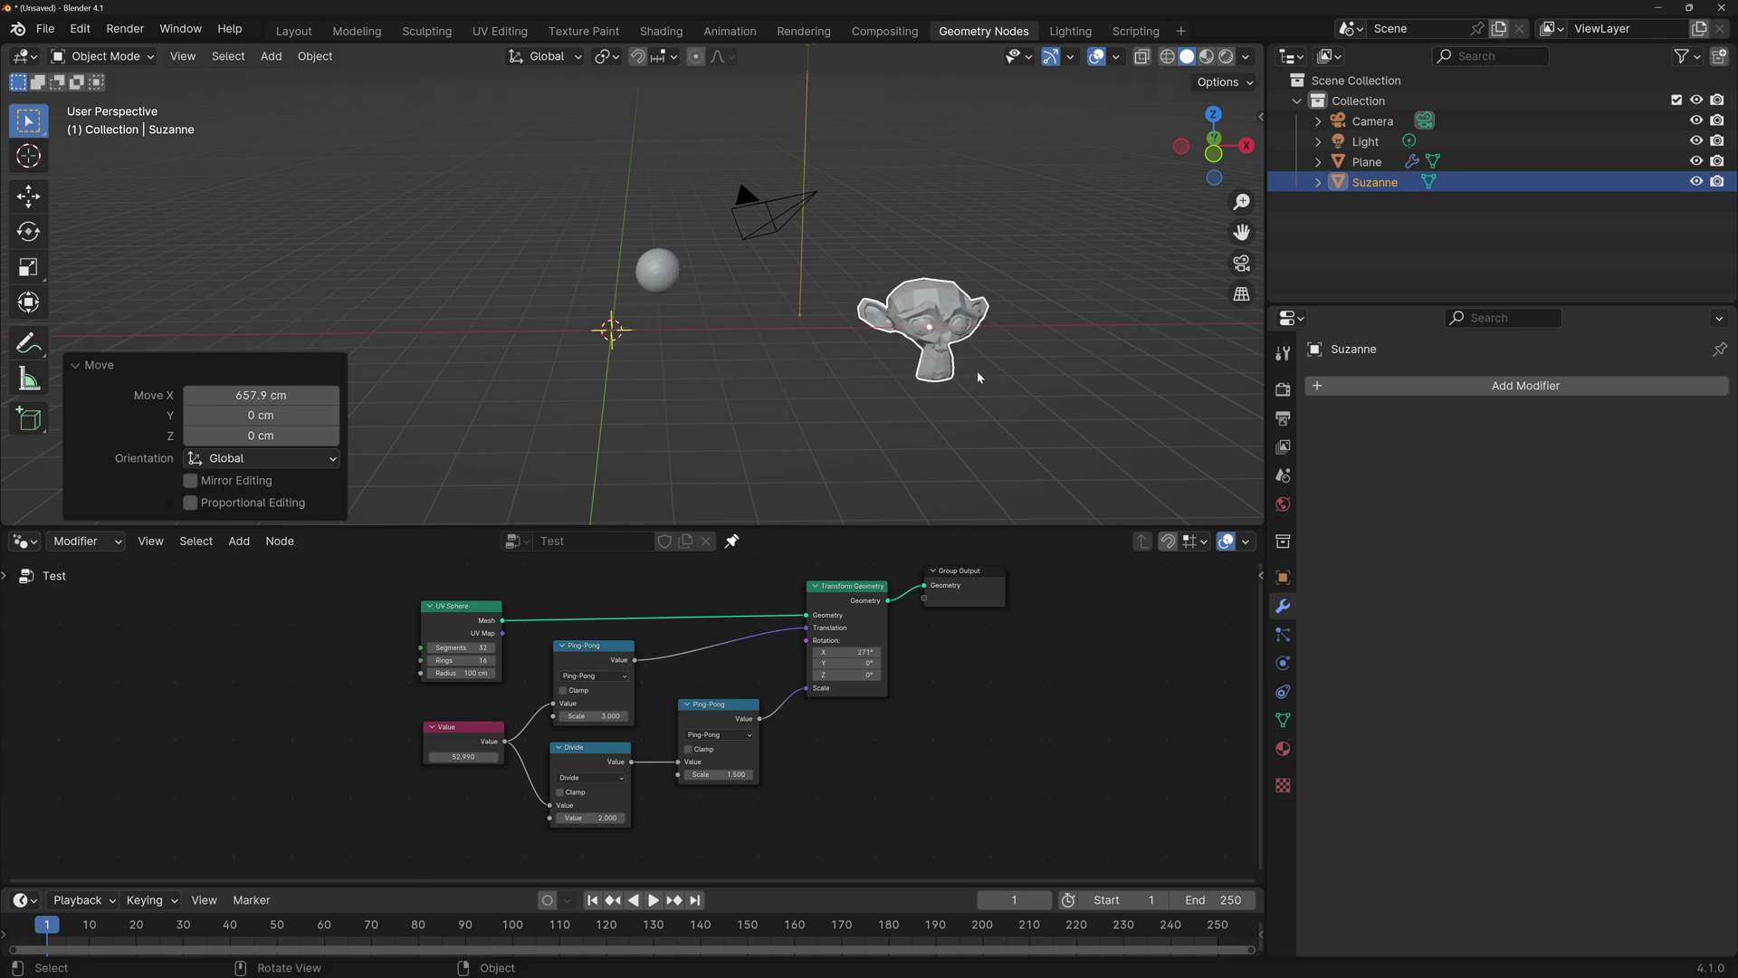
Step: Add a Geometry Nodes modifier to the monkey and assign it the existing Test node tree
shift+middle_drag(979, 374, 829, 371)
click(1479, 394)
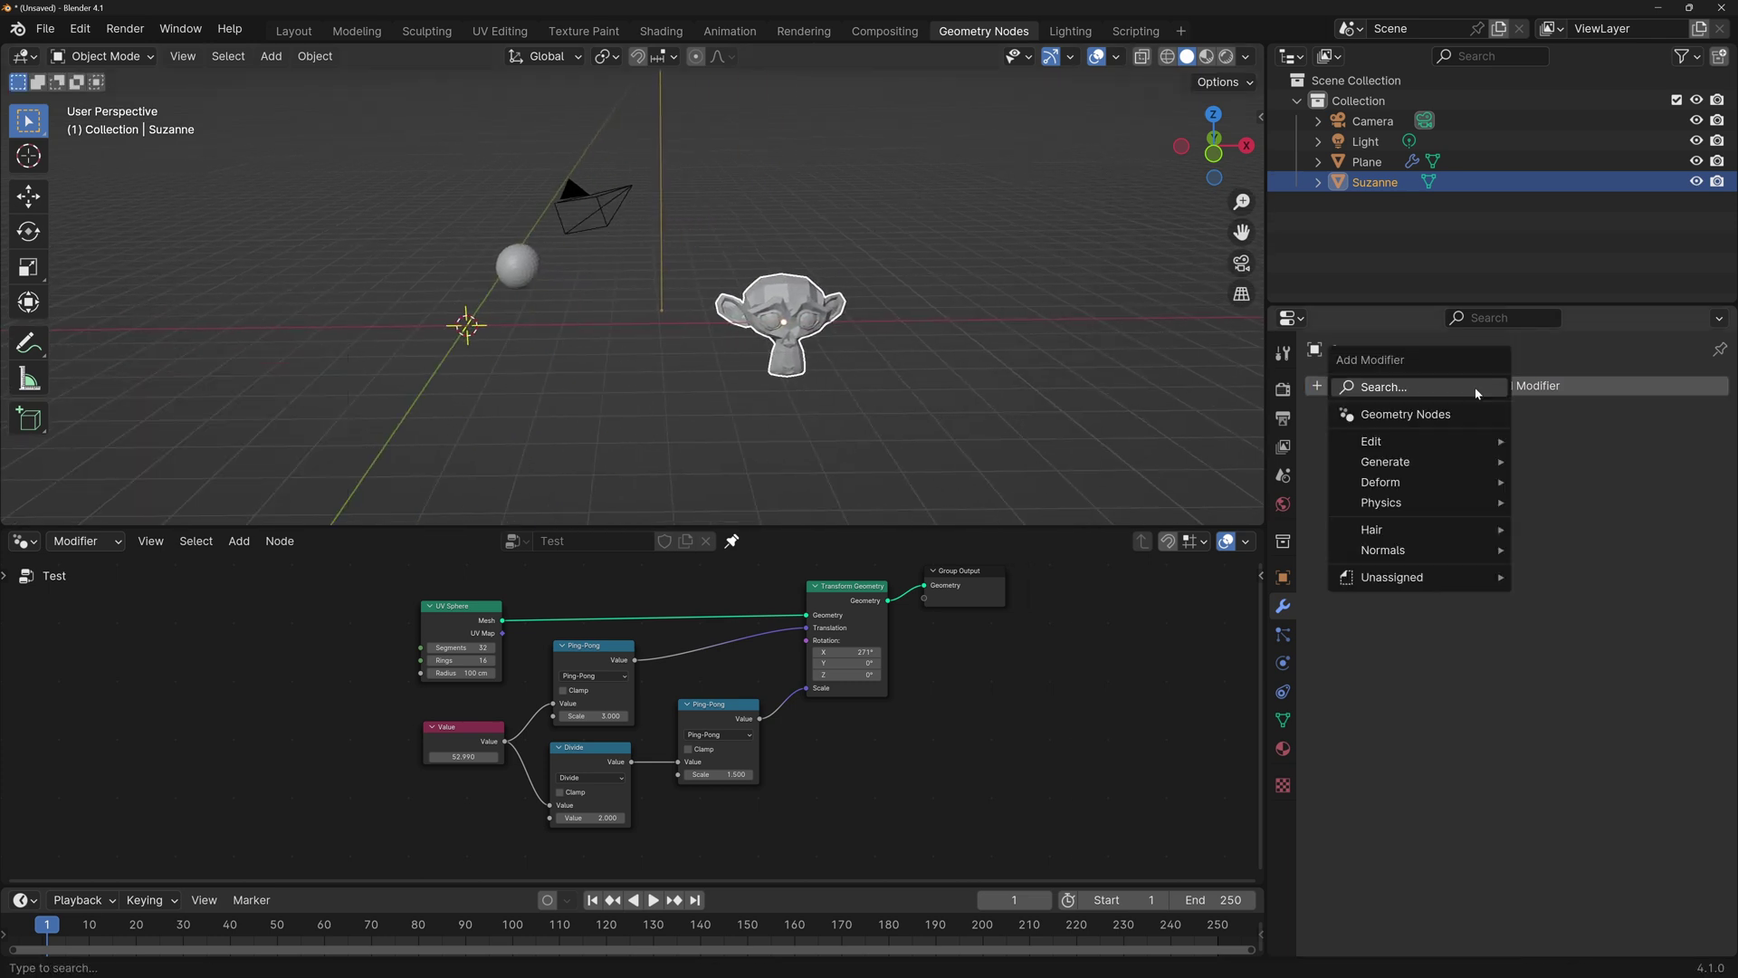
click(1399, 417)
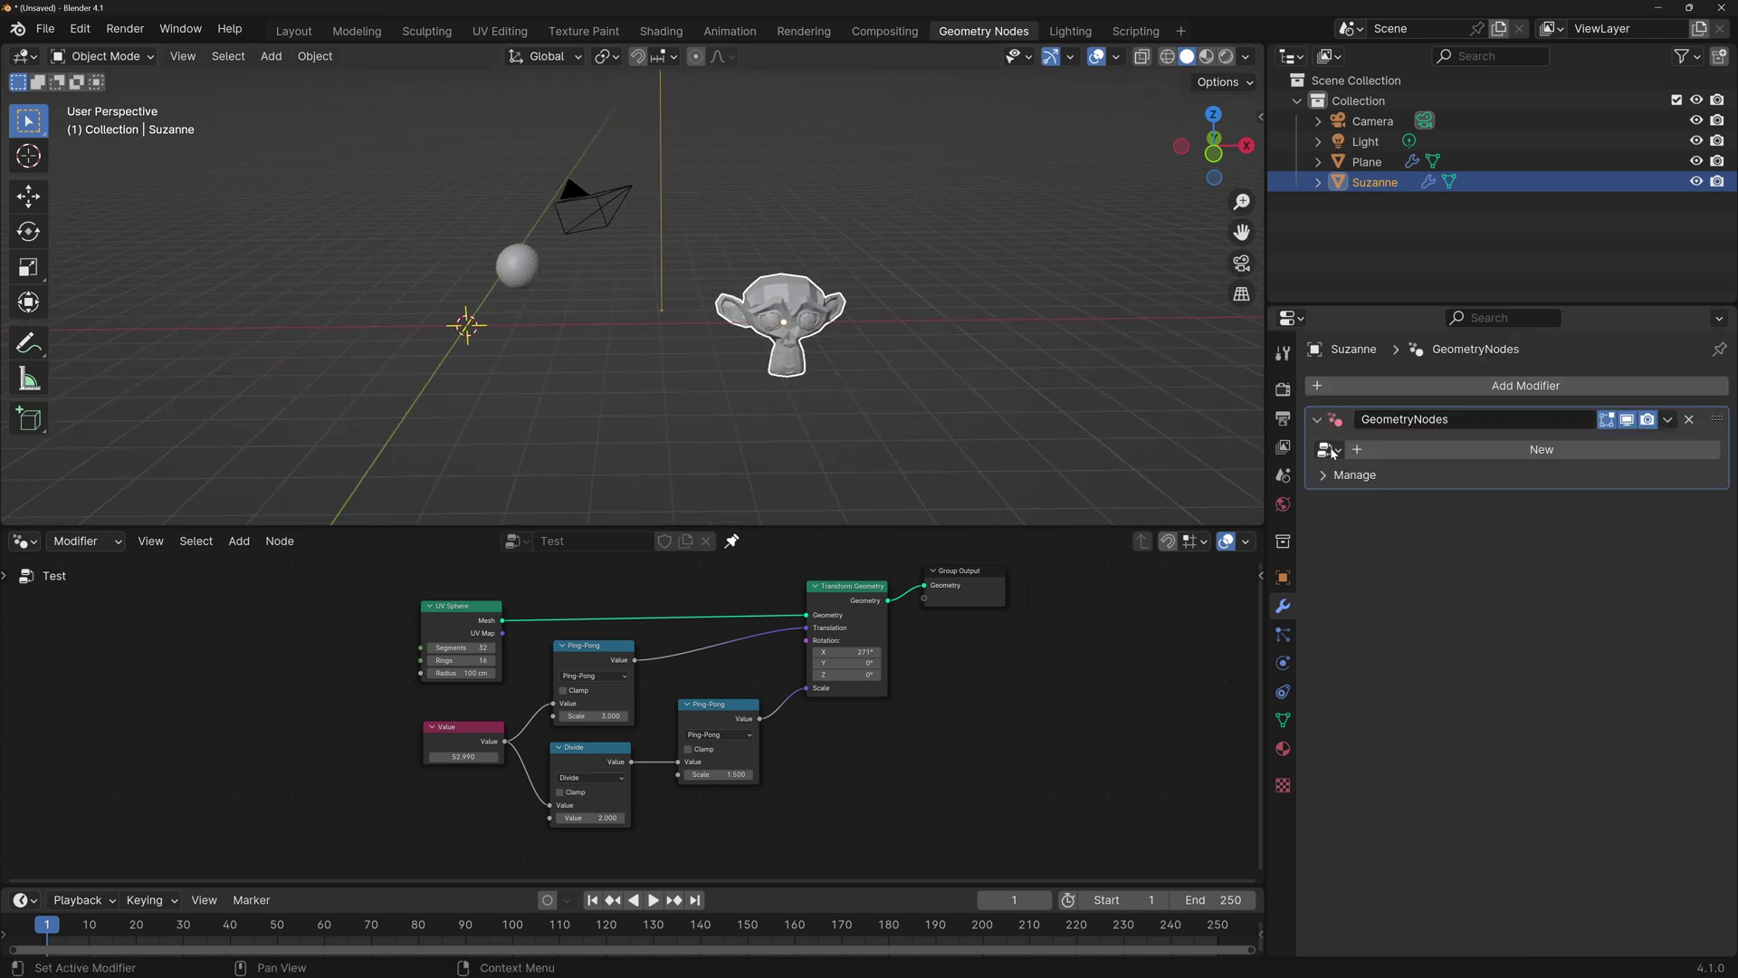
click(1329, 450)
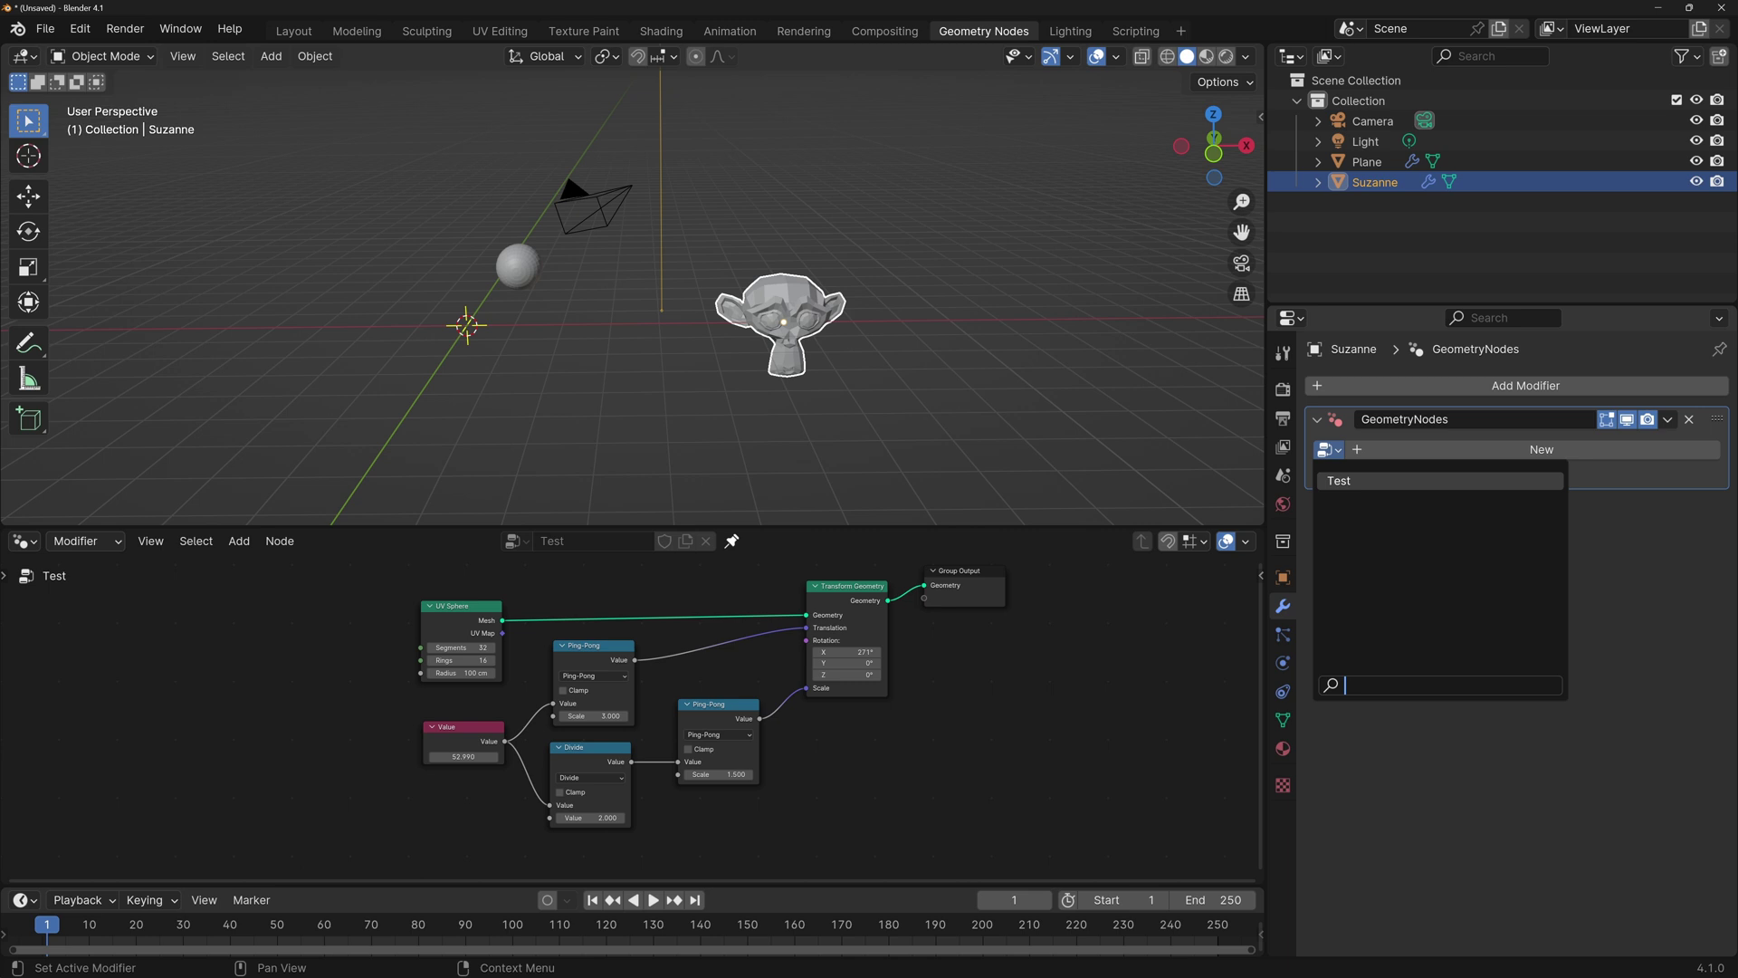
click(1439, 481)
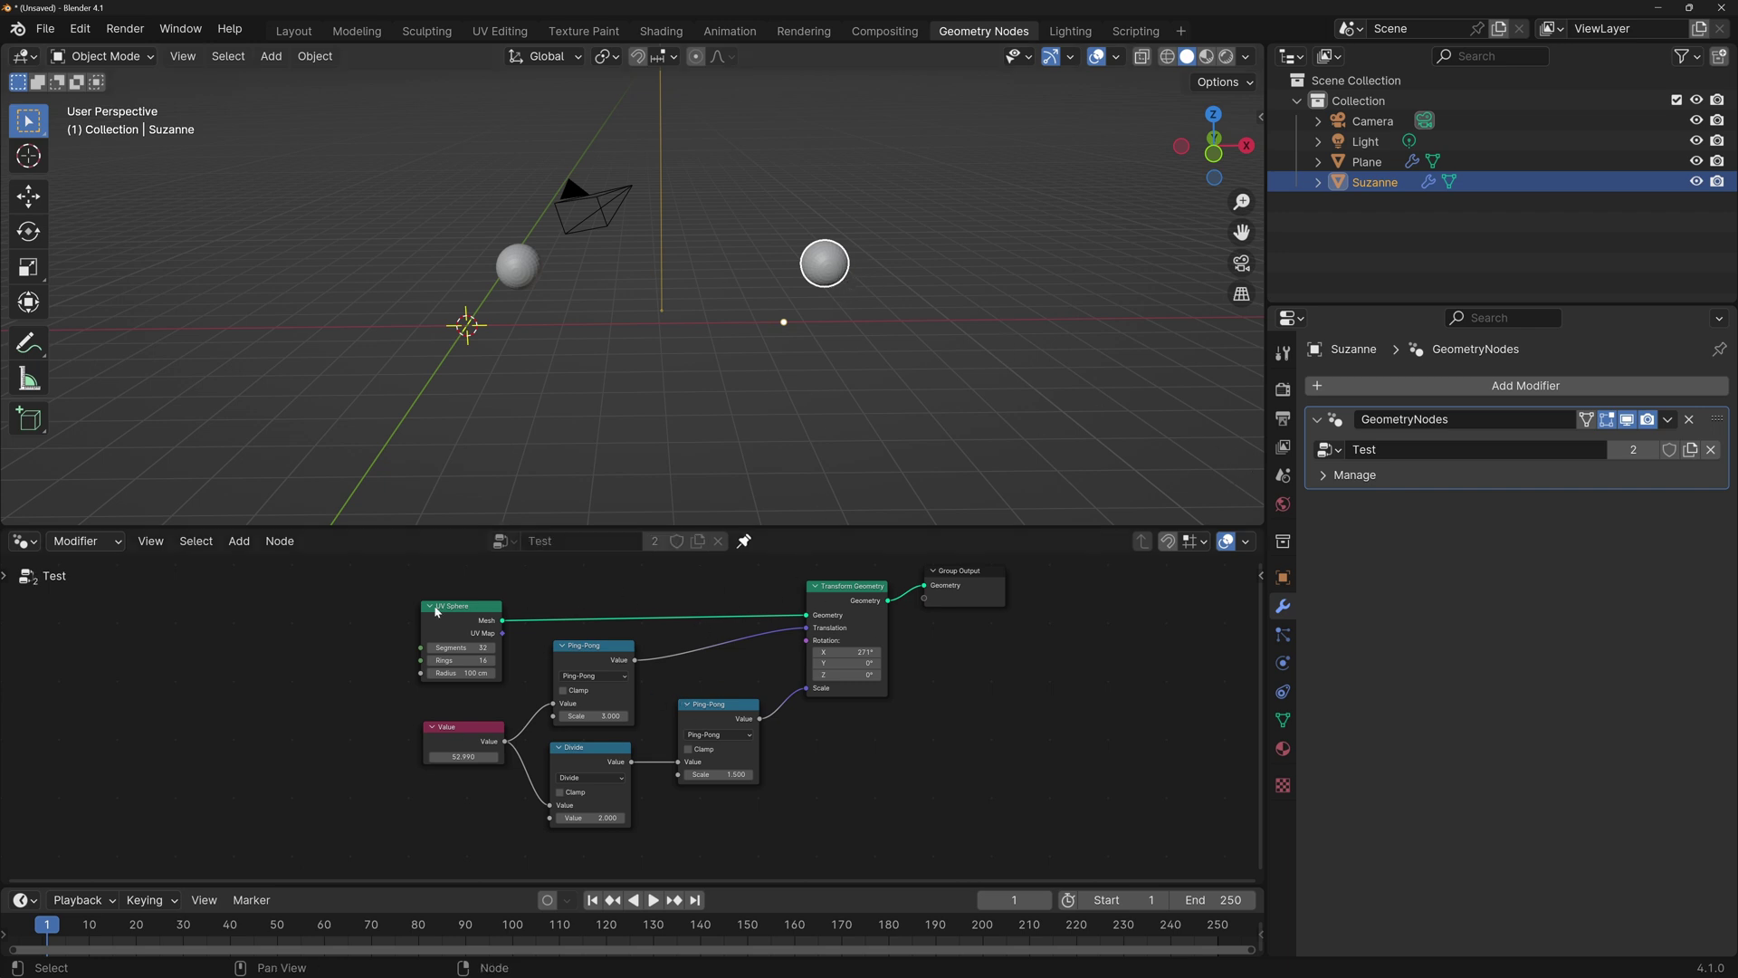
Step: Unpin the node editor from the Test tree and give the monkey its own independent copy of that tree
middle_drag(436, 612, 426, 632)
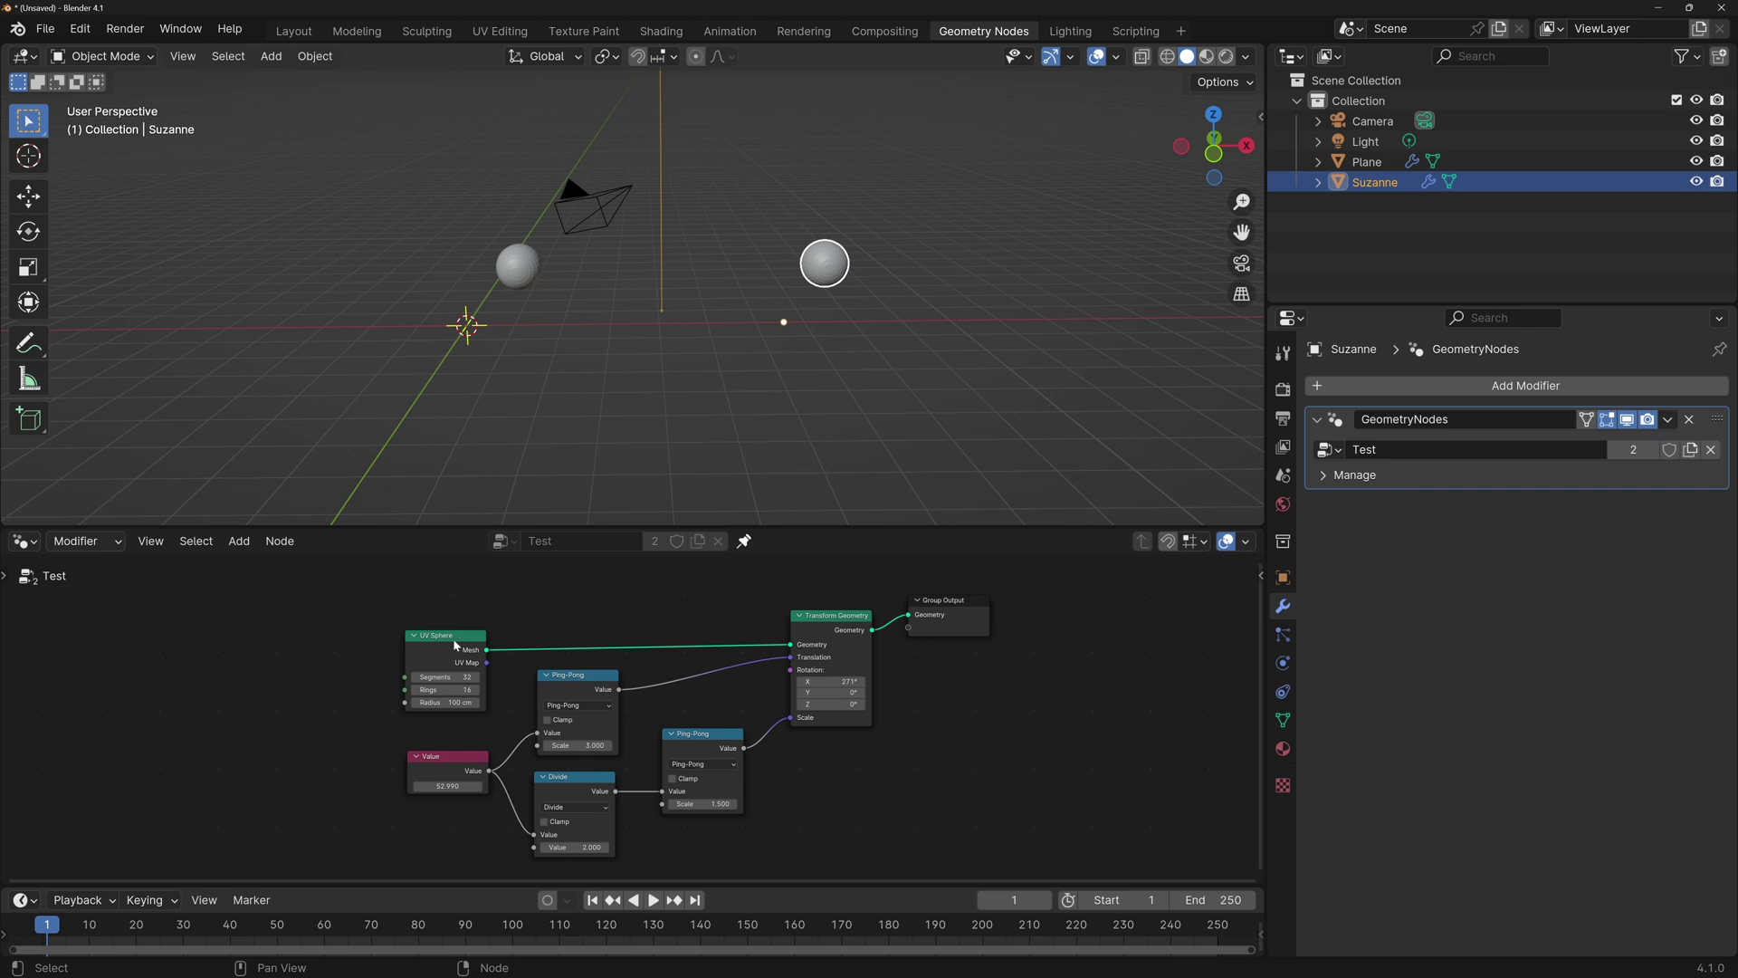
click(744, 542)
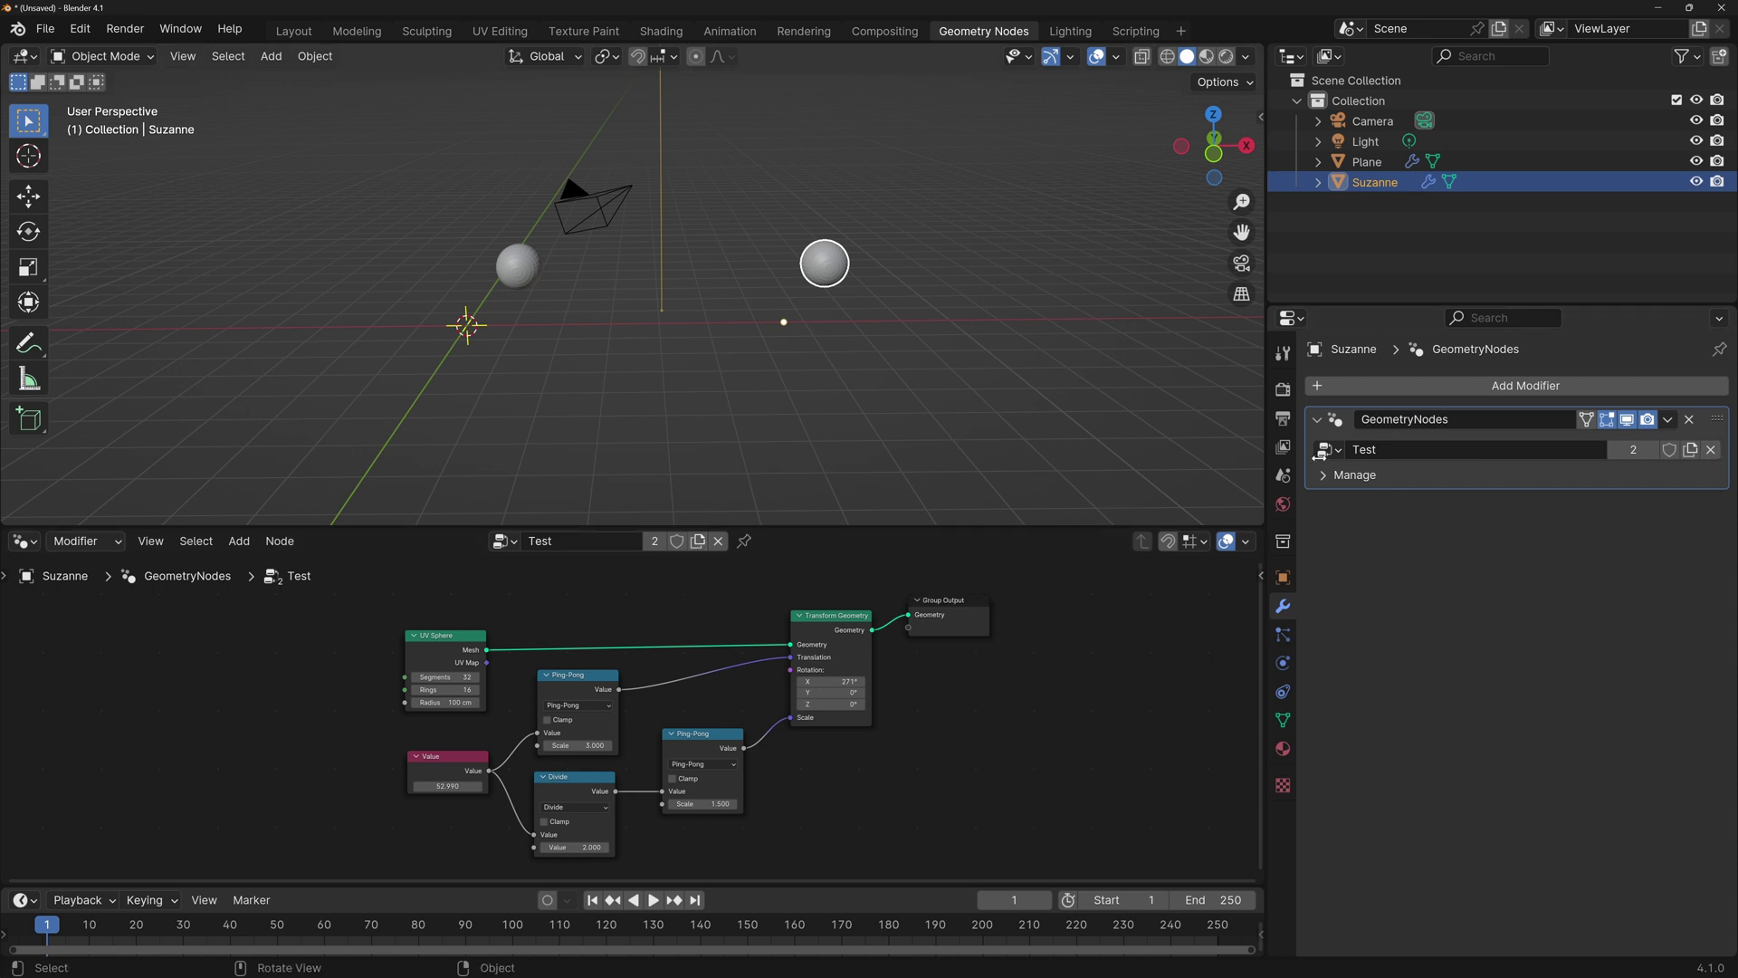
click(1691, 450)
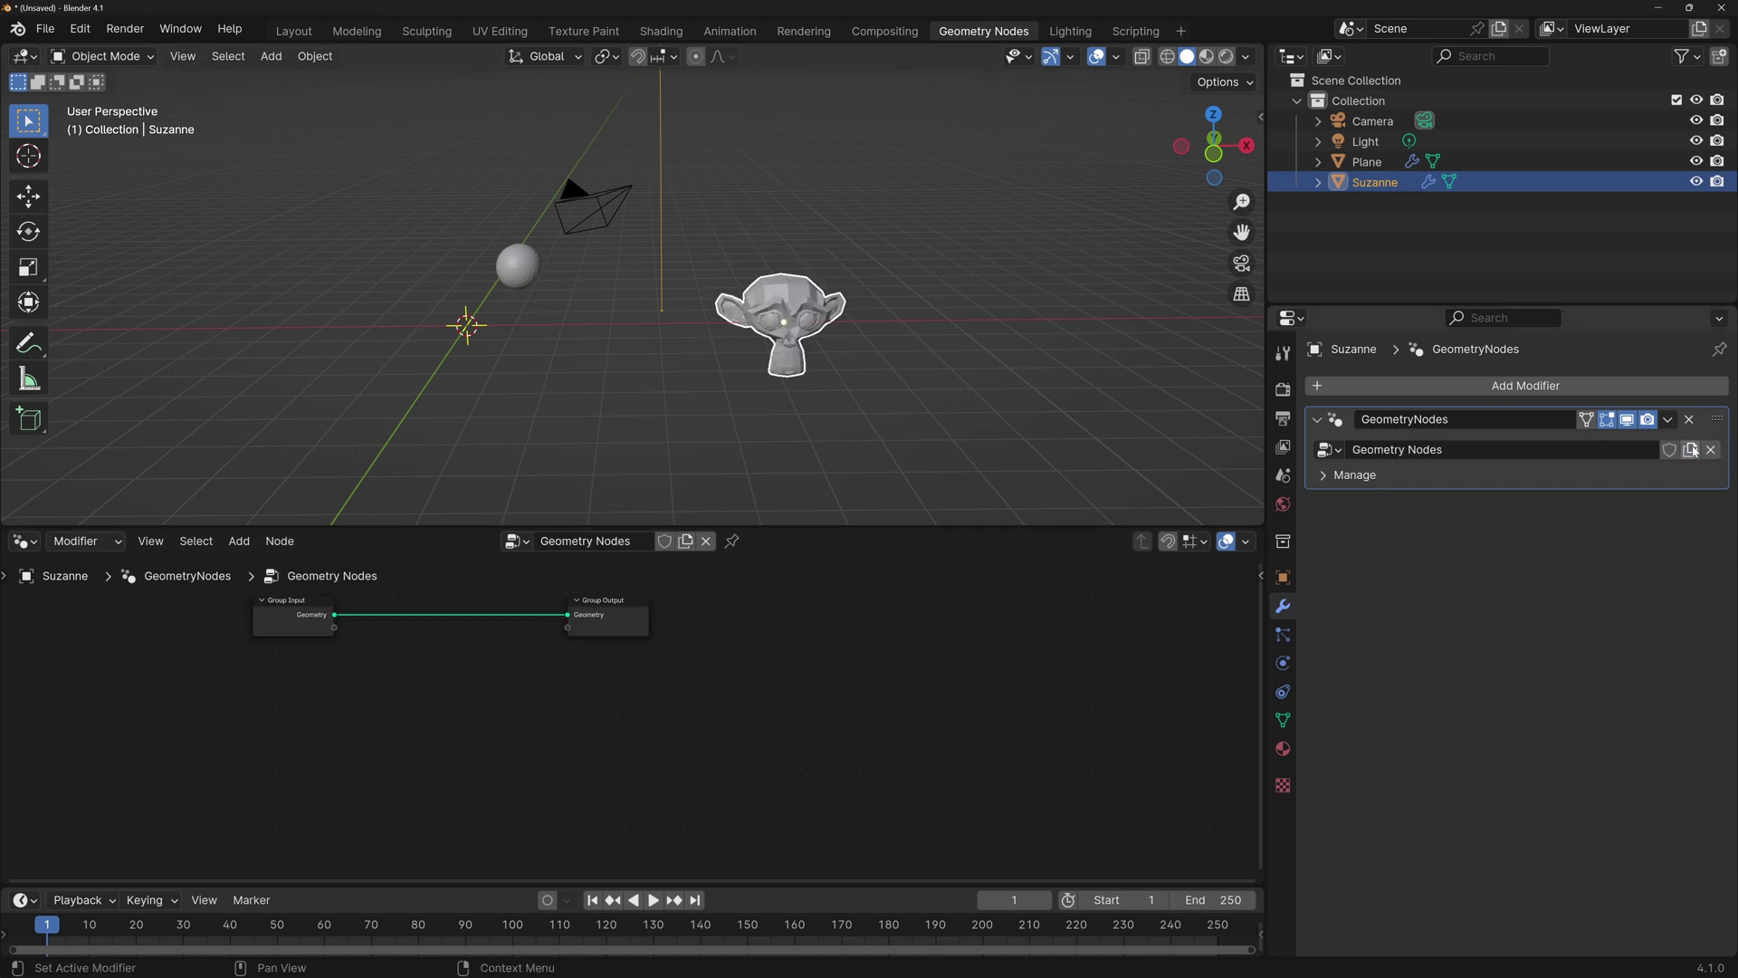
key(ctrl+z)
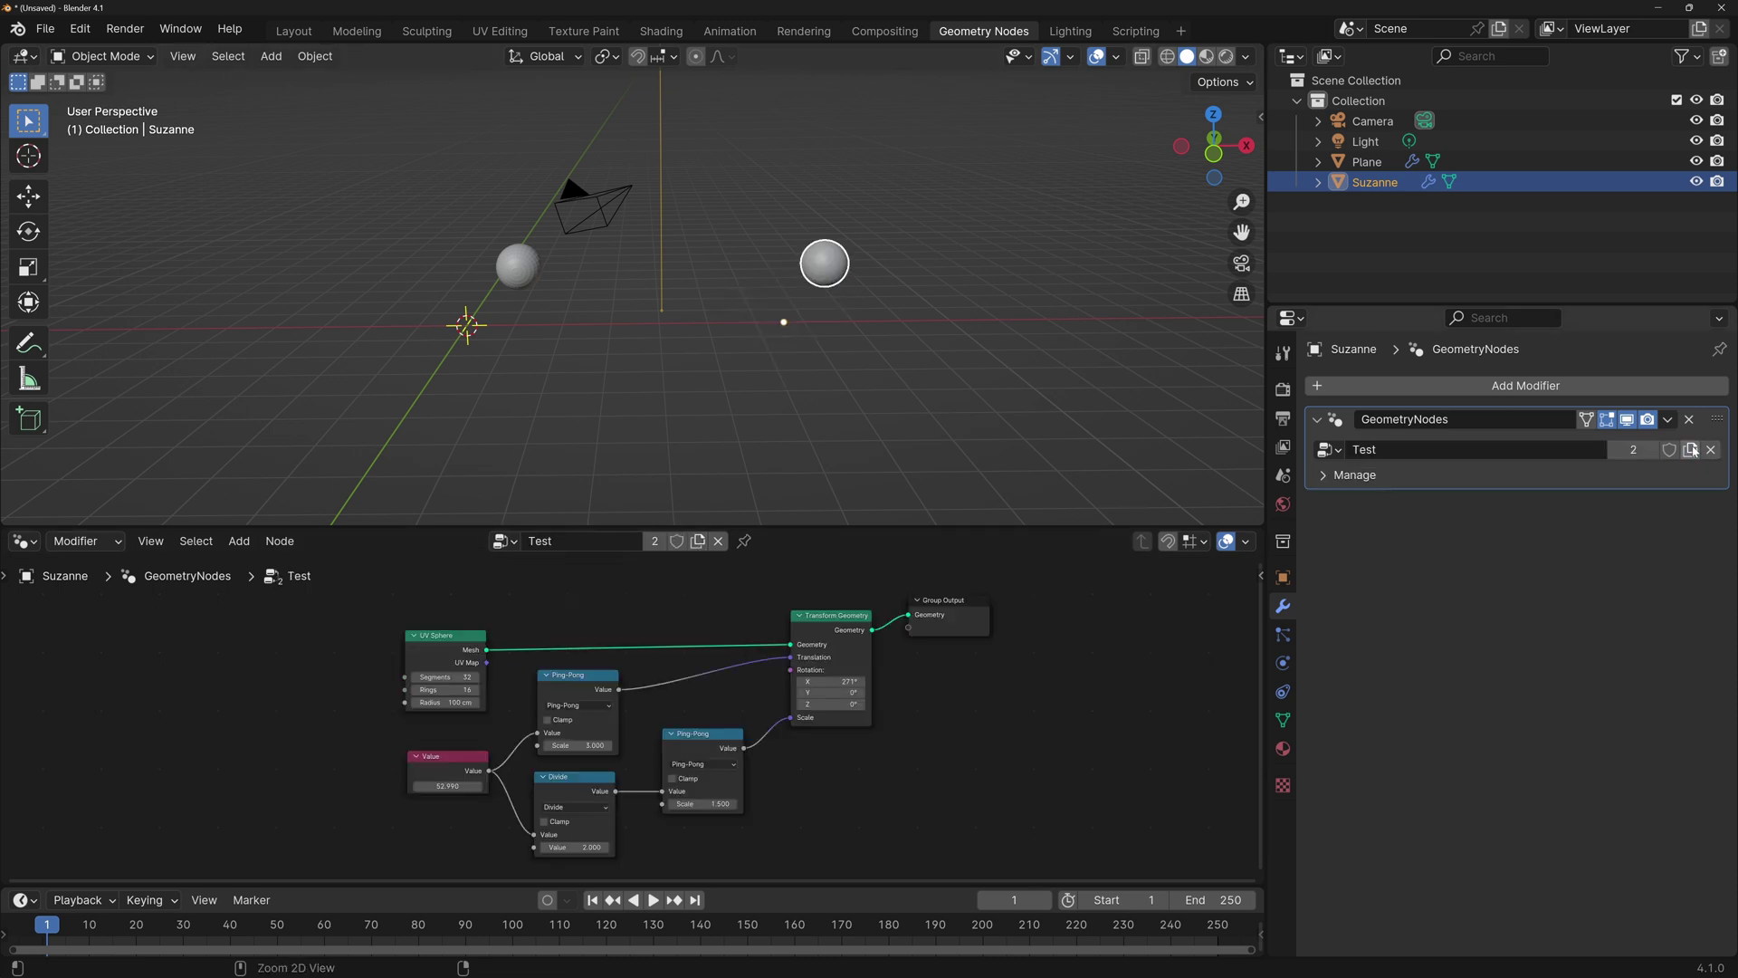
click(699, 541)
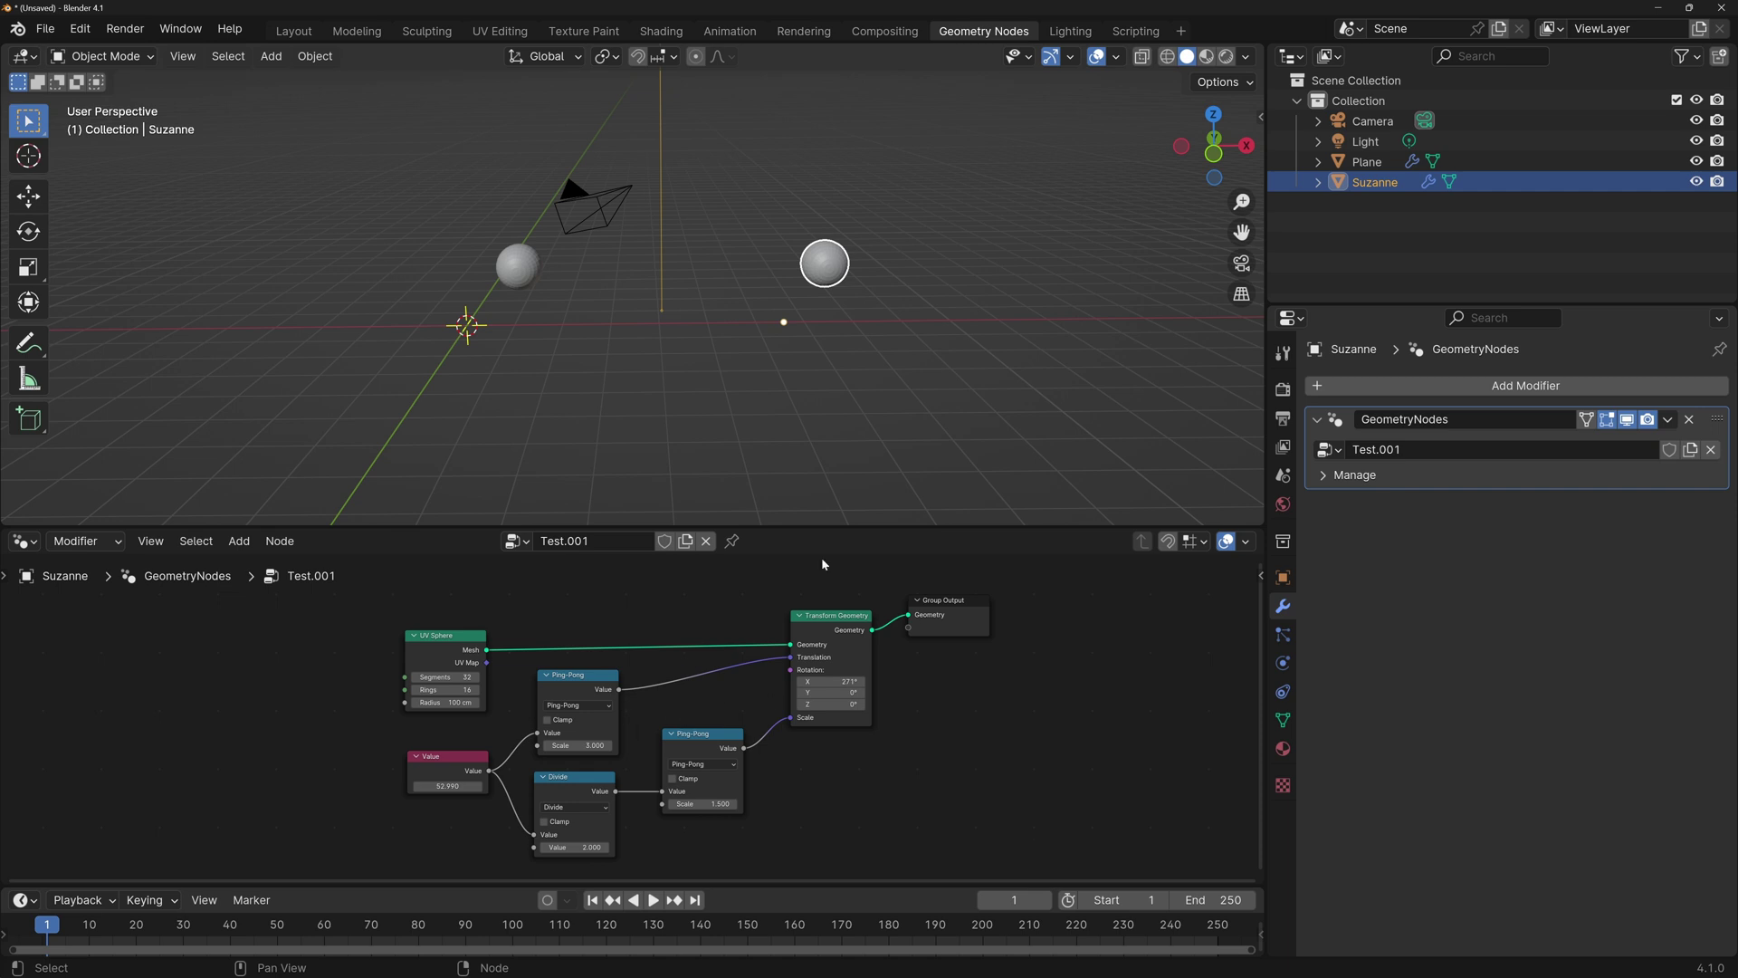
click(516, 540)
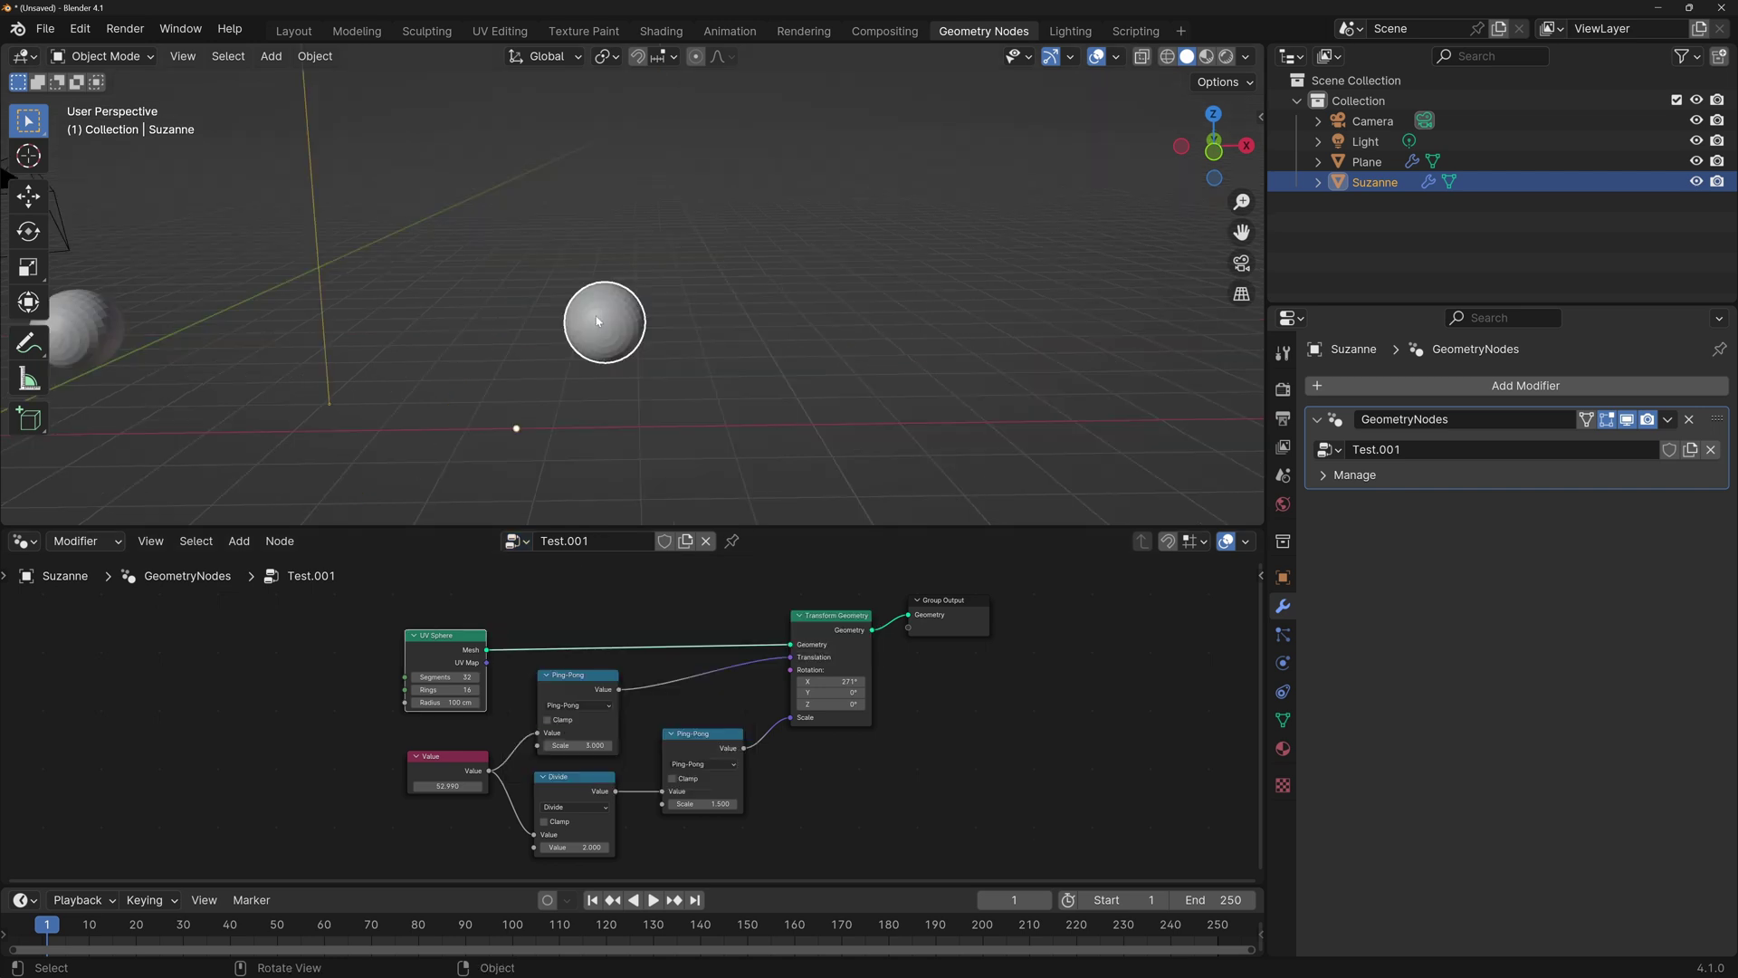
Step: Replace the UV Sphere node in the monkey's tree with a Group Input linked to Transform Geometry's Geometry input
click(518, 621)
key(x)
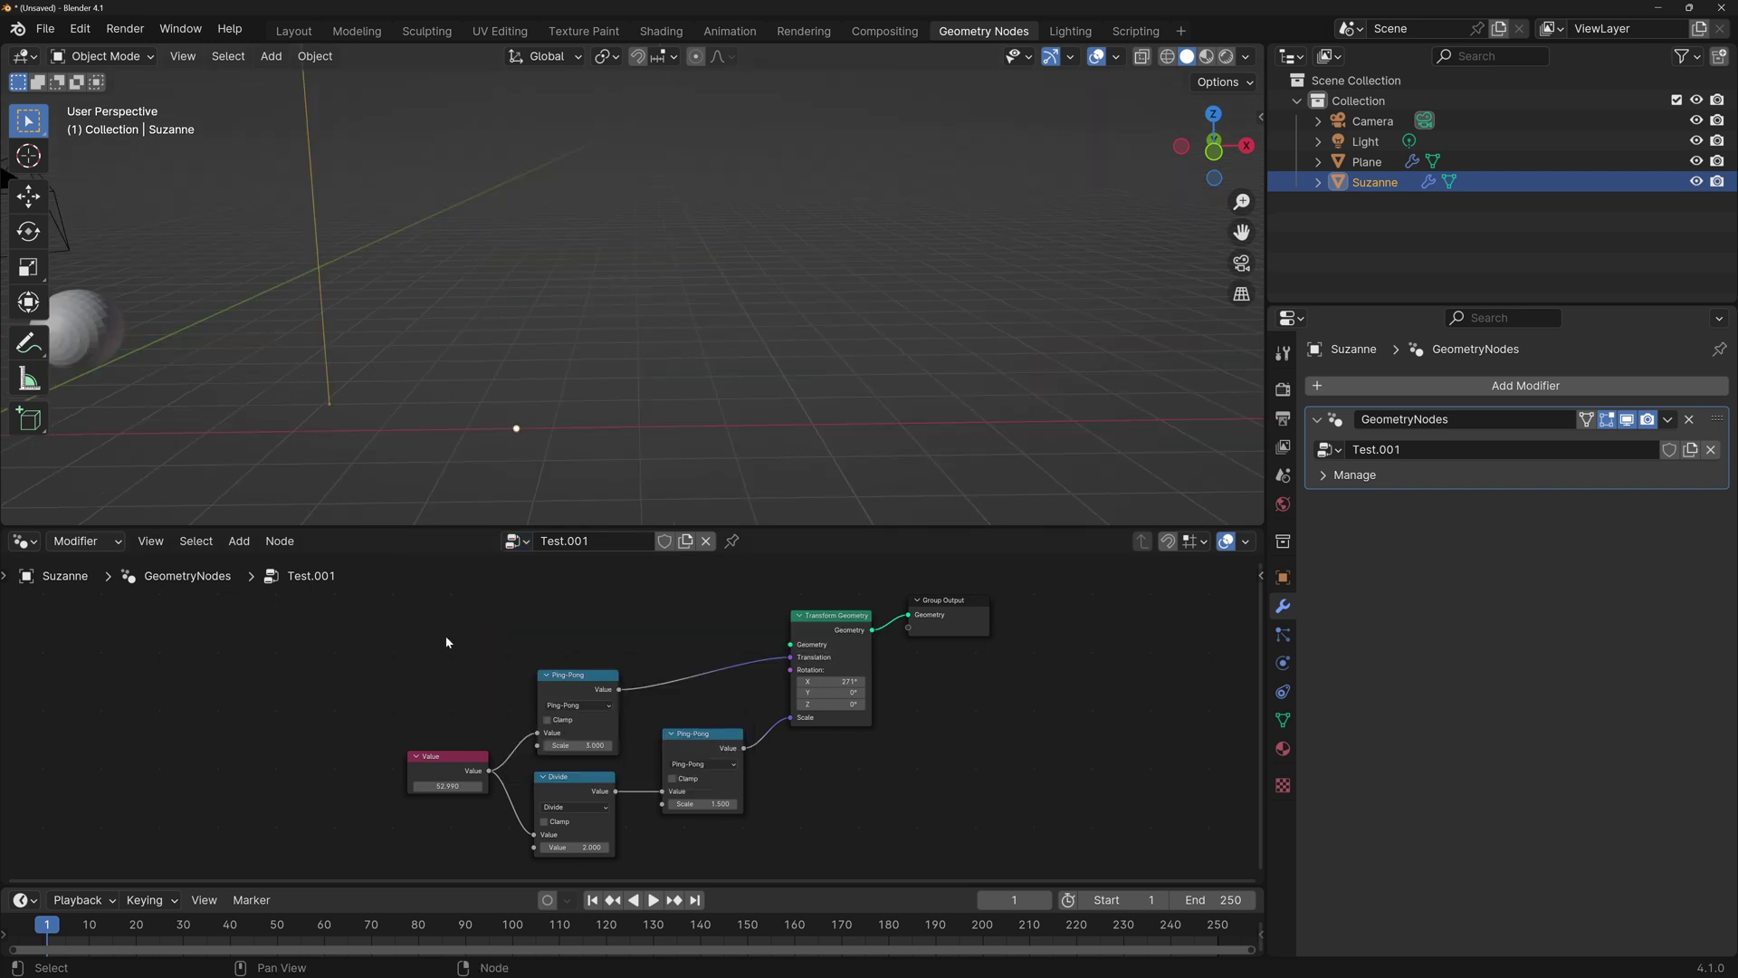
key(shift+a)
text(group i)
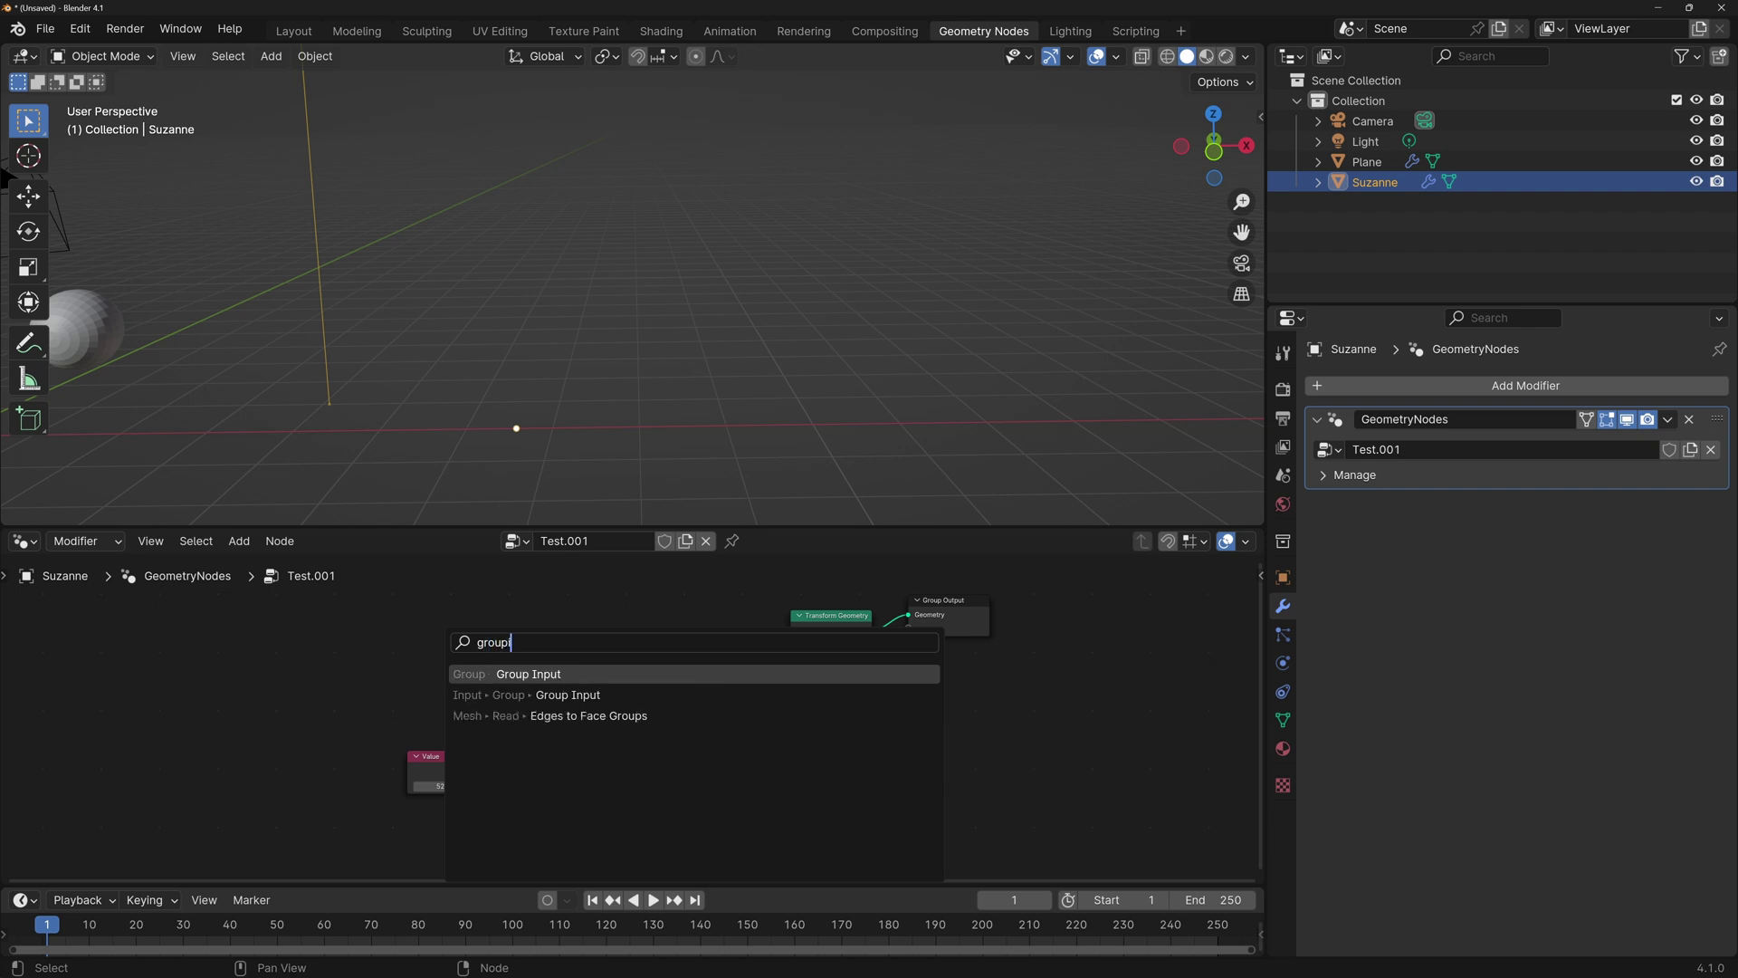
key(Return)
click(589, 607)
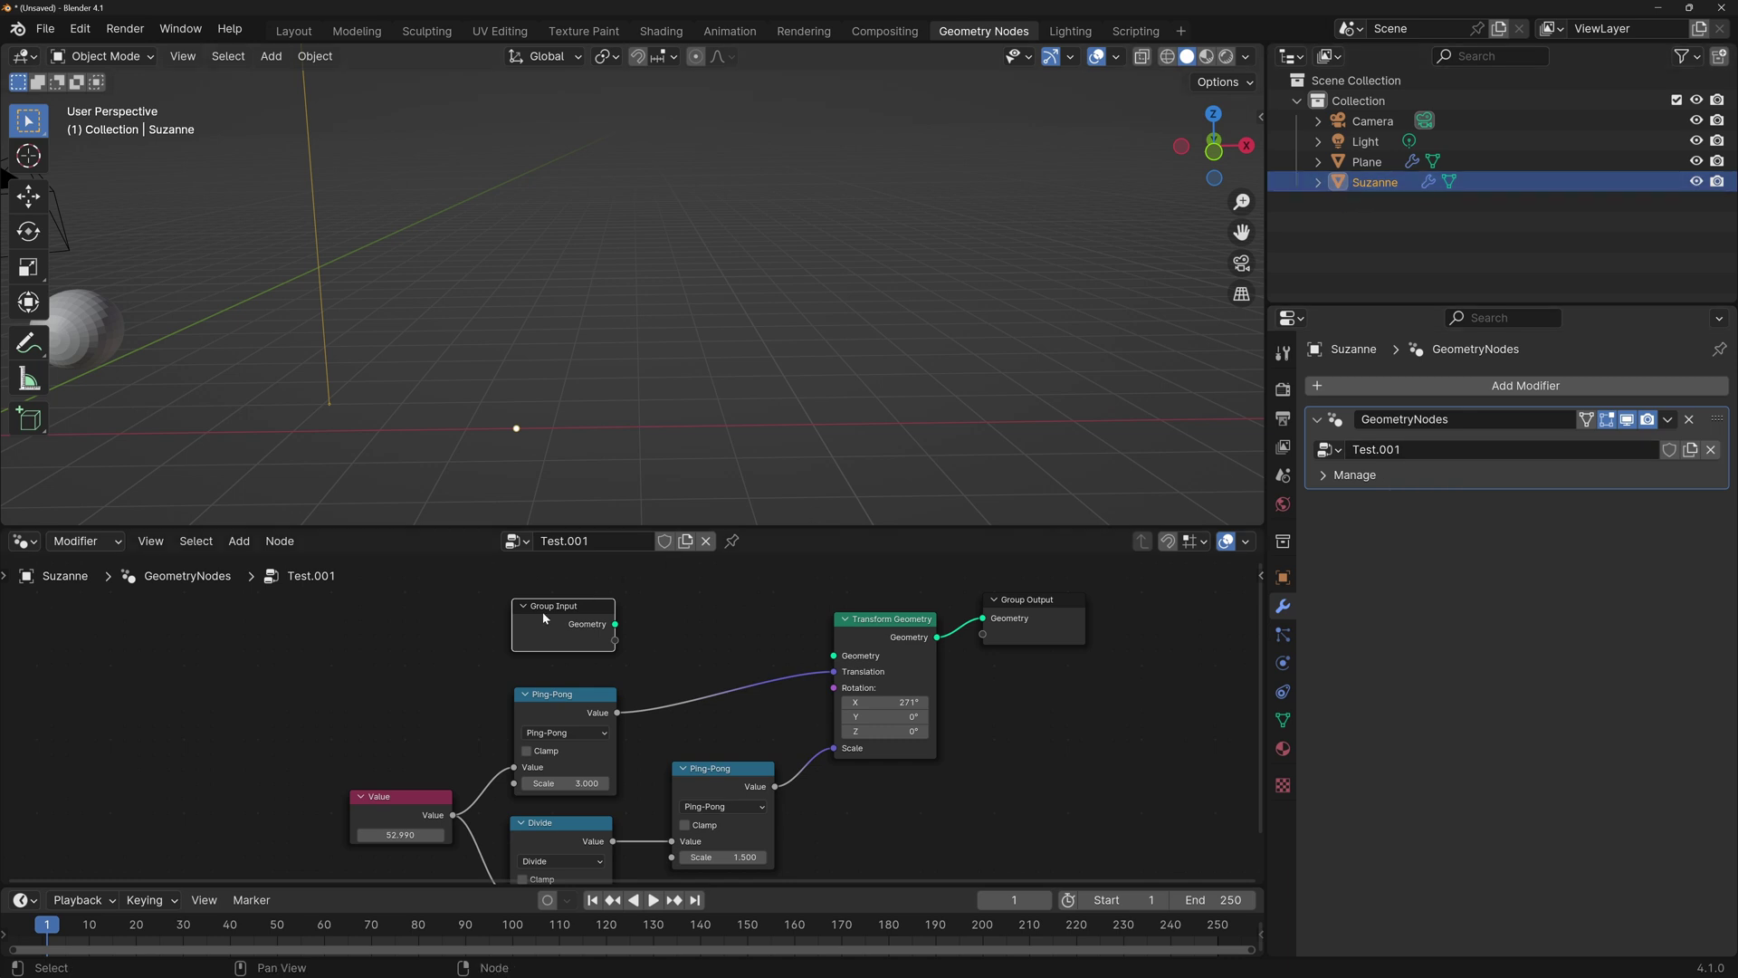
drag(624, 634, 840, 655)
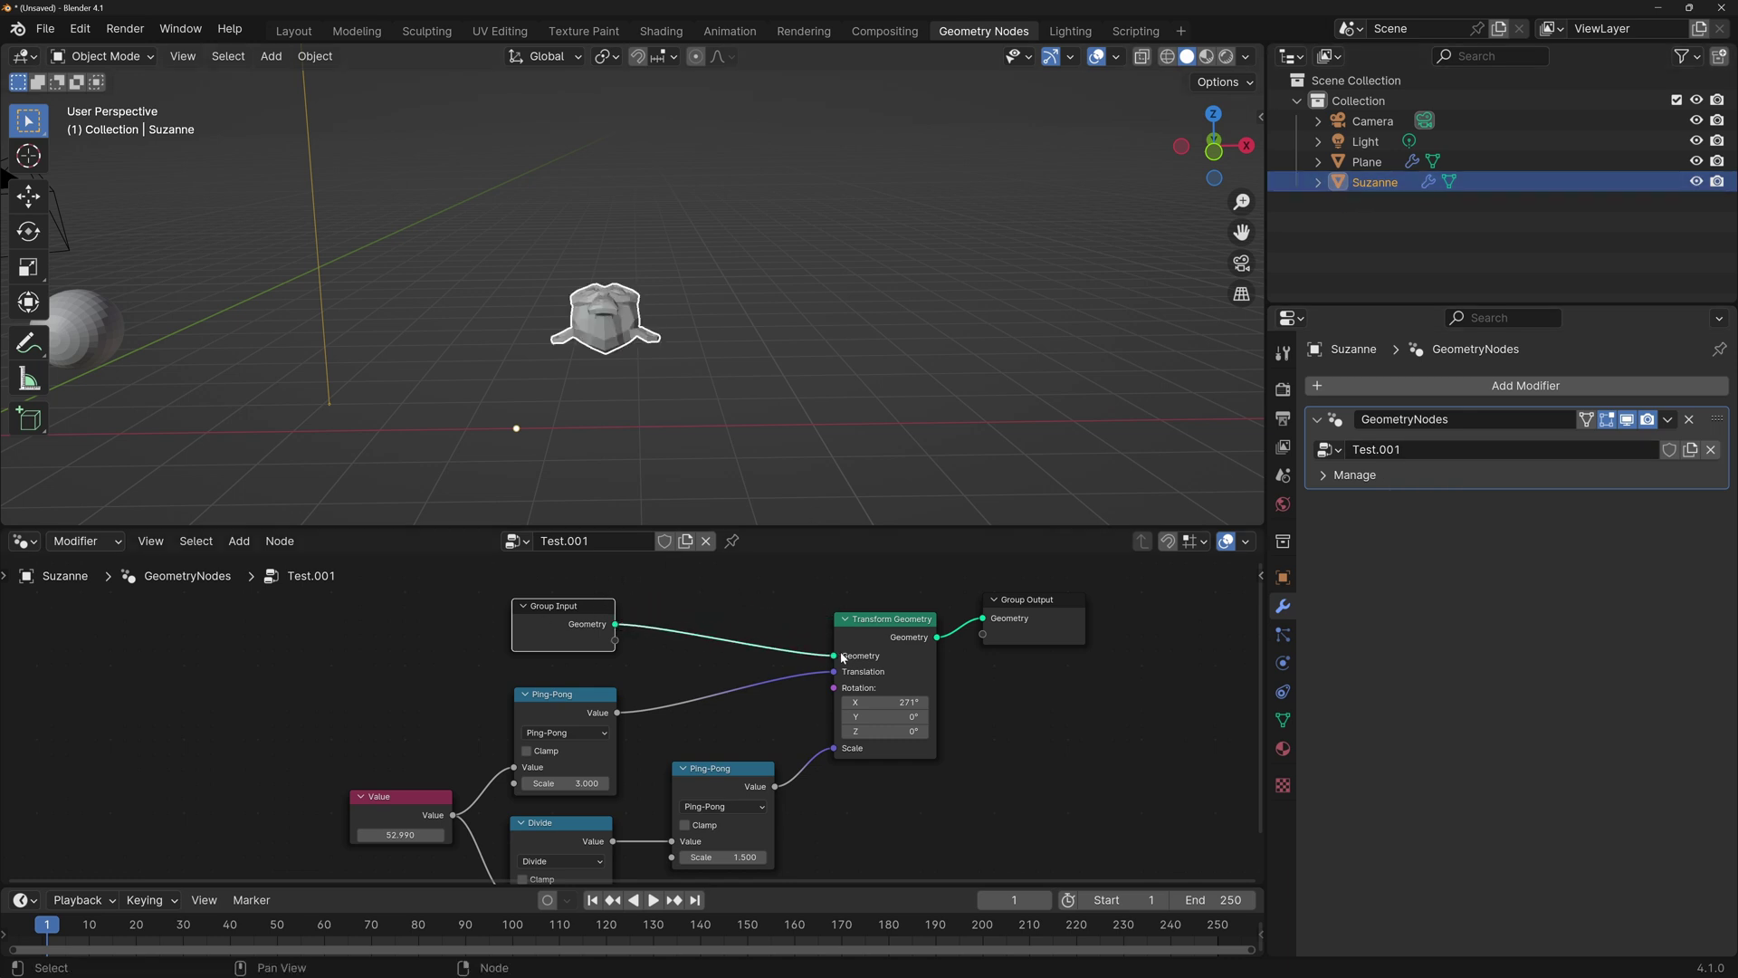
Step: Reset Transform Geometry's X rotation to 0° in the monkey's tree and raise the Value node's number to 54.990
middle_drag(679, 316, 598, 402)
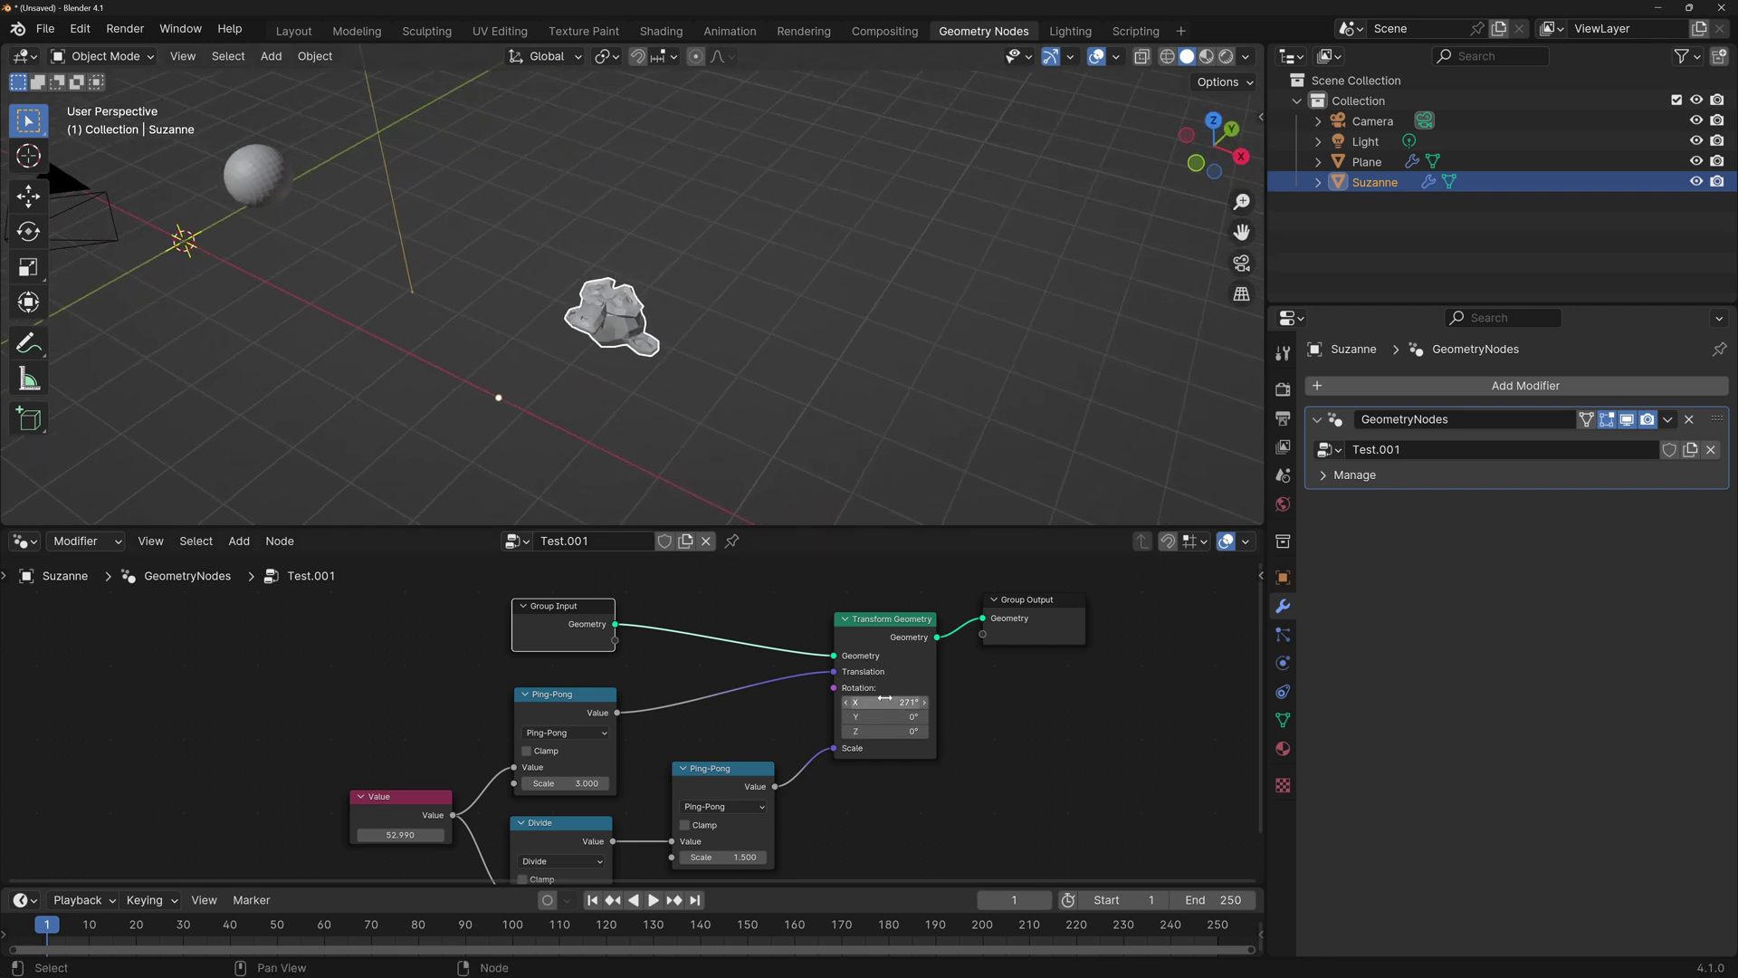
key(BackSpace)
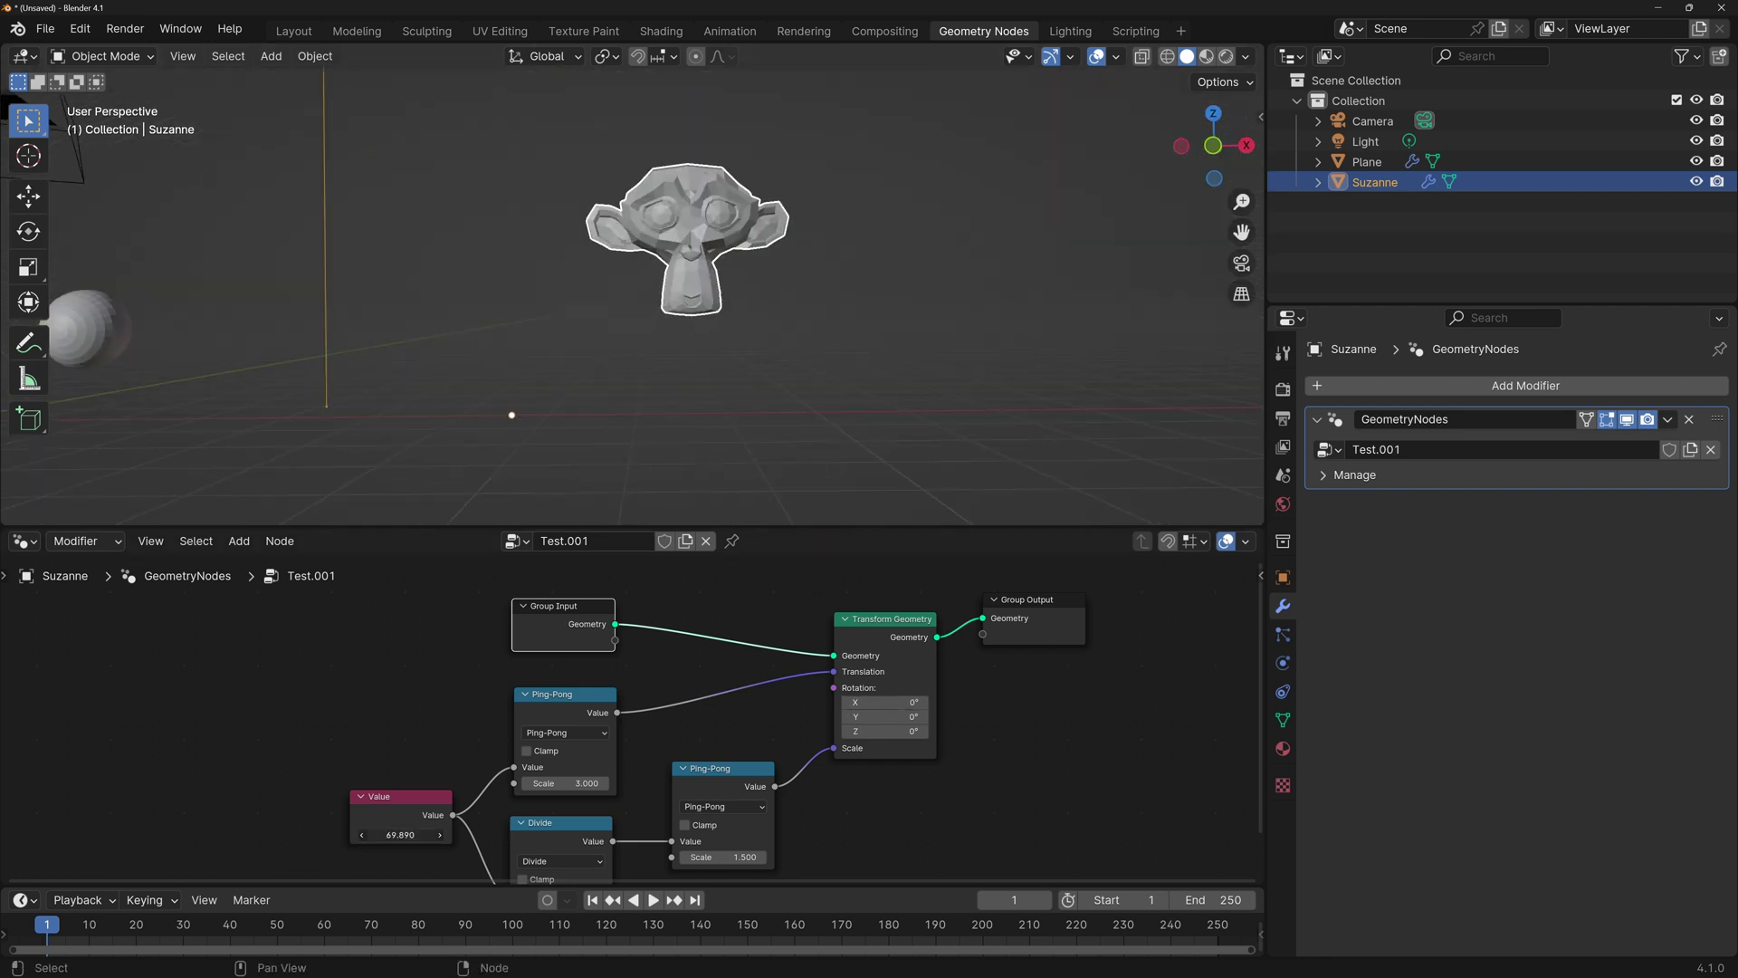
mouse_move(400, 835)
mouse_down()
mouse_move(495, 835)
mouse_move(400, 835)
mouse_up()
Step: Select the sphere object to view its own Test node tree beside the monkey's separate copy
shift+middle_drag(443, 452, 741, 488)
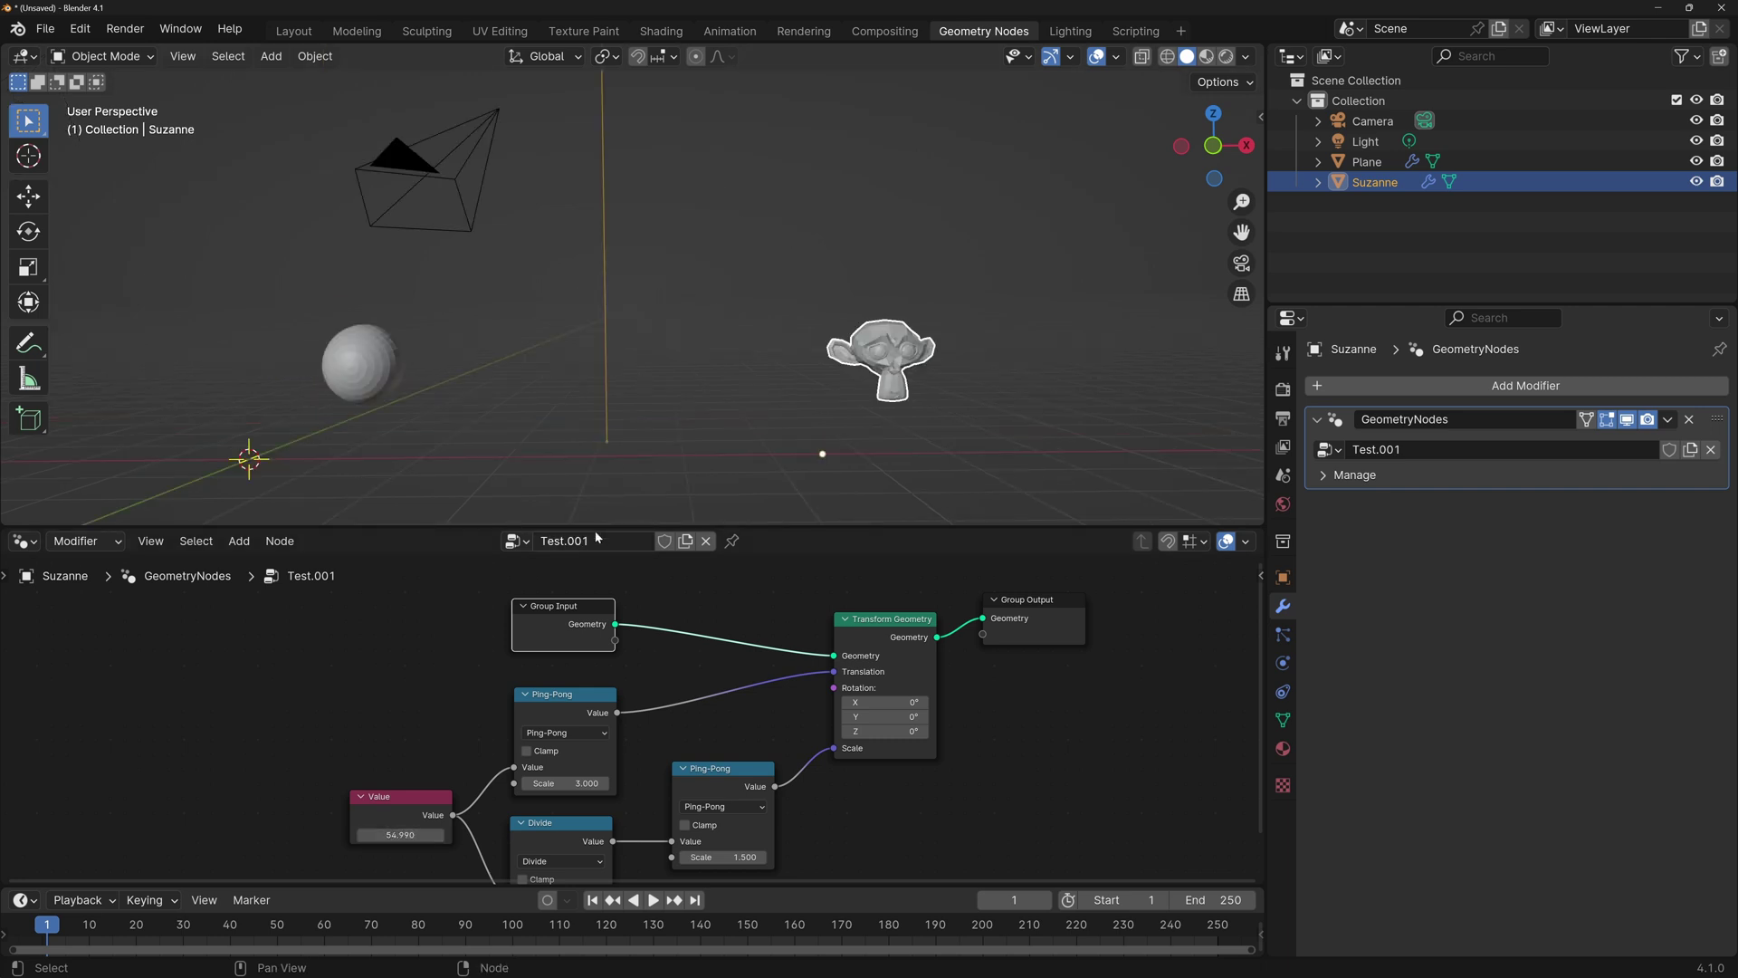
click(381, 365)
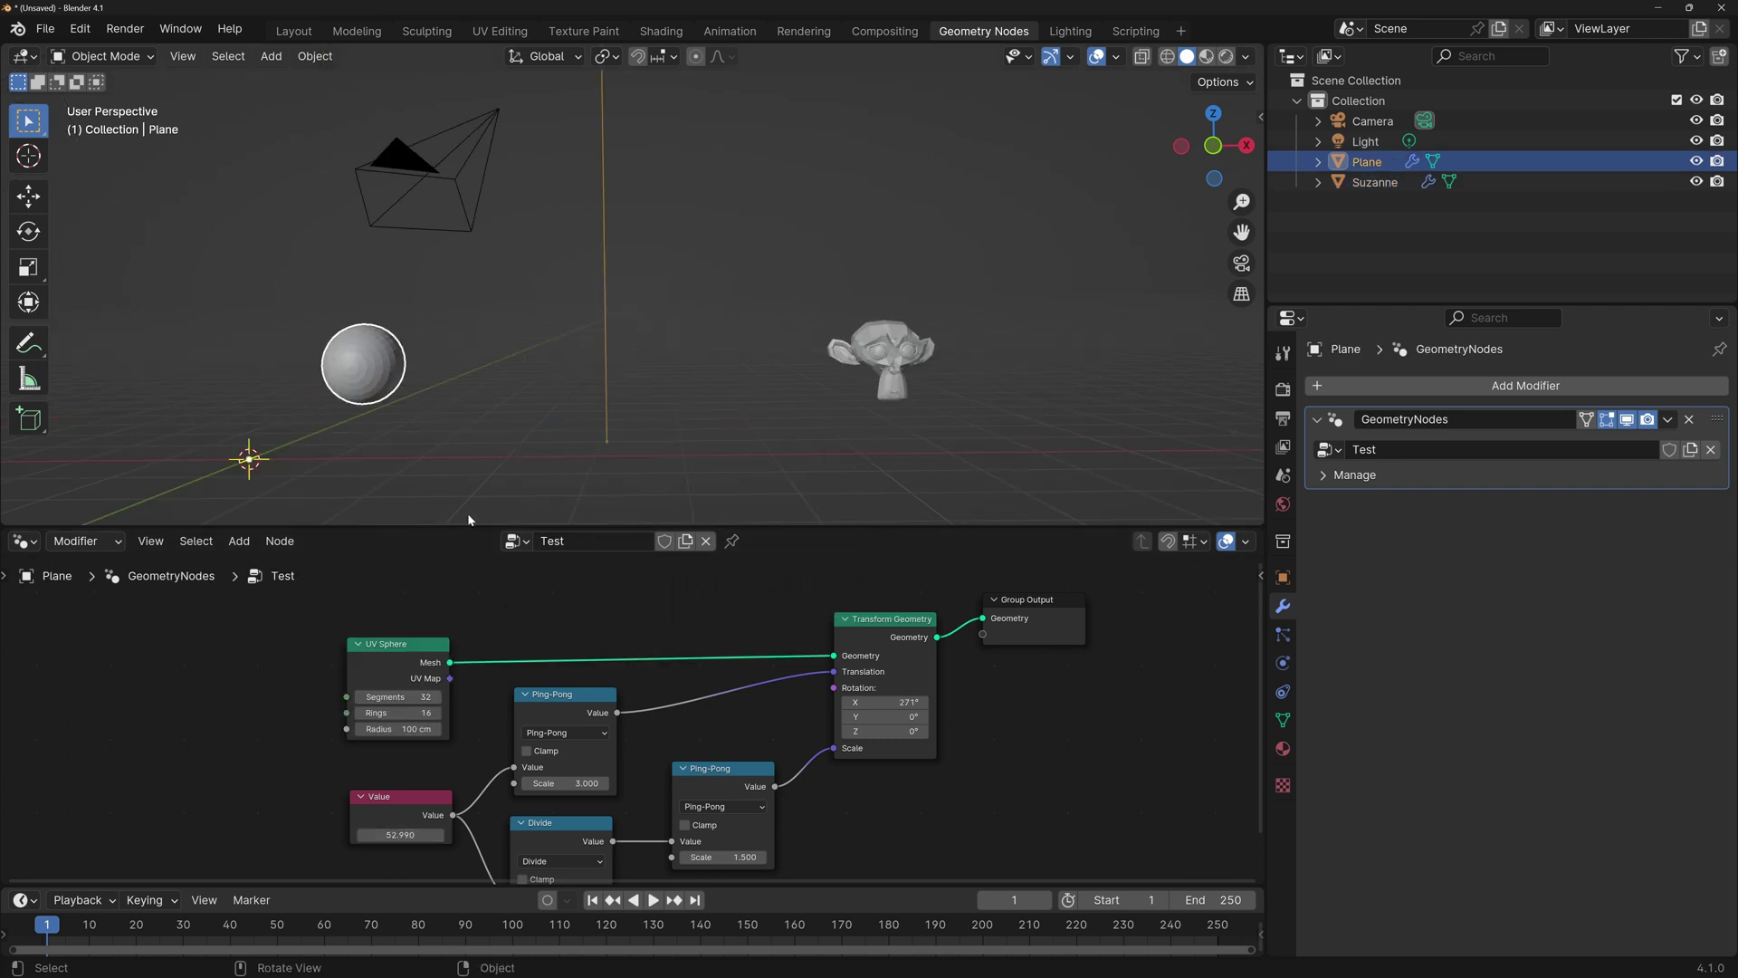